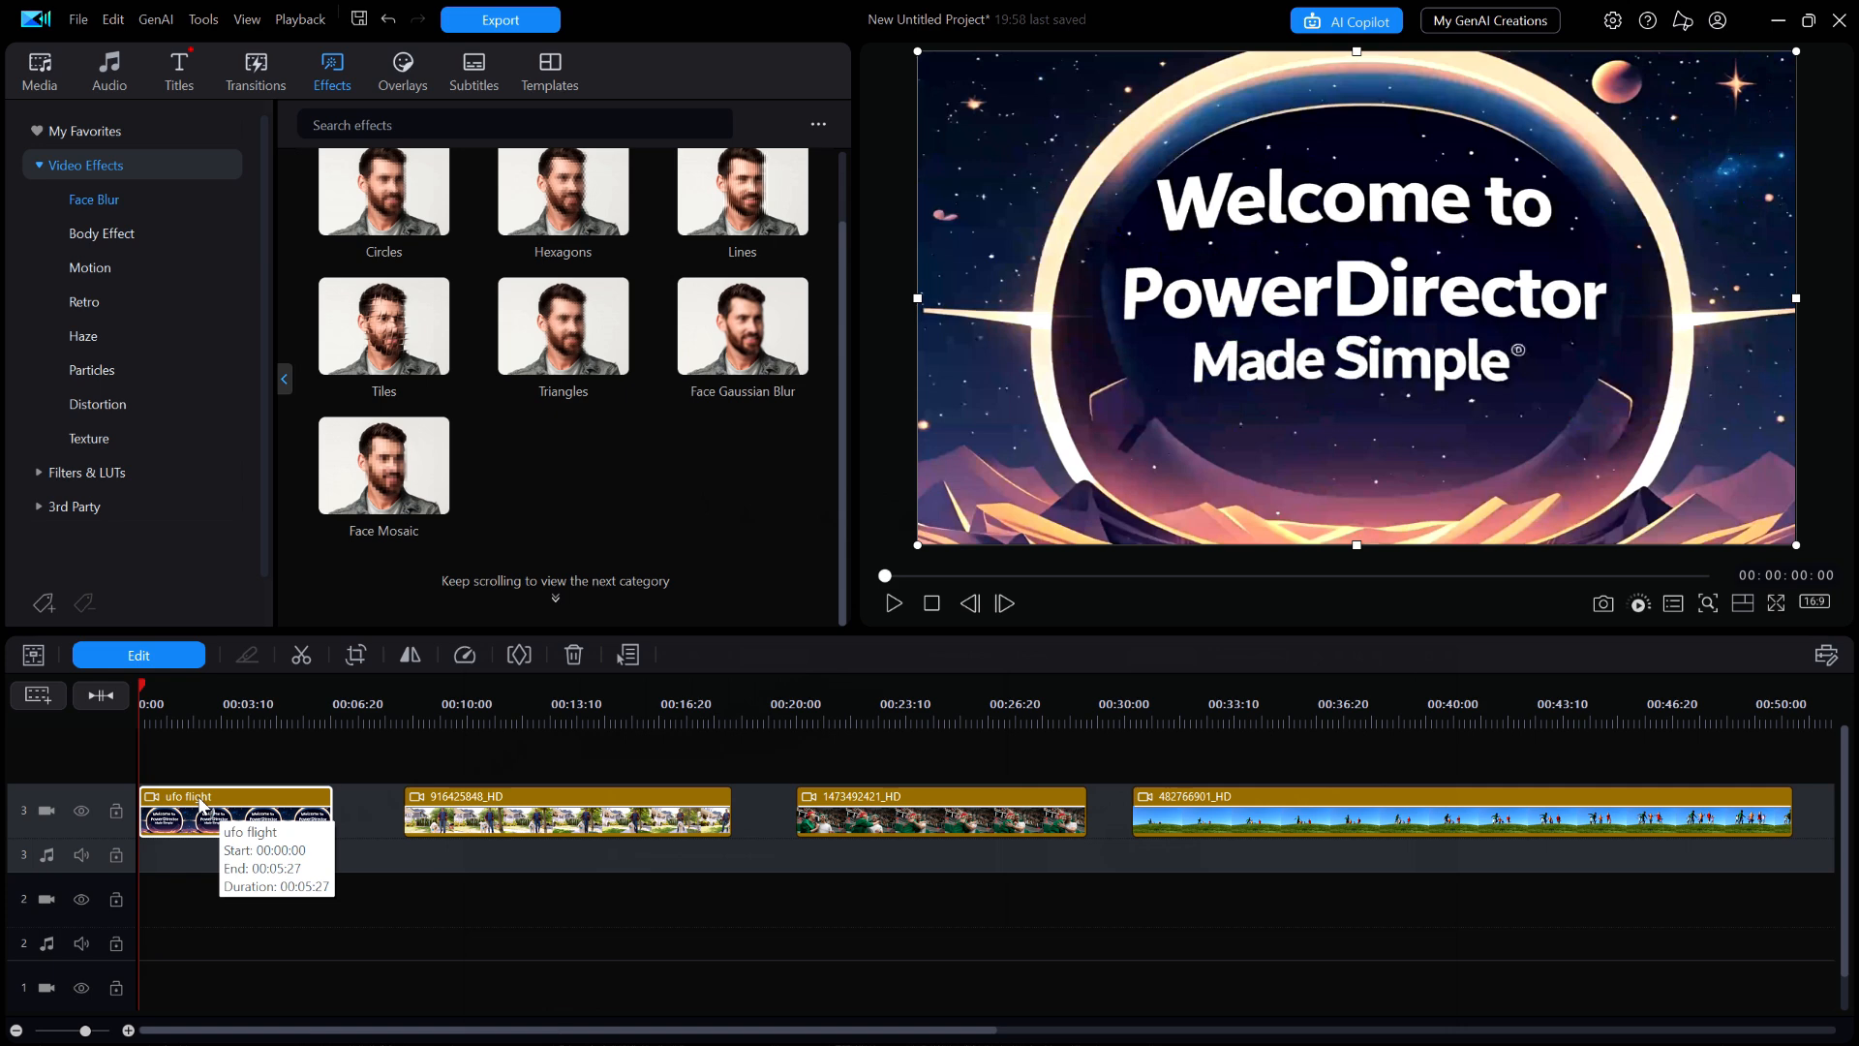
Play through the ufo flight clip and scrub to the saucer at 00:00:02:17 to examine its flight before adding effects
left_click(894, 604)
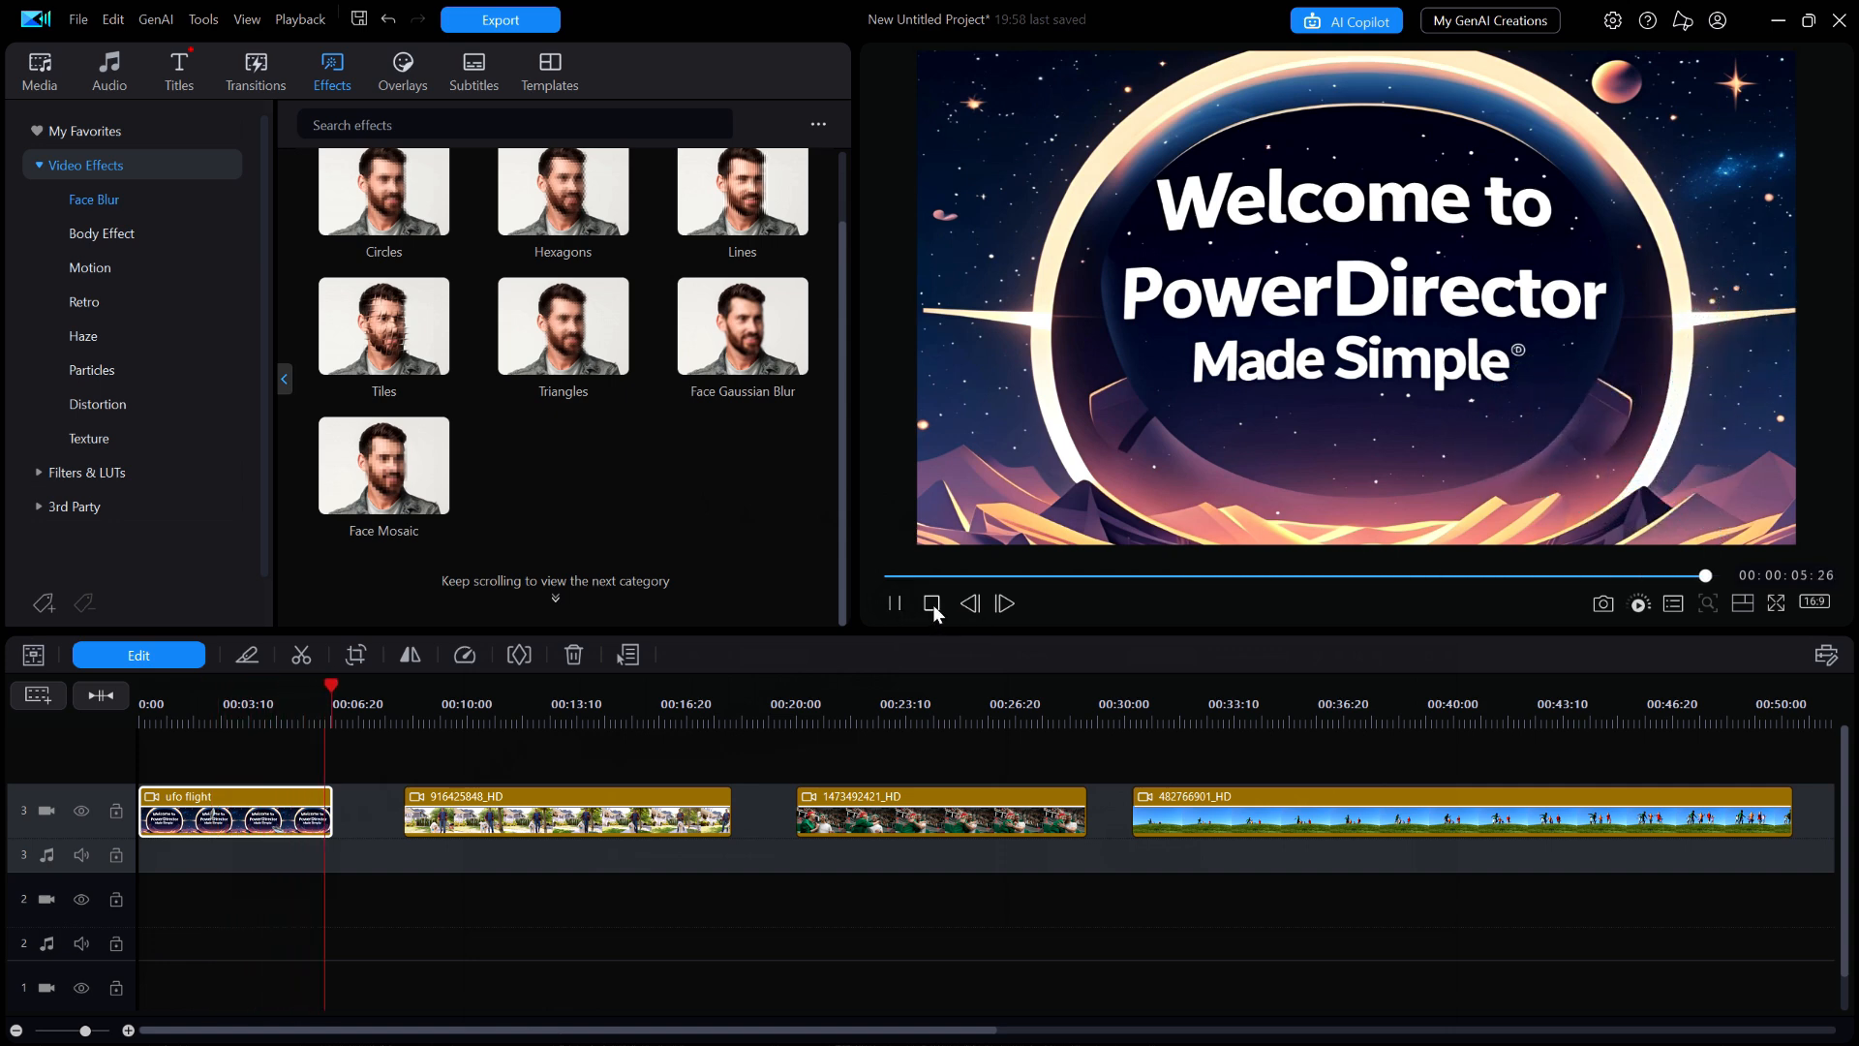
left_click(932, 606)
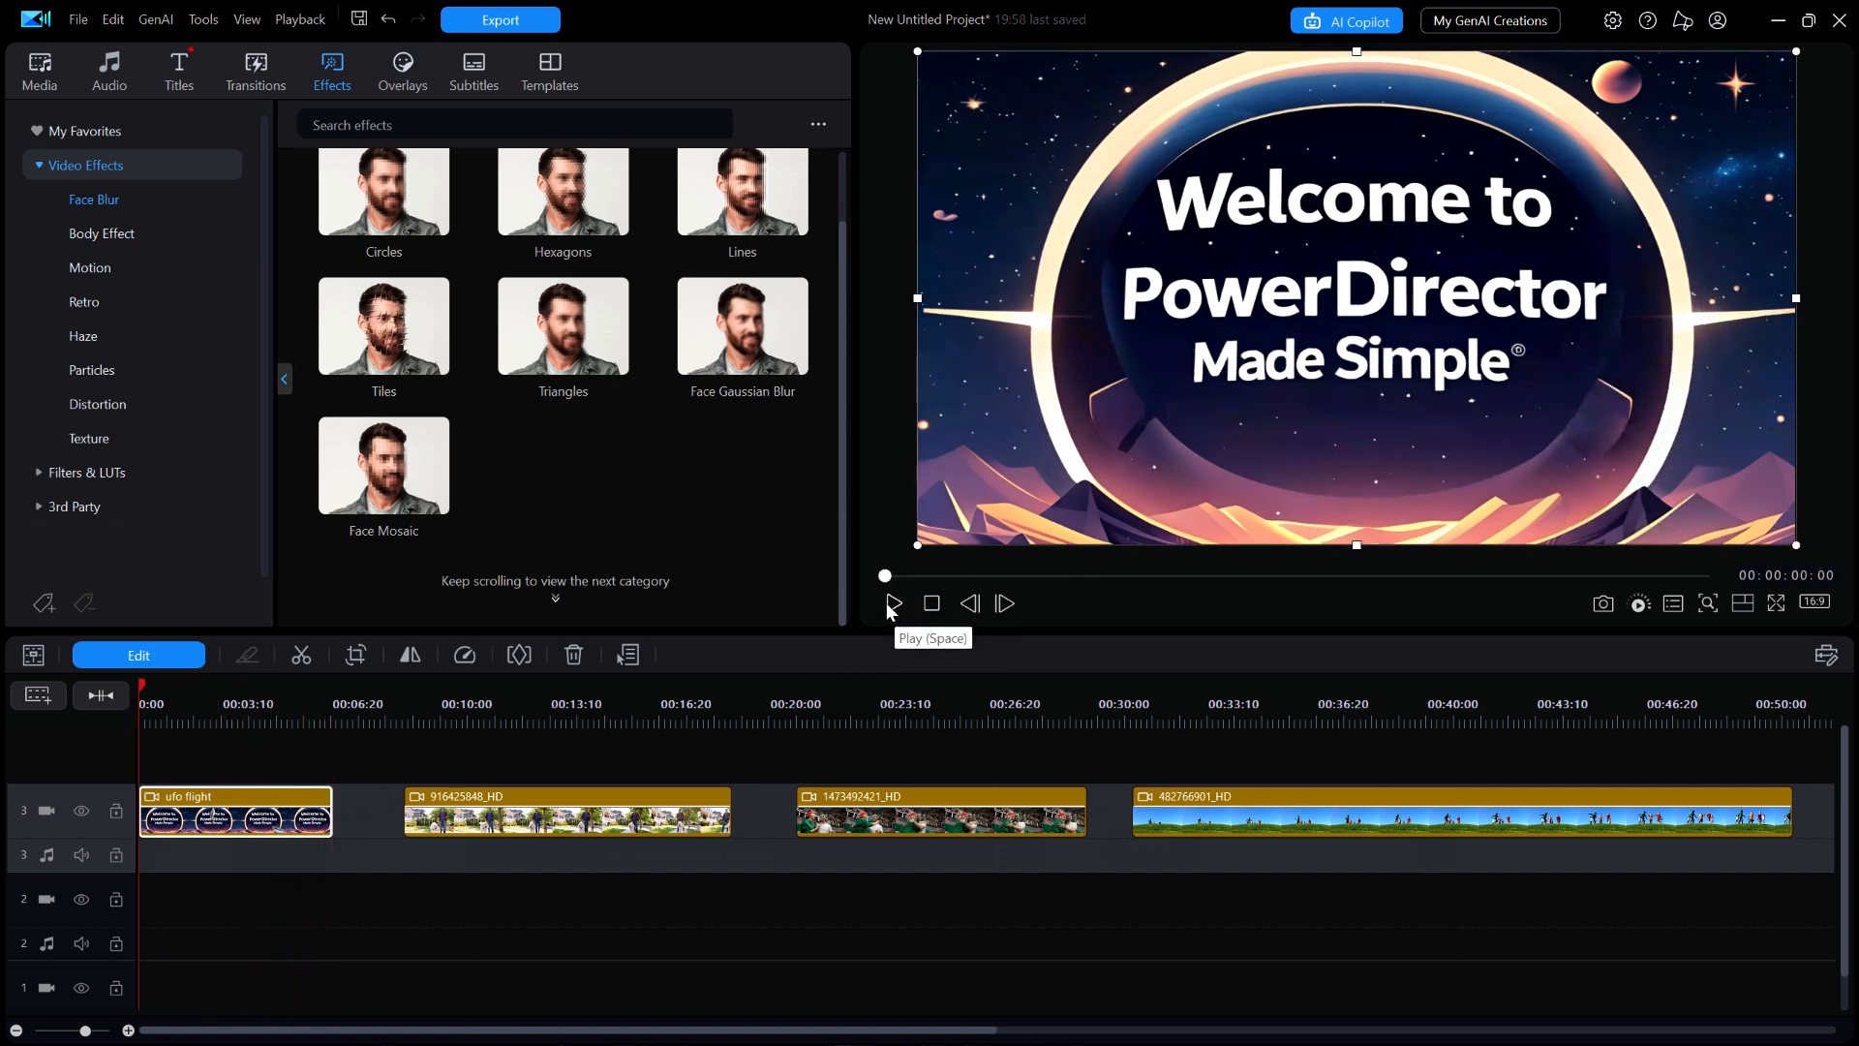
left_click(894, 606)
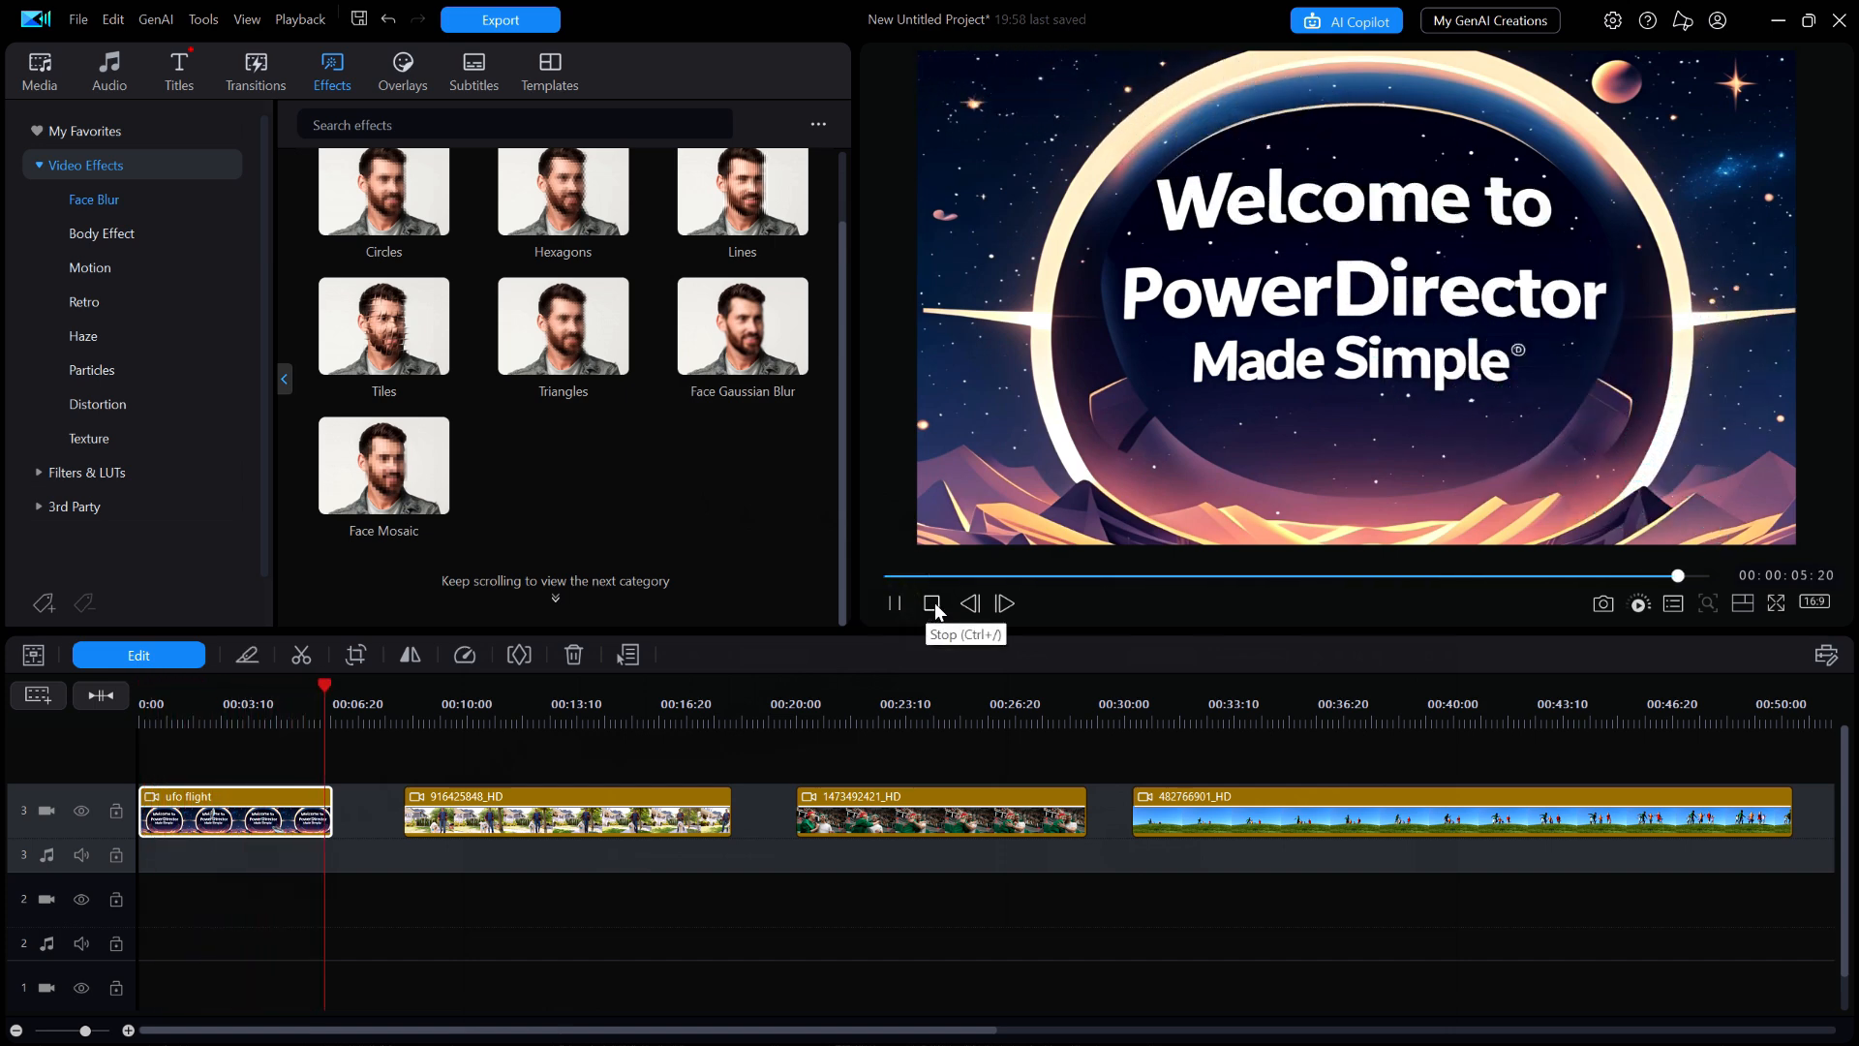
left_click(932, 605)
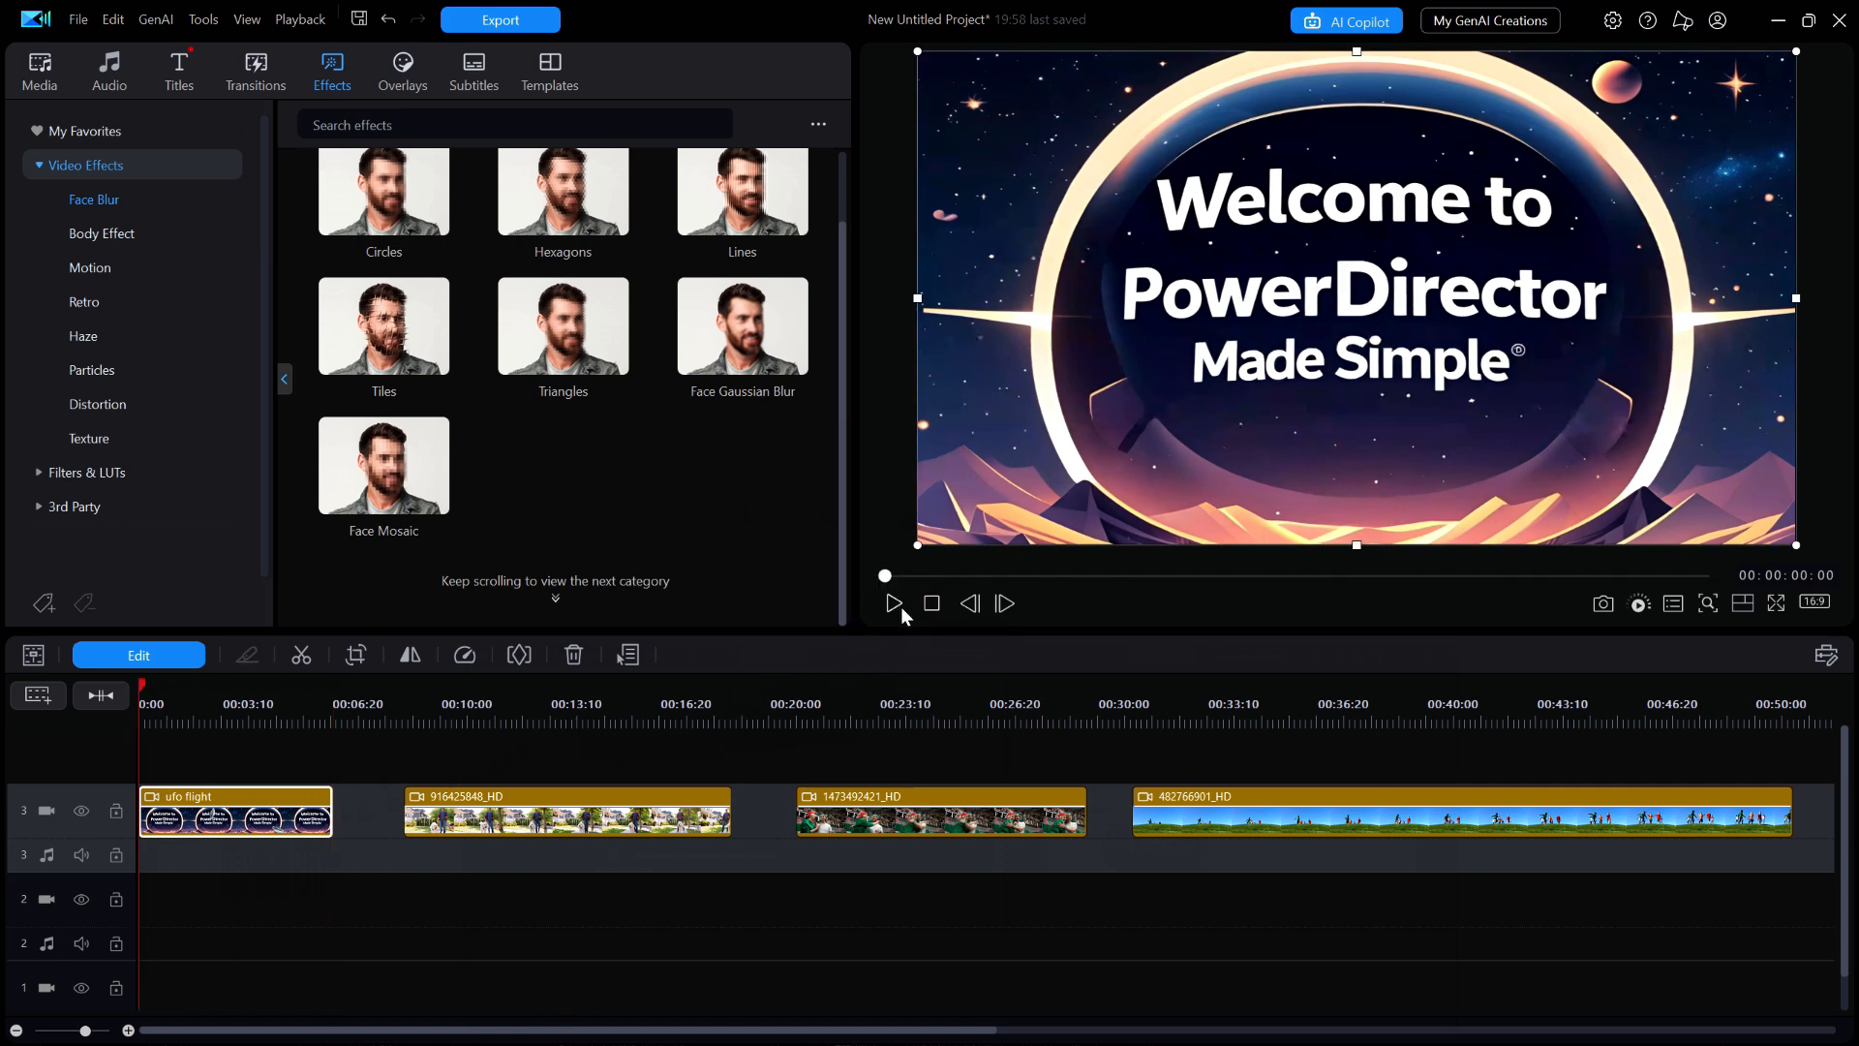
left_click(893, 604)
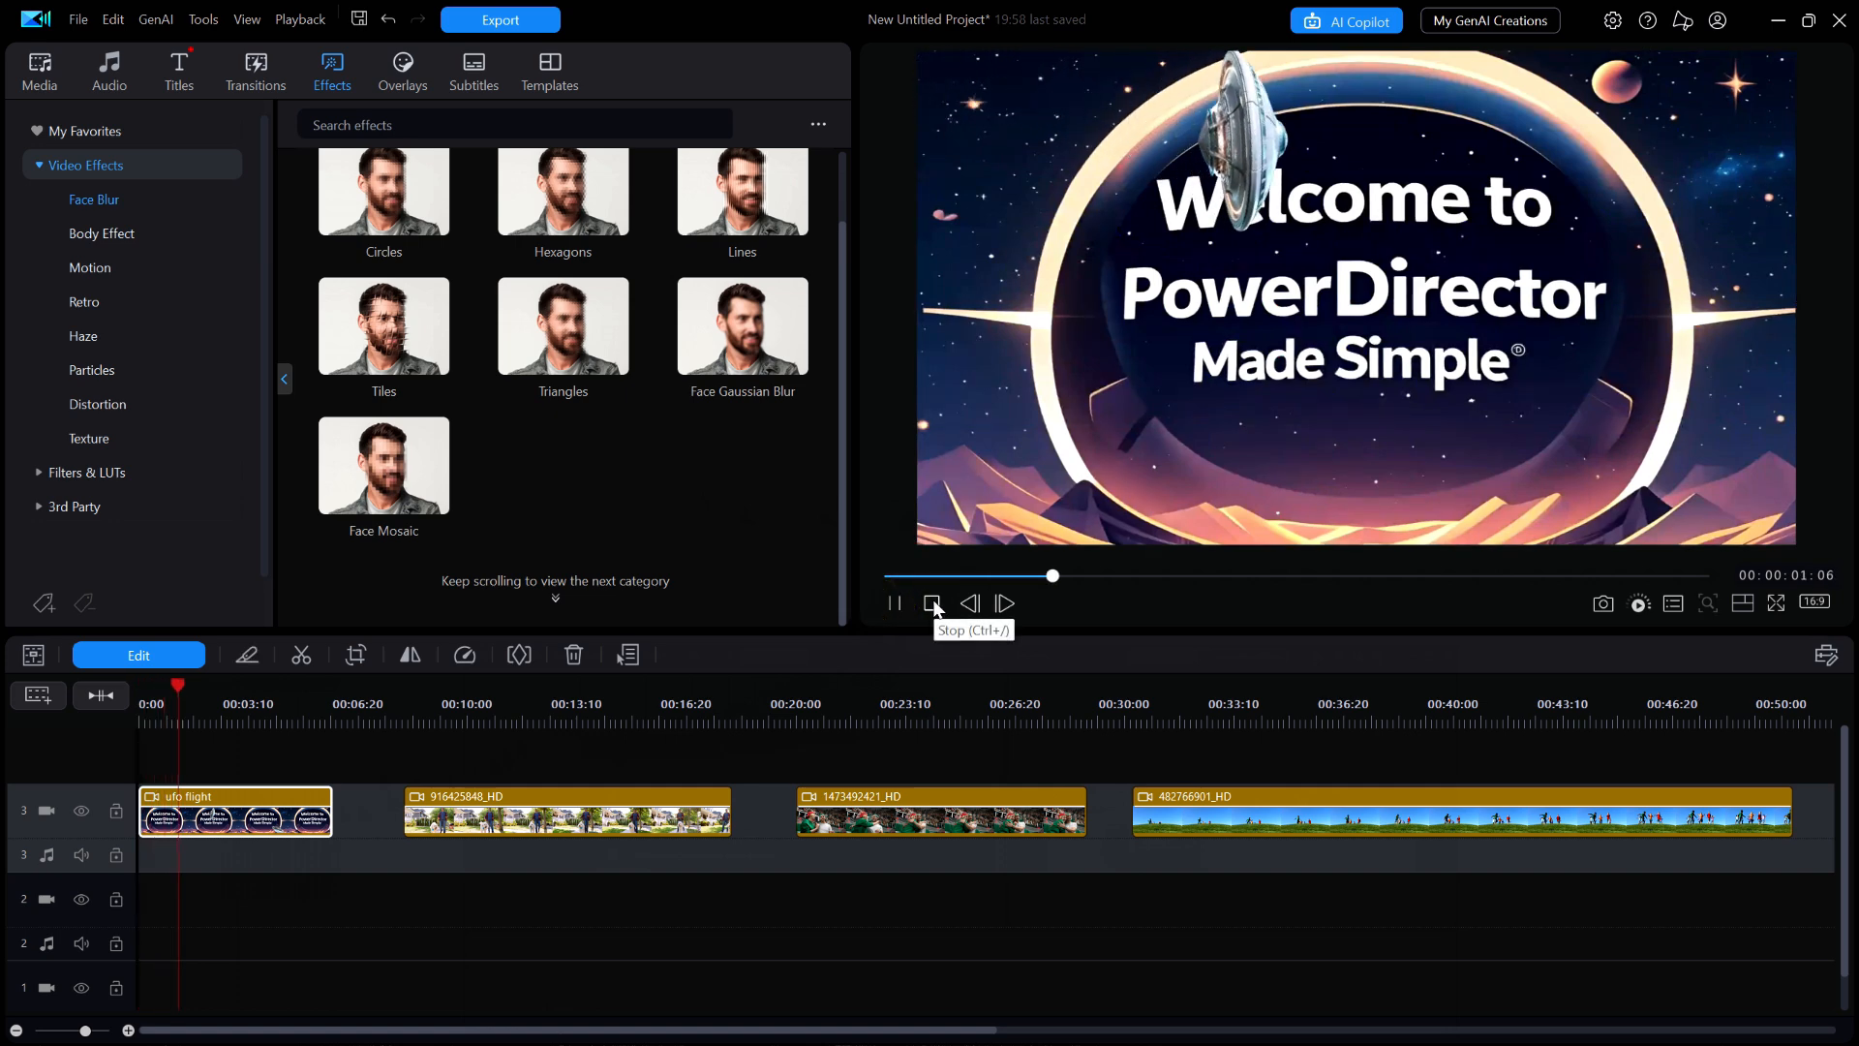
left_click(933, 604)
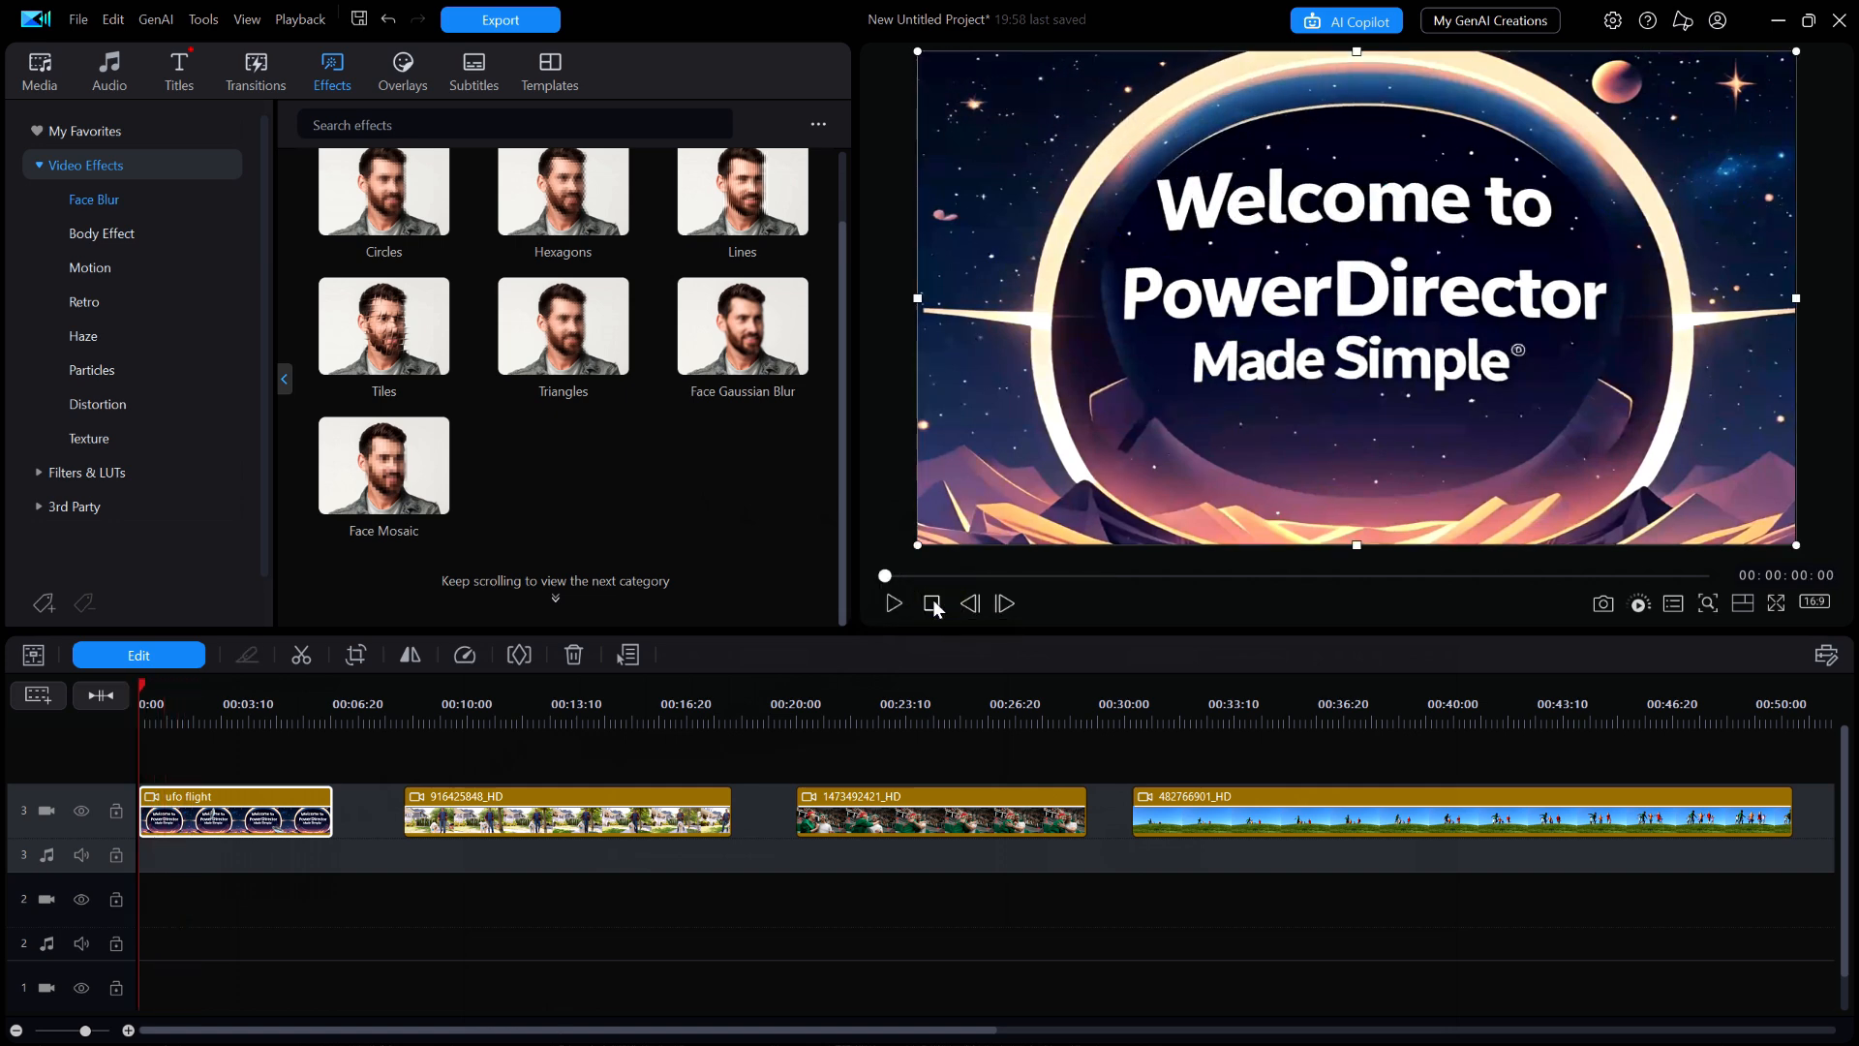
left_click(213, 692)
left_click_drag(214, 691, 223, 691)
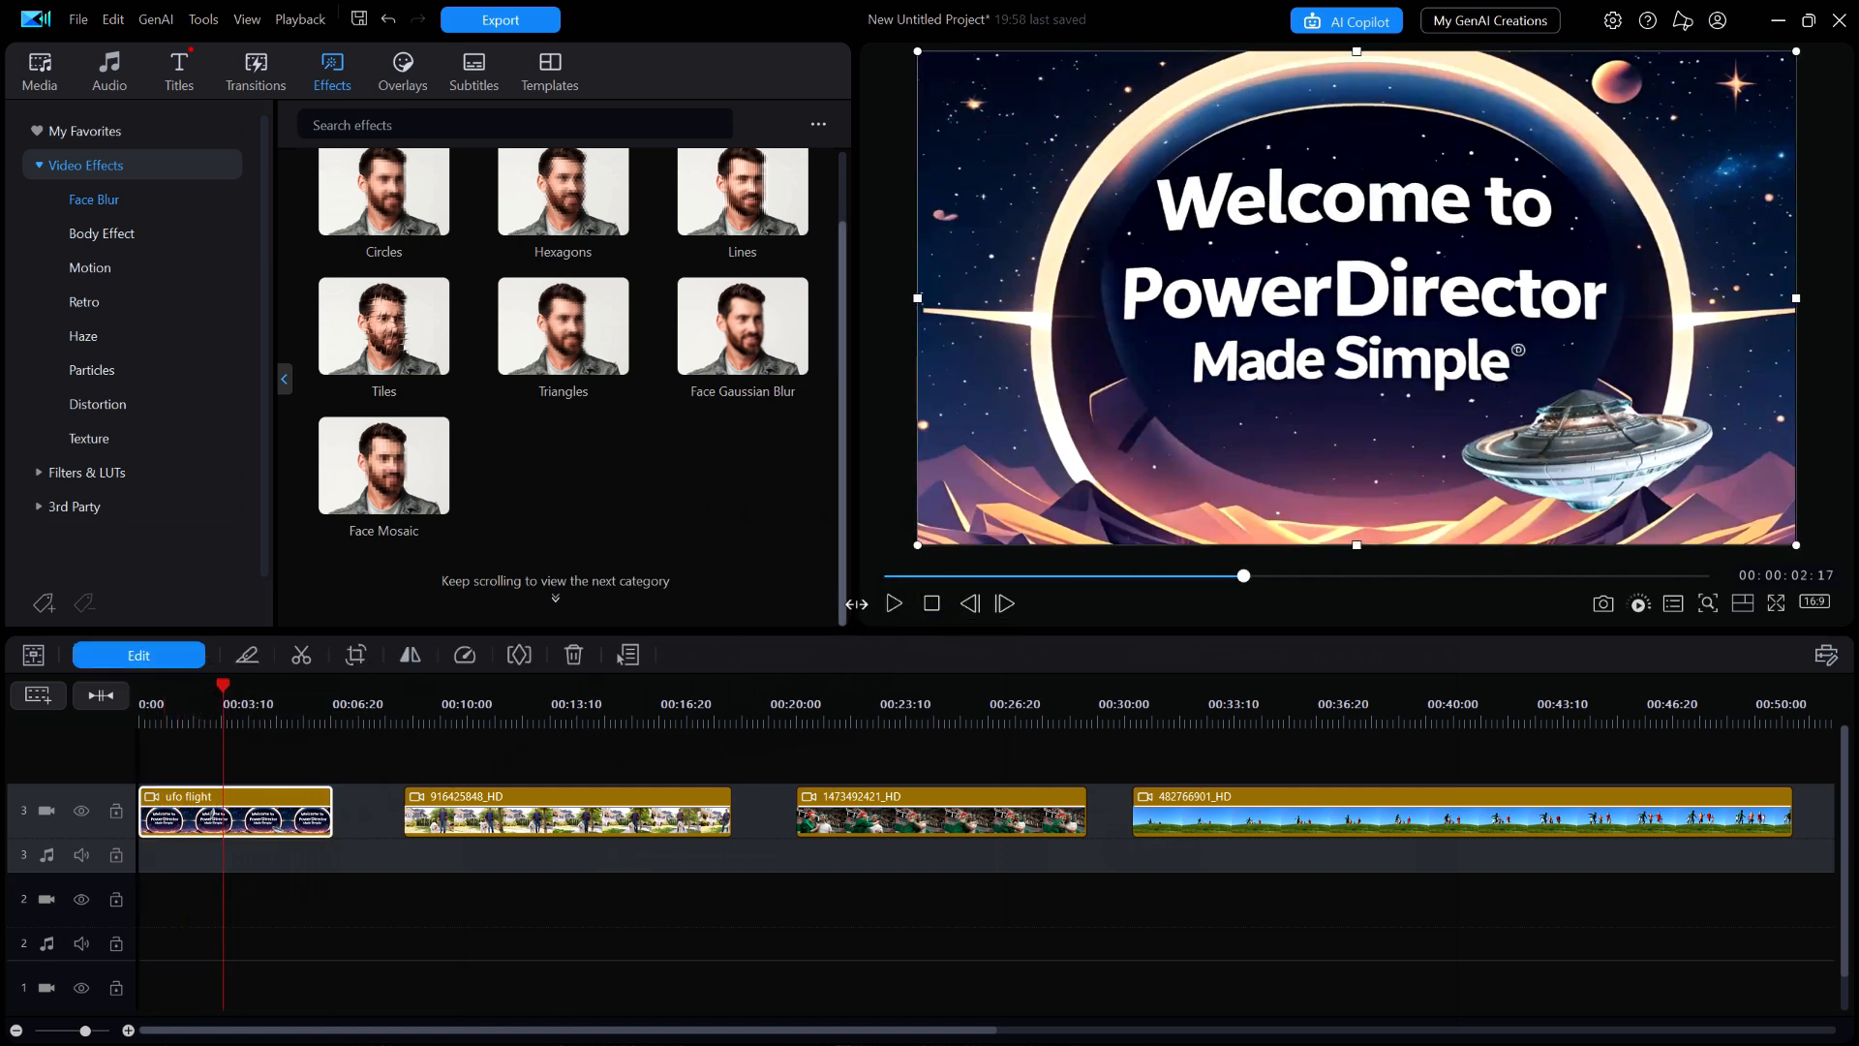
left_click(931, 603)
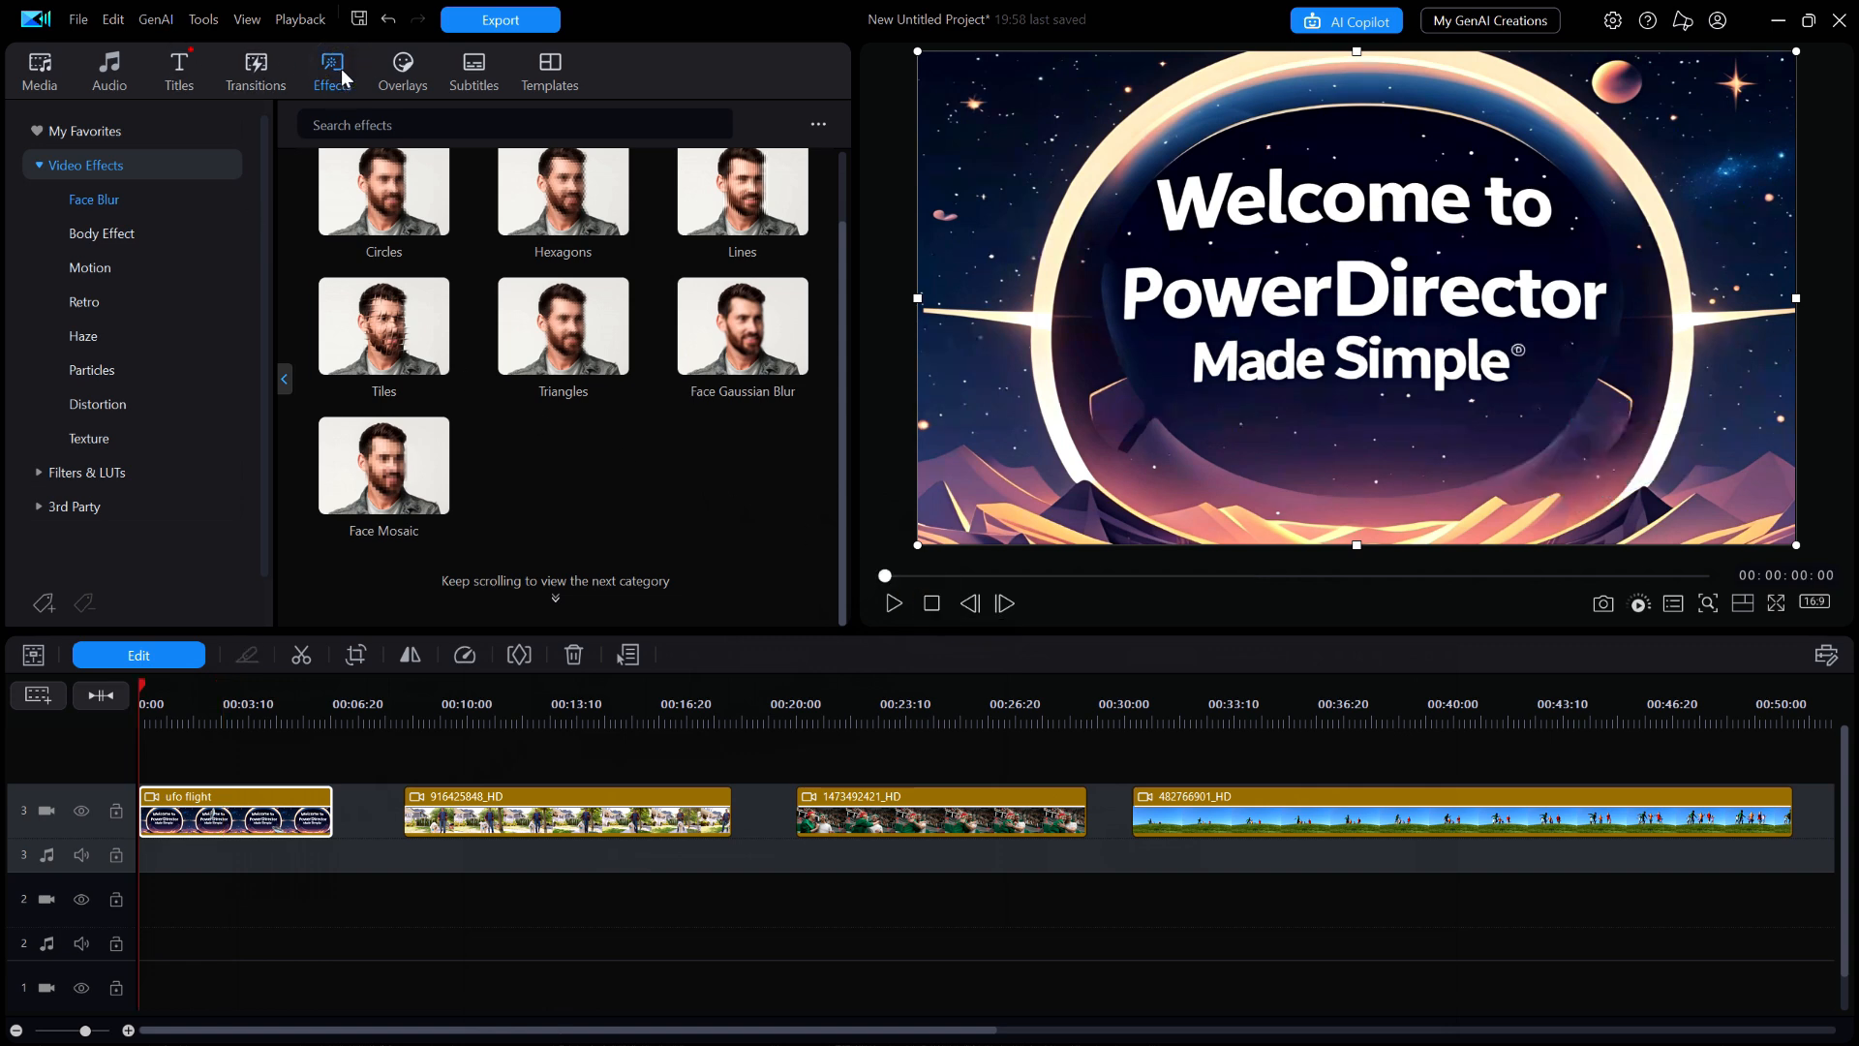
Browse the Body Effect video effects and preview Comics 01 and Energy Pulse on the footage
left_click(108, 170)
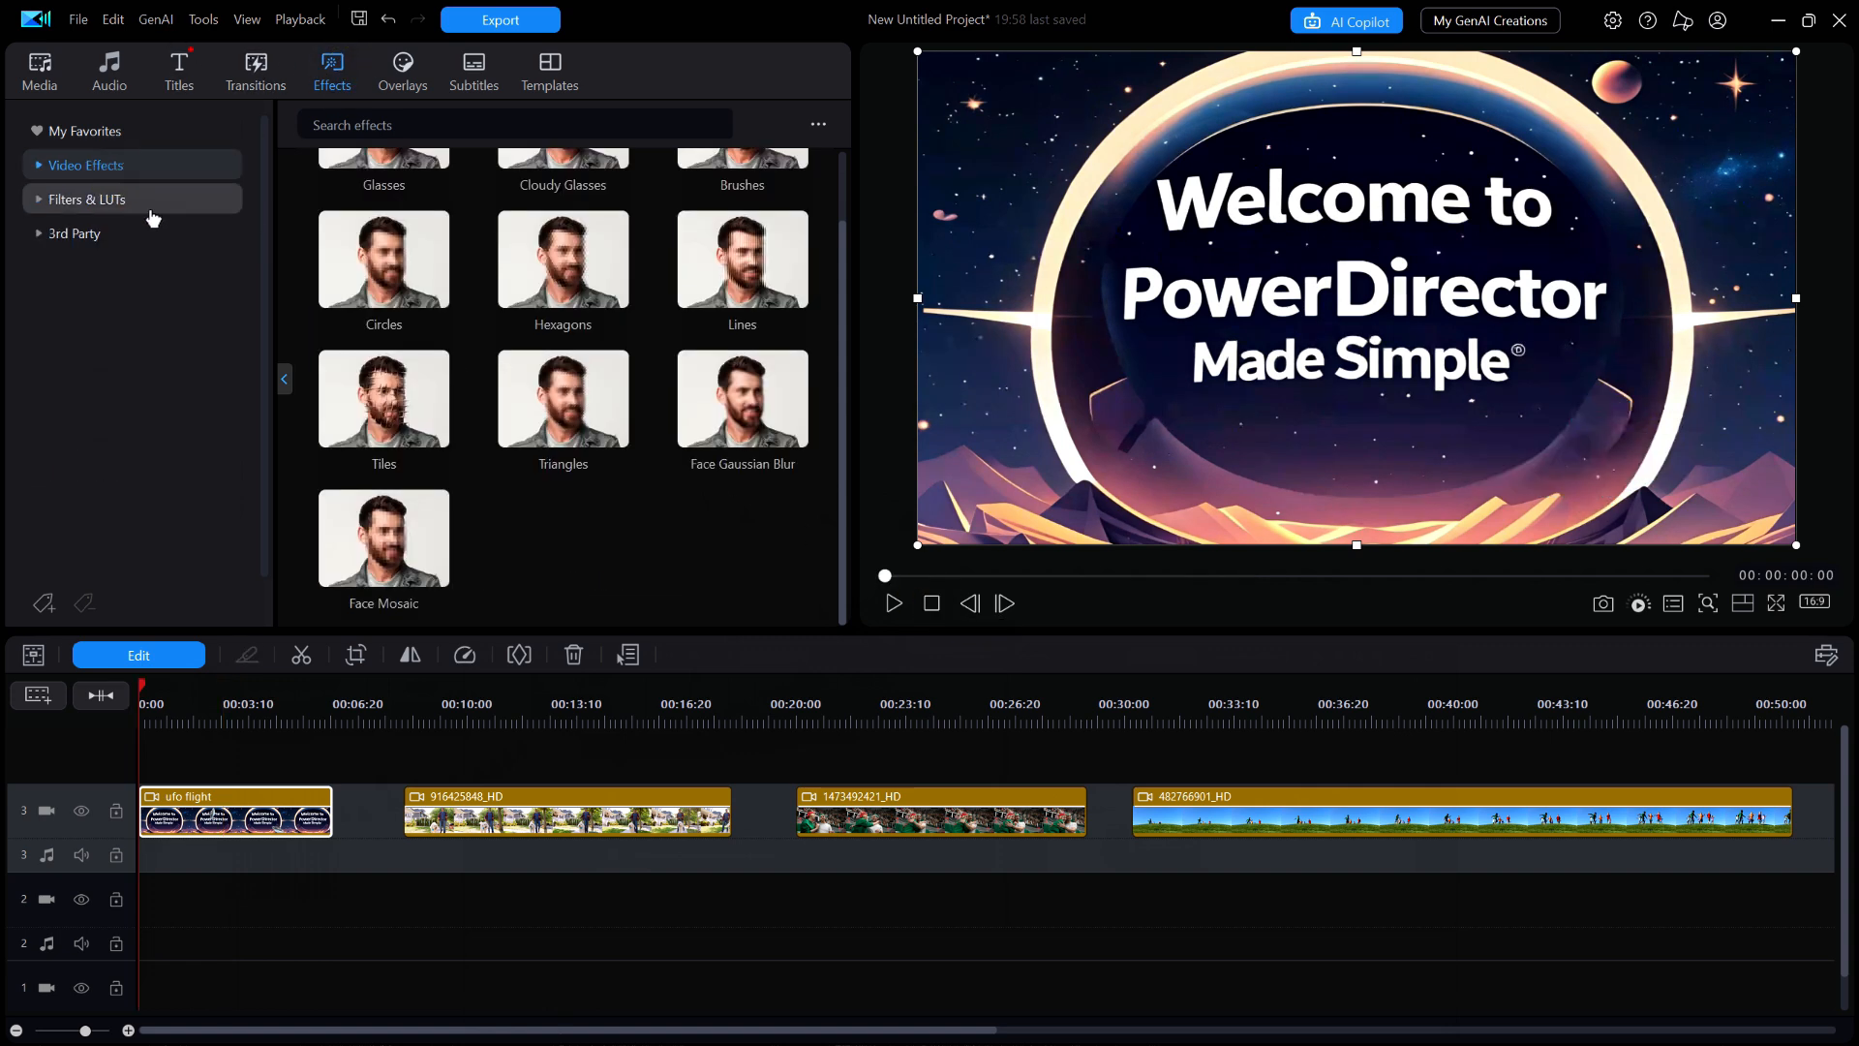
left_click(58, 167)
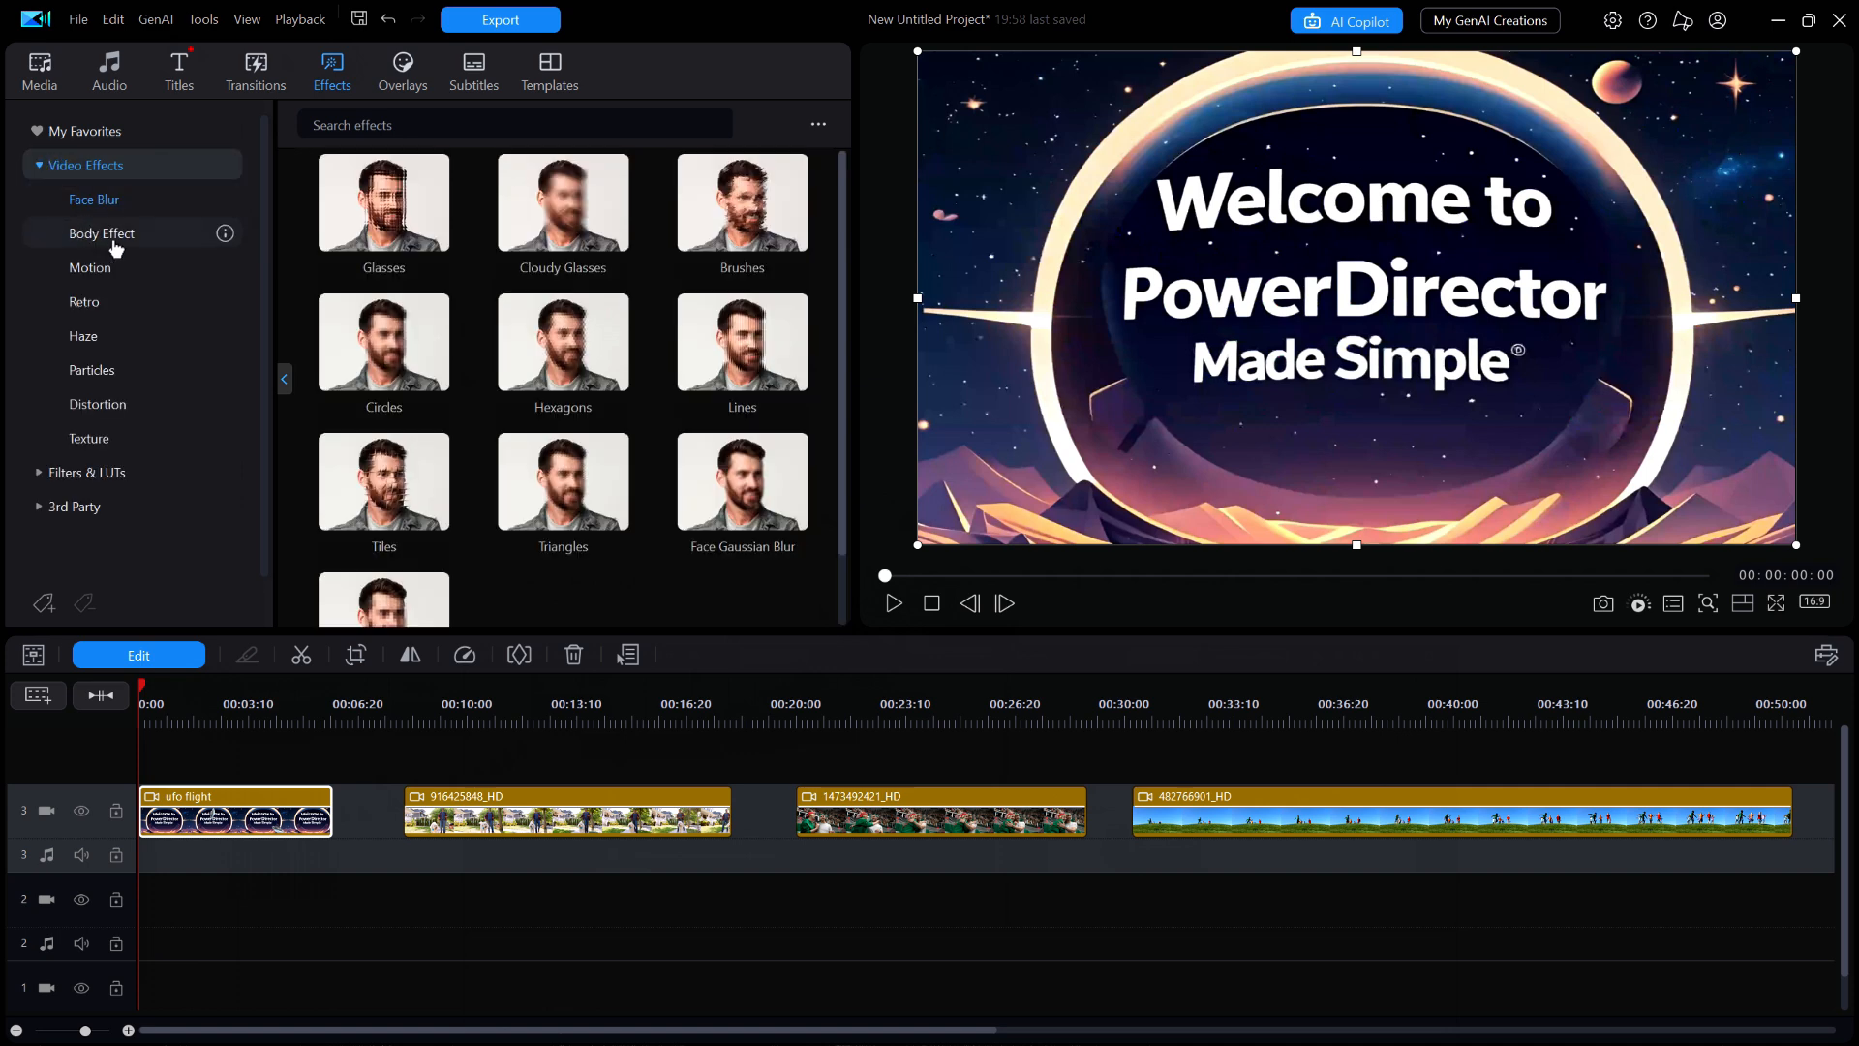
left_click(116, 244)
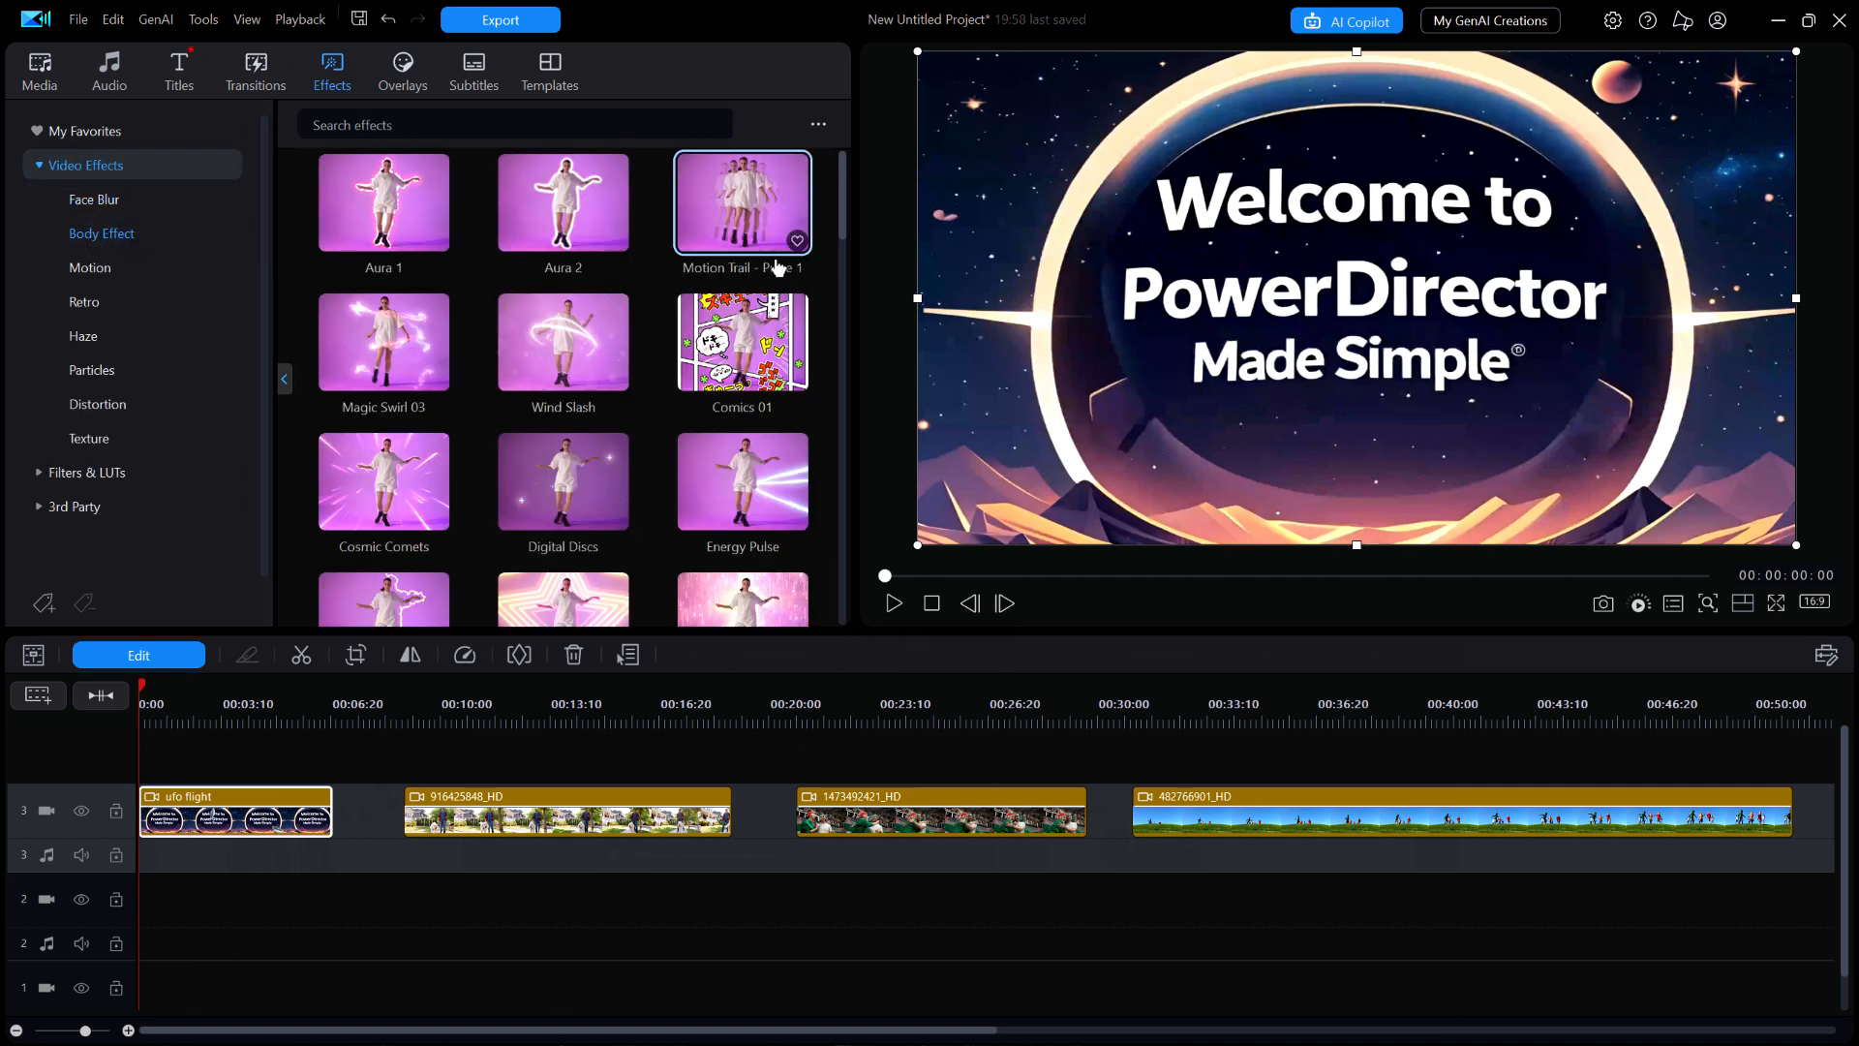
mouse_move(843, 211)
left_mouse_down()
mouse_move(841, 612)
mouse_move(834, 203)
left_mouse_up()
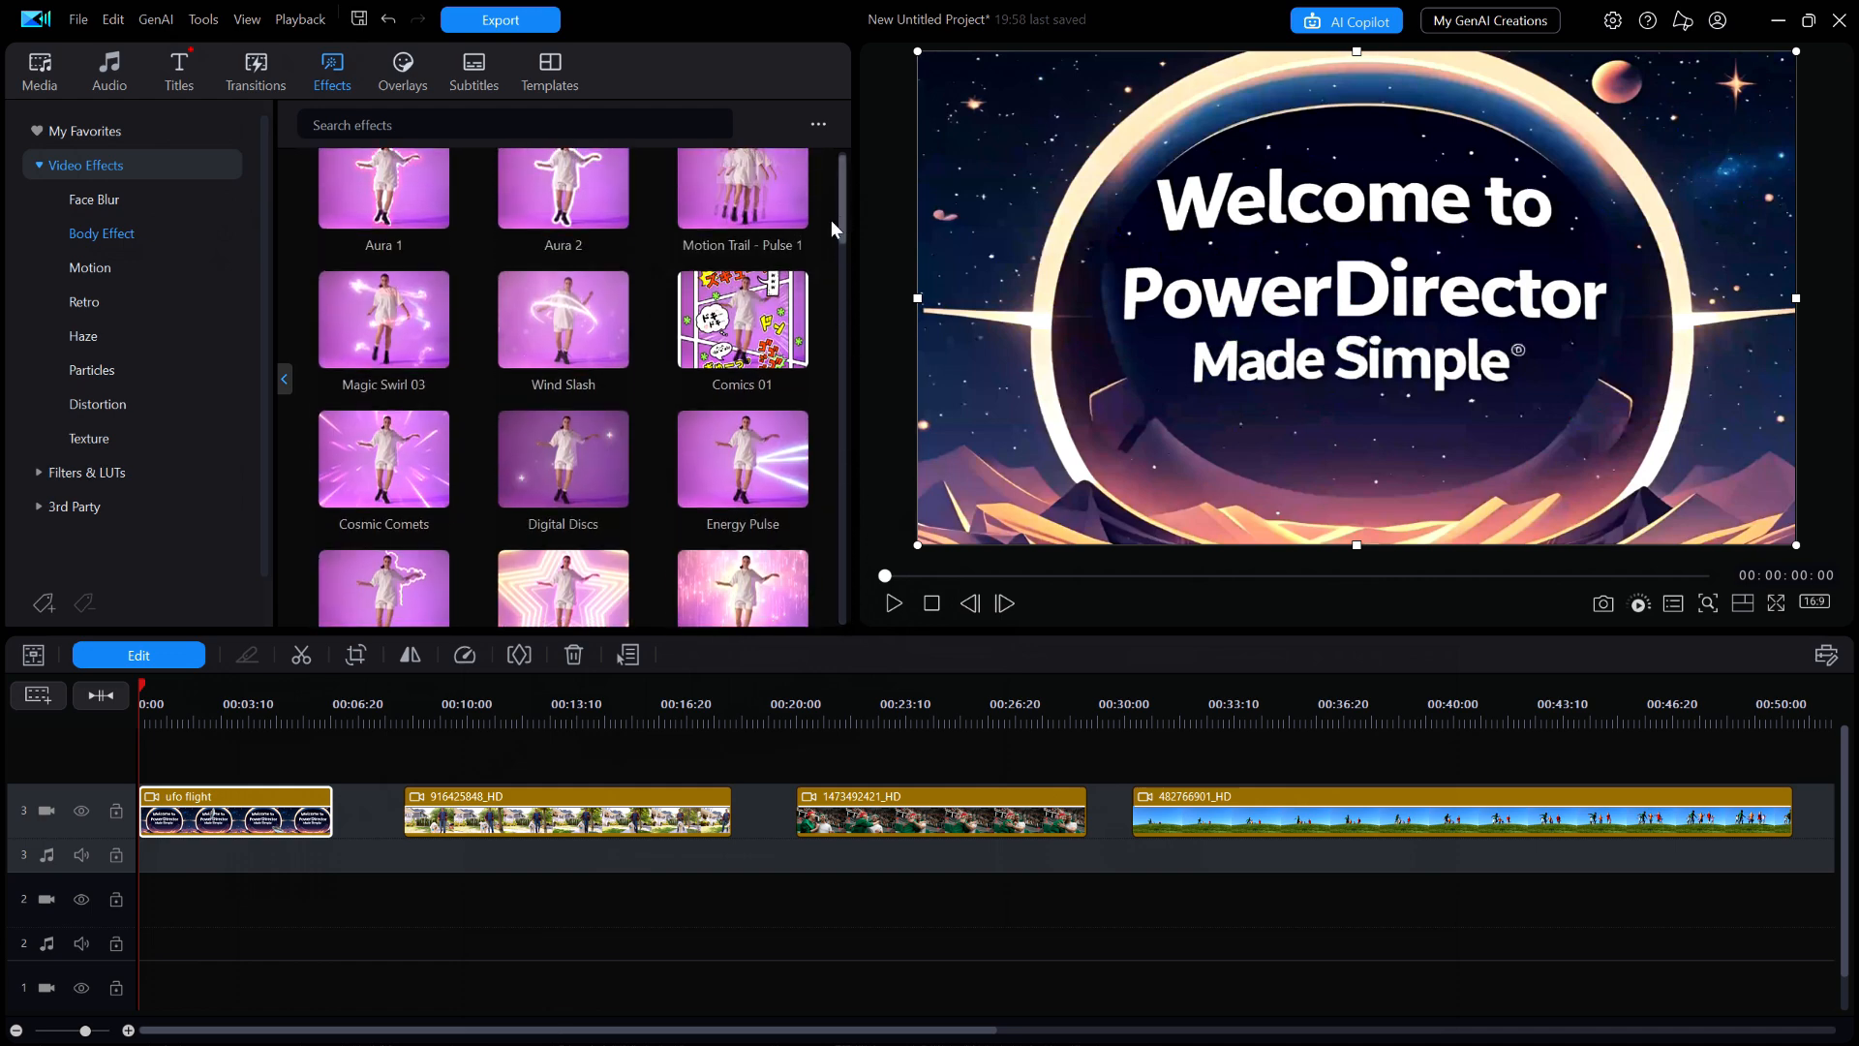
left_click(749, 324)
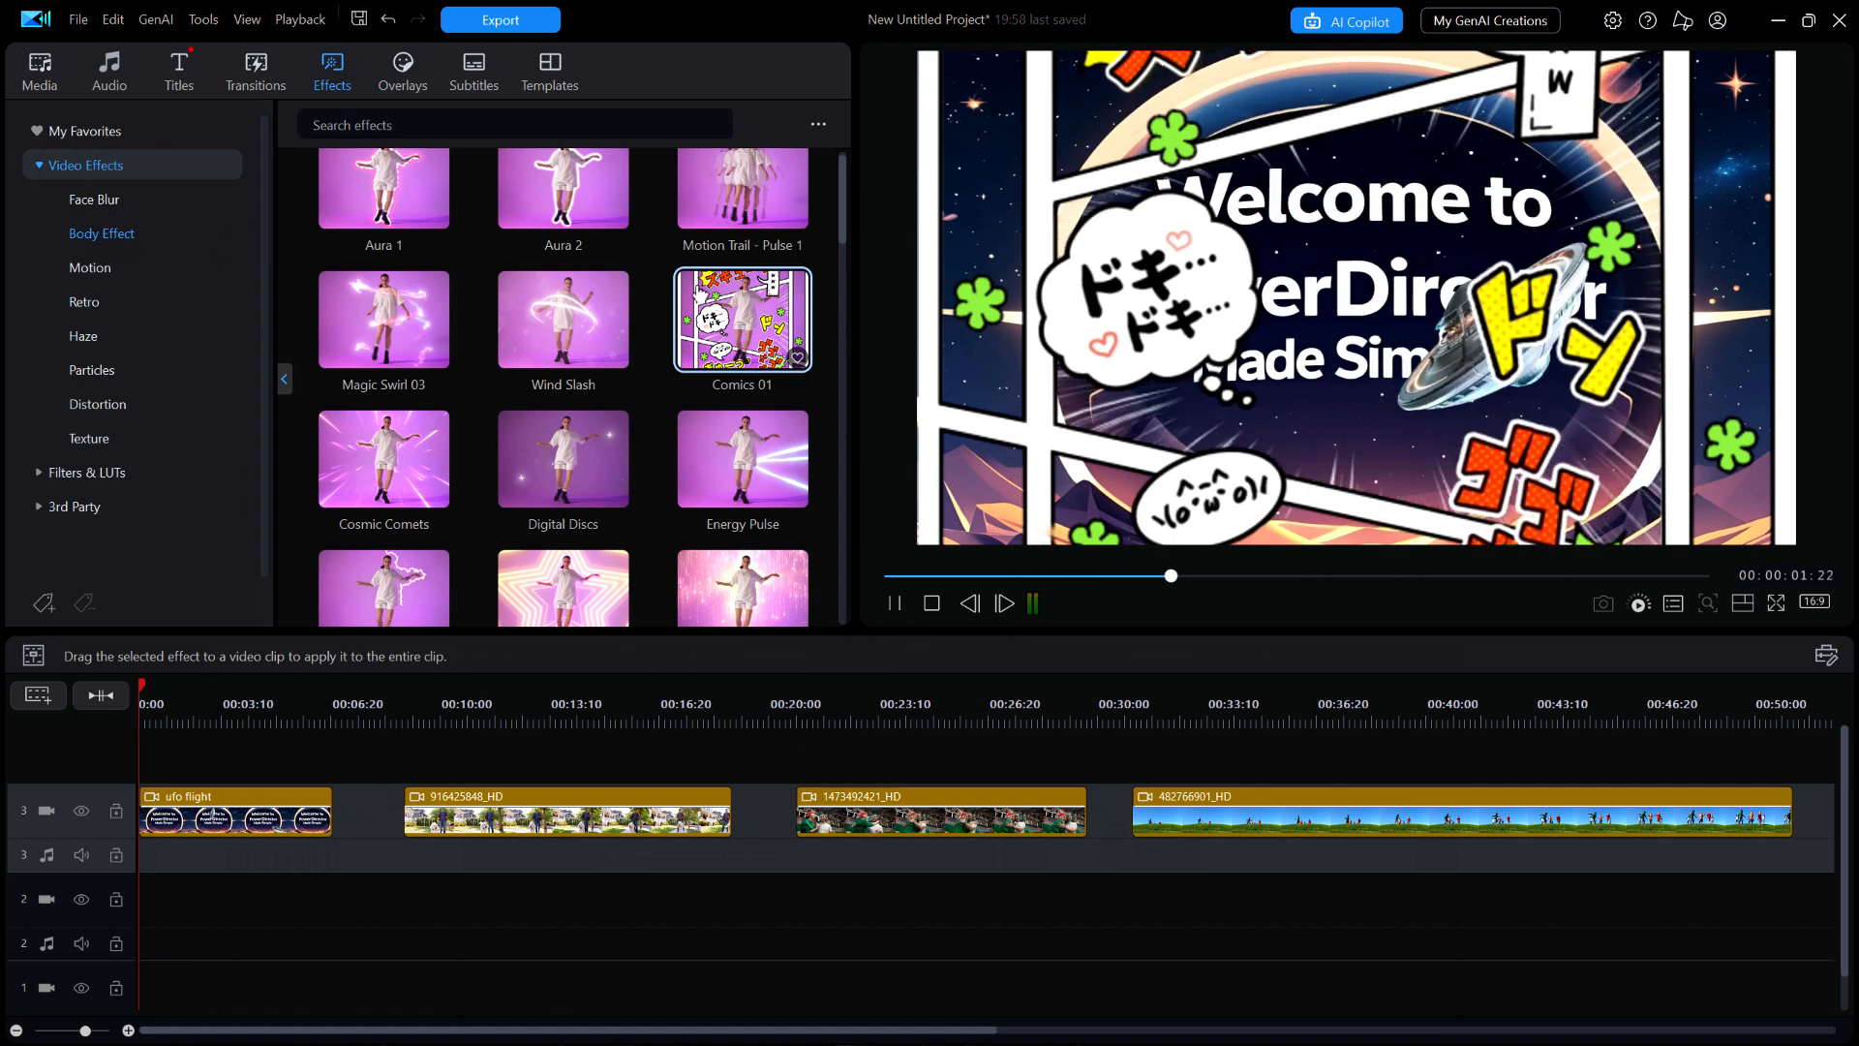
left_click(773, 465)
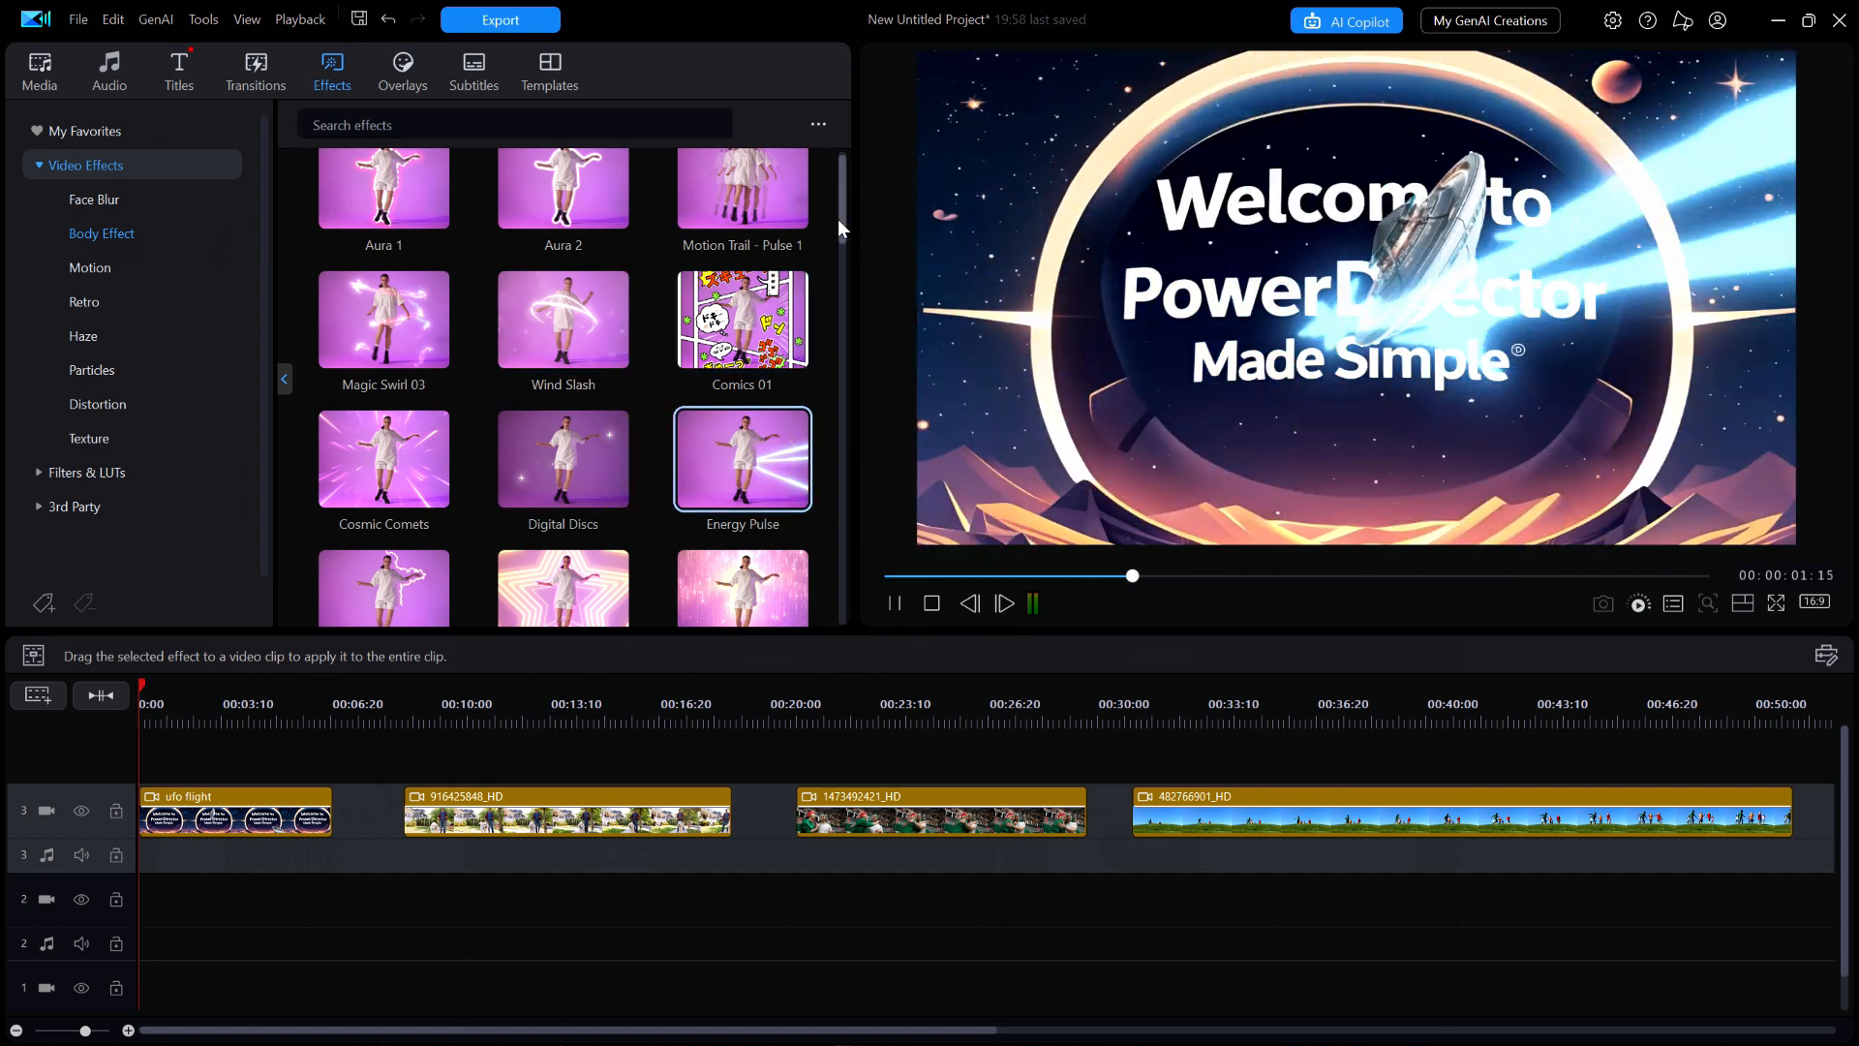
left_click(931, 603)
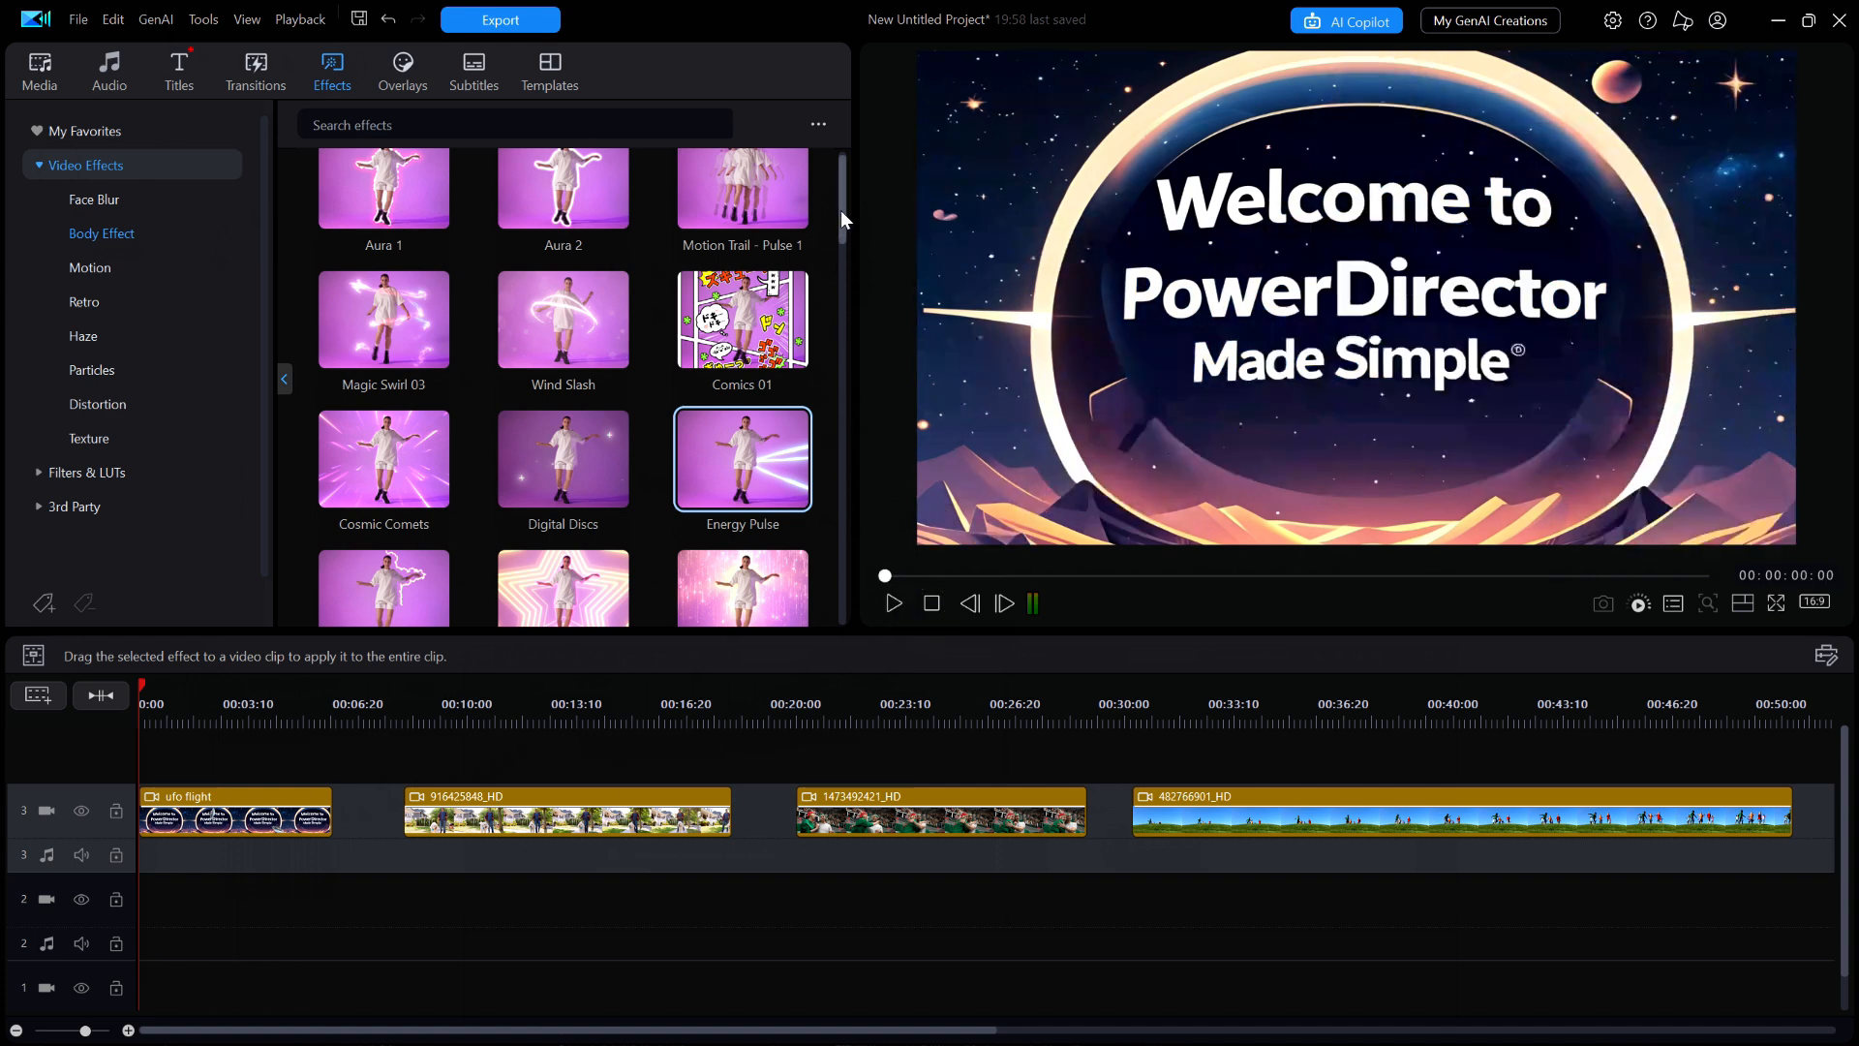
Apply the Electric Shock 1 body effect to the ufo flight clip and play the clip to check it
left_click_drag(840, 212, 831, 257)
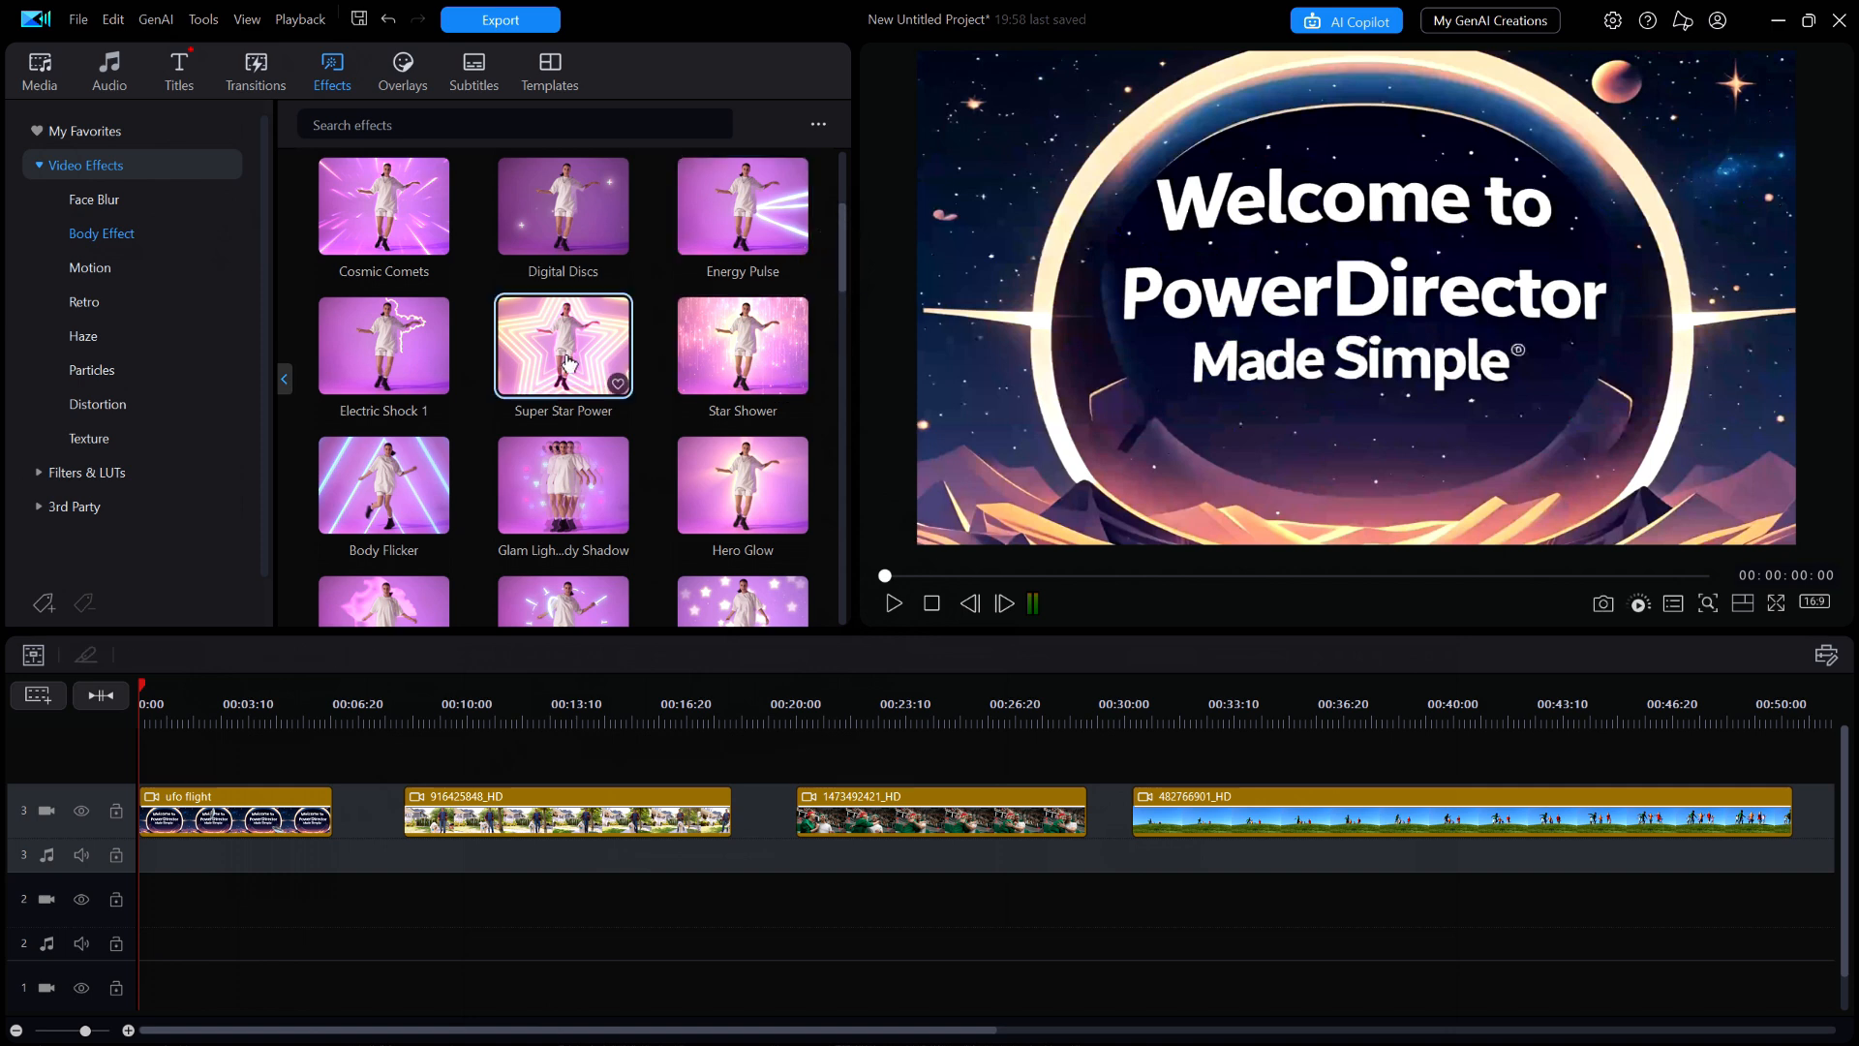
left_click(377, 357)
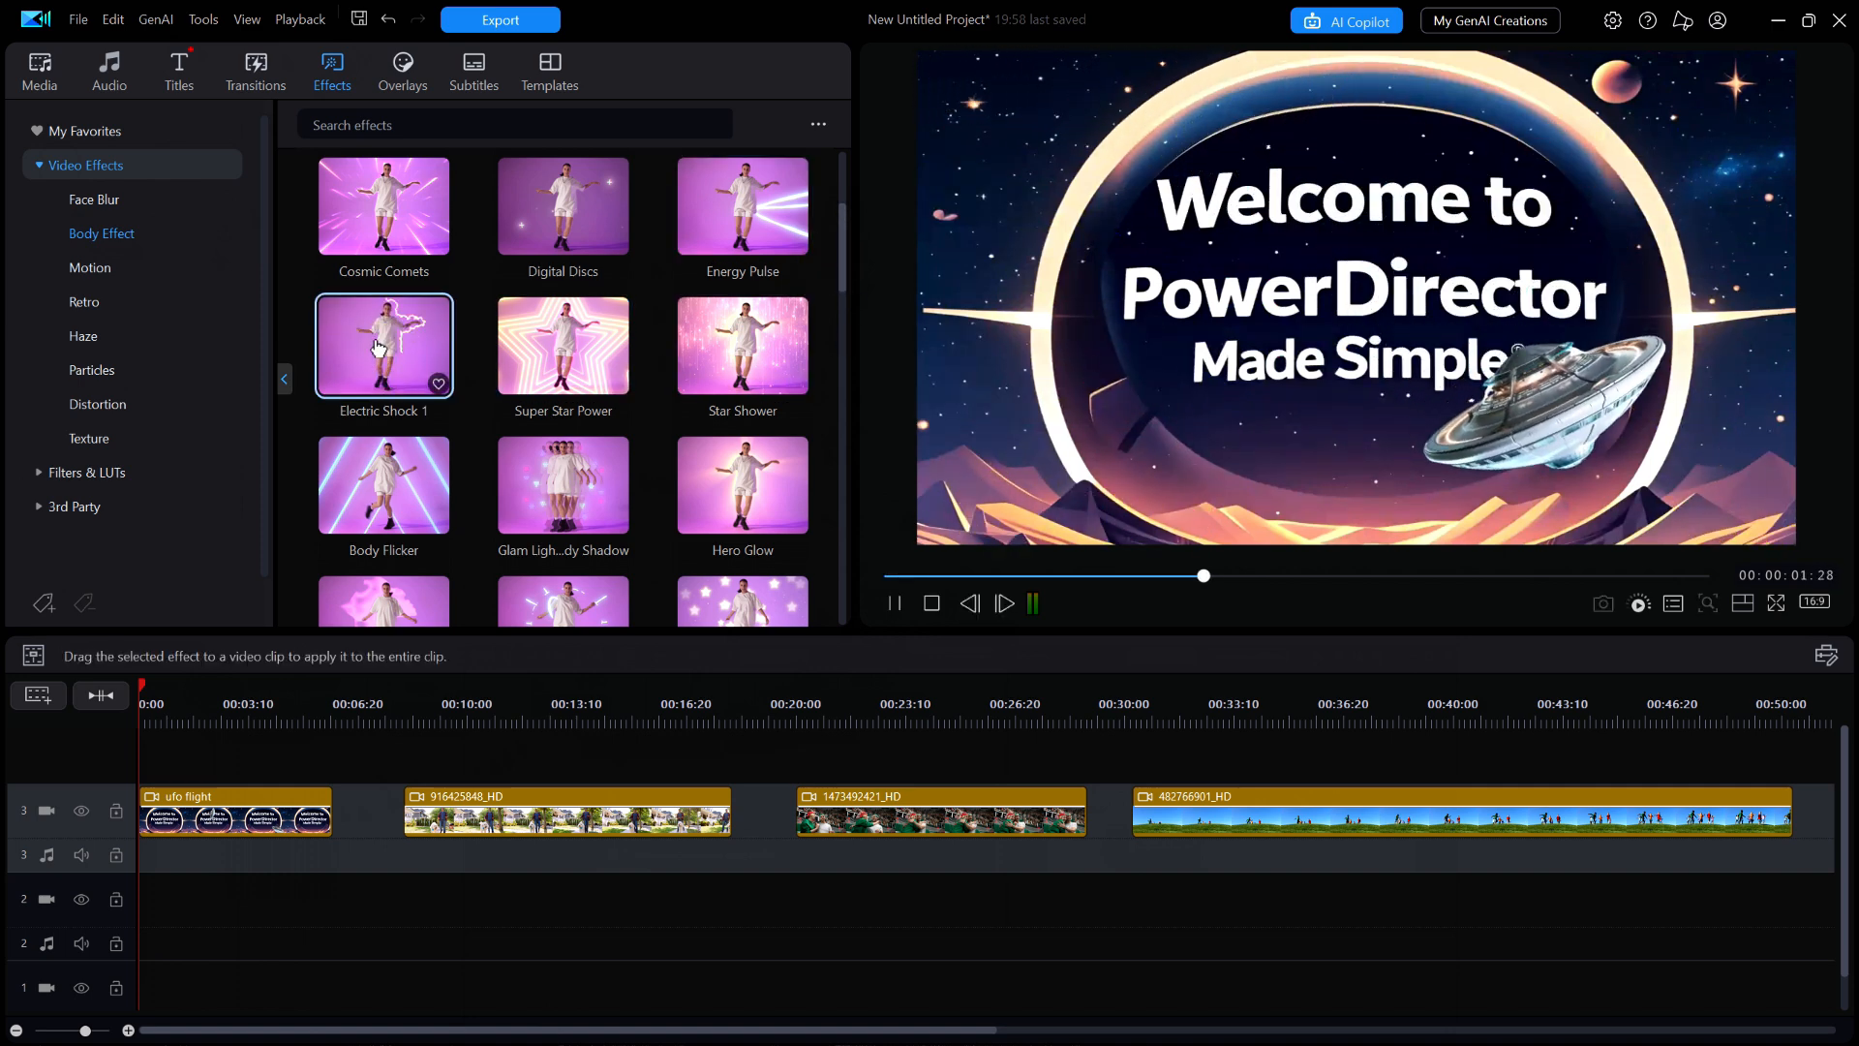
left_click_drag(380, 358, 170, 823)
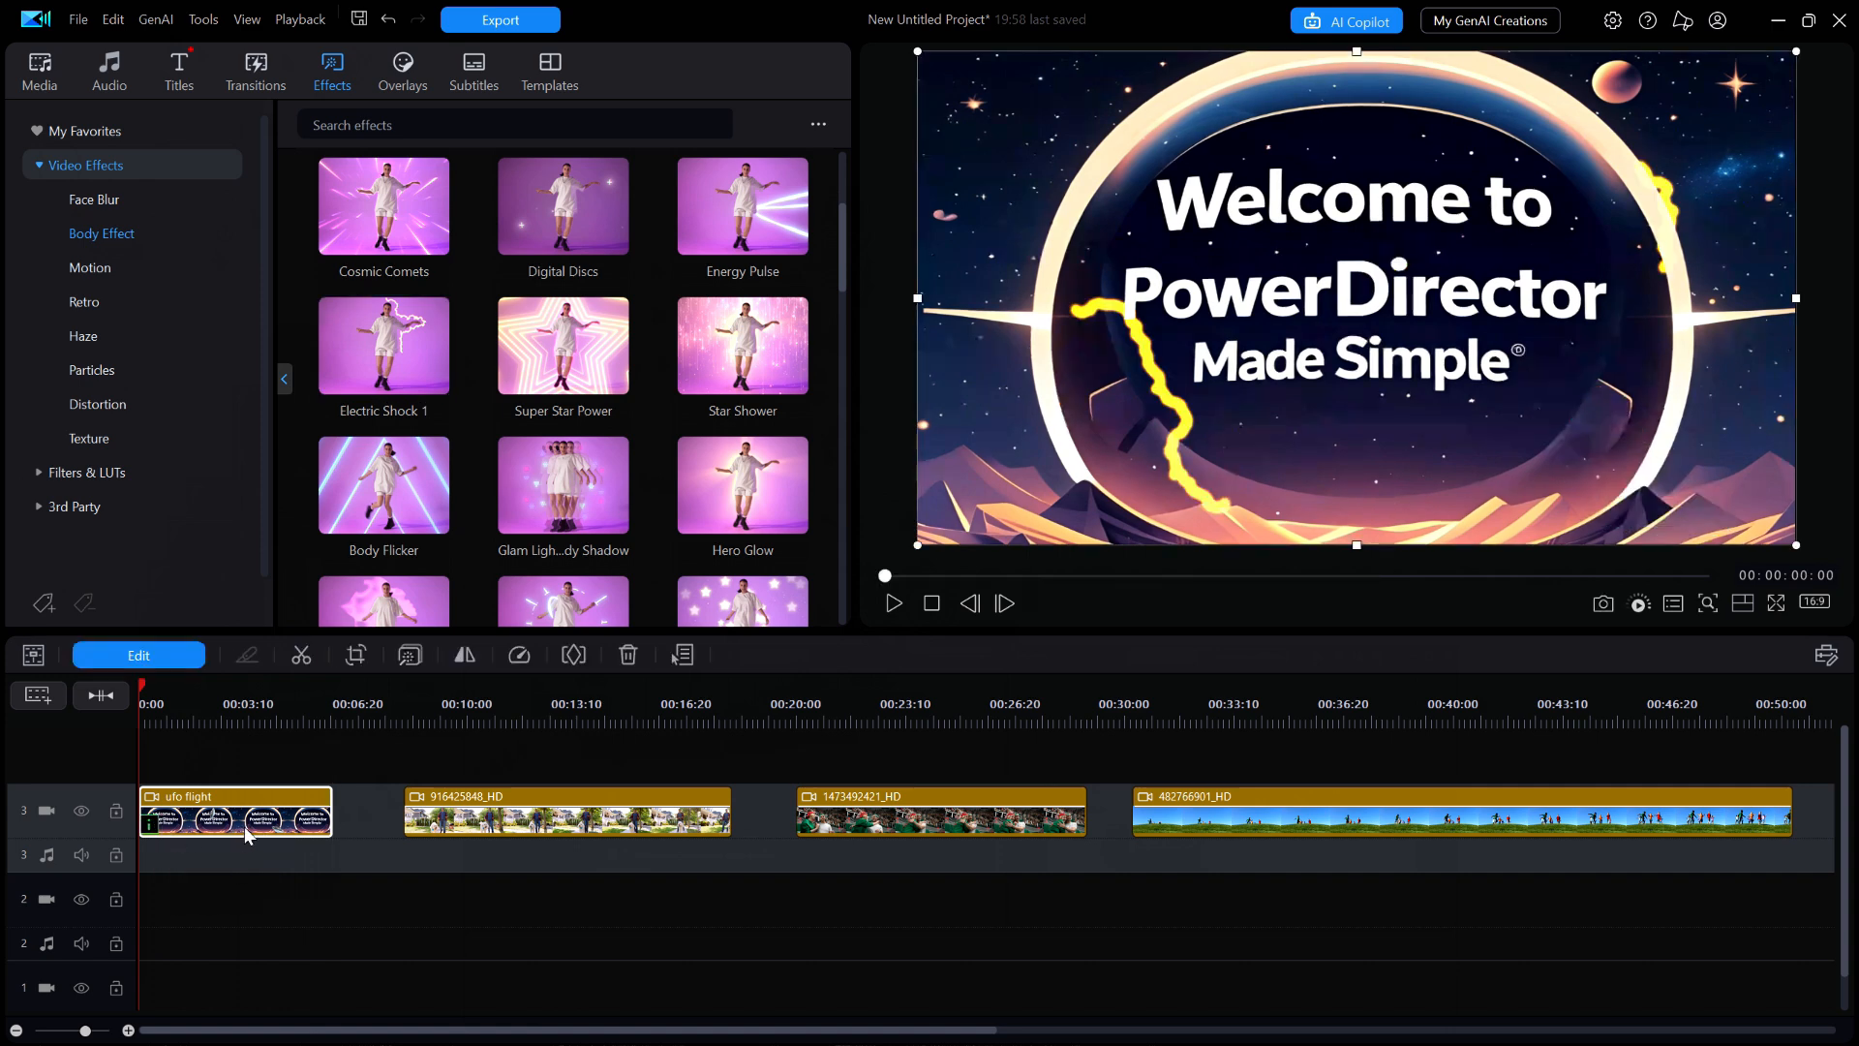
left_click(897, 603)
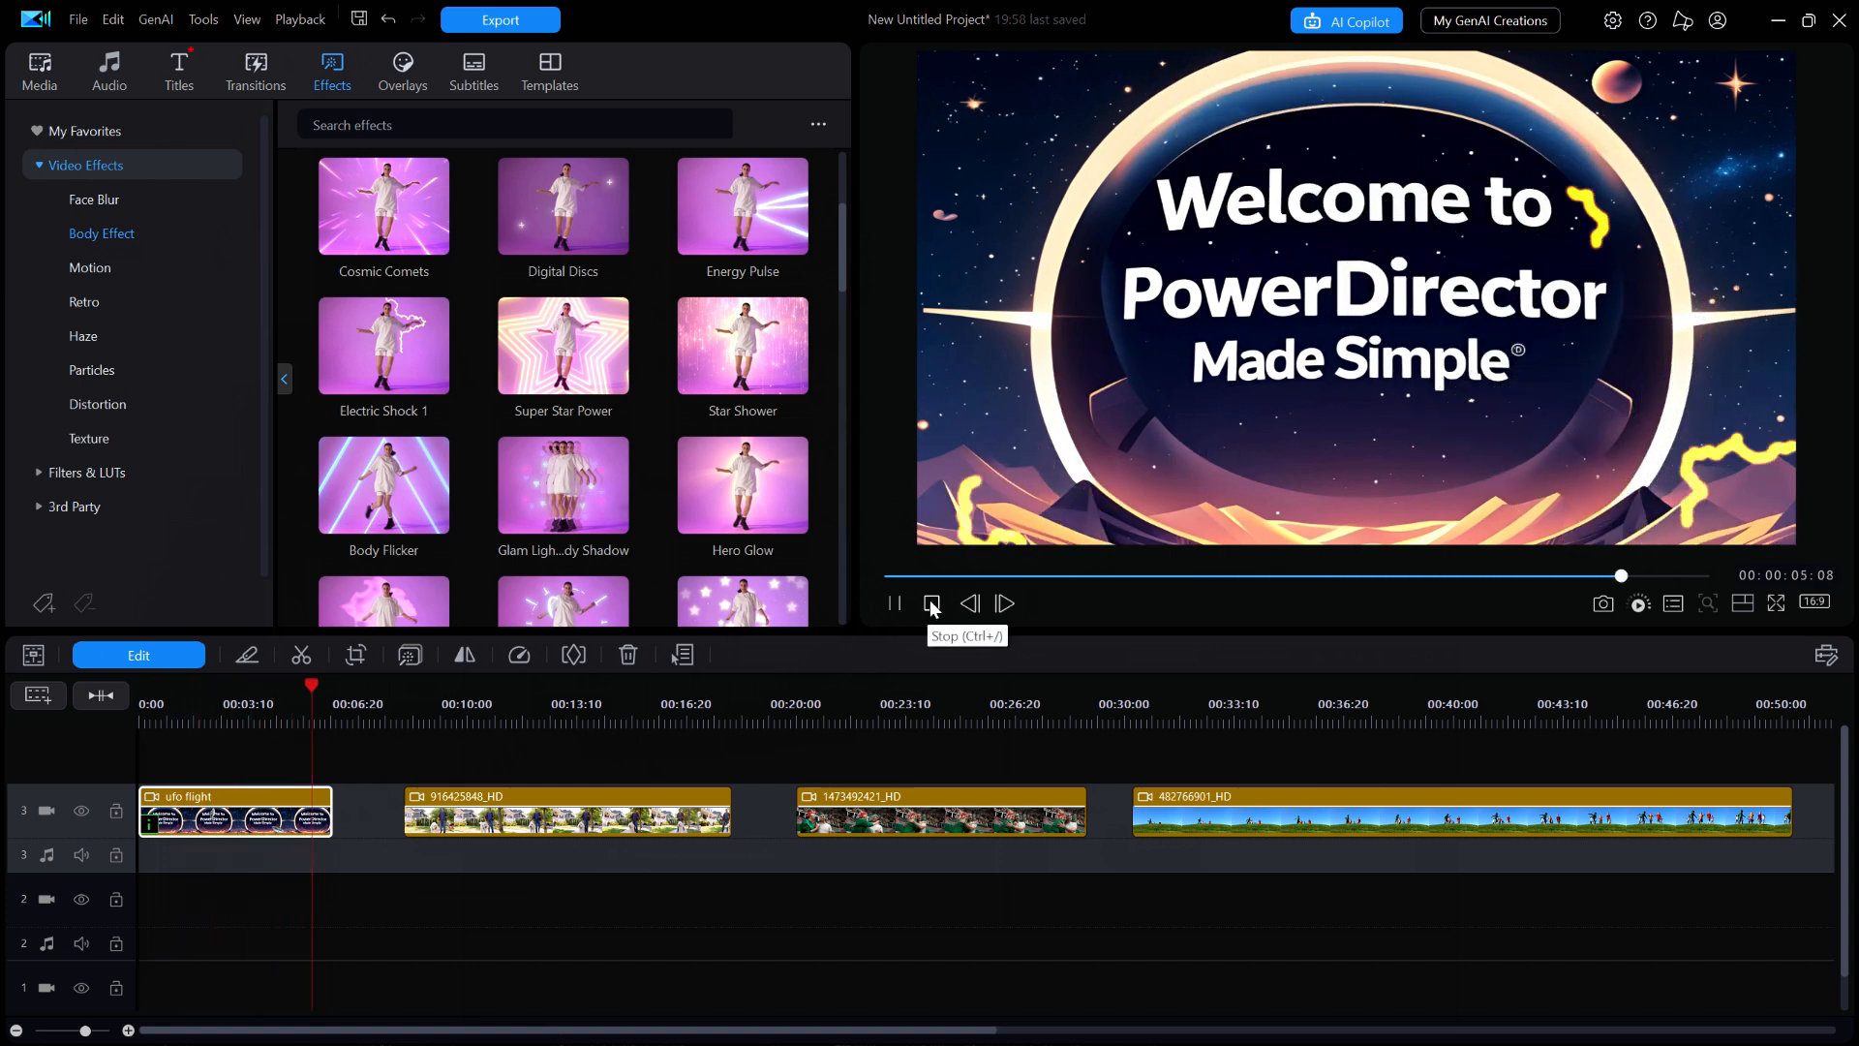
left_click(932, 604)
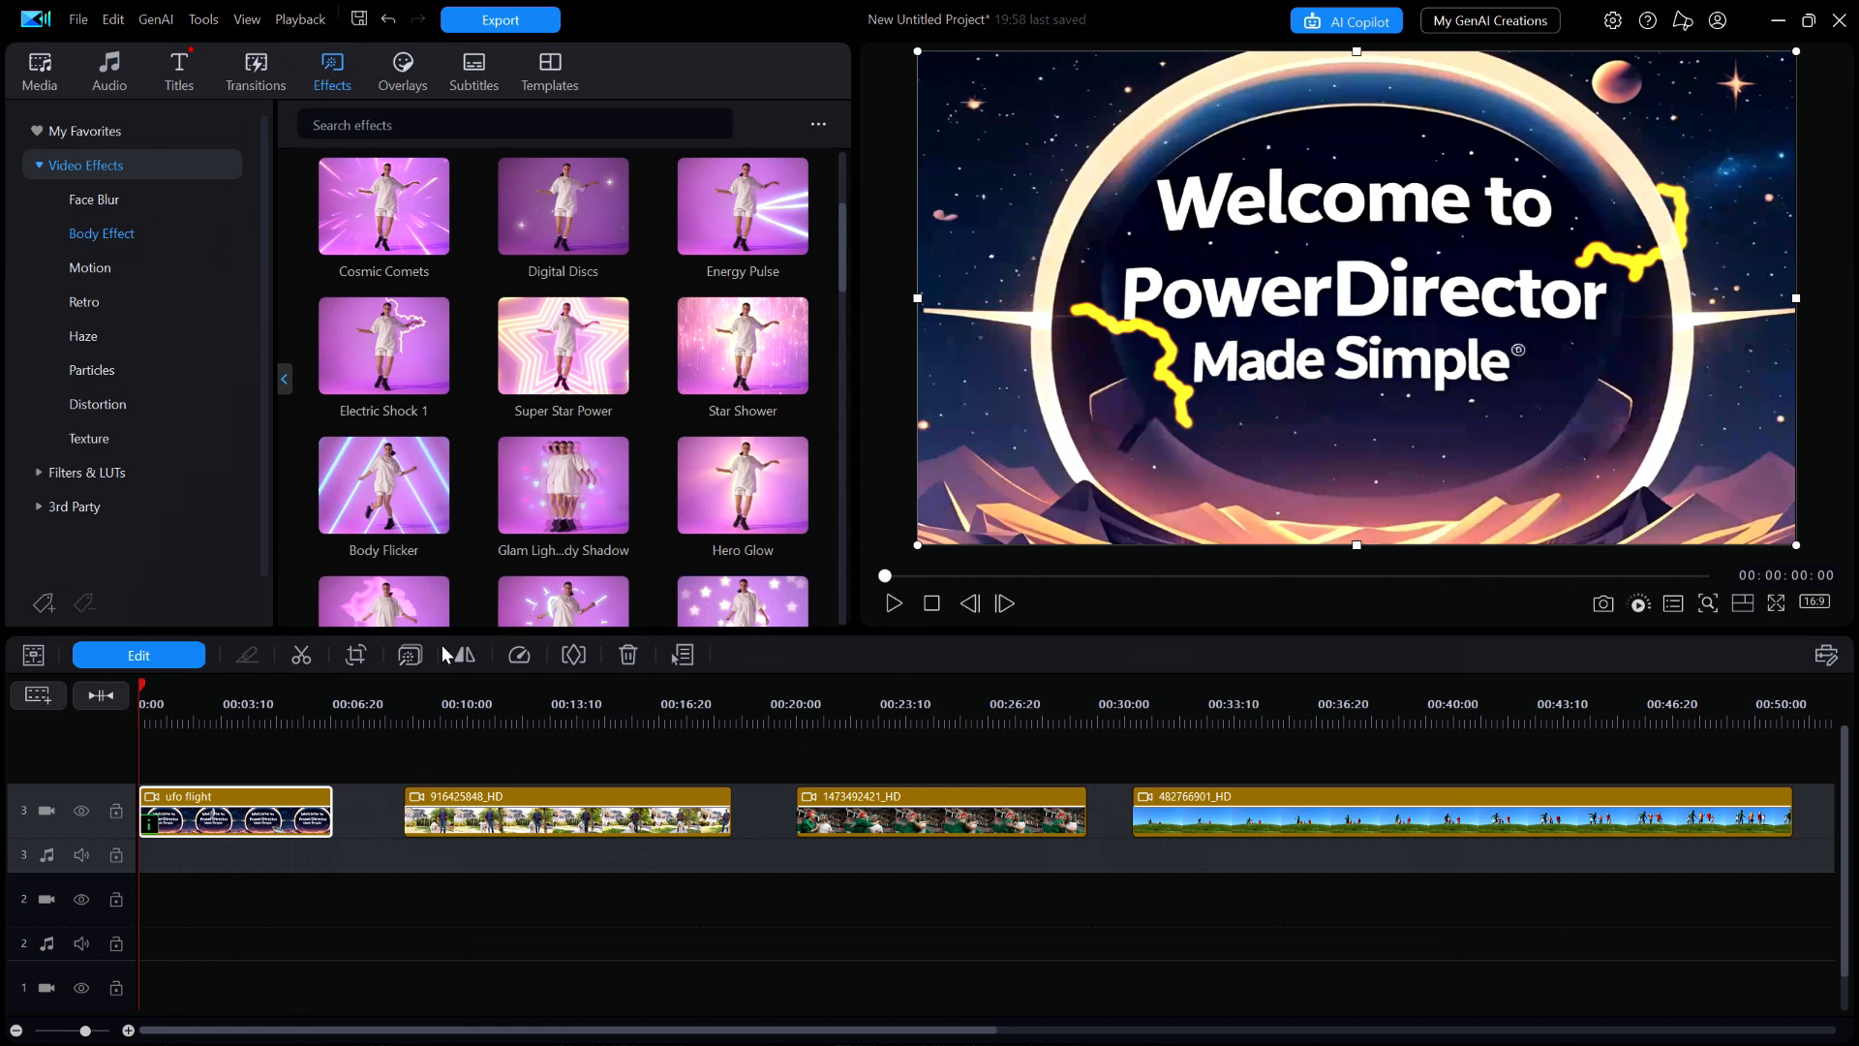
Open the settings of the clip's Electric Shock 1 effect and change its color to white (#FFFFFF)
mouse_move(150, 824)
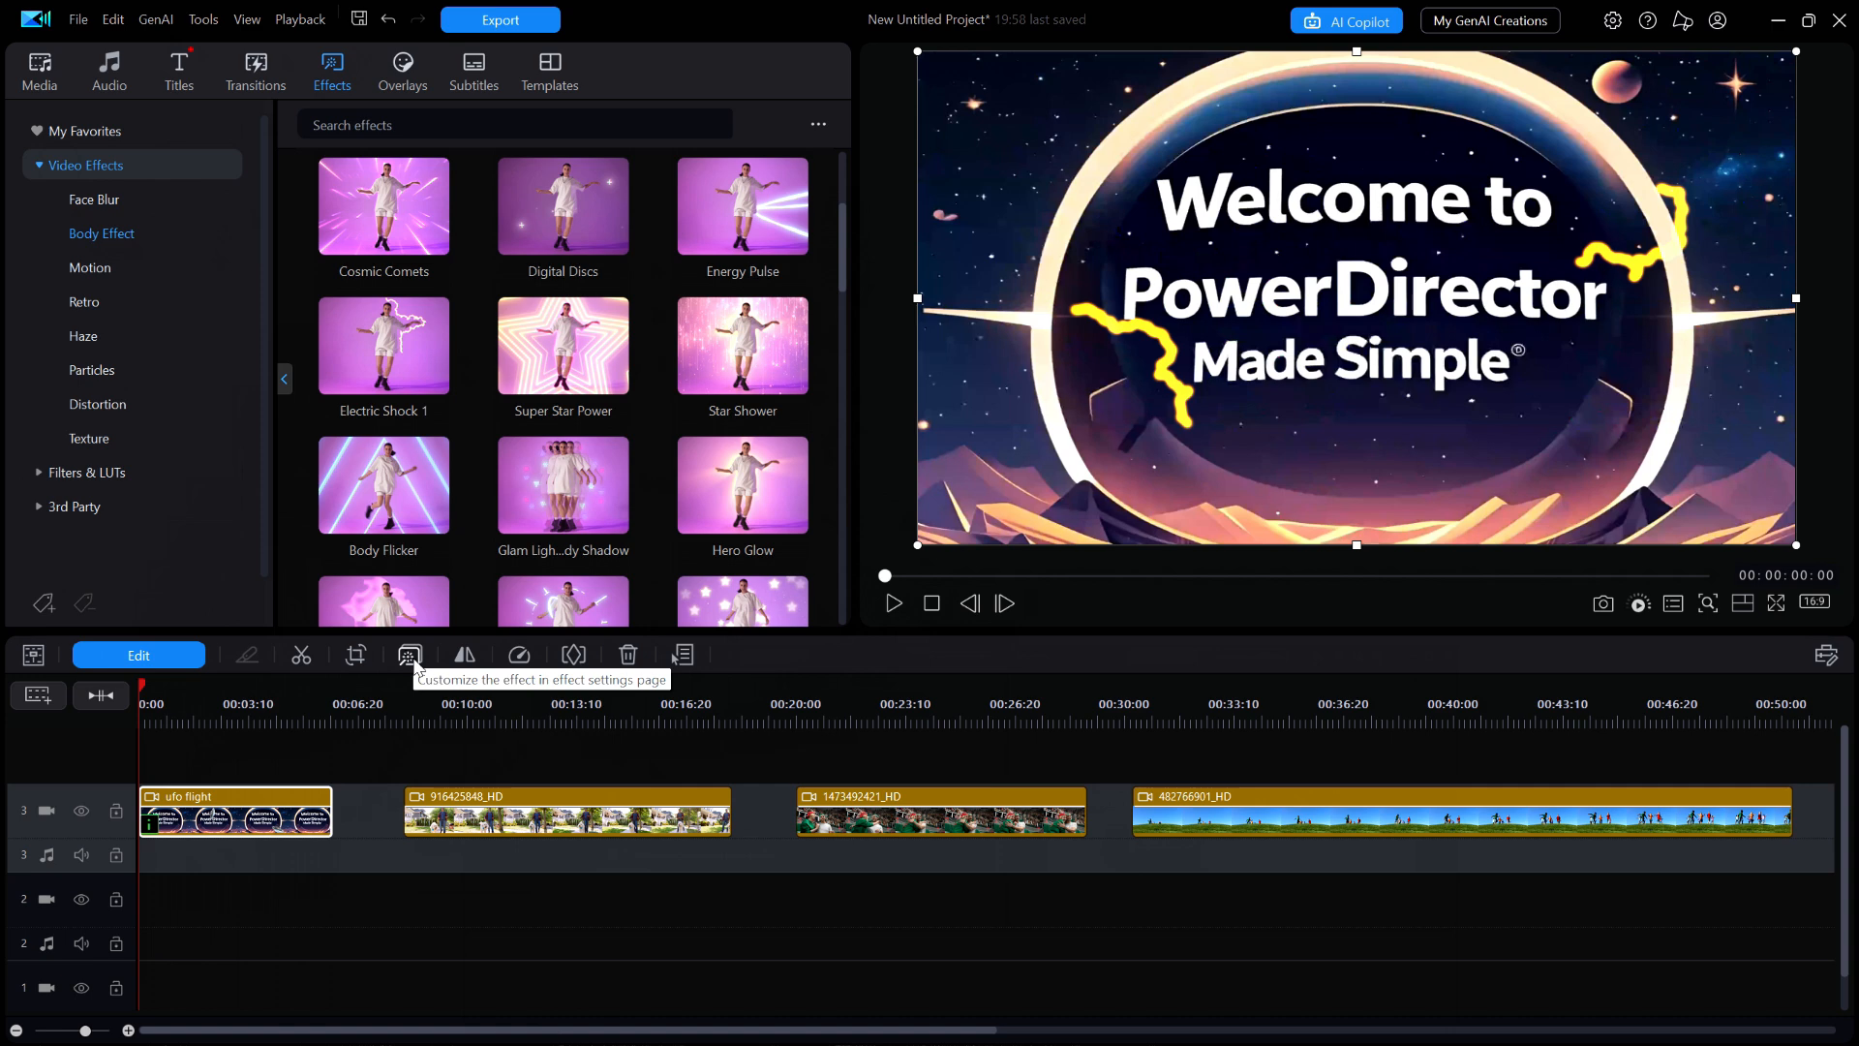
left_click(410, 656)
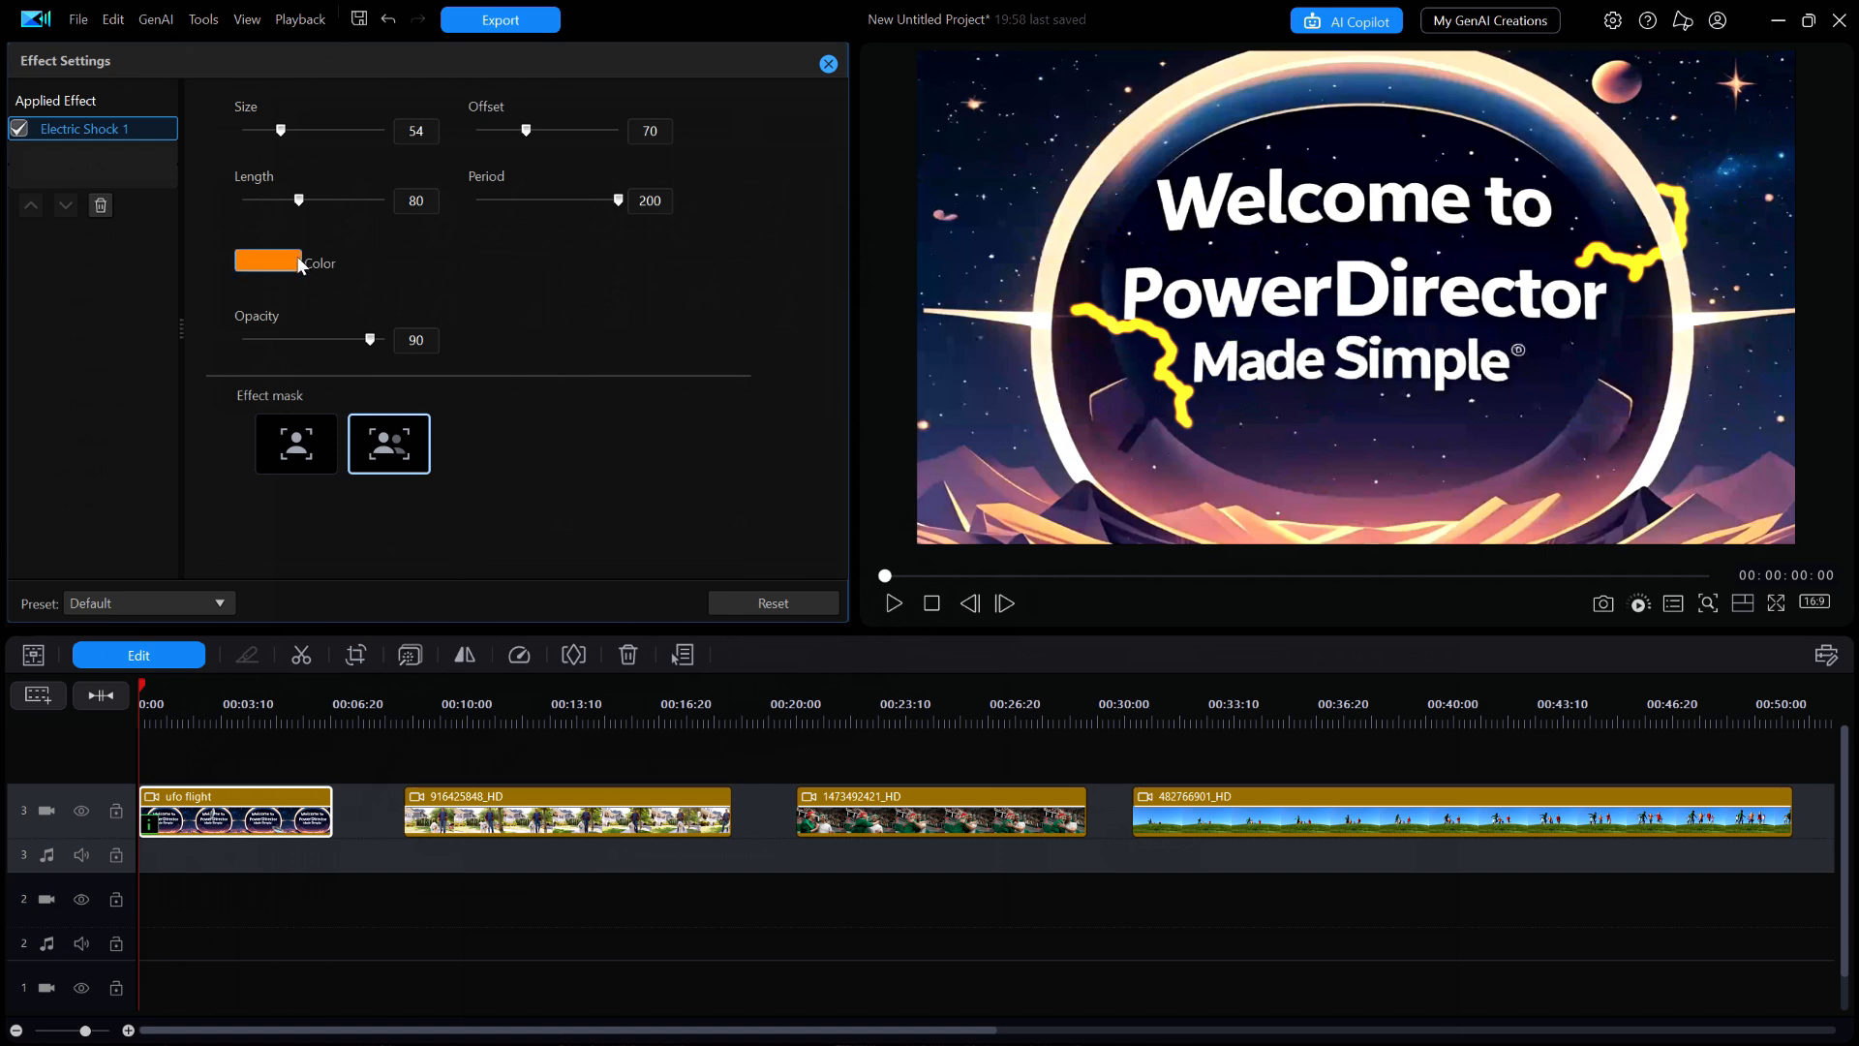
left_click(261, 258)
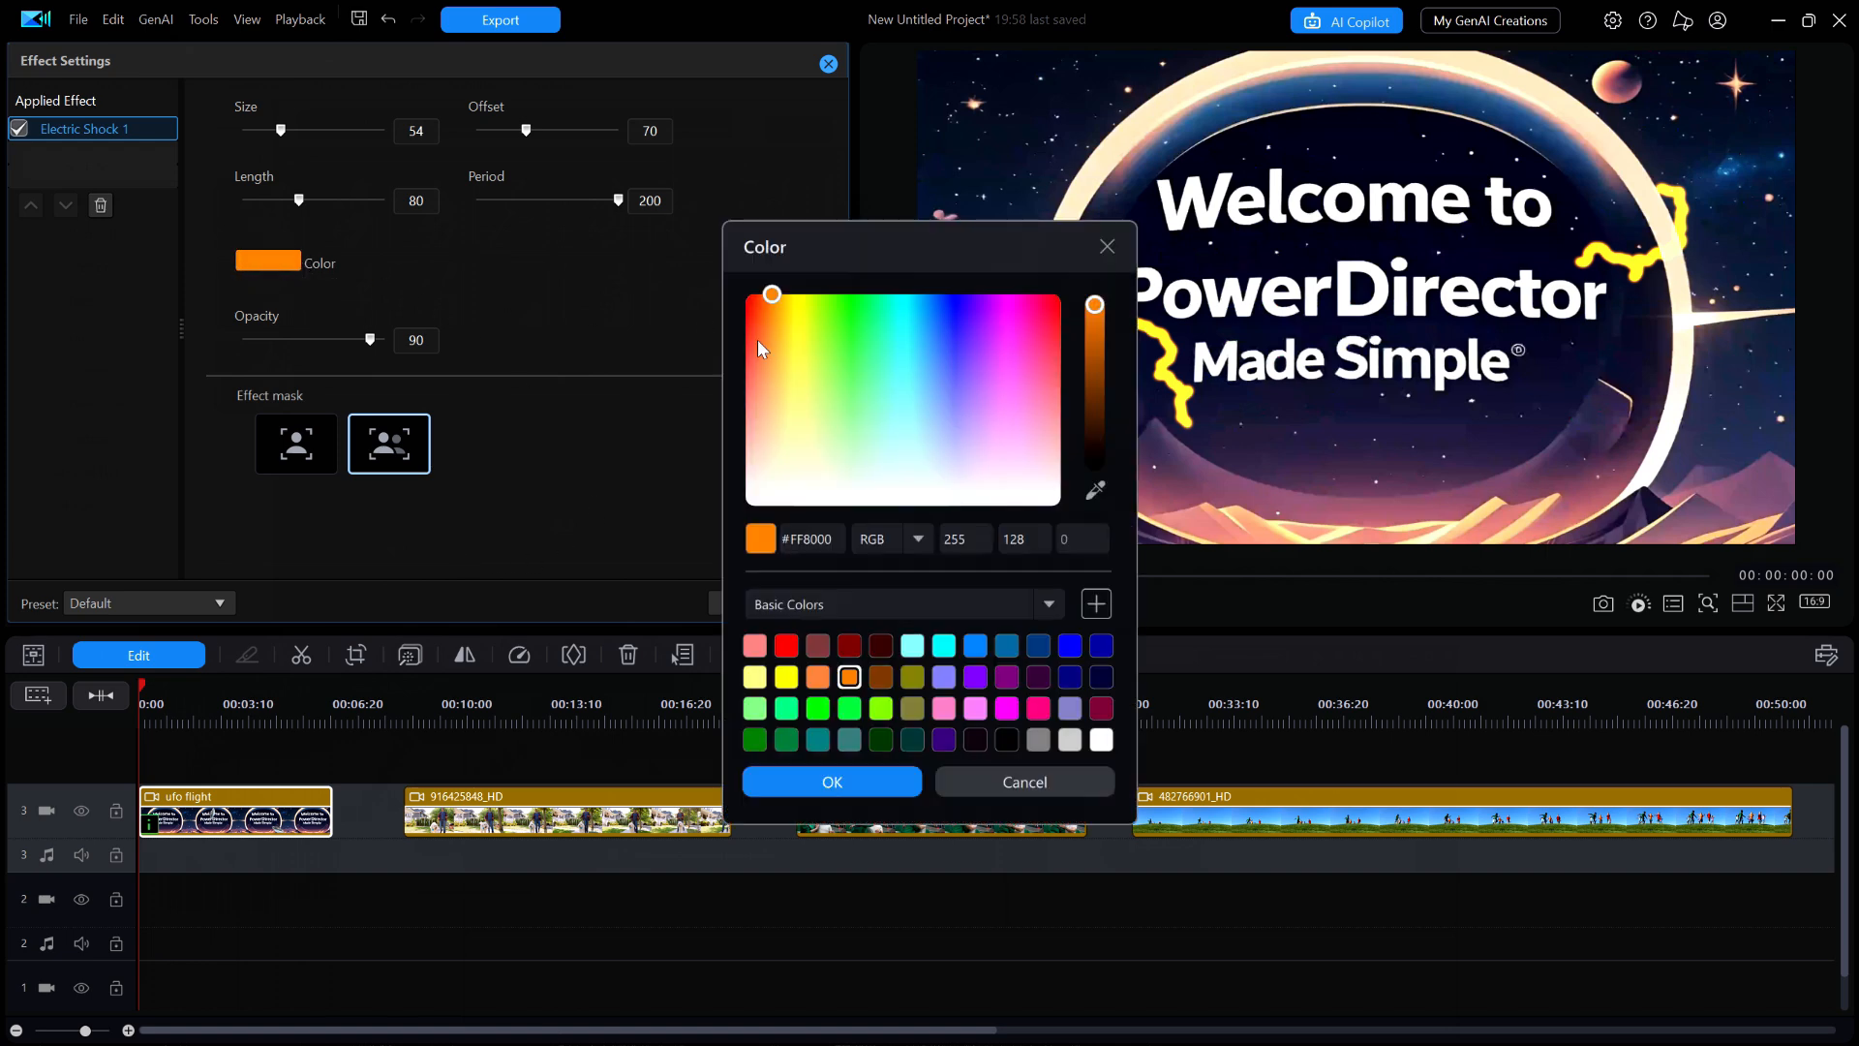
left_click(1101, 741)
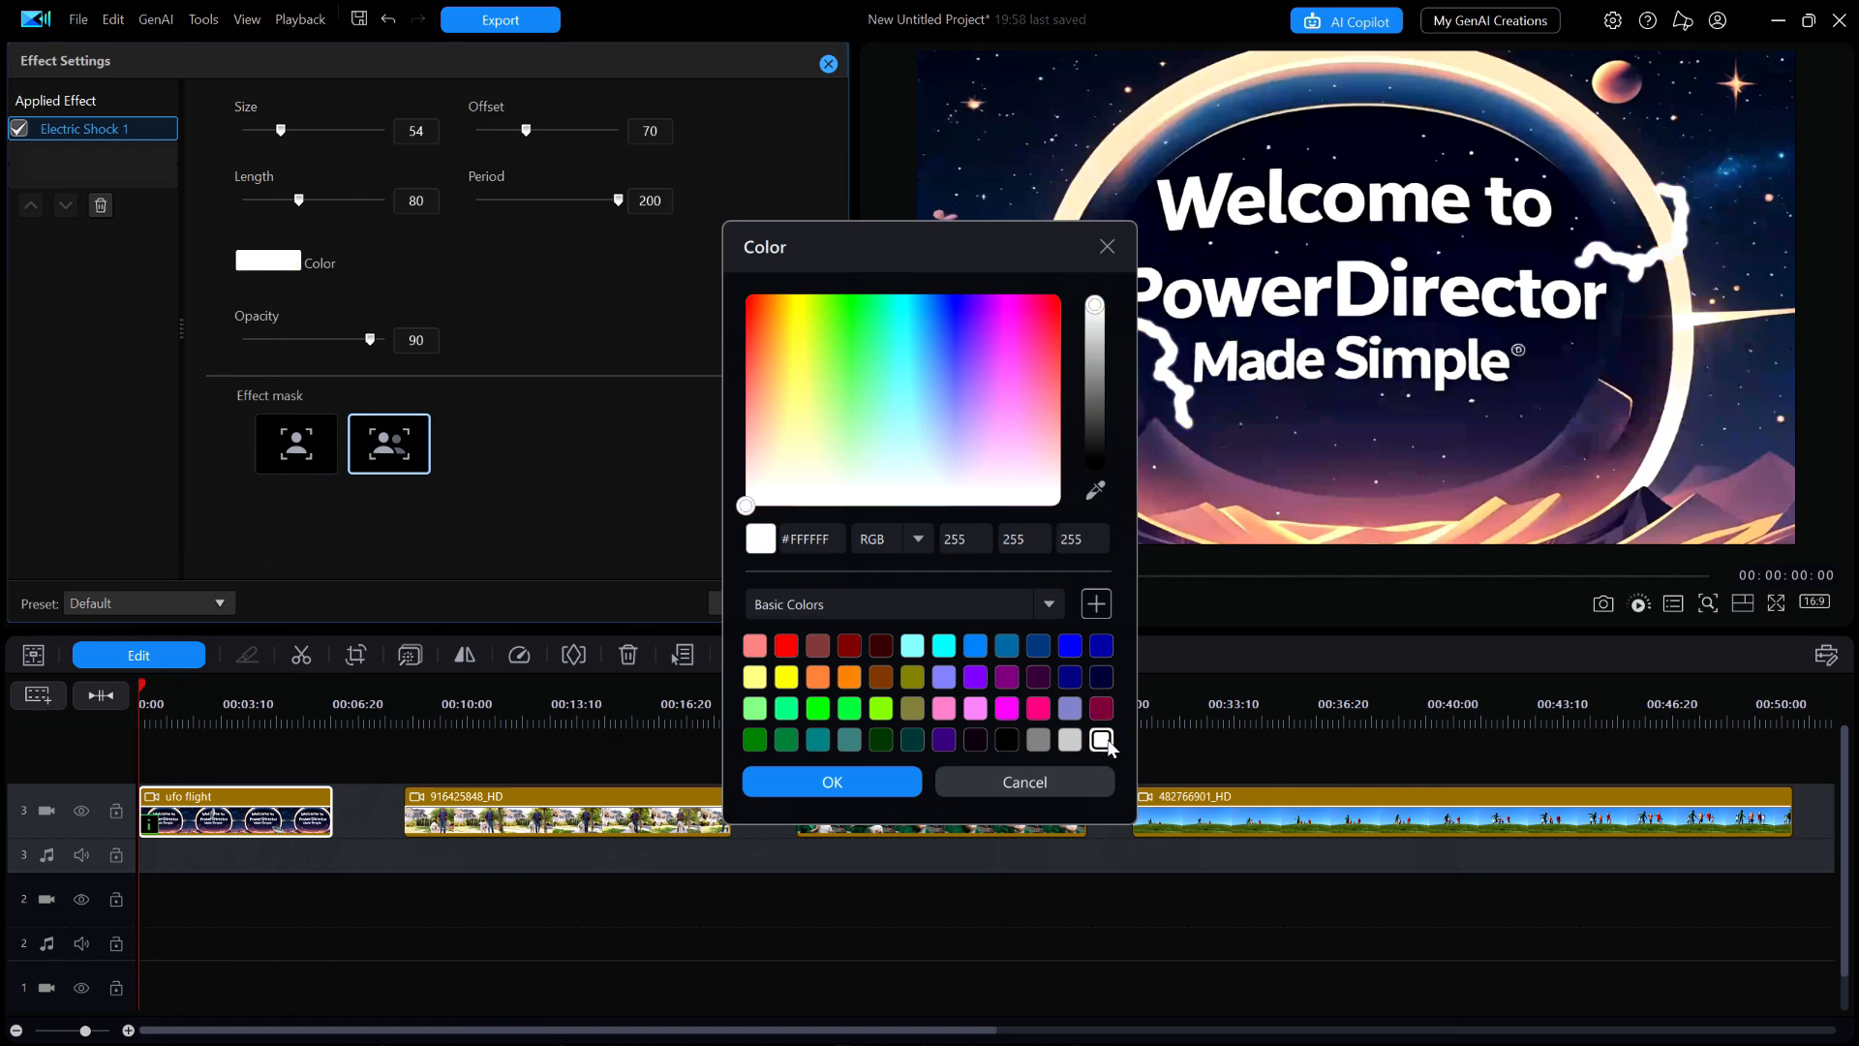
left_click(856, 781)
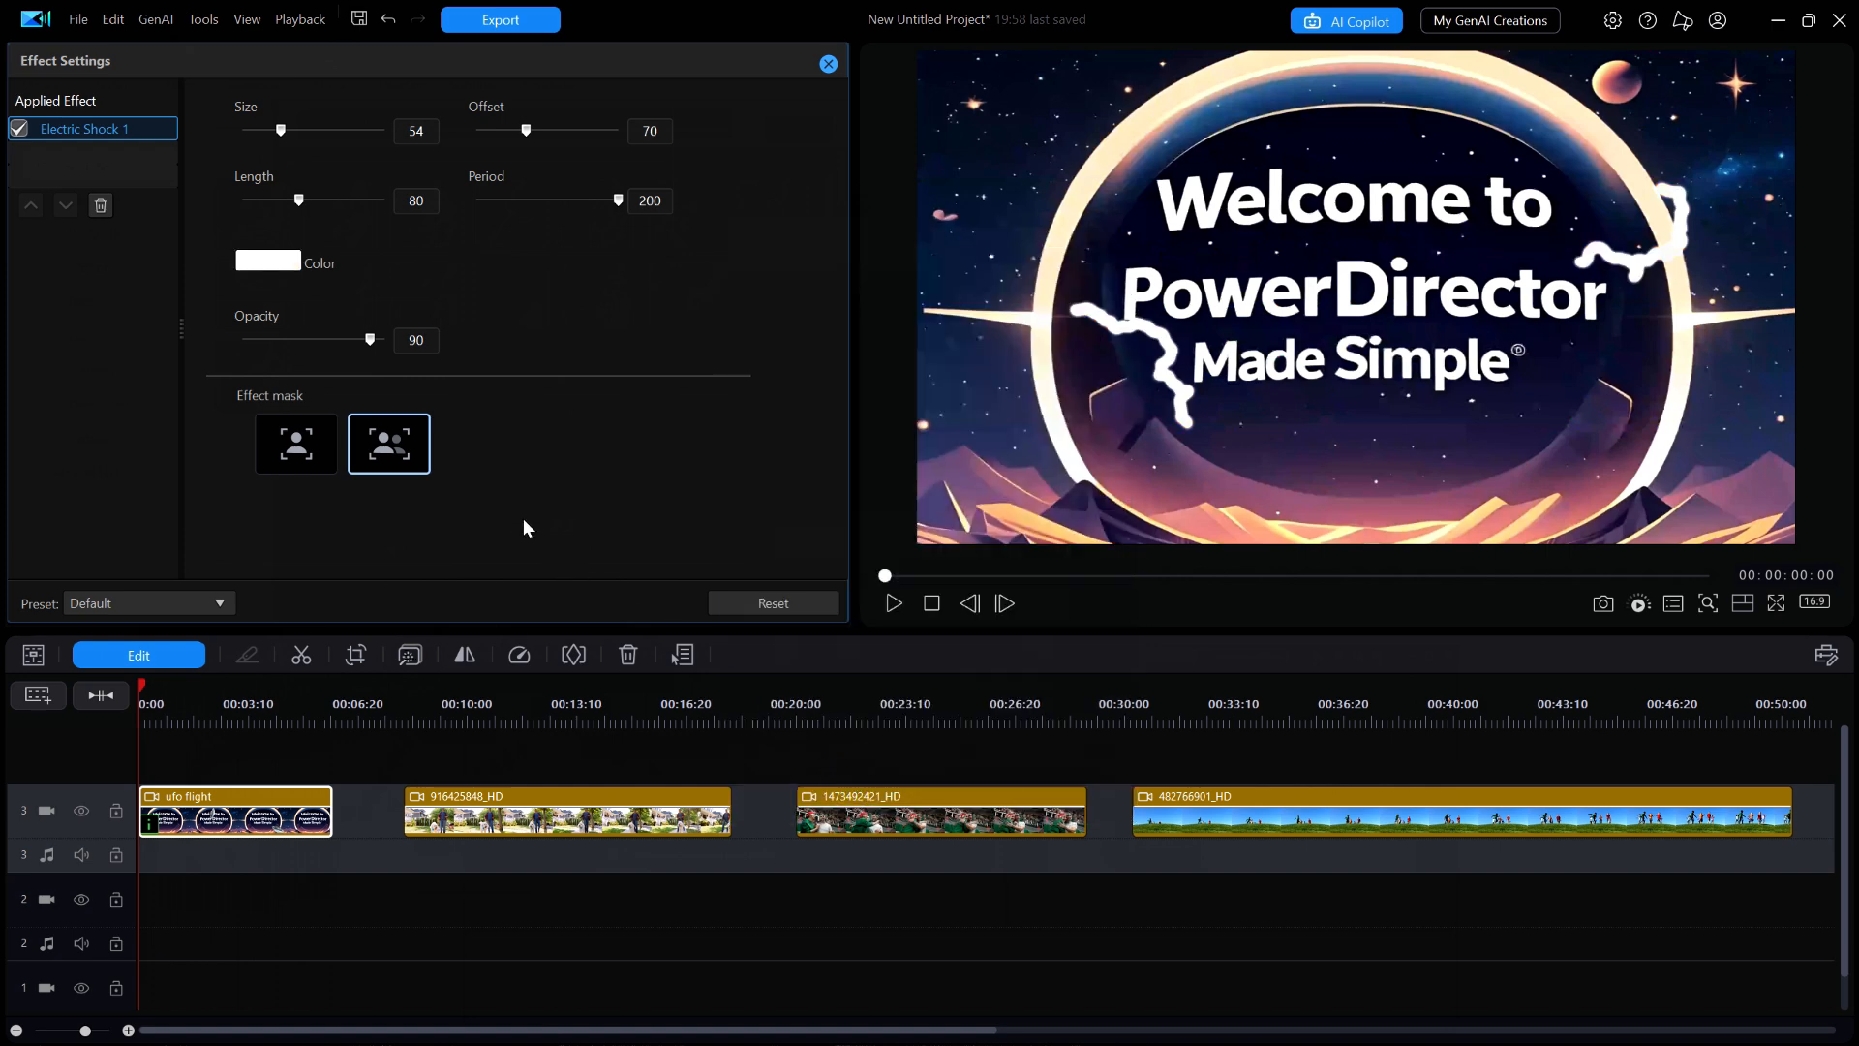
Set the Electric Shock 1 effect's size to 20, offset to 30 and period to 30
left_click(412, 128)
type("20")
key("Return")
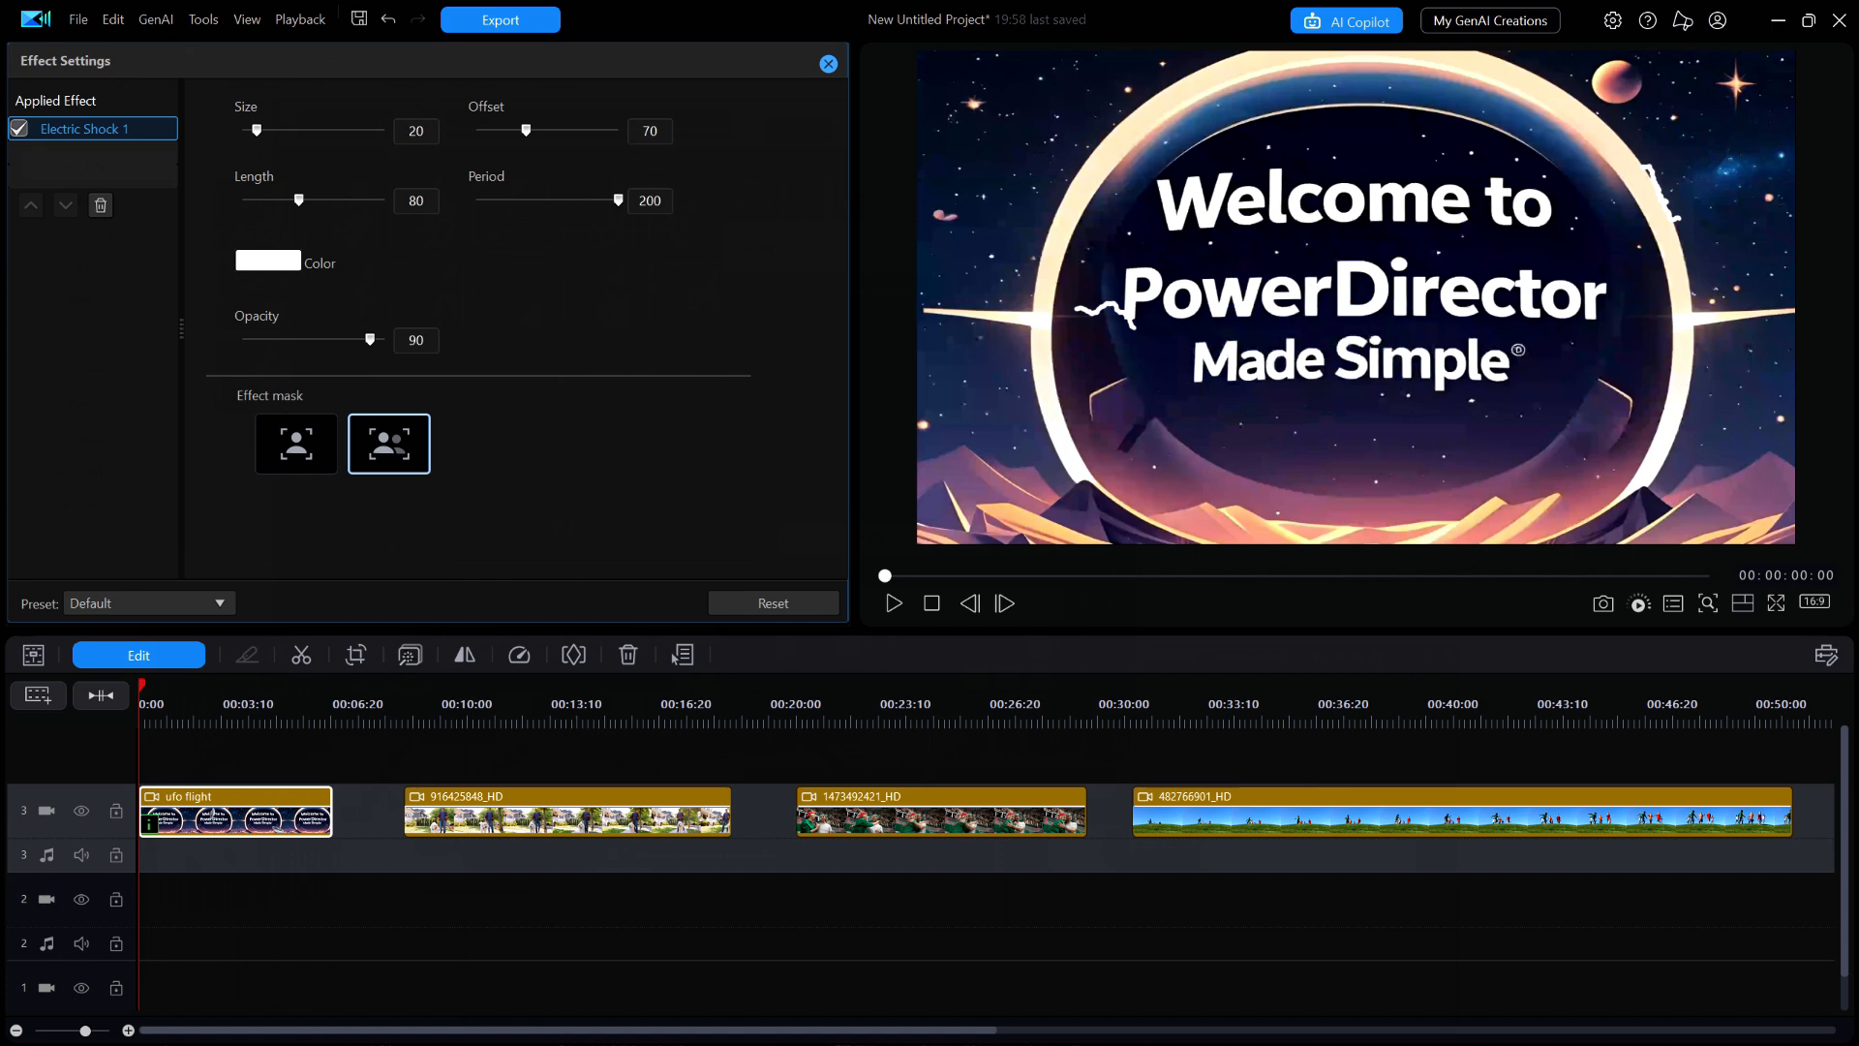
left_click(644, 131)
key("Delete")
key("Delete")
type("30")
key("Return")
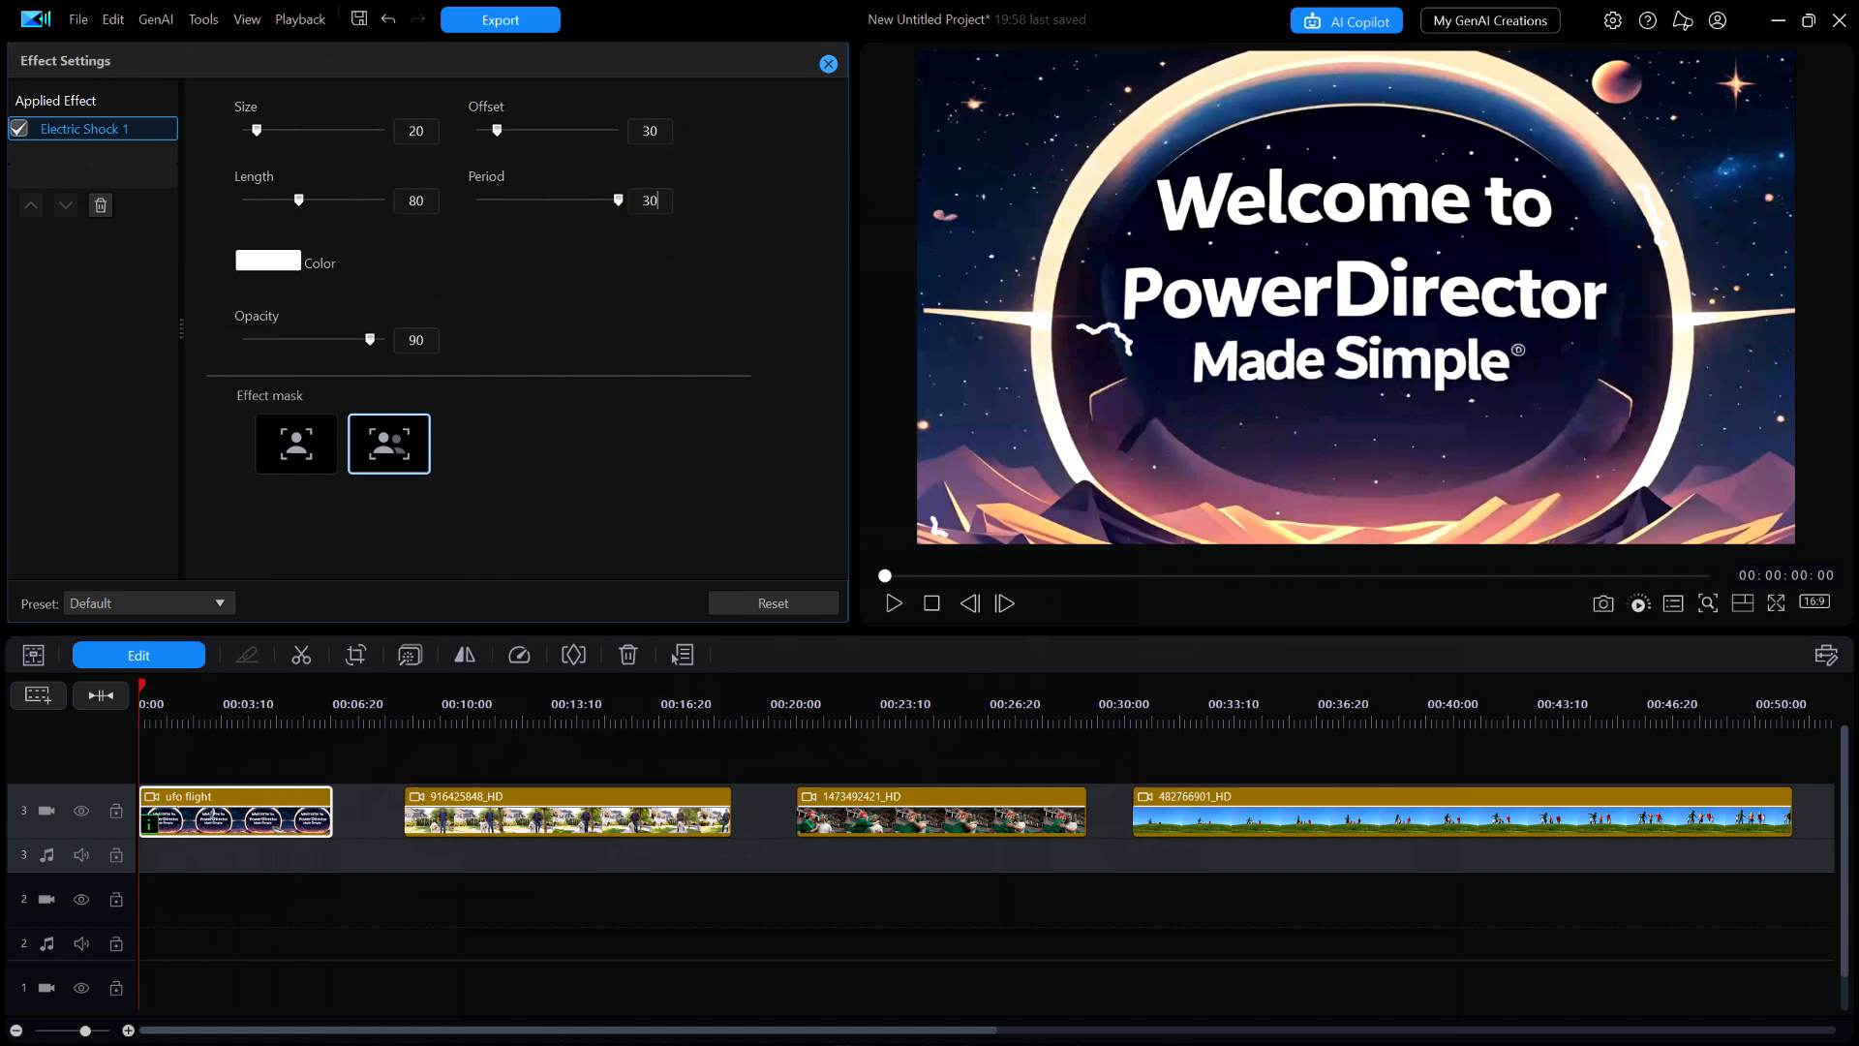
key("Return")
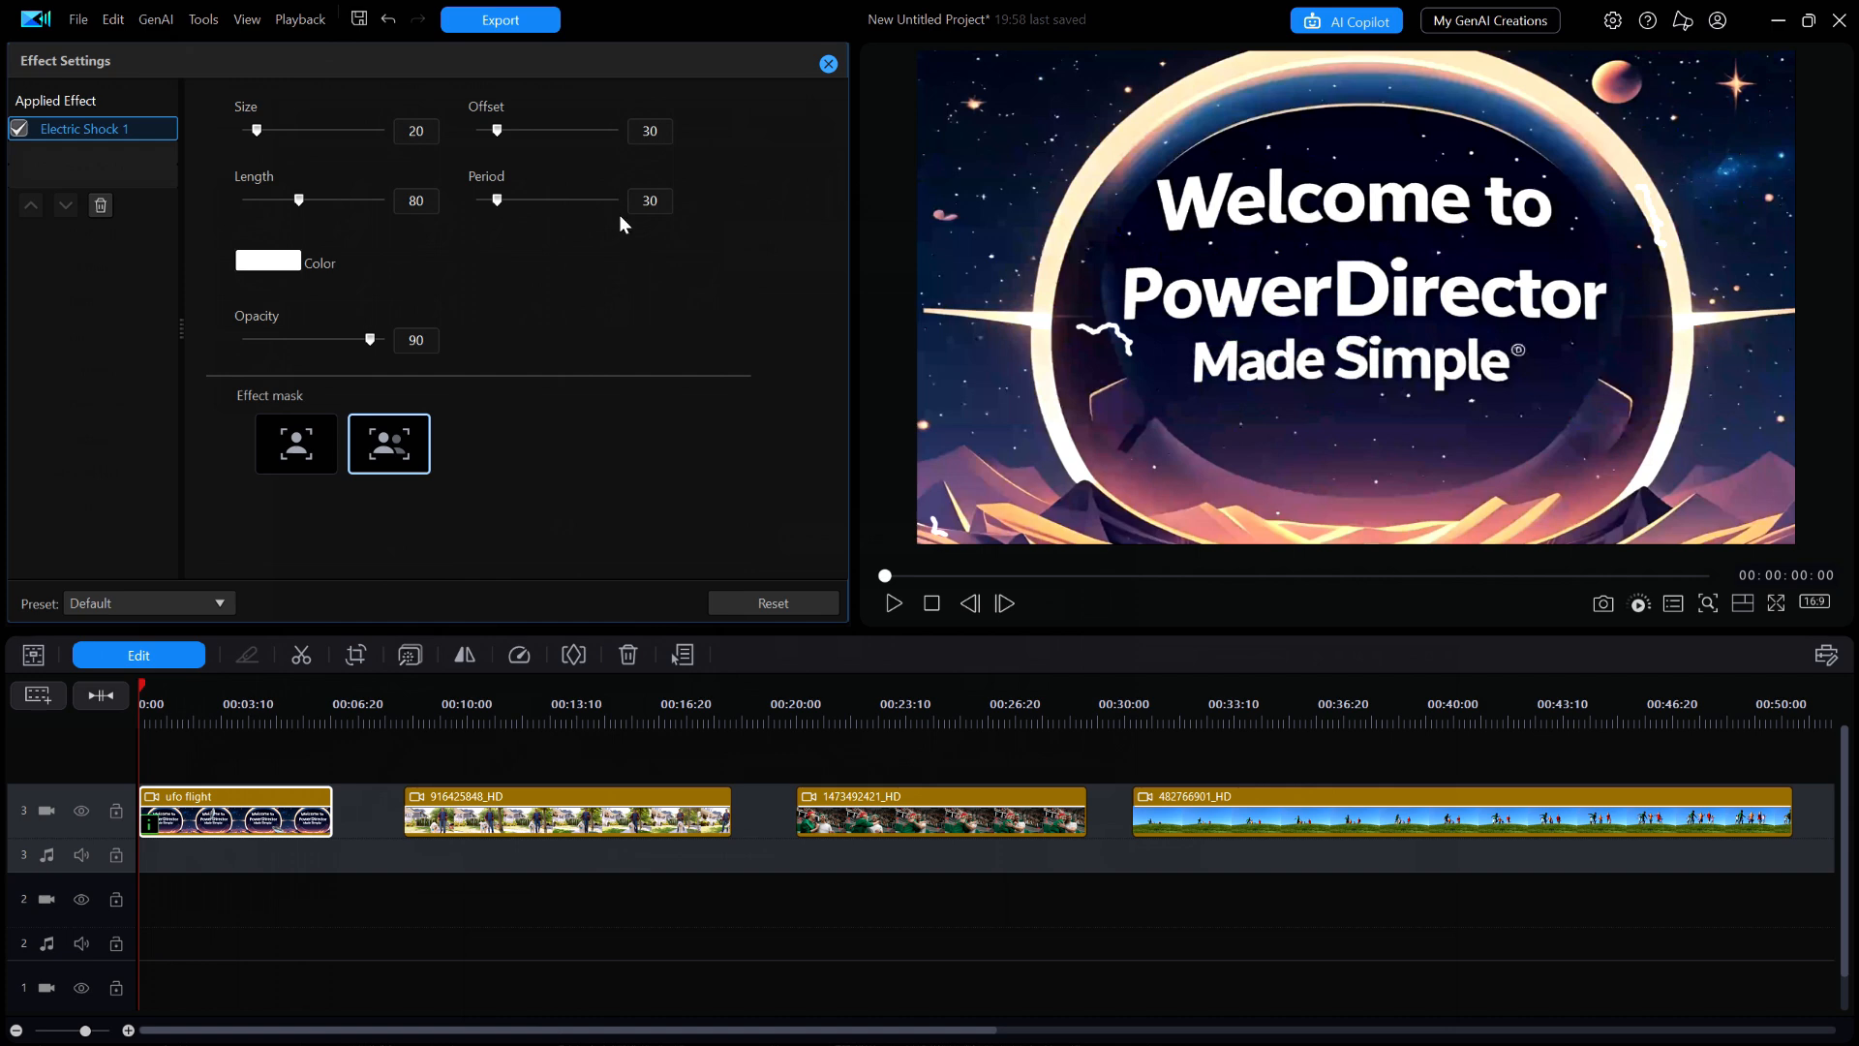
Create an AI-based object mask for the effect from the saucer at 00:00:02:12, tracked through the clip, and play back the result
left_click(296, 445)
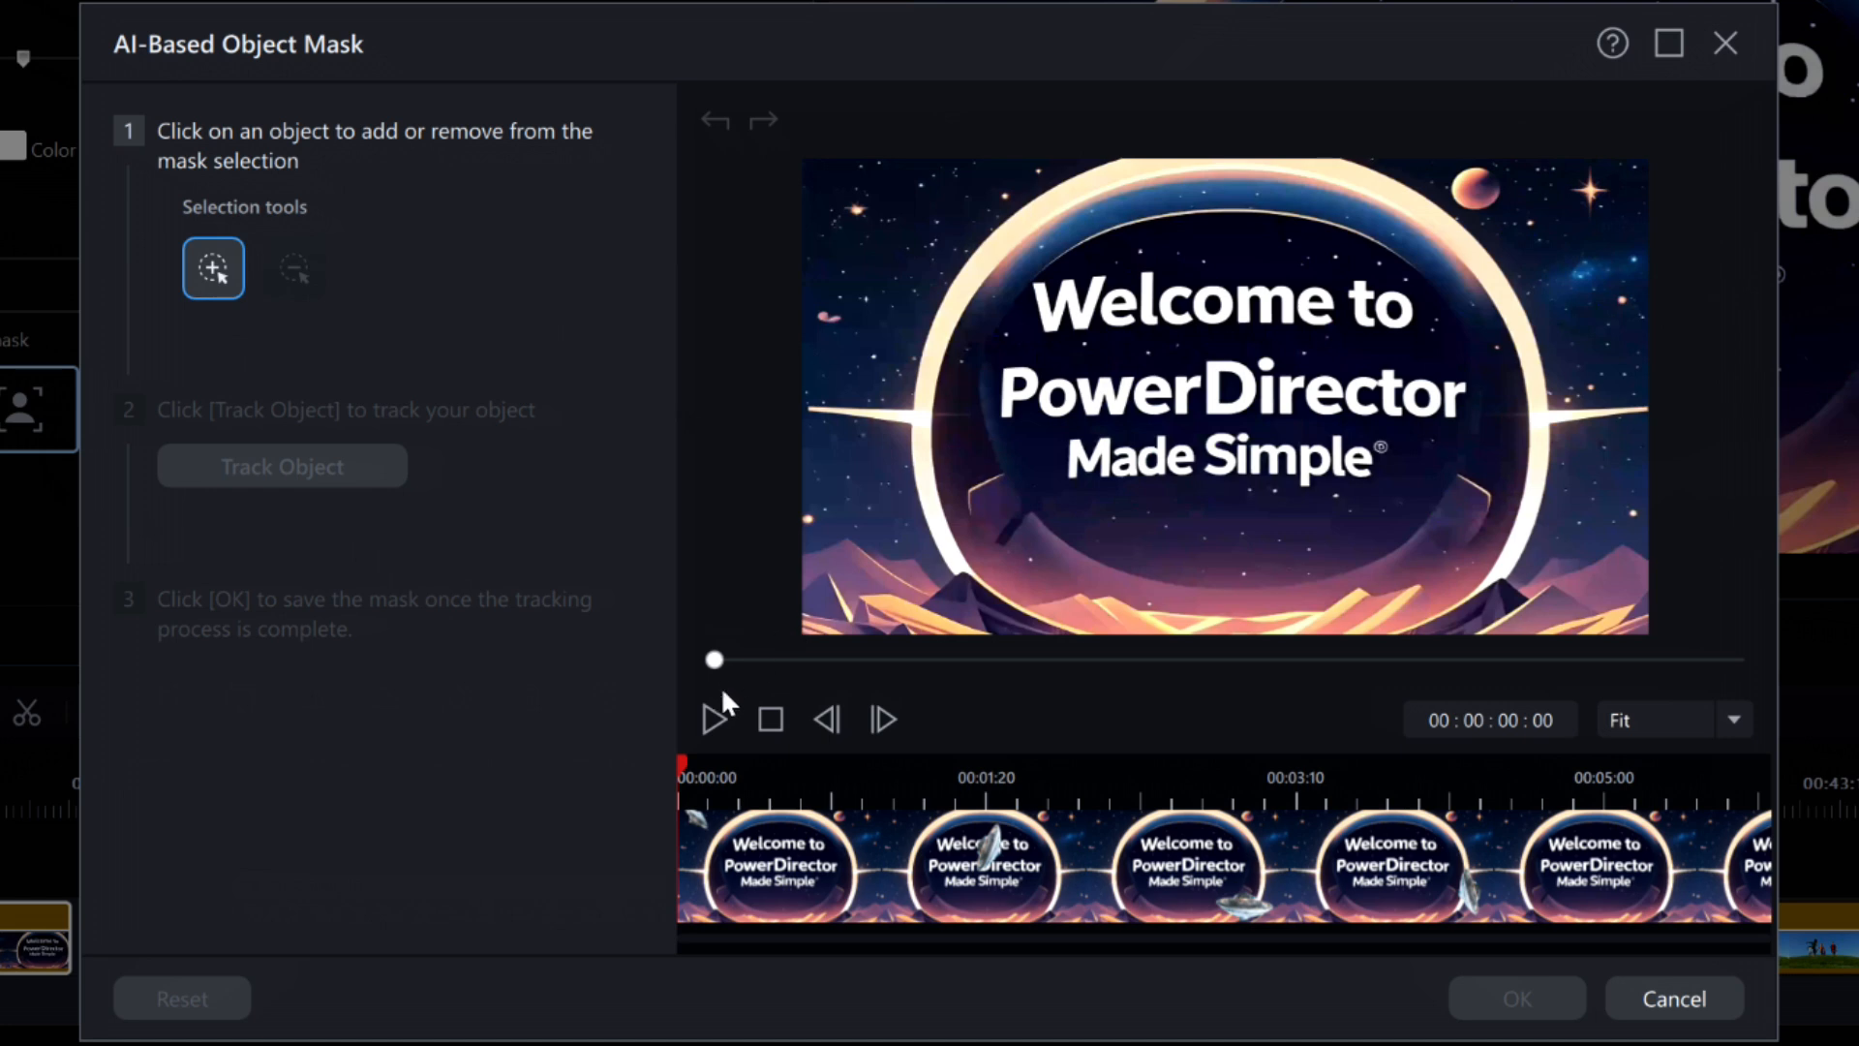
left_click_drag(682, 767, 1124, 784)
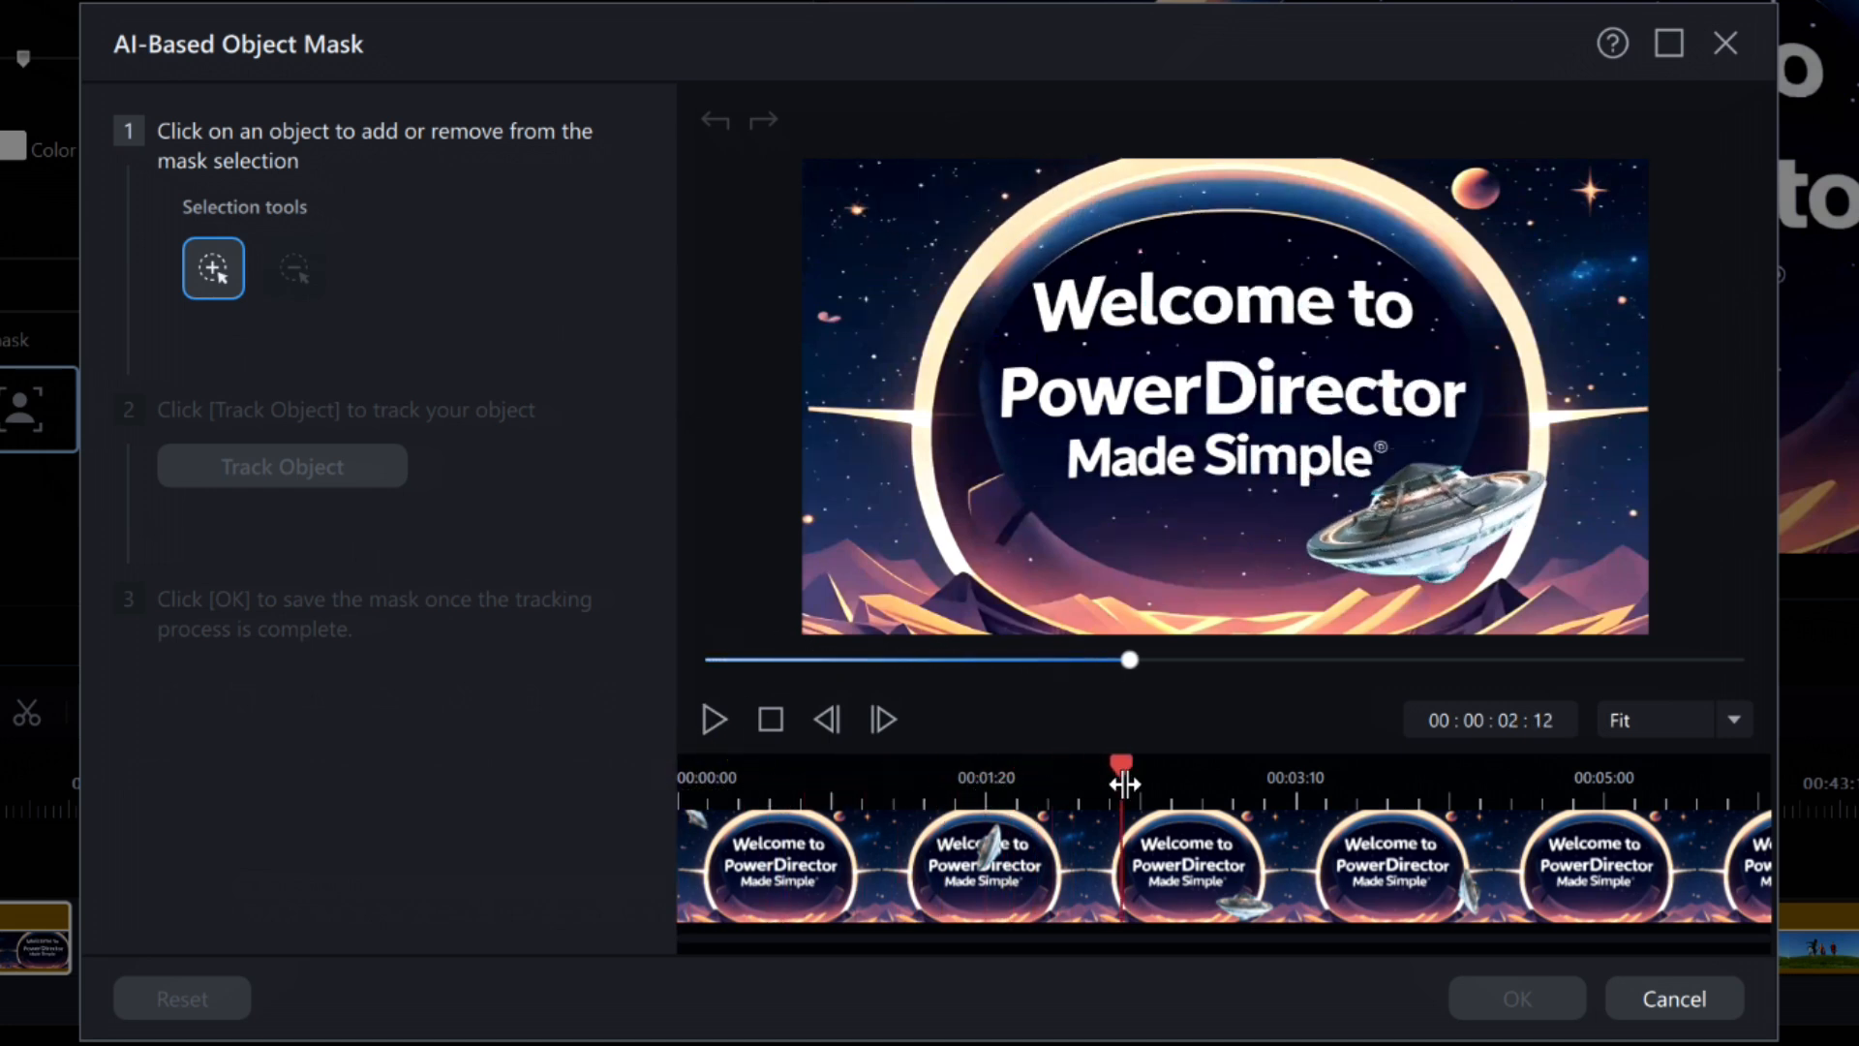
left_click(1440, 527)
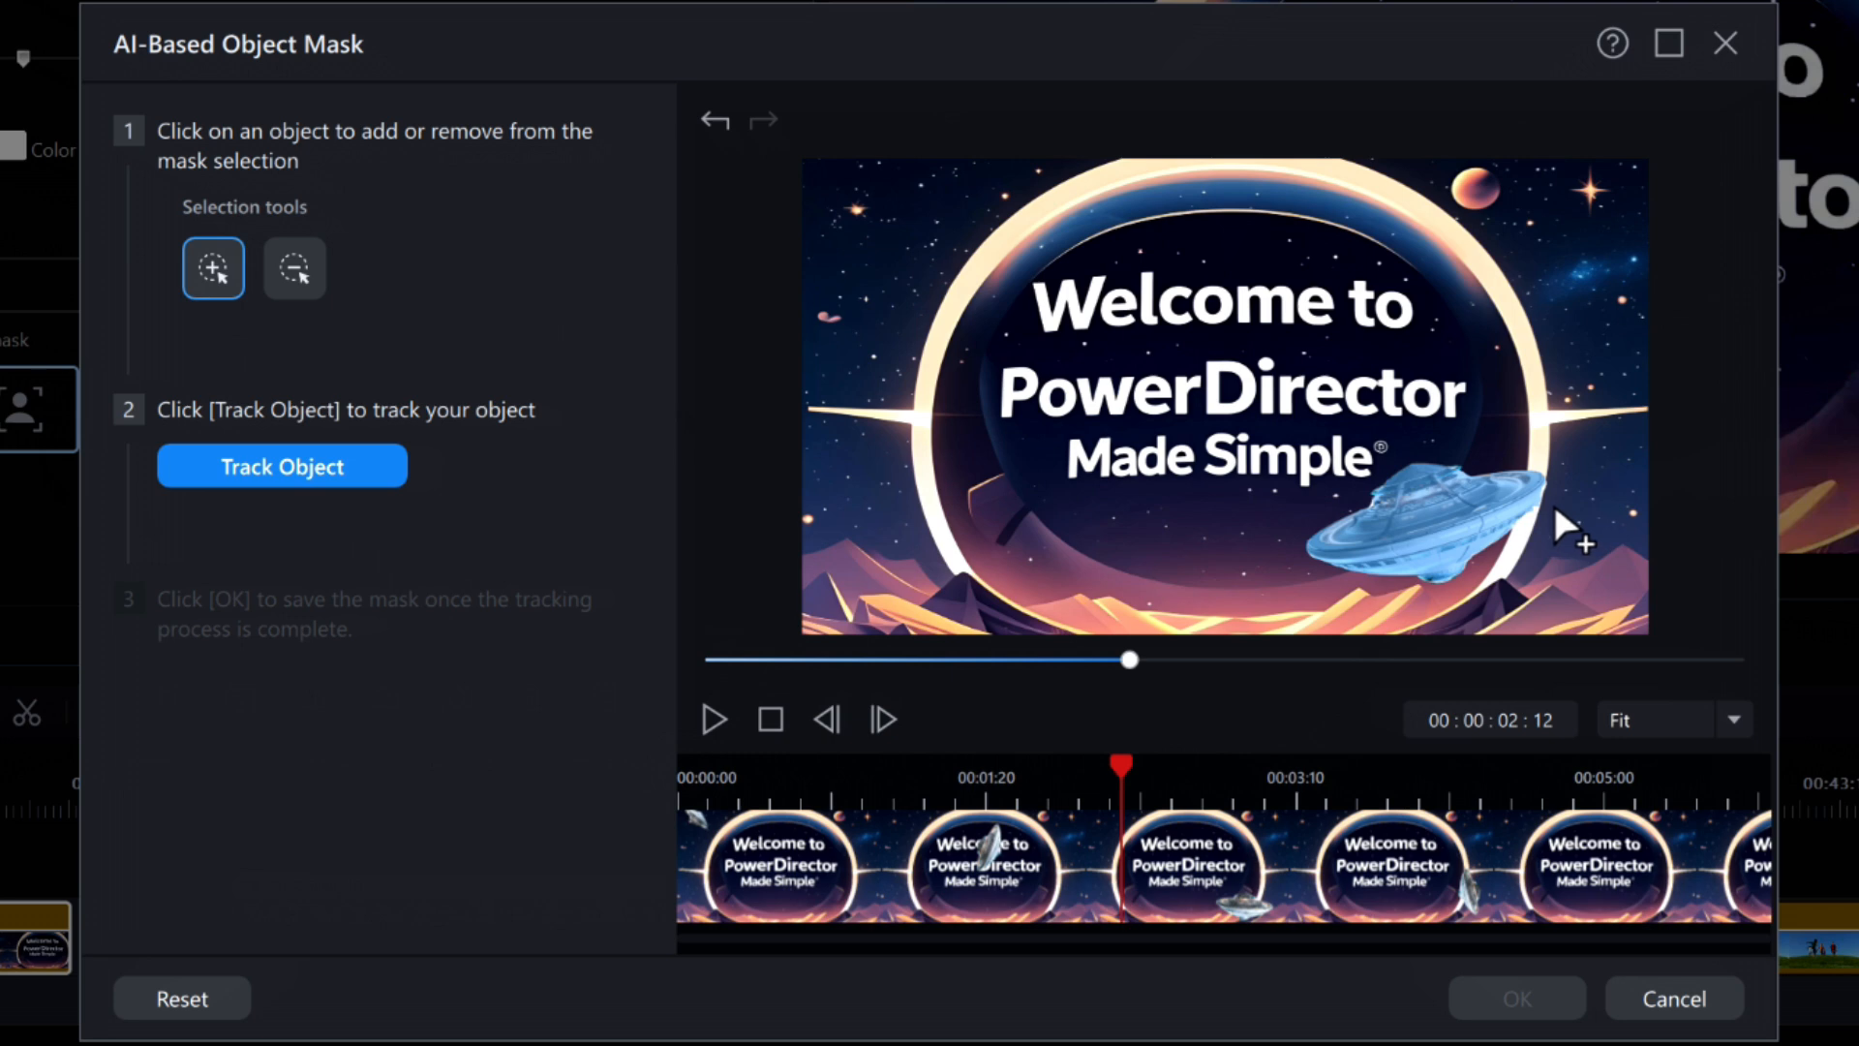
left_click(271, 464)
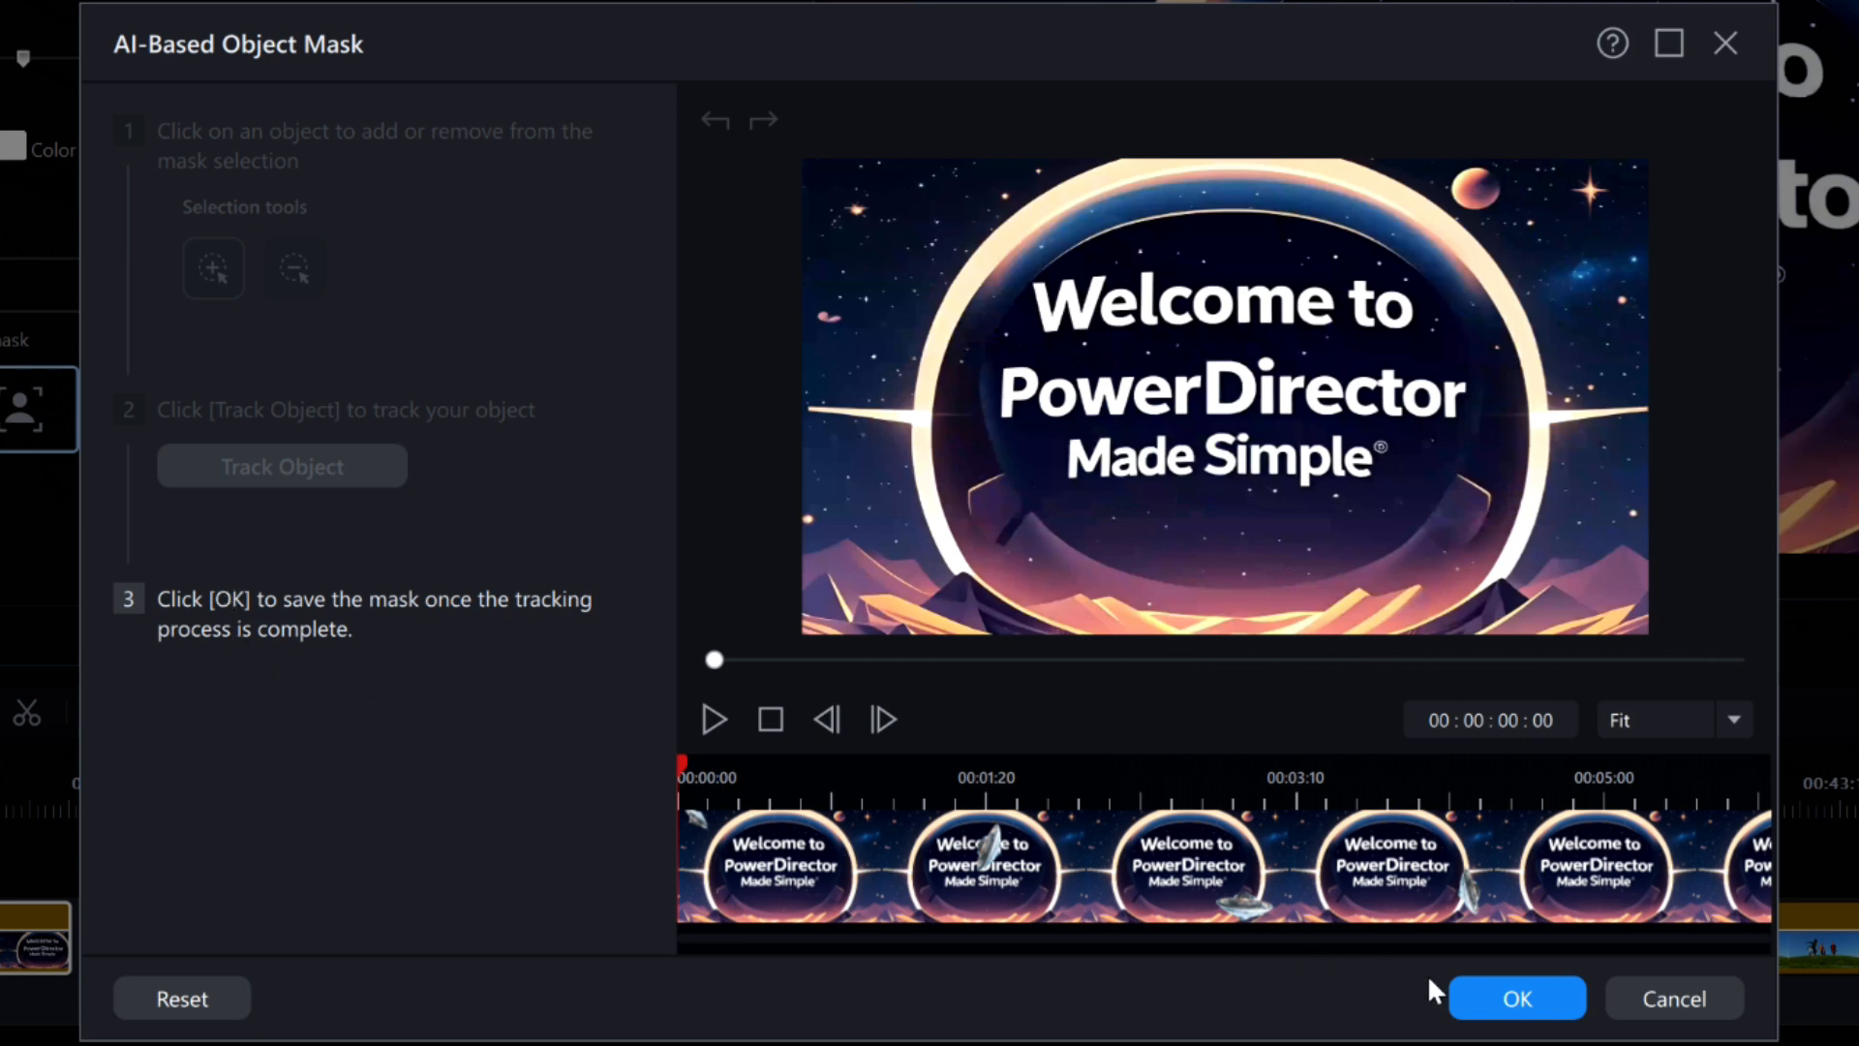
left_click(1528, 1011)
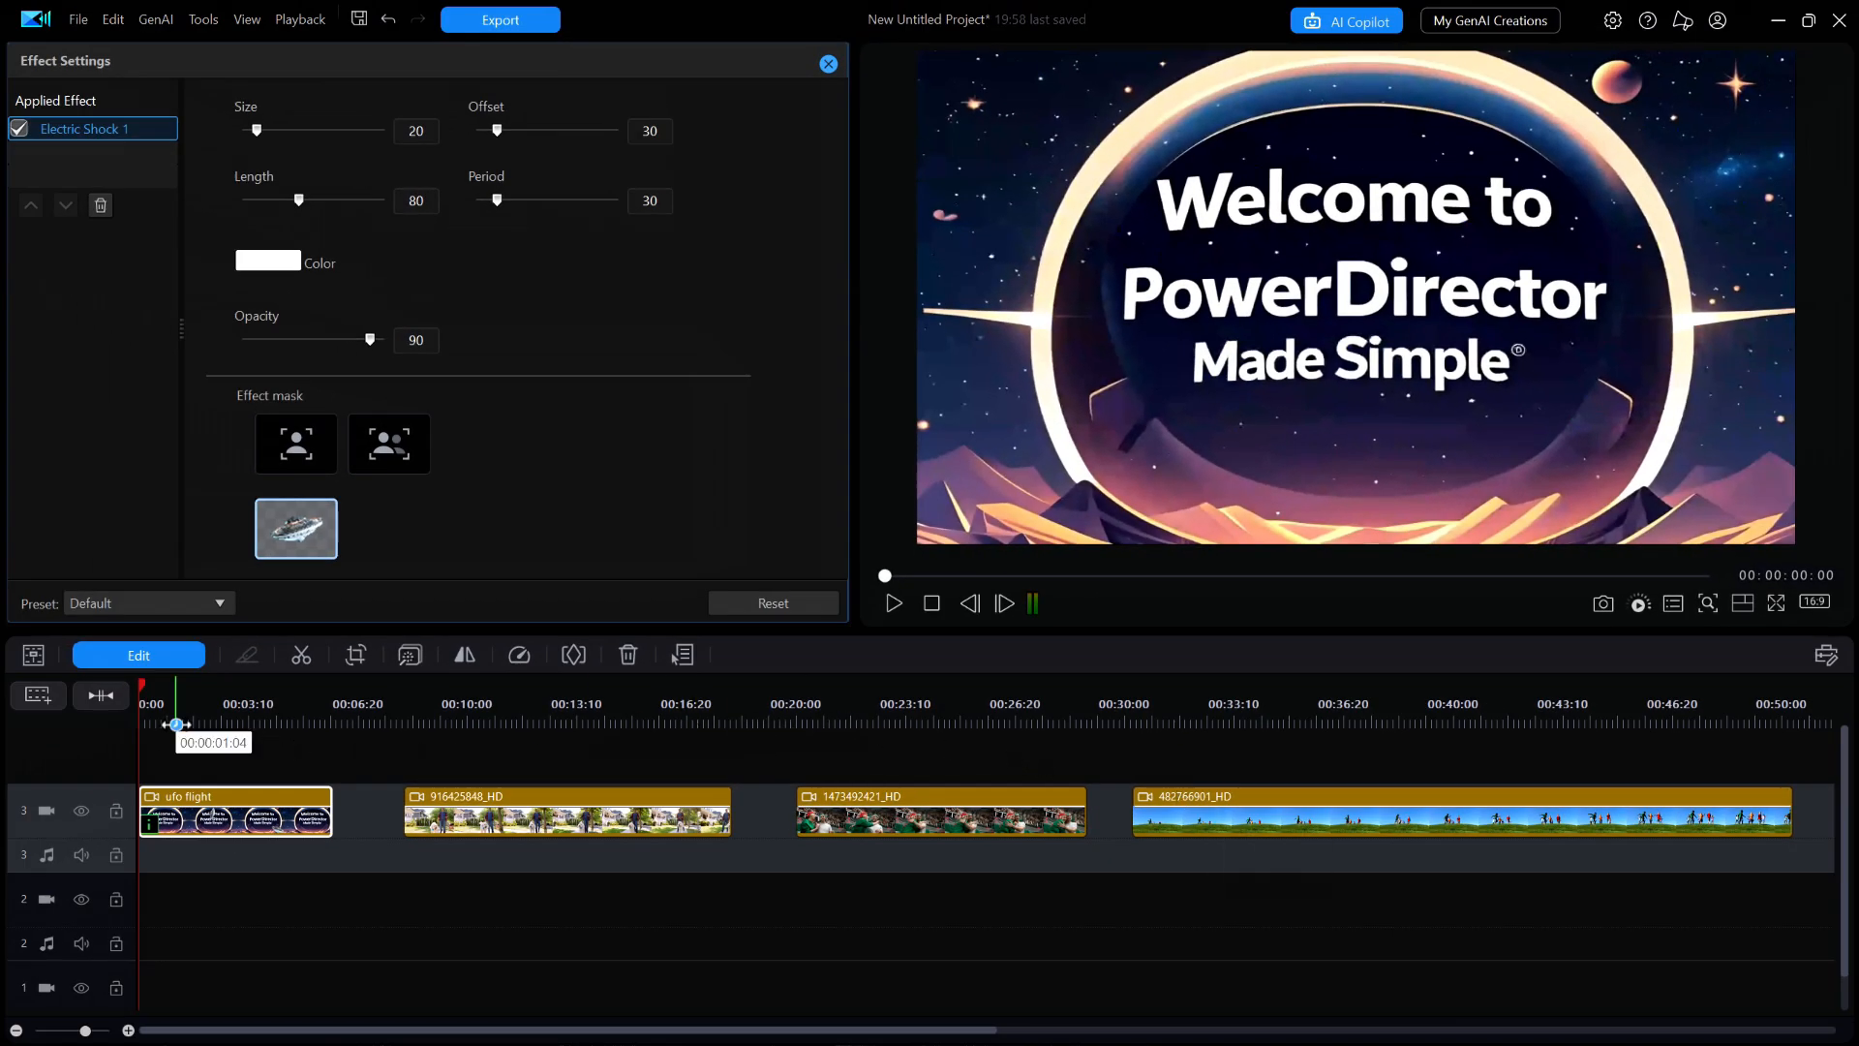
left_click(893, 605)
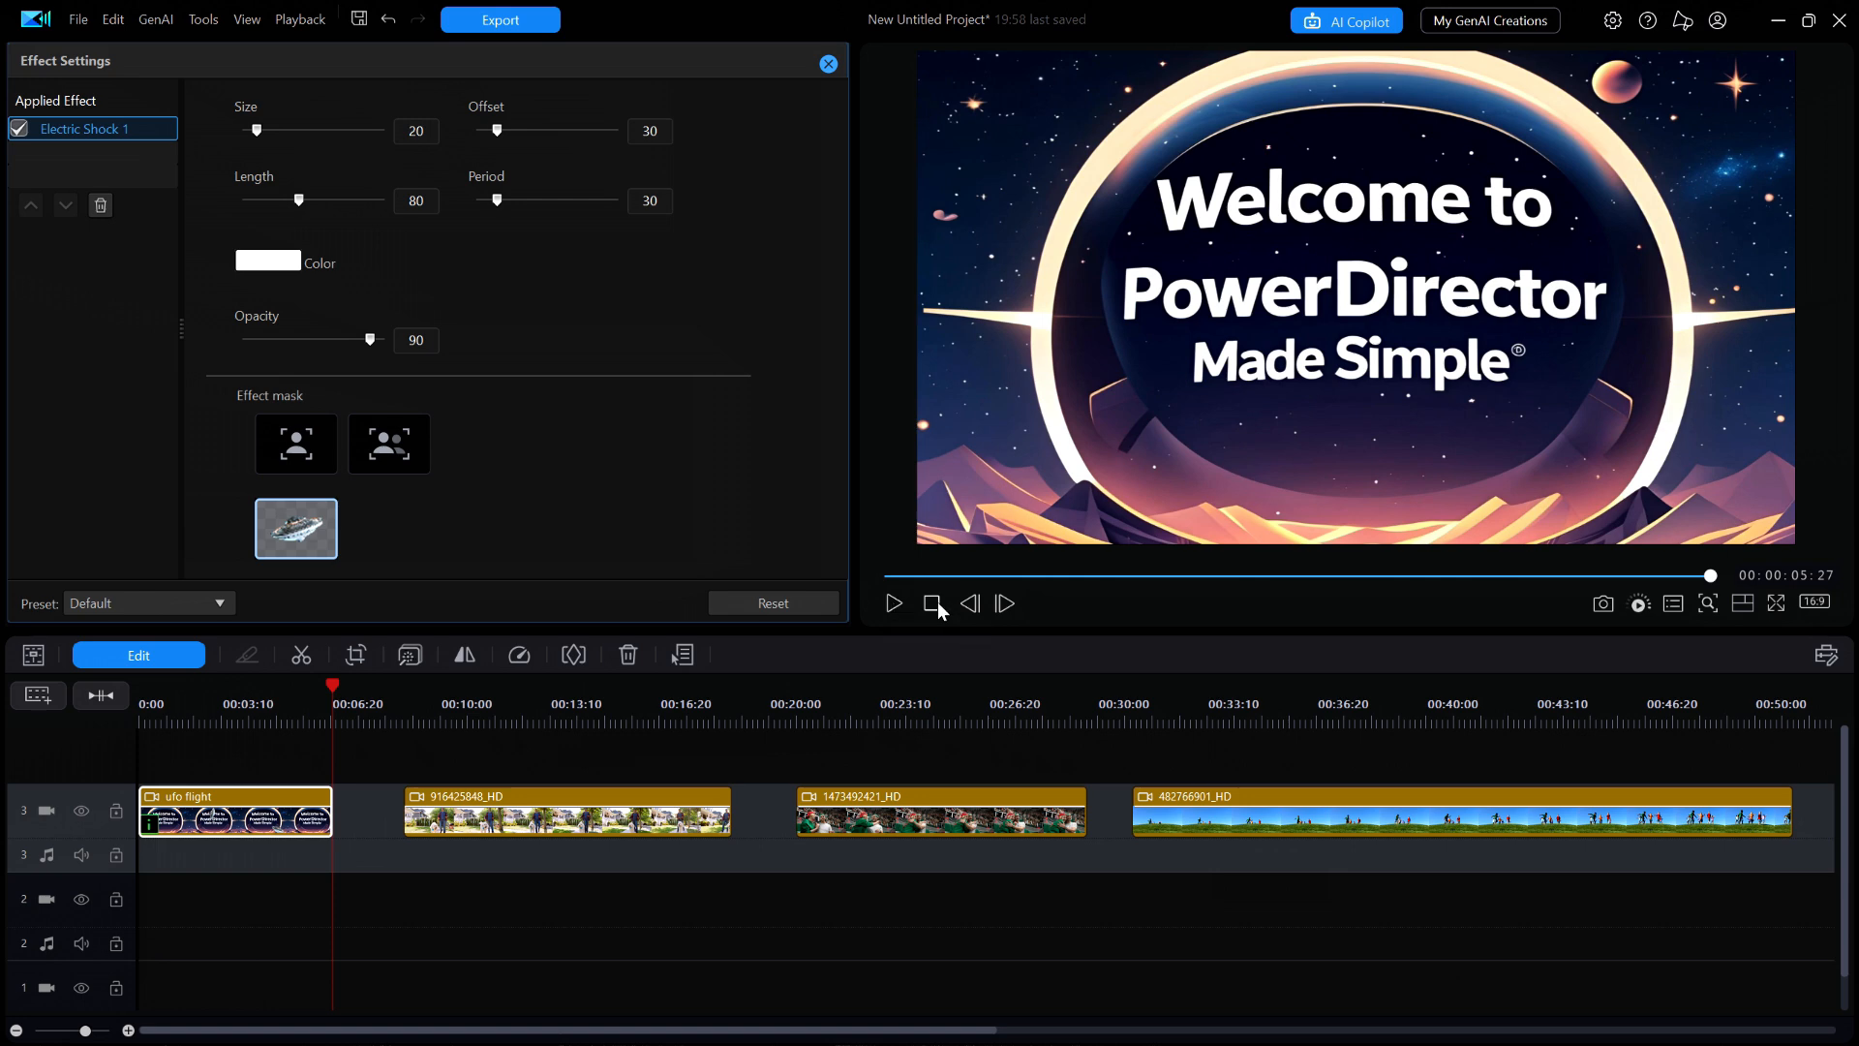
left_click(931, 603)
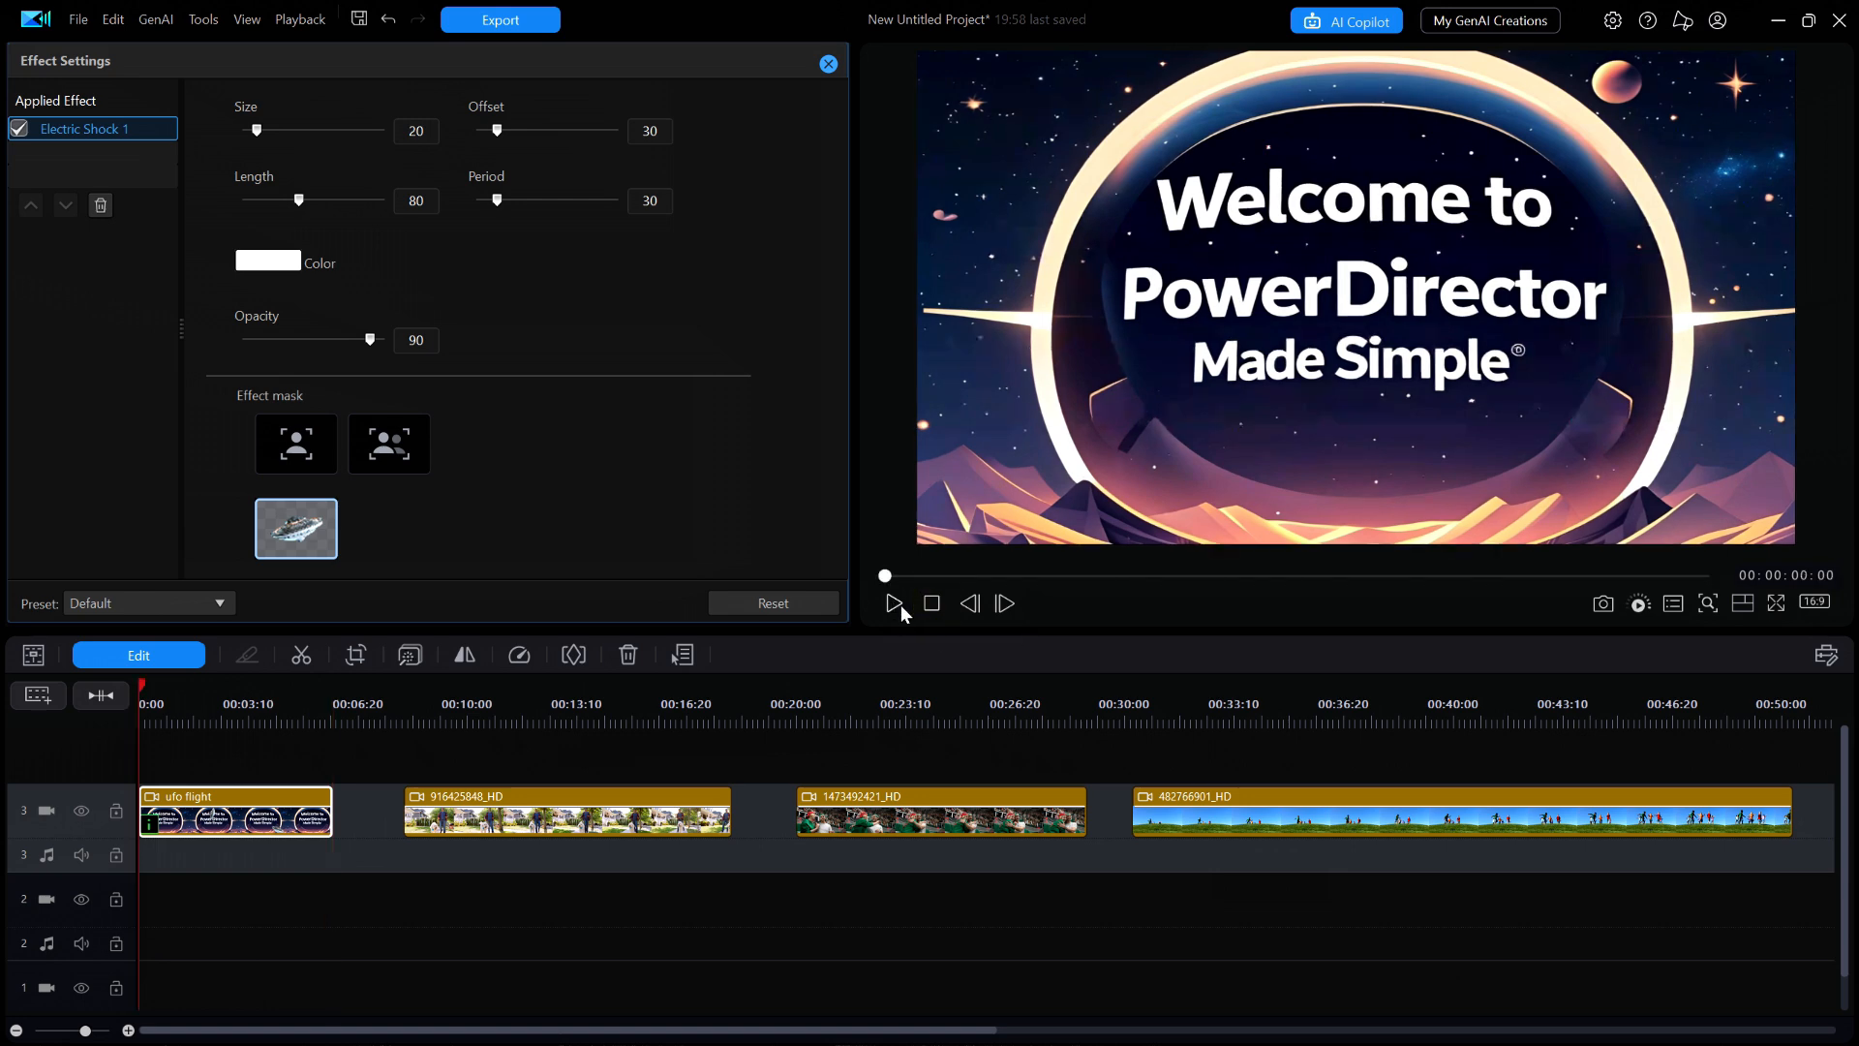
Play the ufo flight clip with the saucer-masked effect once more and close the effect settings
left_click(896, 606)
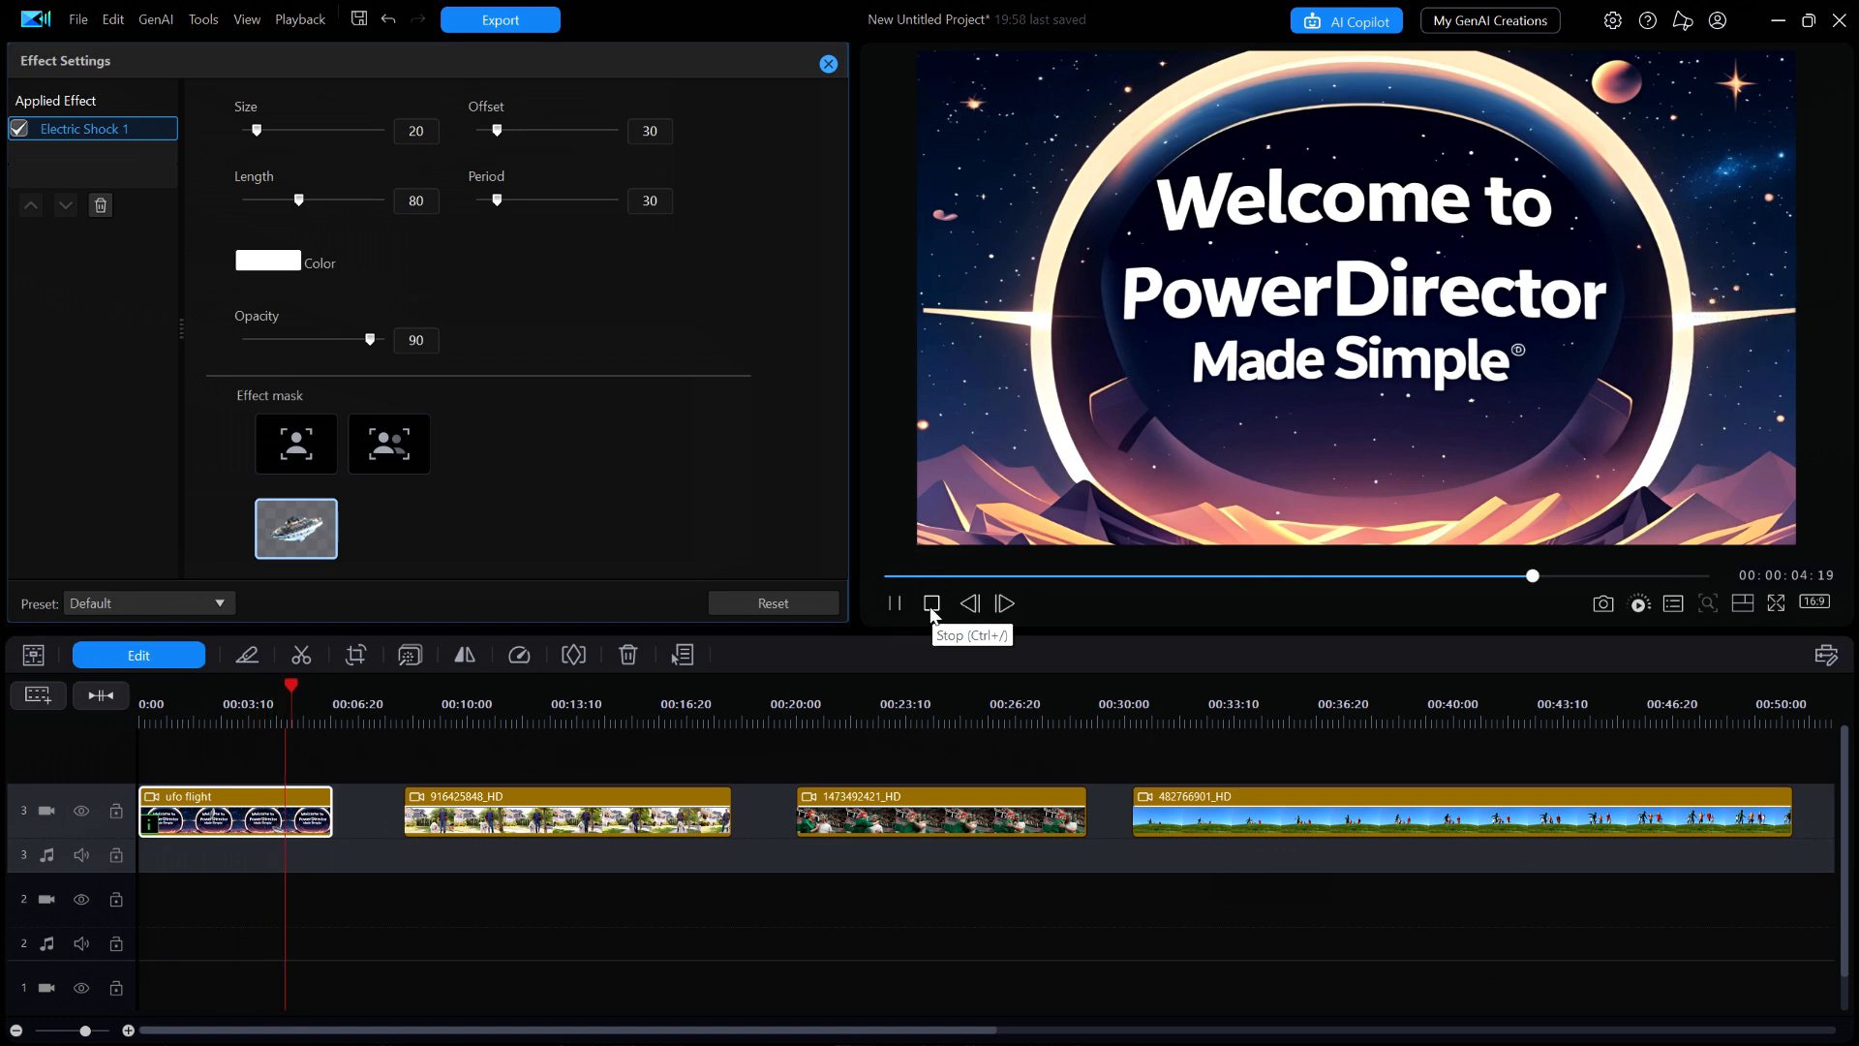
left_click(932, 608)
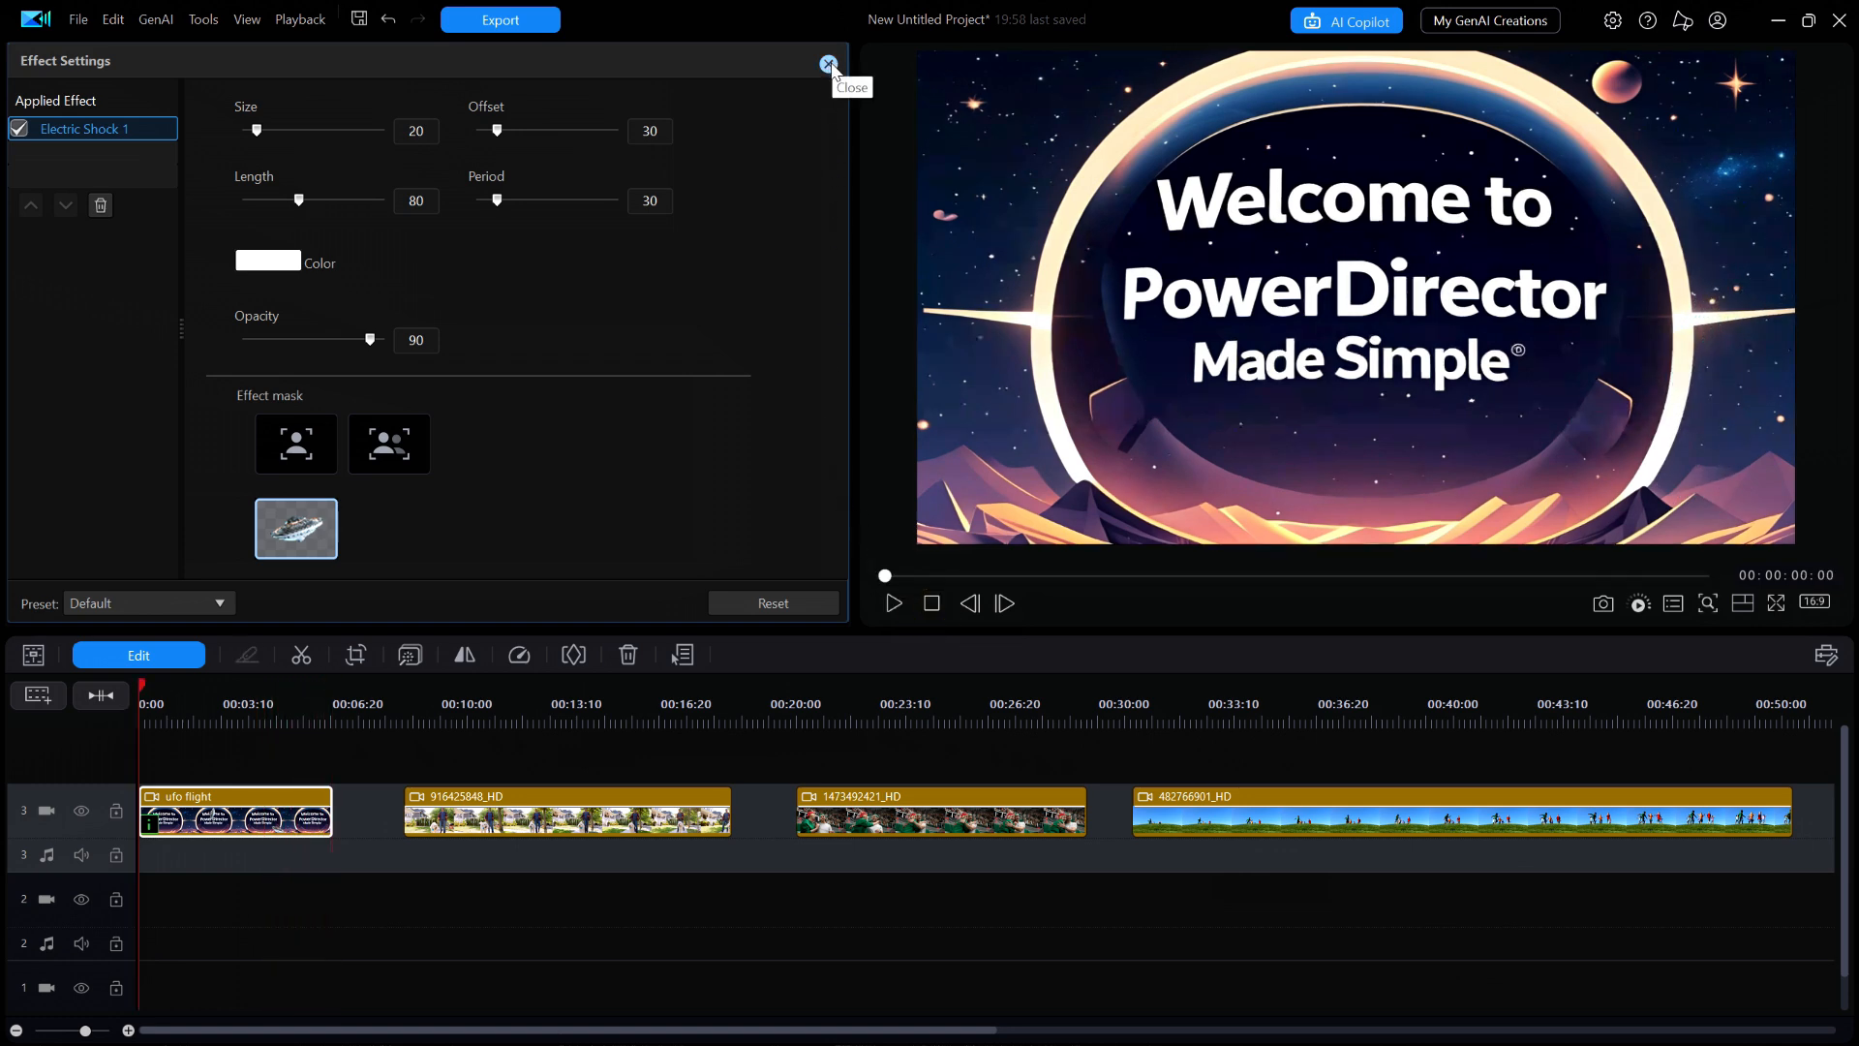
left_click(829, 65)
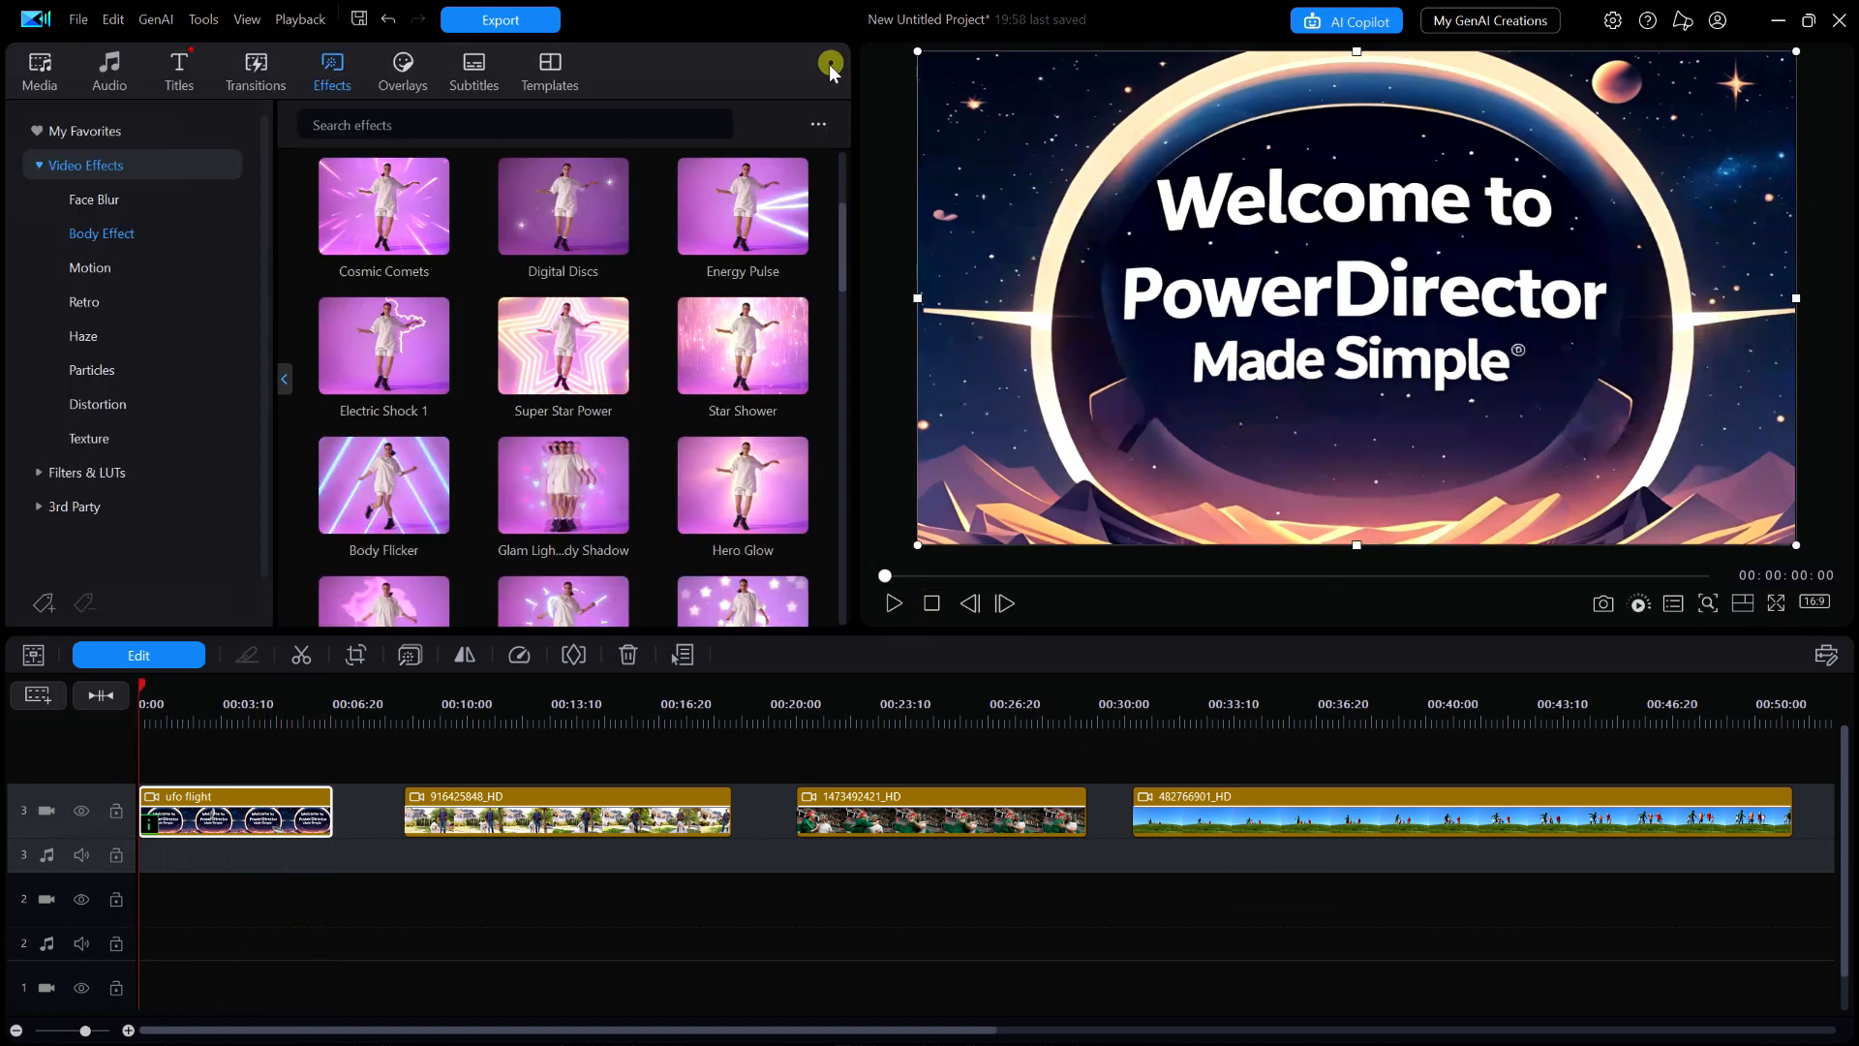
Replace the ufo flight clip with a fresh copy of ufo flight.mp4 at the start of track 3, leaving the other clips in place
left_click(249, 803)
right_click(248, 803)
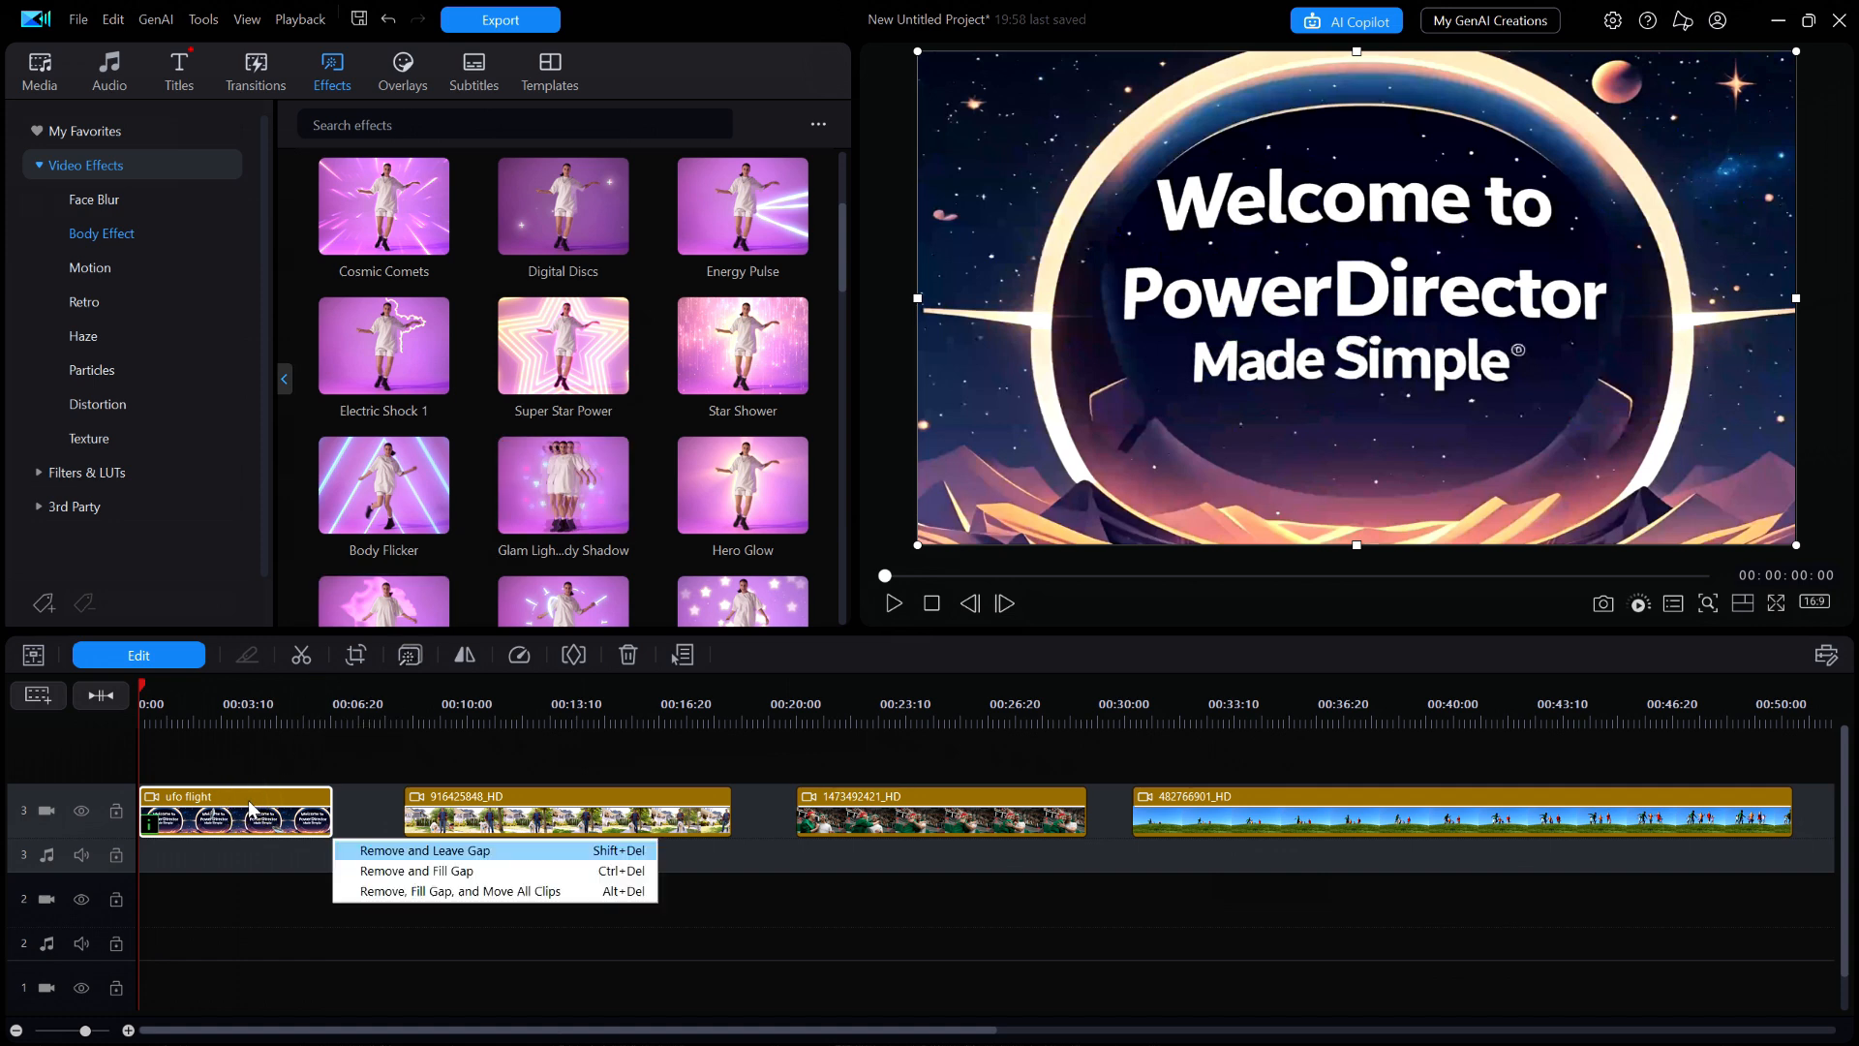
left_click(373, 848)
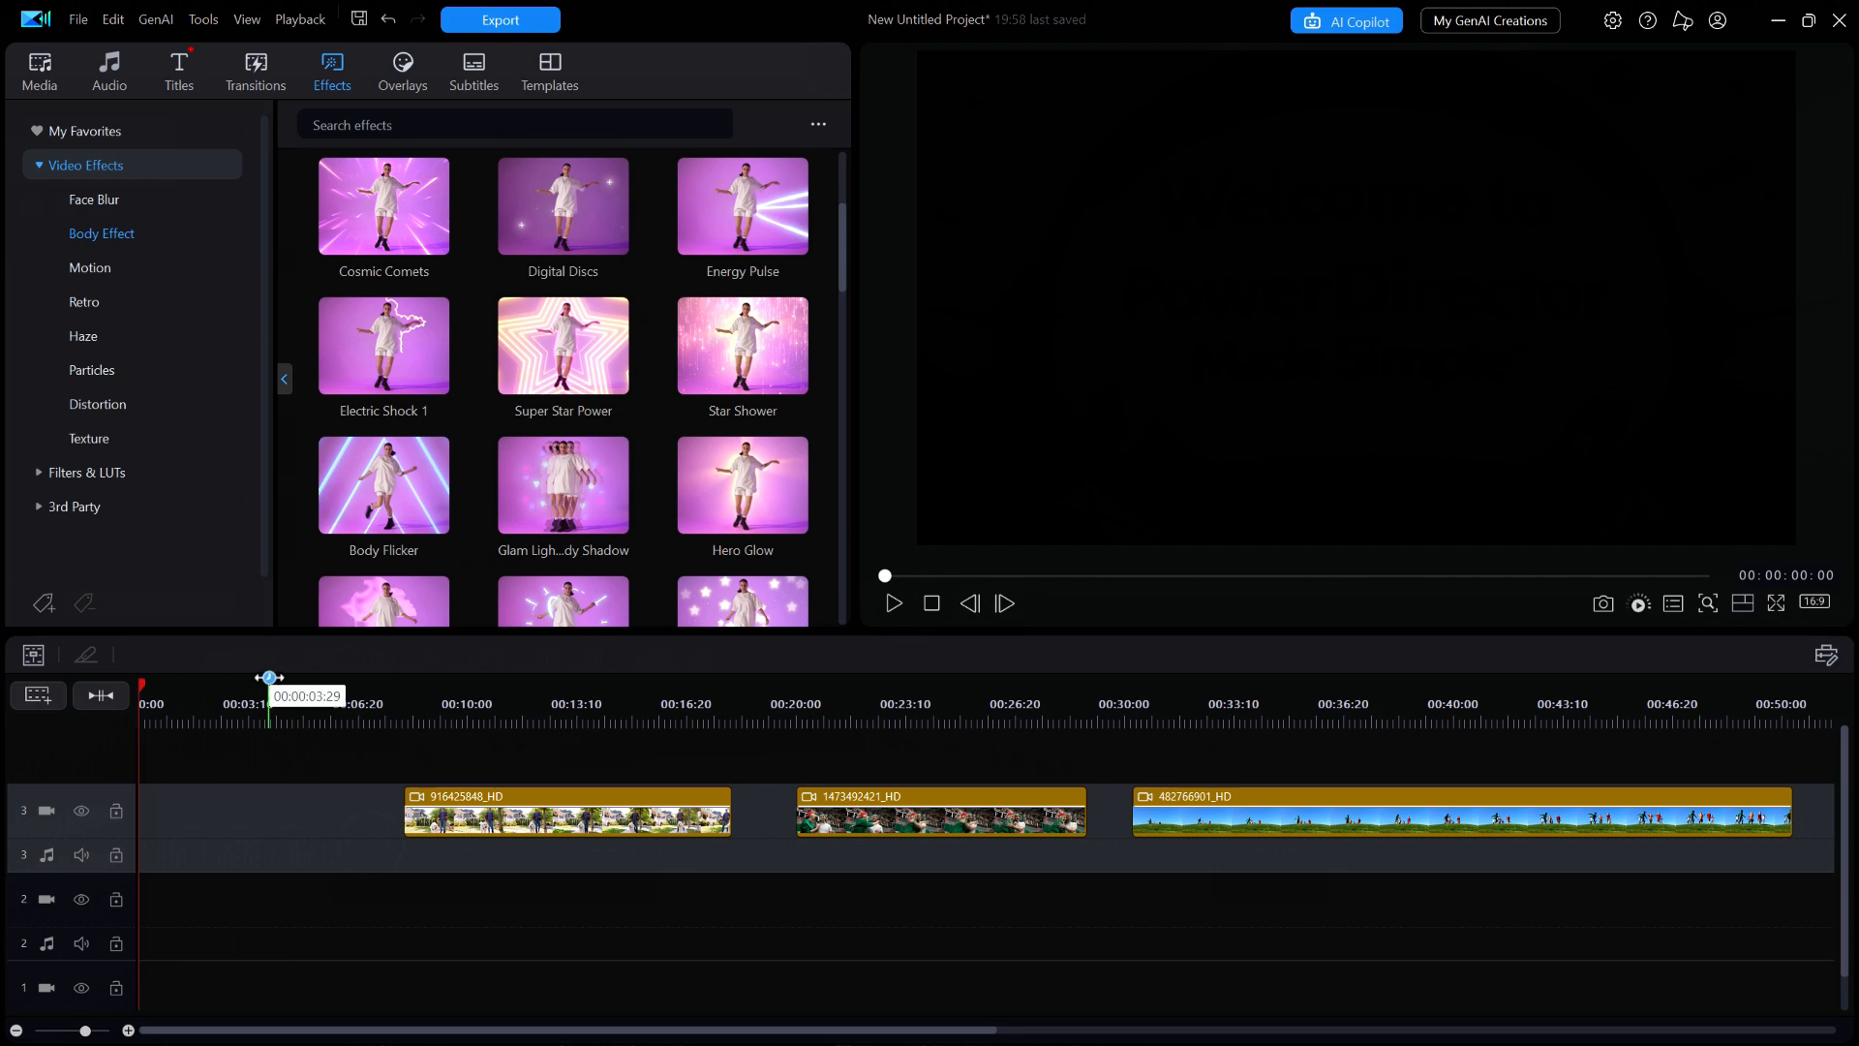
left_click(36, 76)
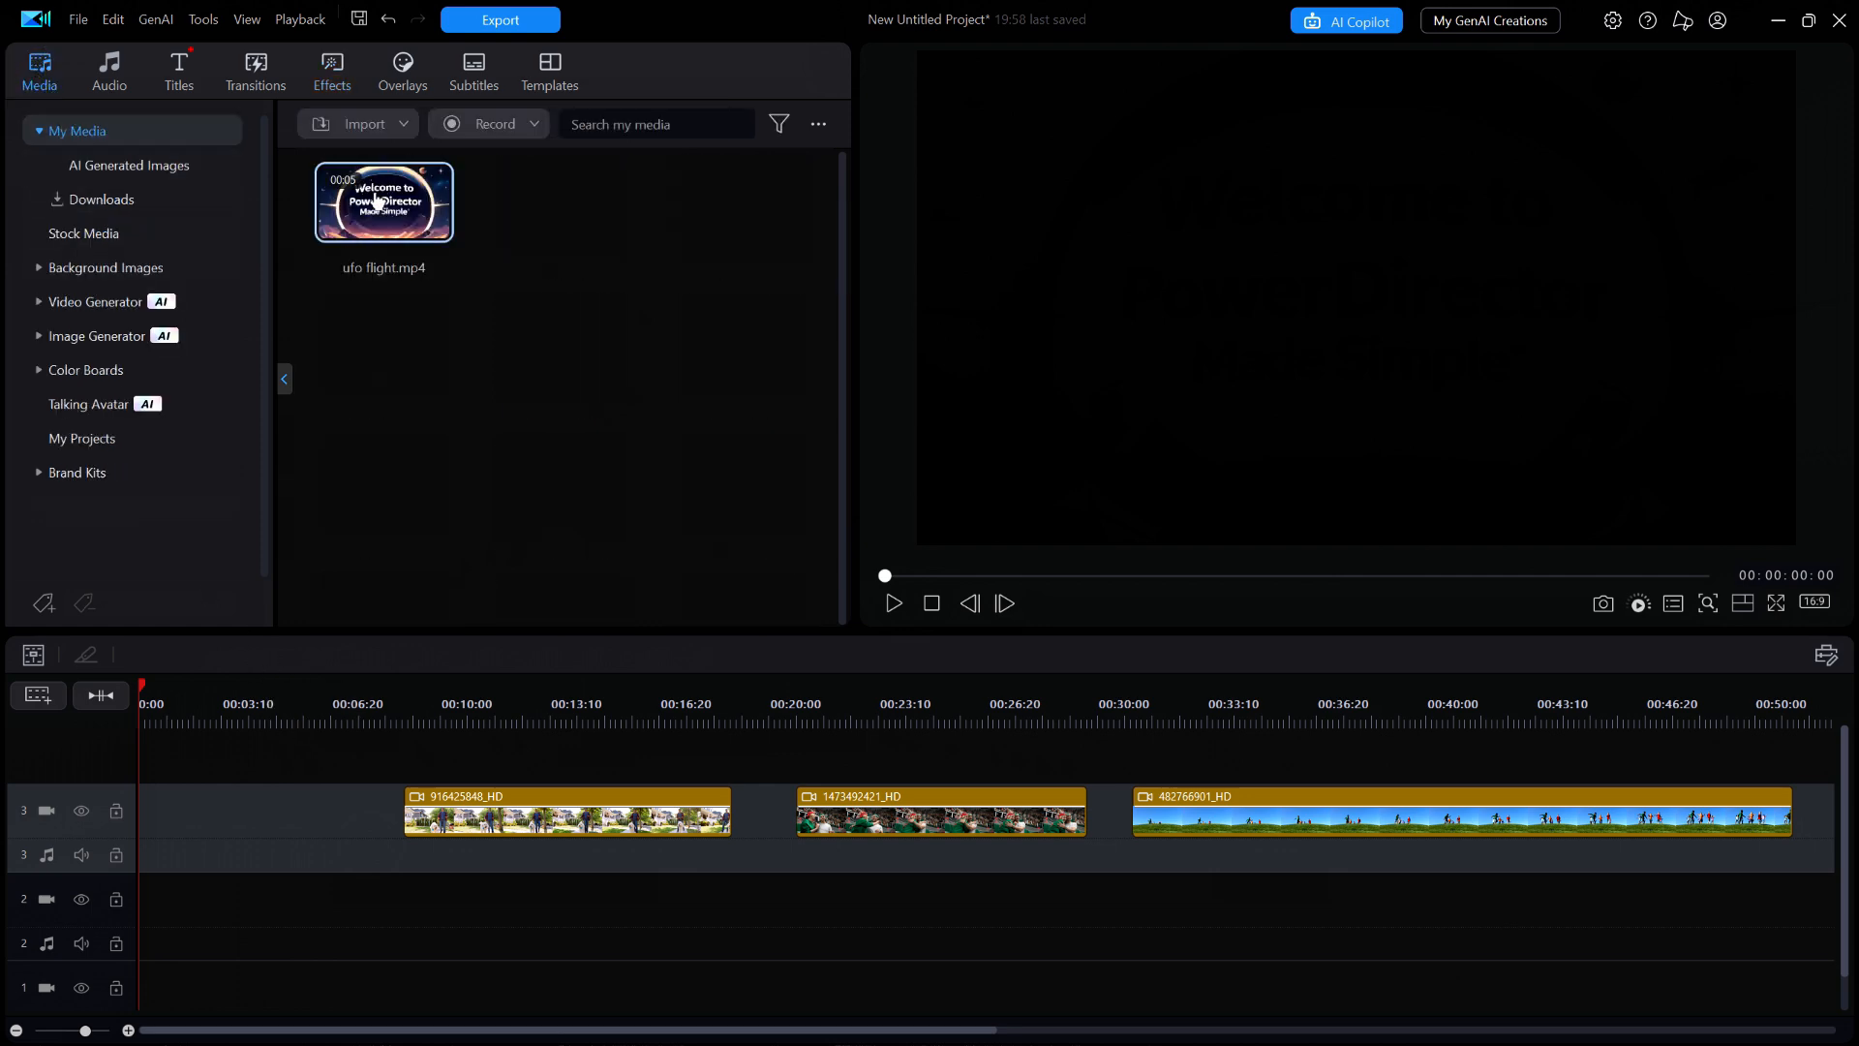
left_click_drag(376, 201, 153, 821)
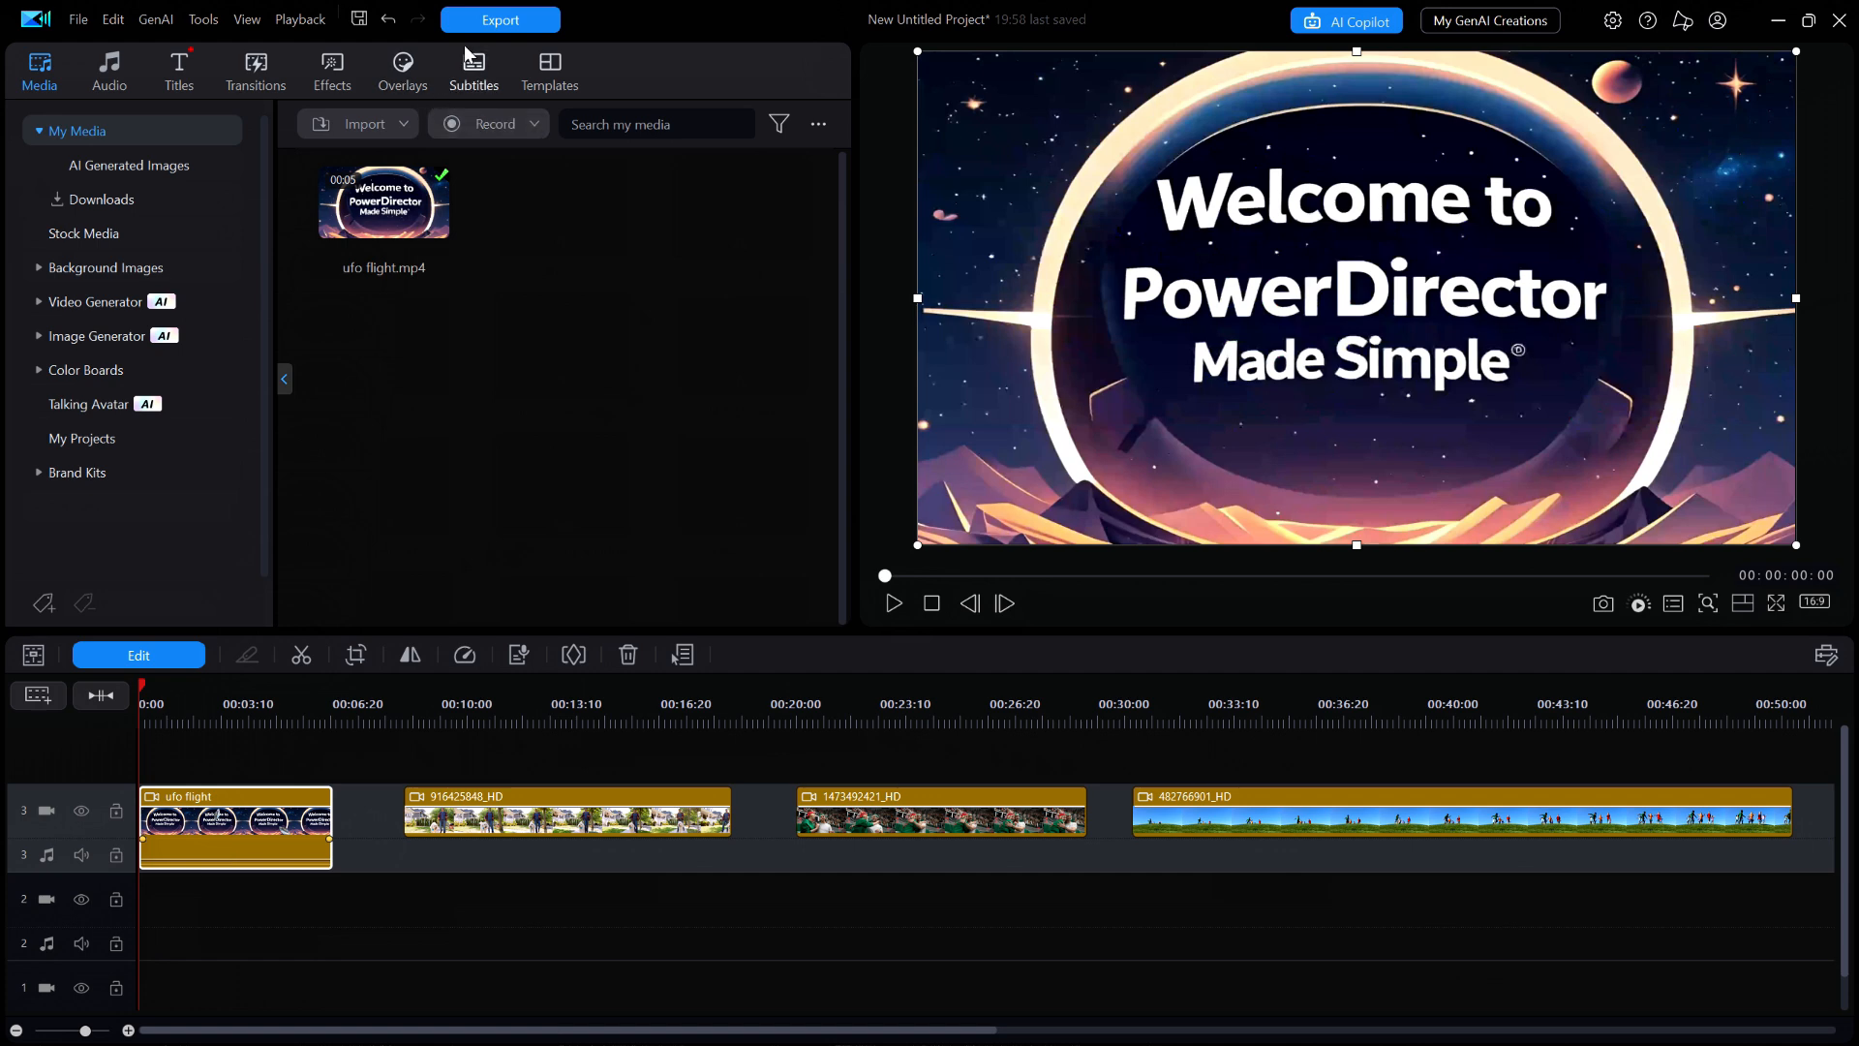
Apply the Electric Shock 1 body effect to the fresh ufo flight clip
left_click(335, 70)
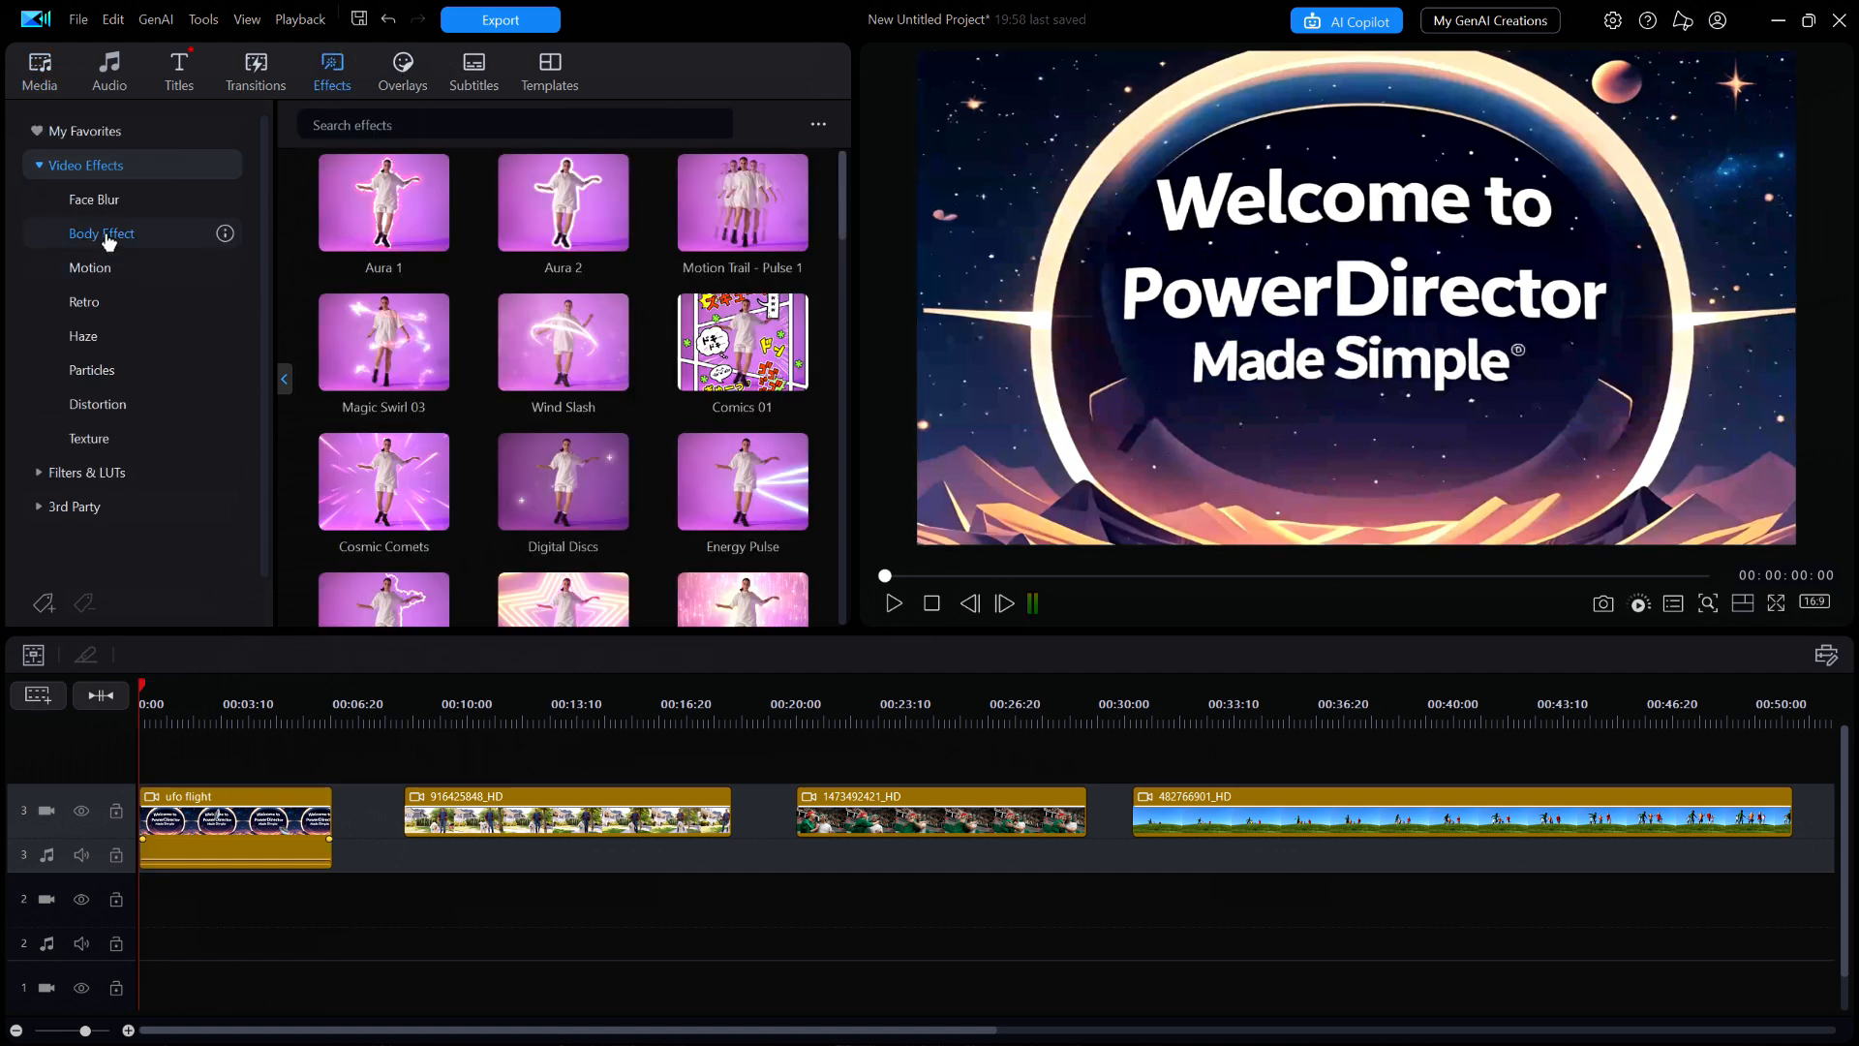
left_click(108, 166)
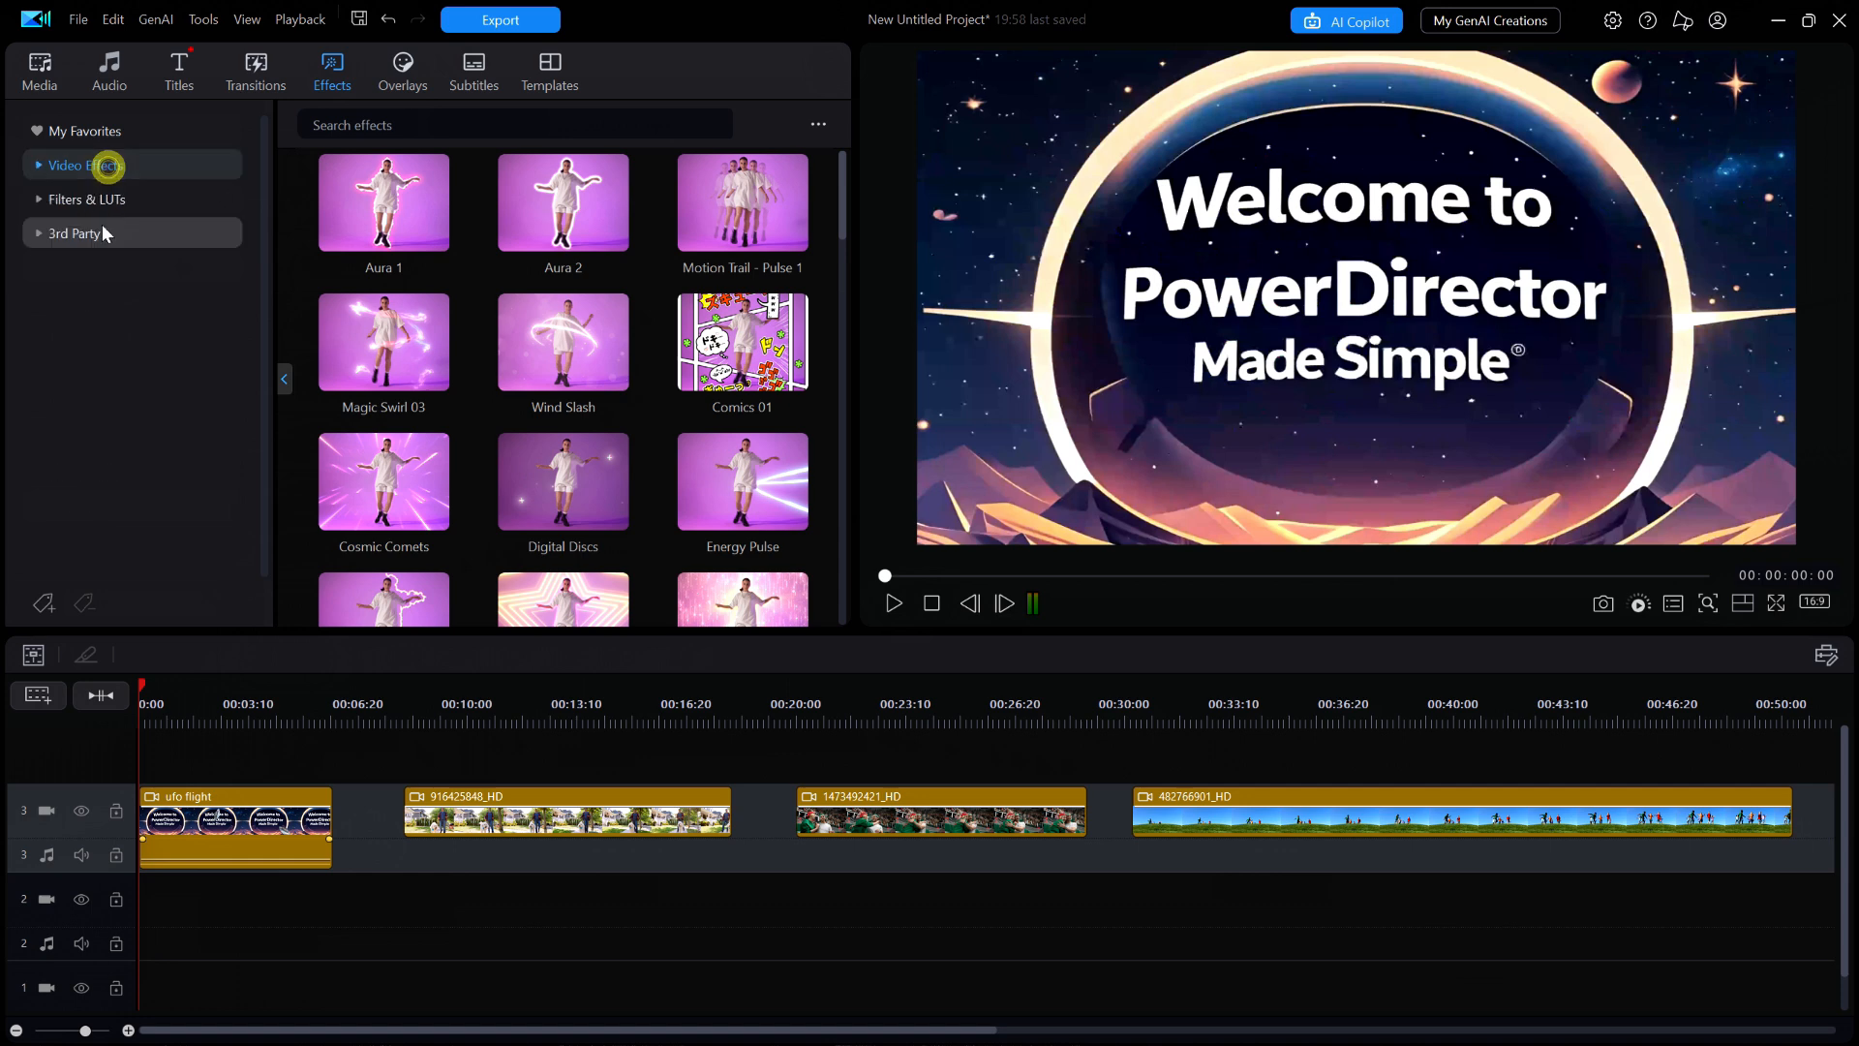
left_click(37, 166)
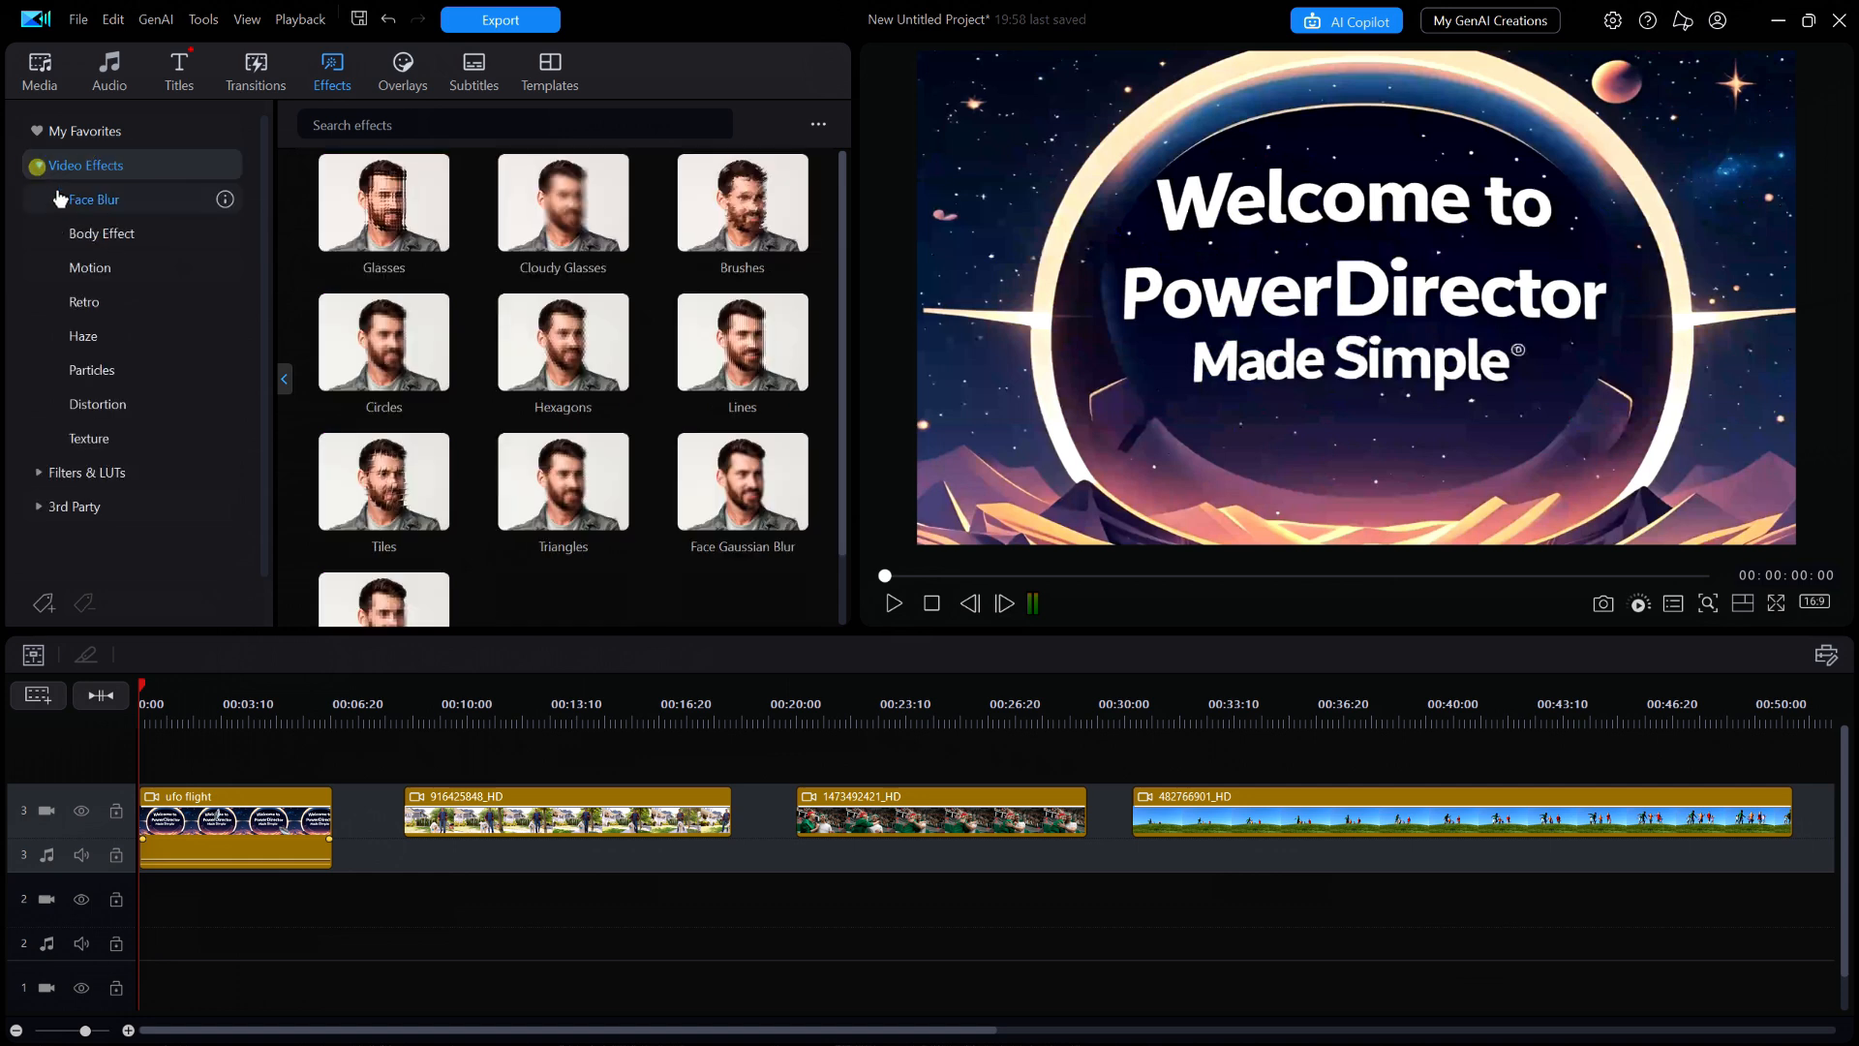
left_click(84, 233)
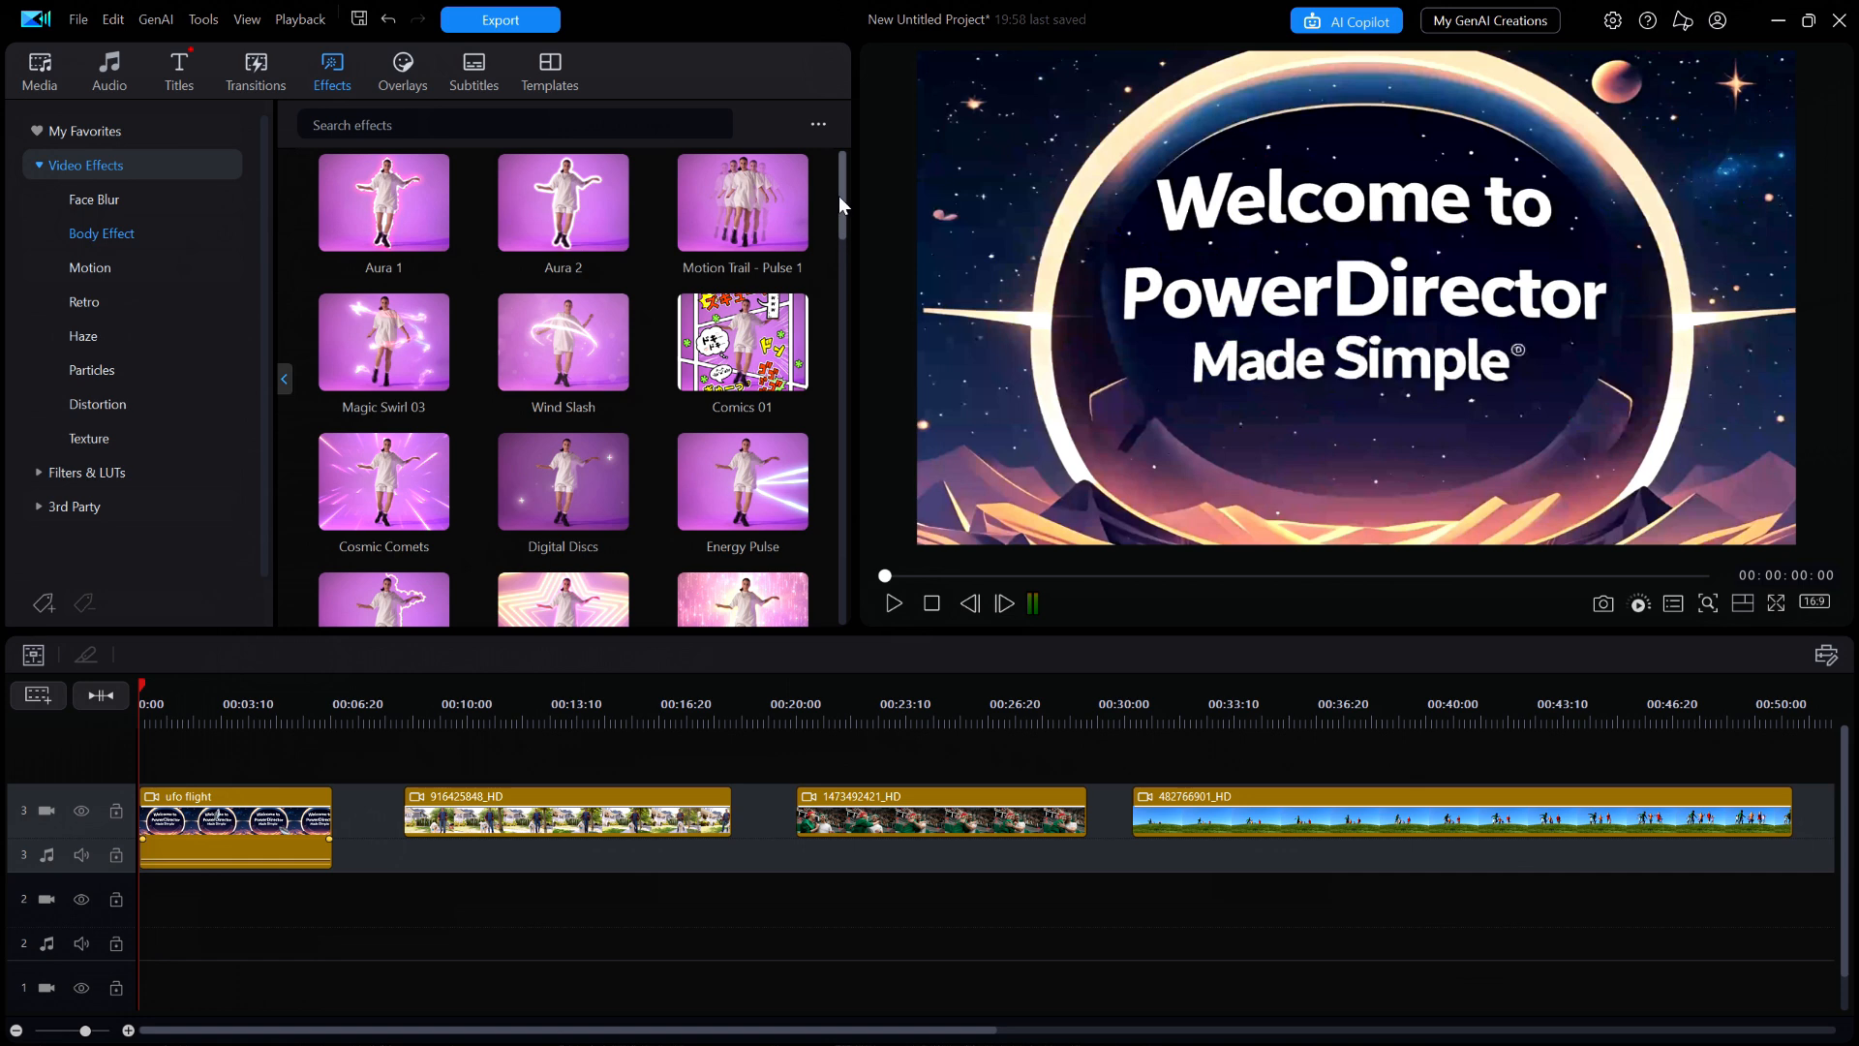
scroll(833, 208, "down", 3)
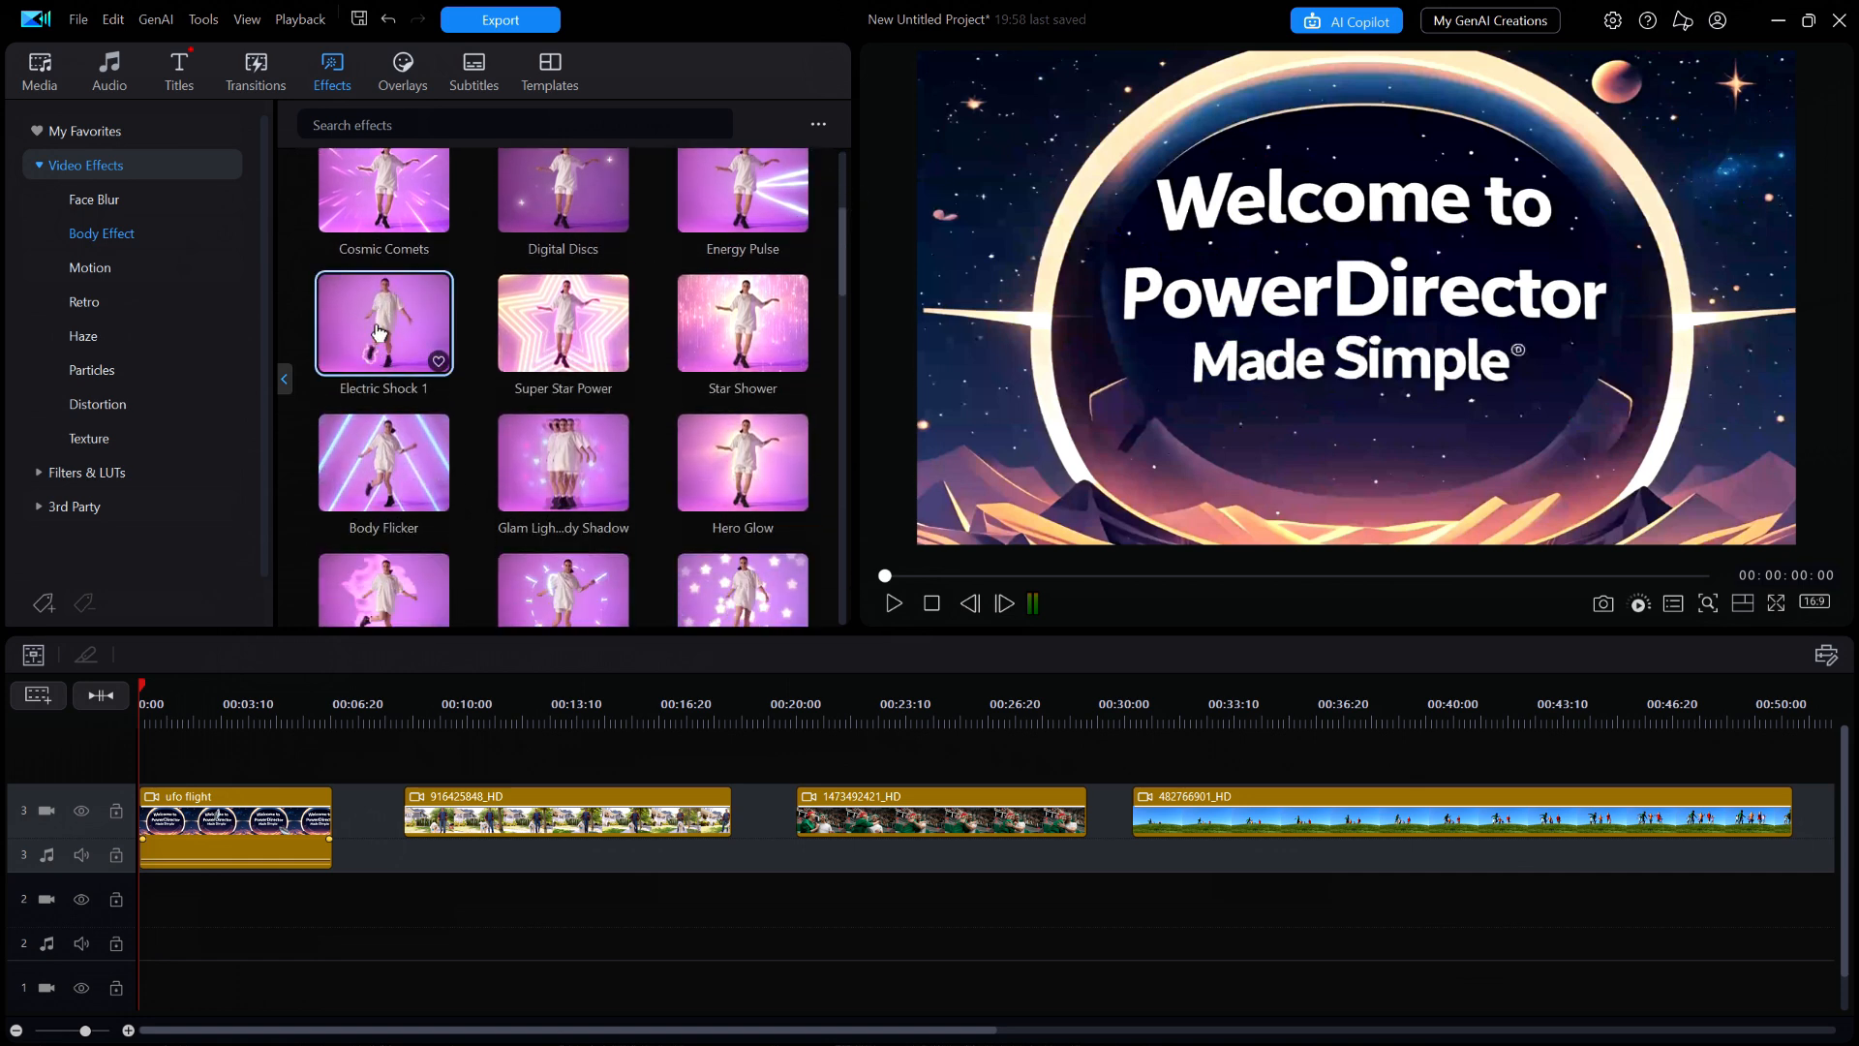
left_click(377, 332)
mouse_move(378, 332)
left_mouse_down()
mouse_move(266, 440)
mouse_move(208, 819)
left_mouse_up()
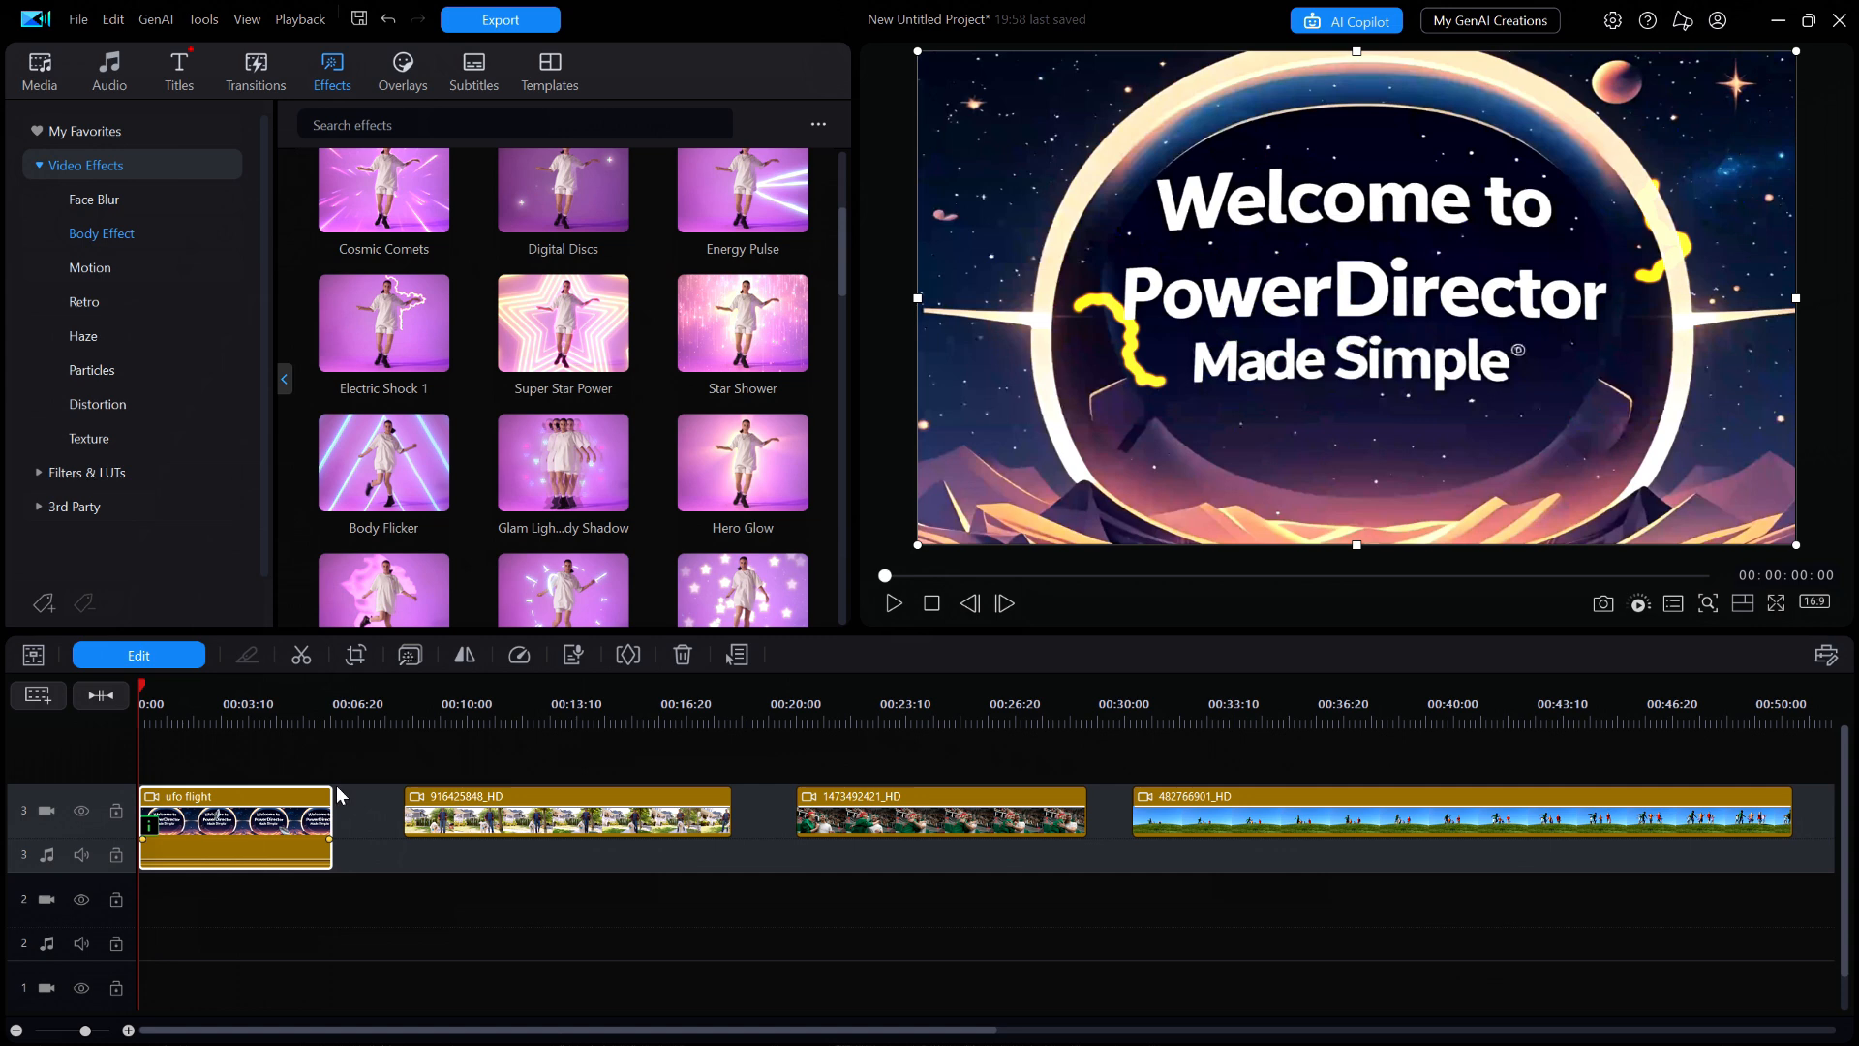
Assign the saved flying saucer mask to the clip's Electric Shock 1 effect and play the clip to check it
left_click(409, 658)
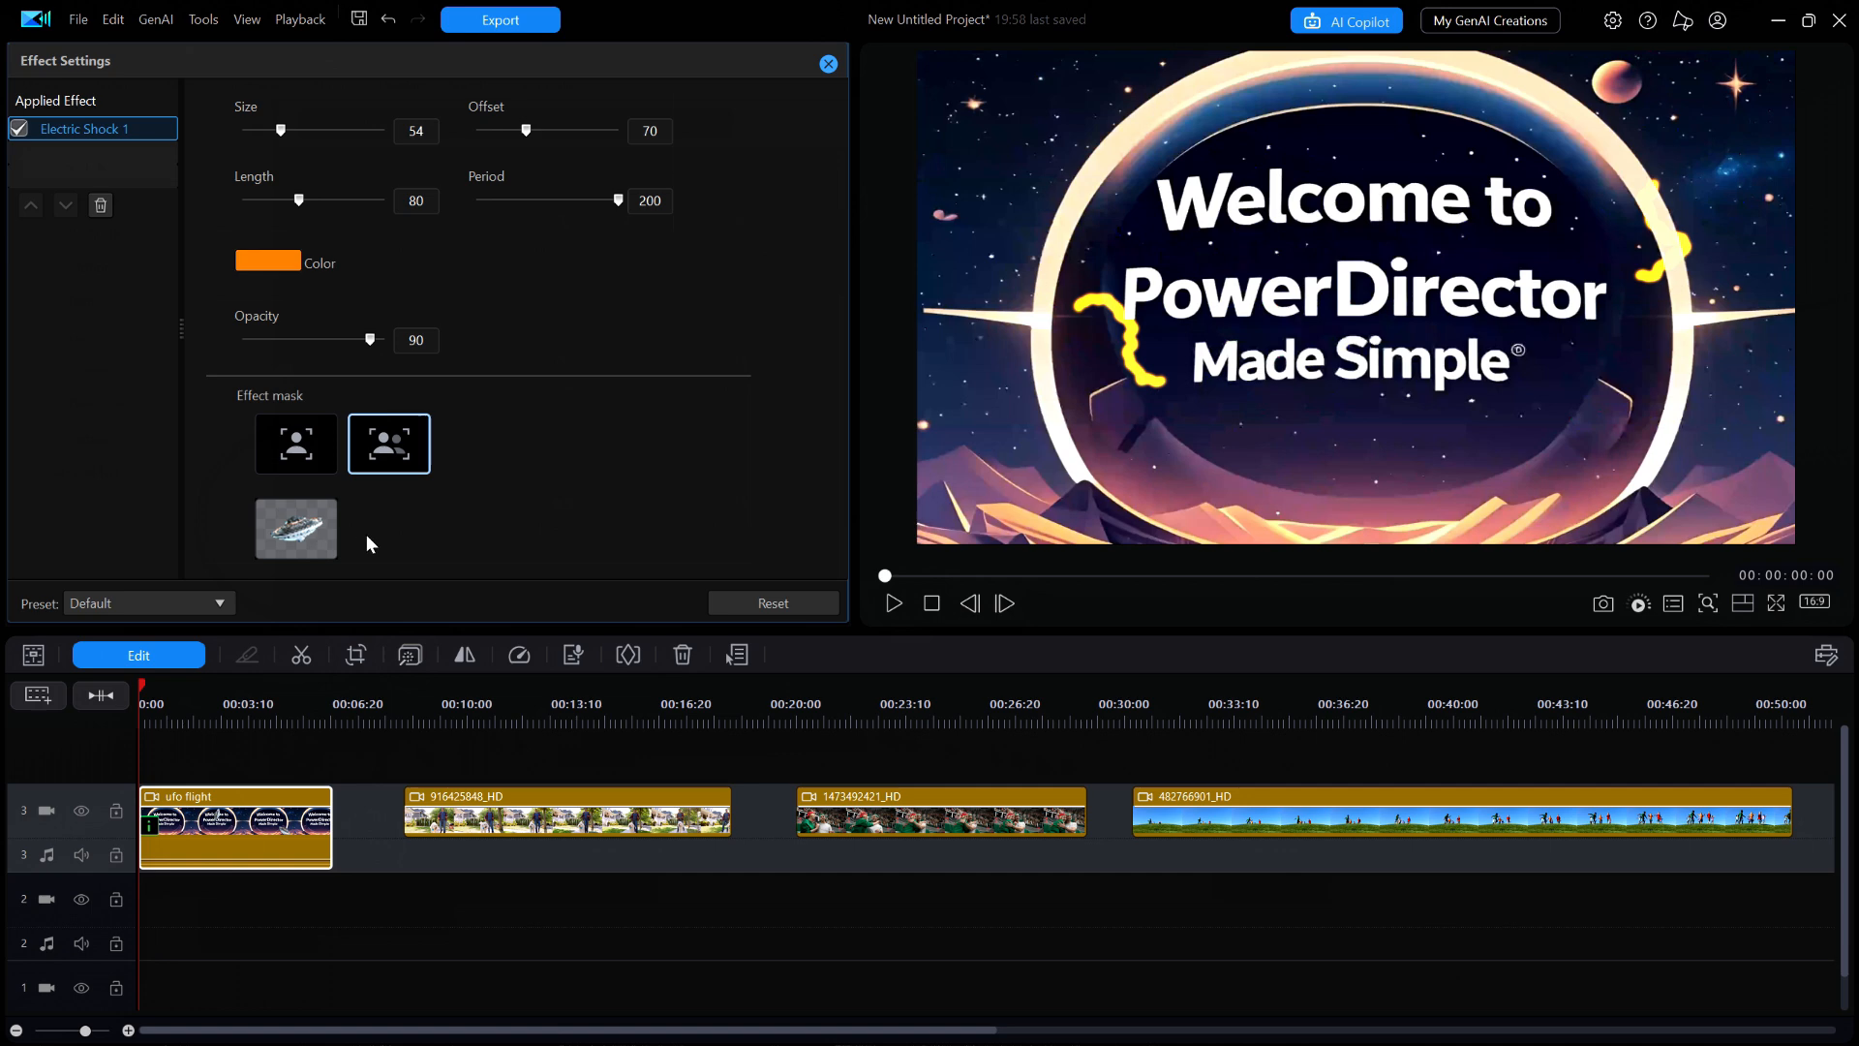
left_click(300, 530)
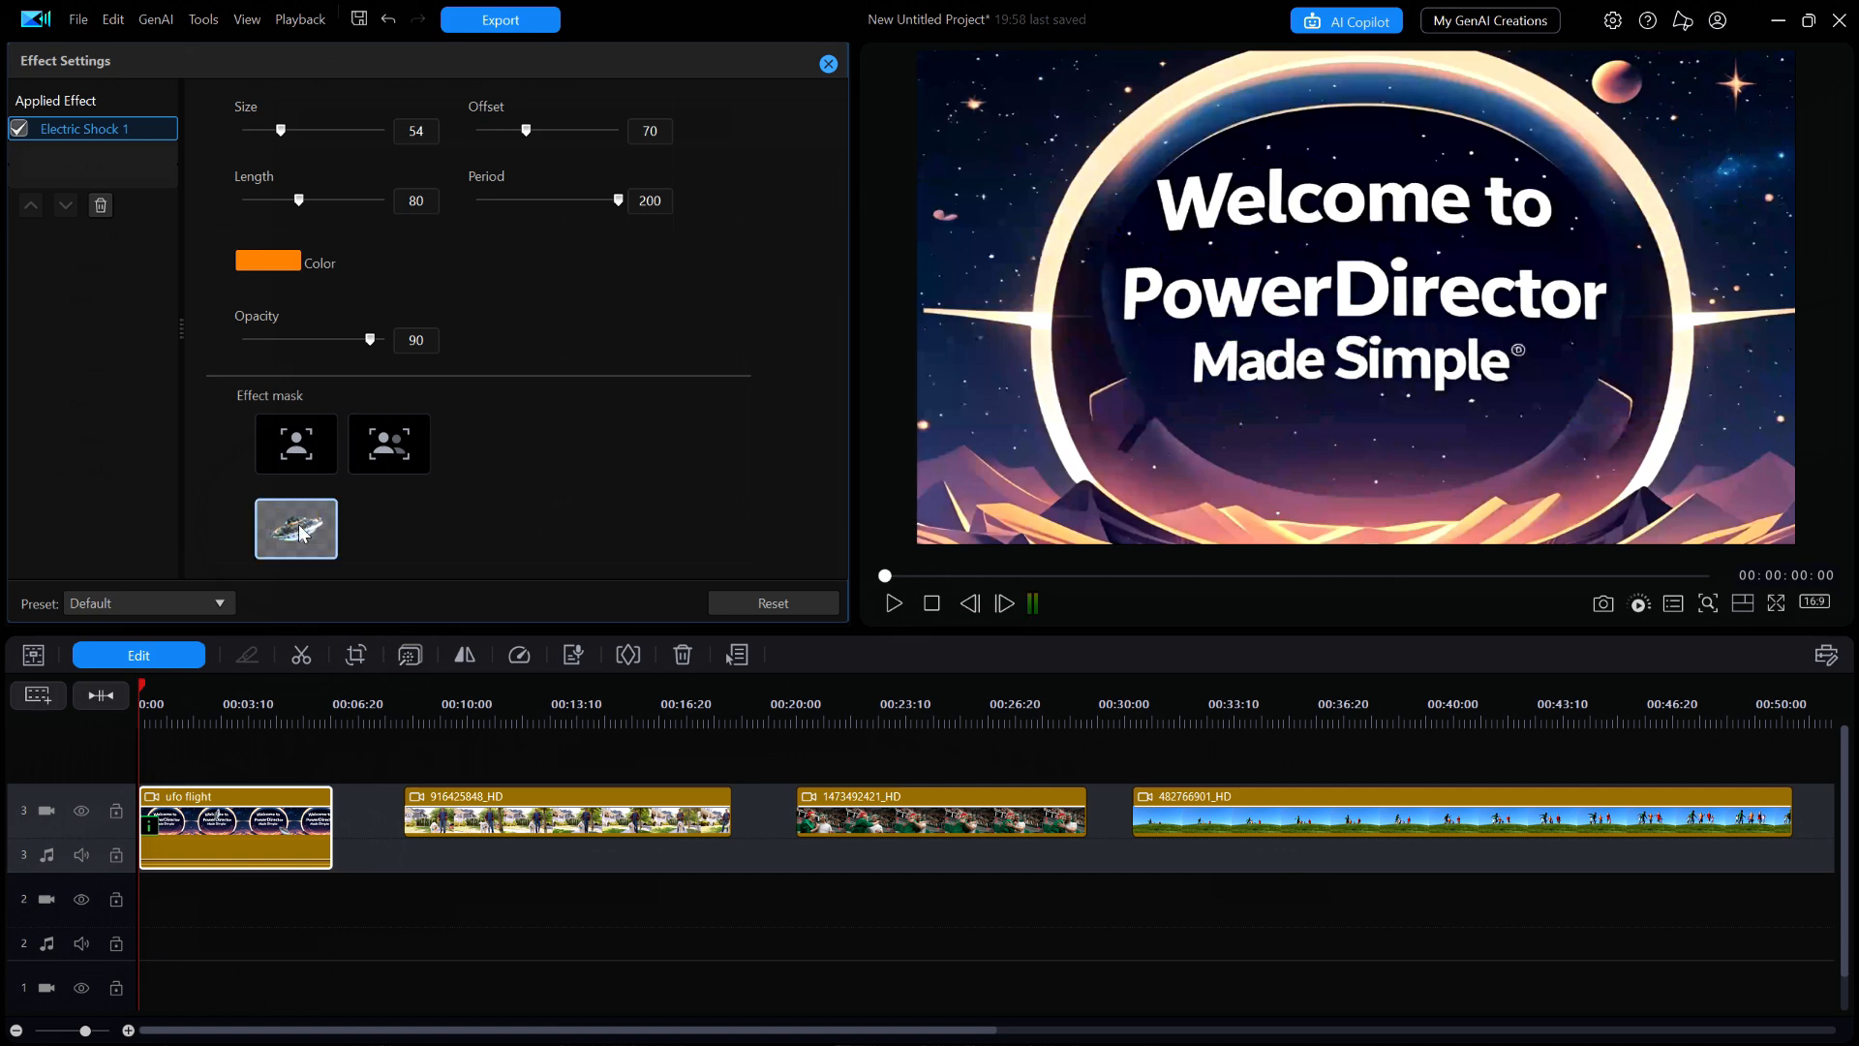
left_click(933, 602)
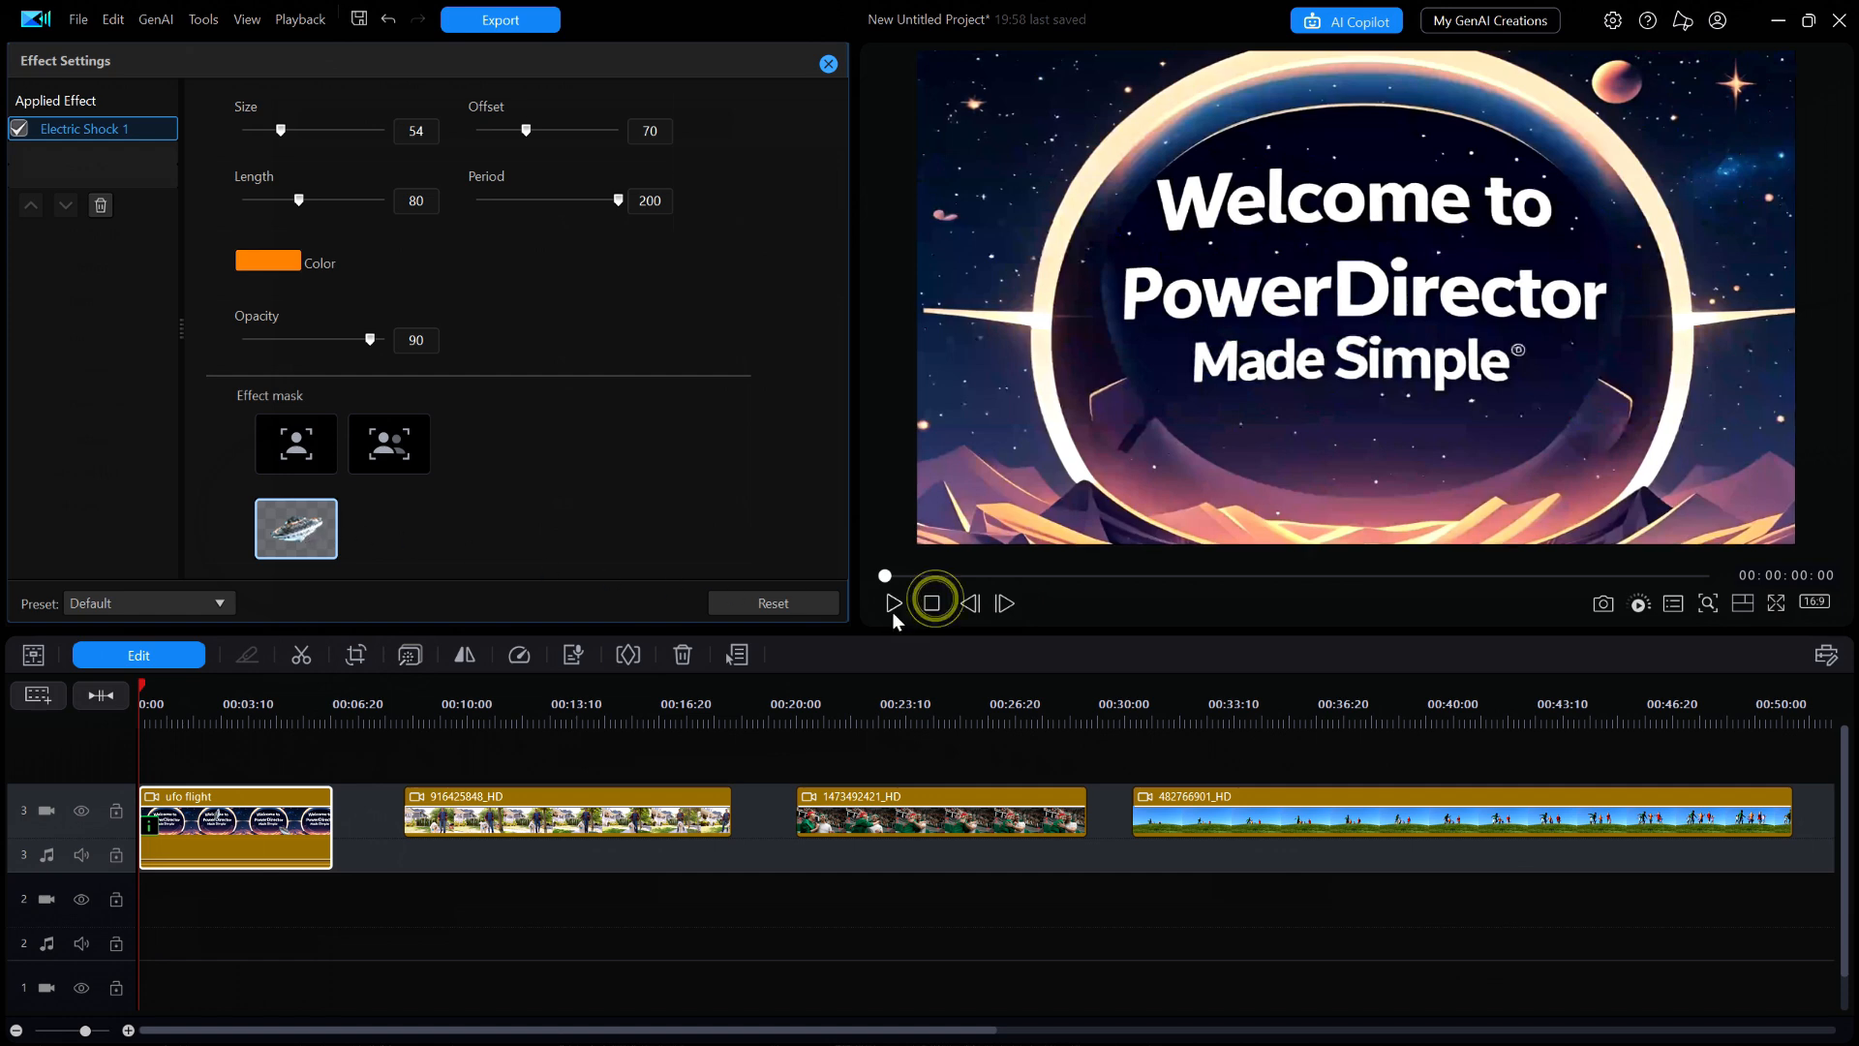
left_click(893, 604)
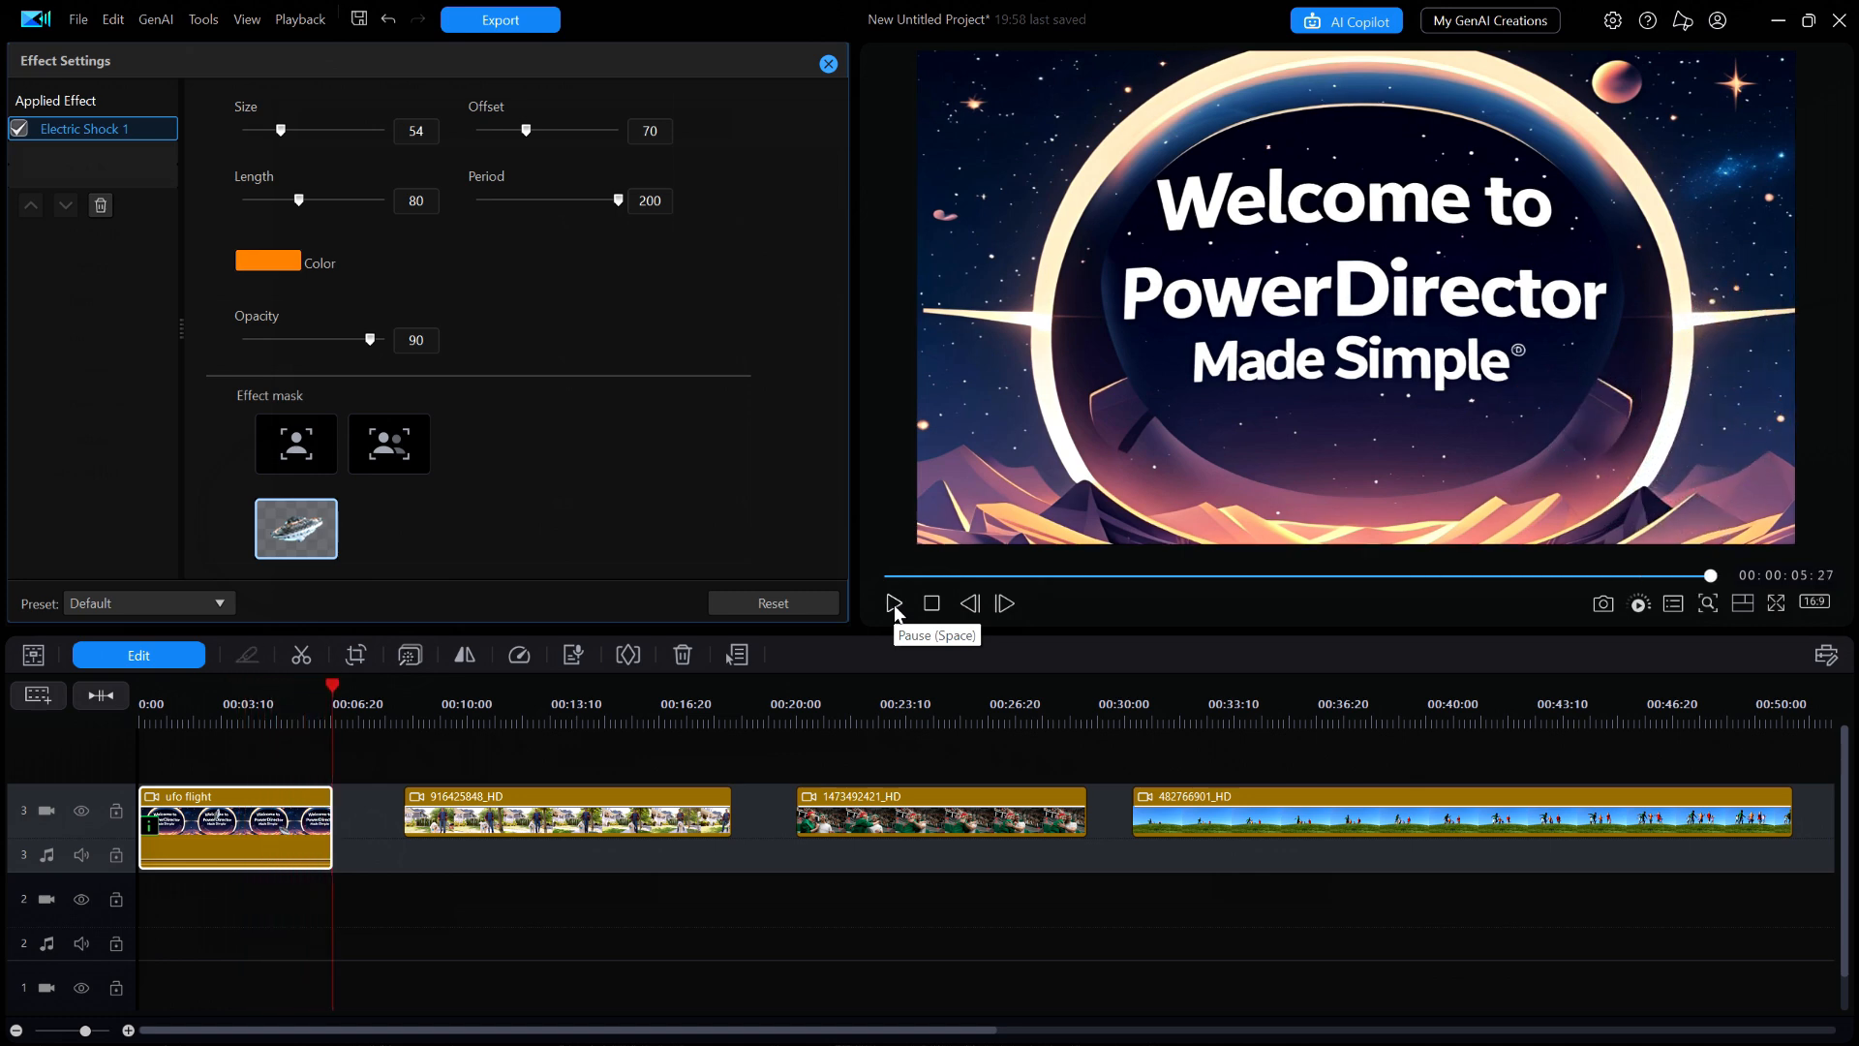
left_click(931, 603)
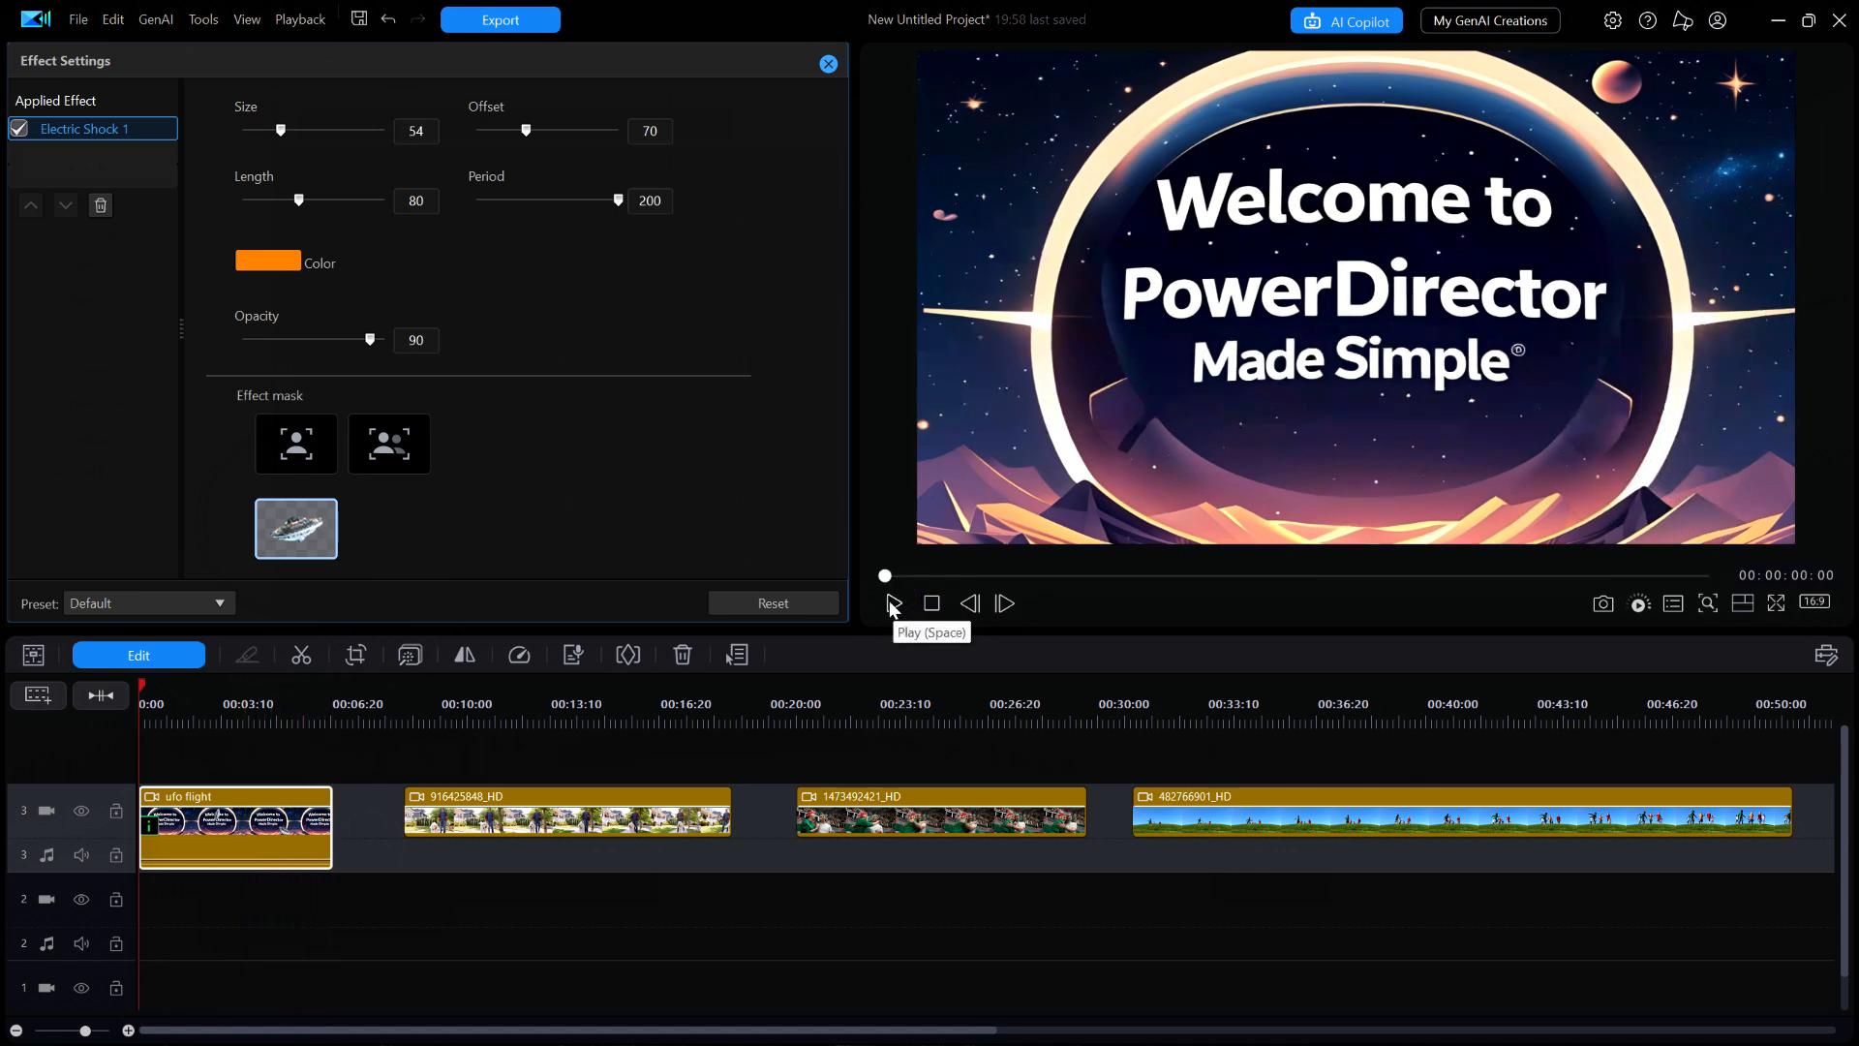
left_click(892, 604)
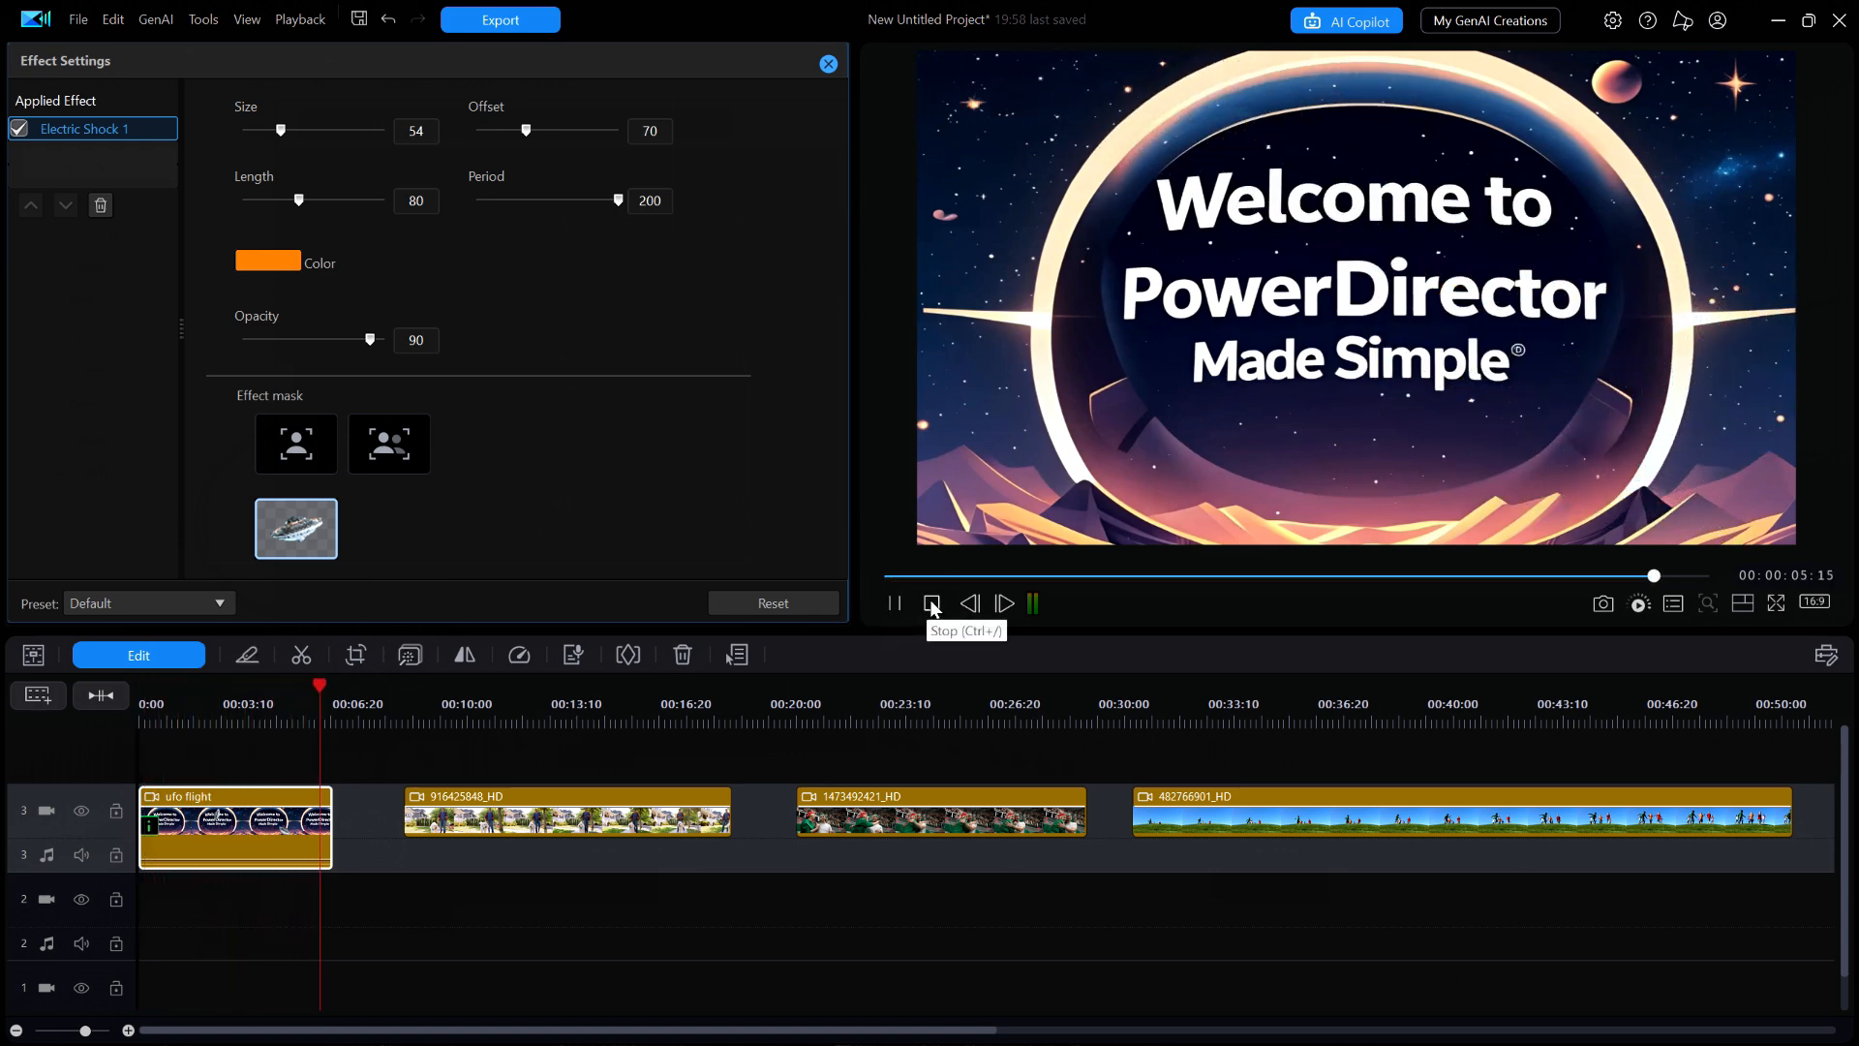
left_click(932, 604)
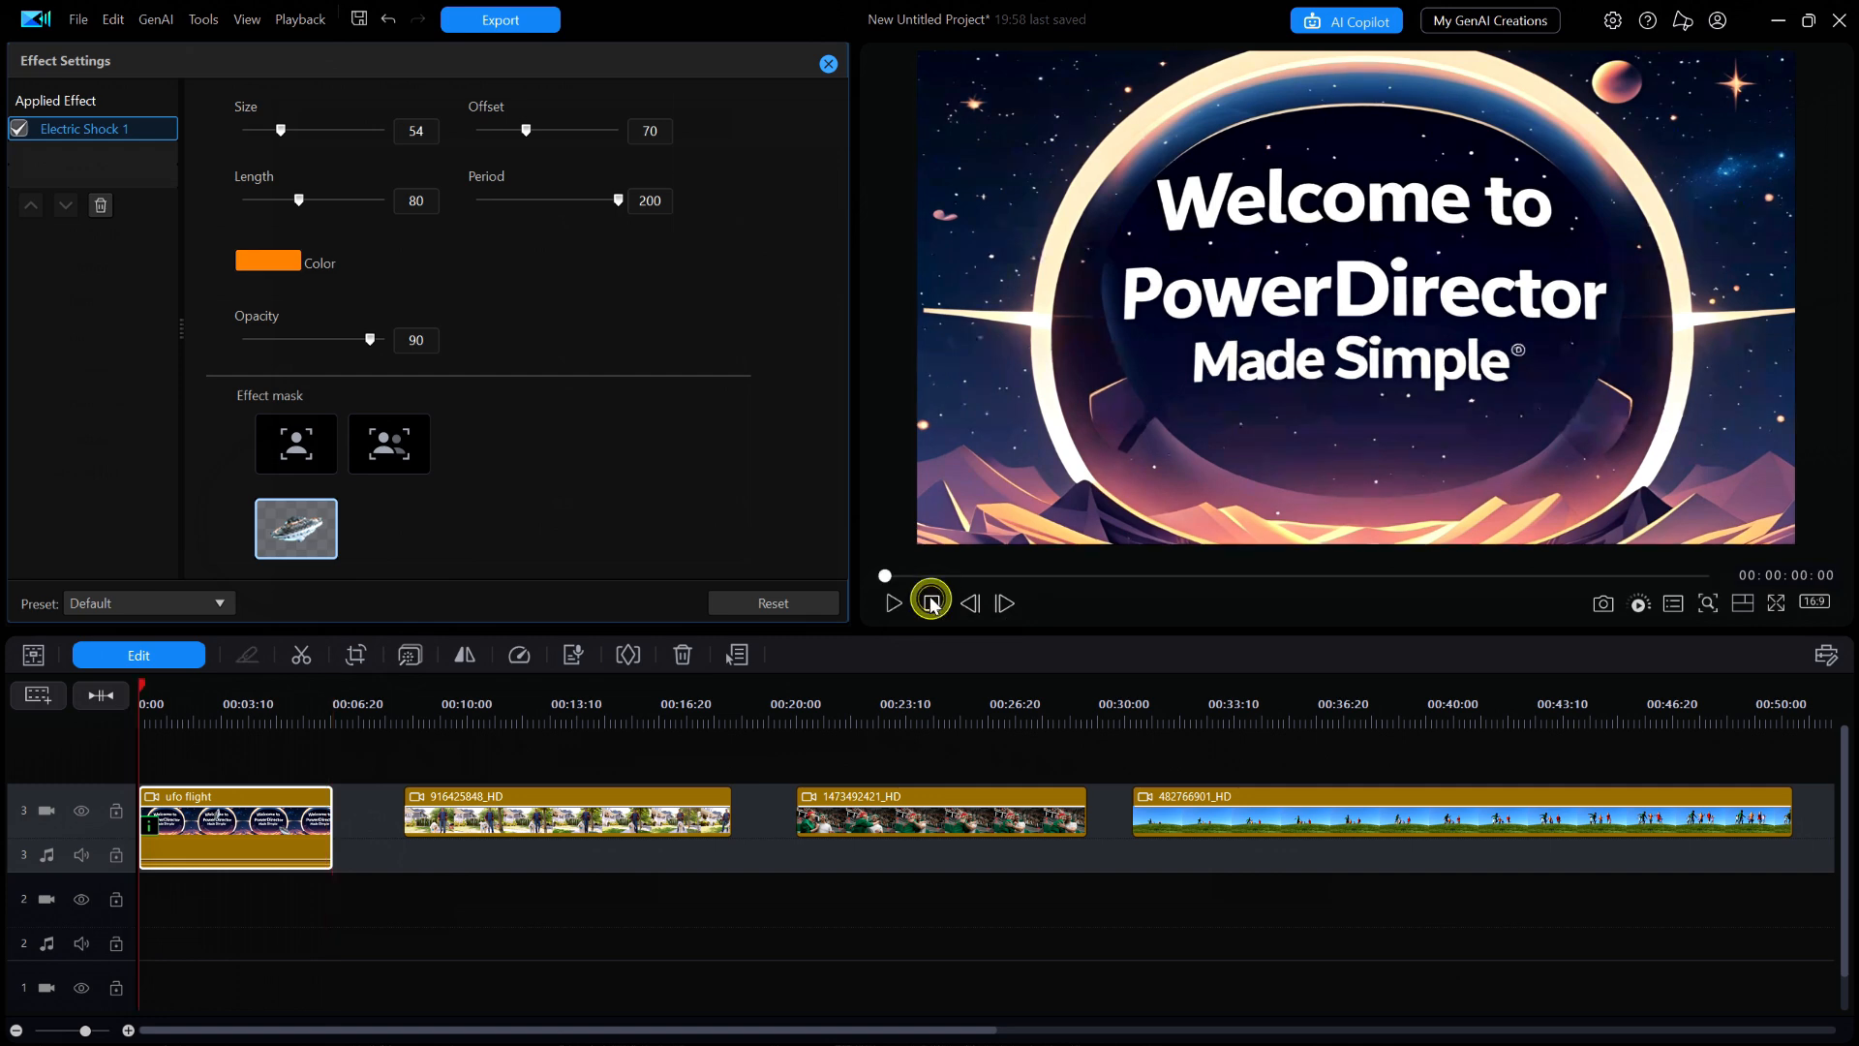
Remove the ufo flight clip from the timeline and fill the gap it leaves
left_click(247, 818)
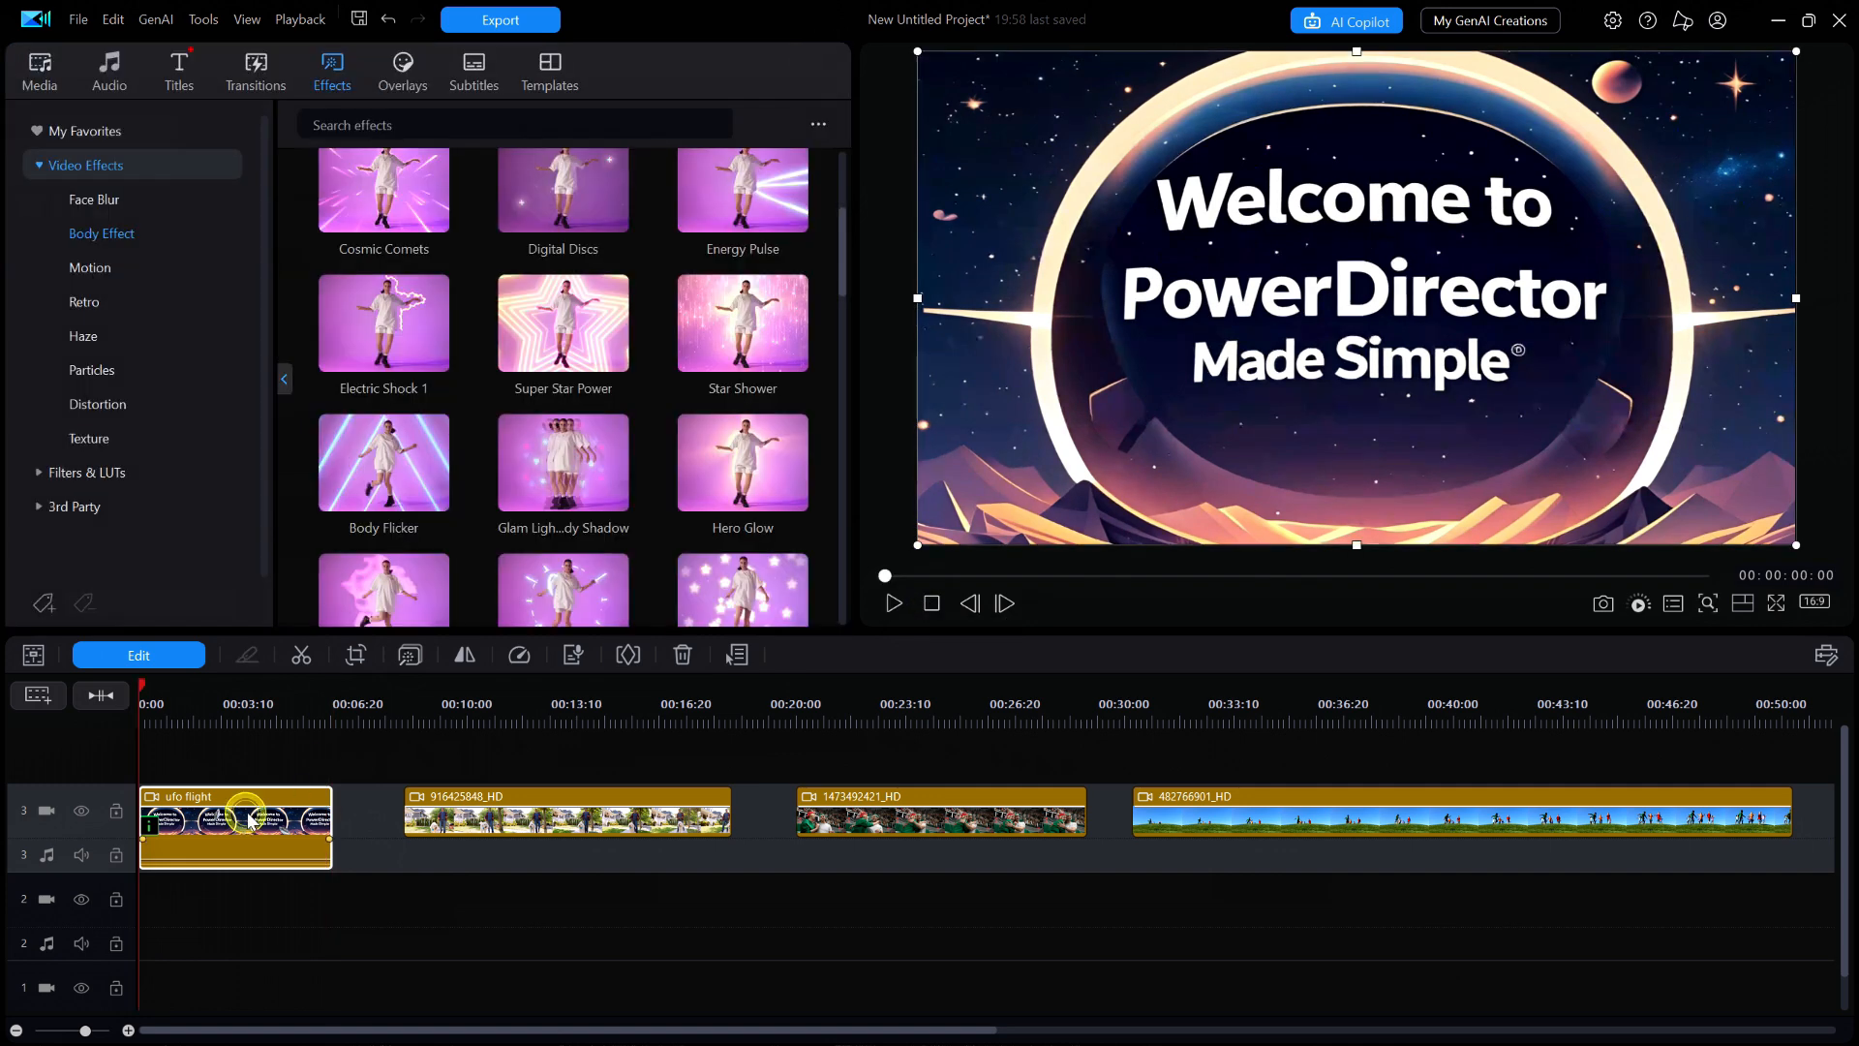
key("Delete")
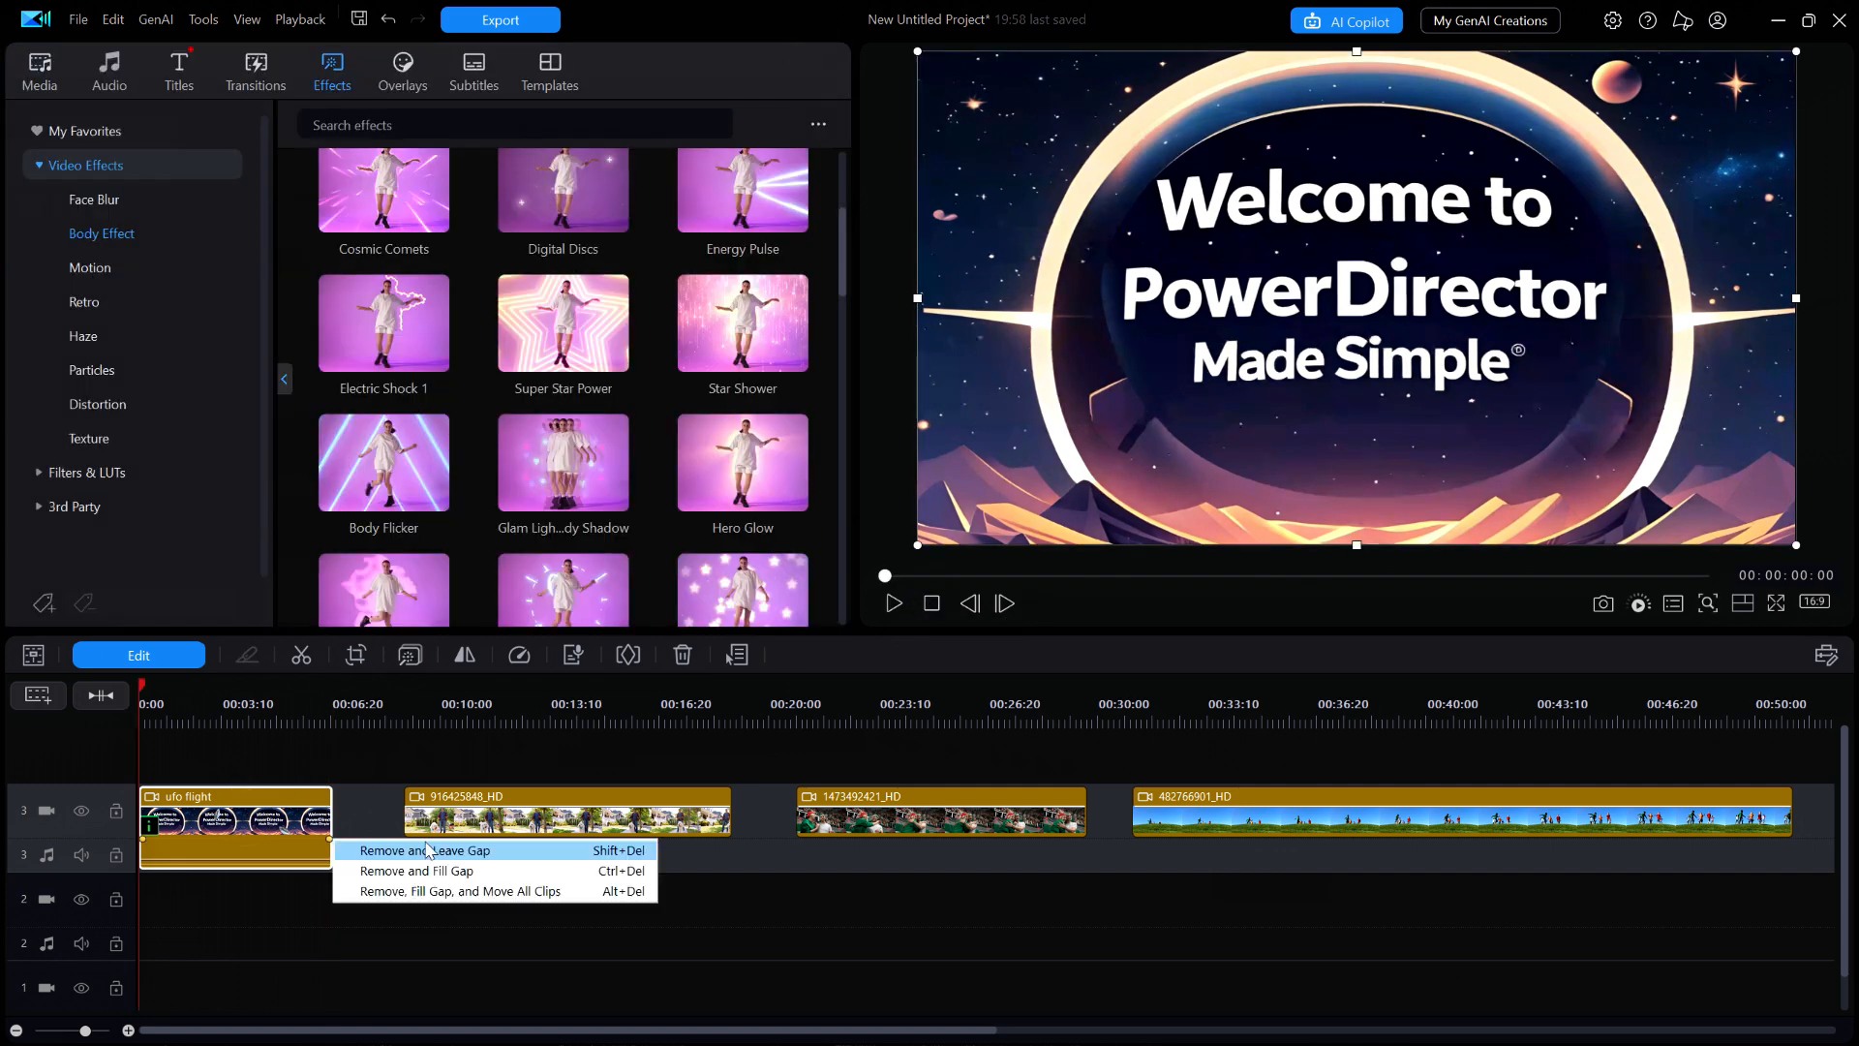
left_click(414, 870)
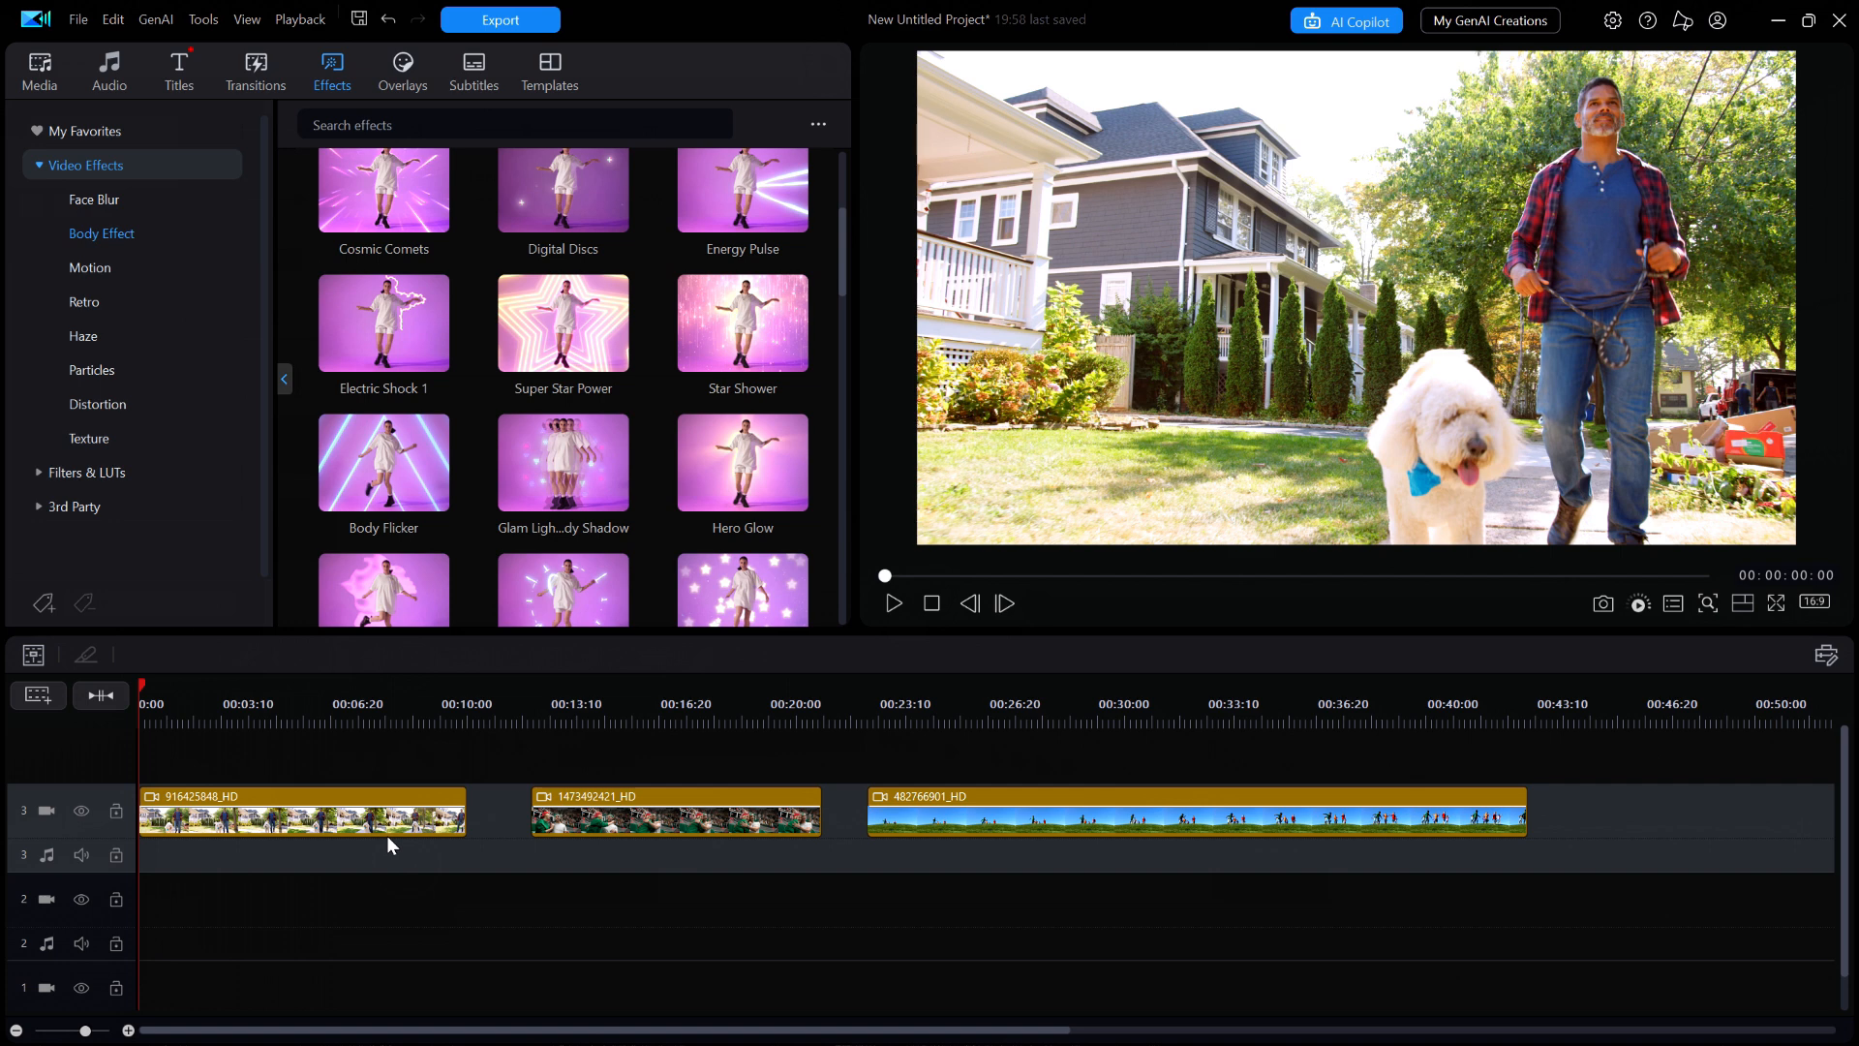
Apply the Blur effect from the Haze category to the 916425848_HD clip
left_click(292, 822)
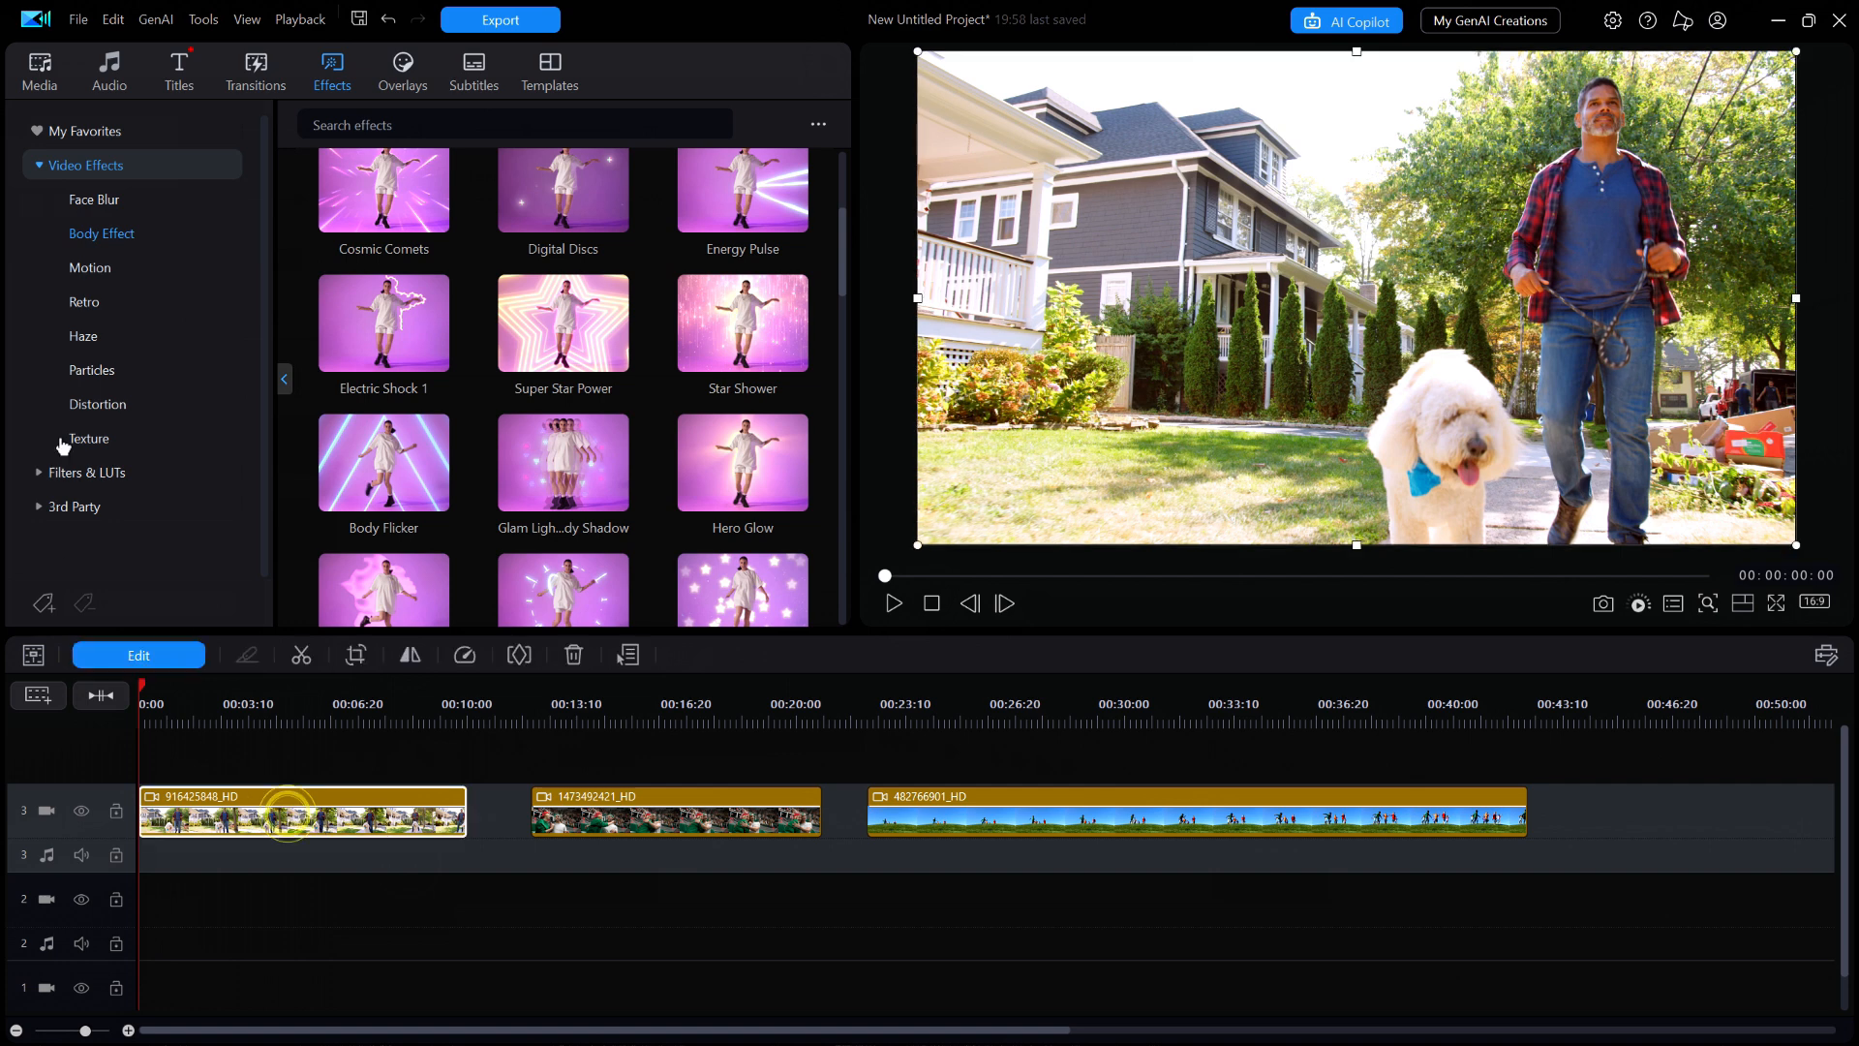
left_click(333, 66)
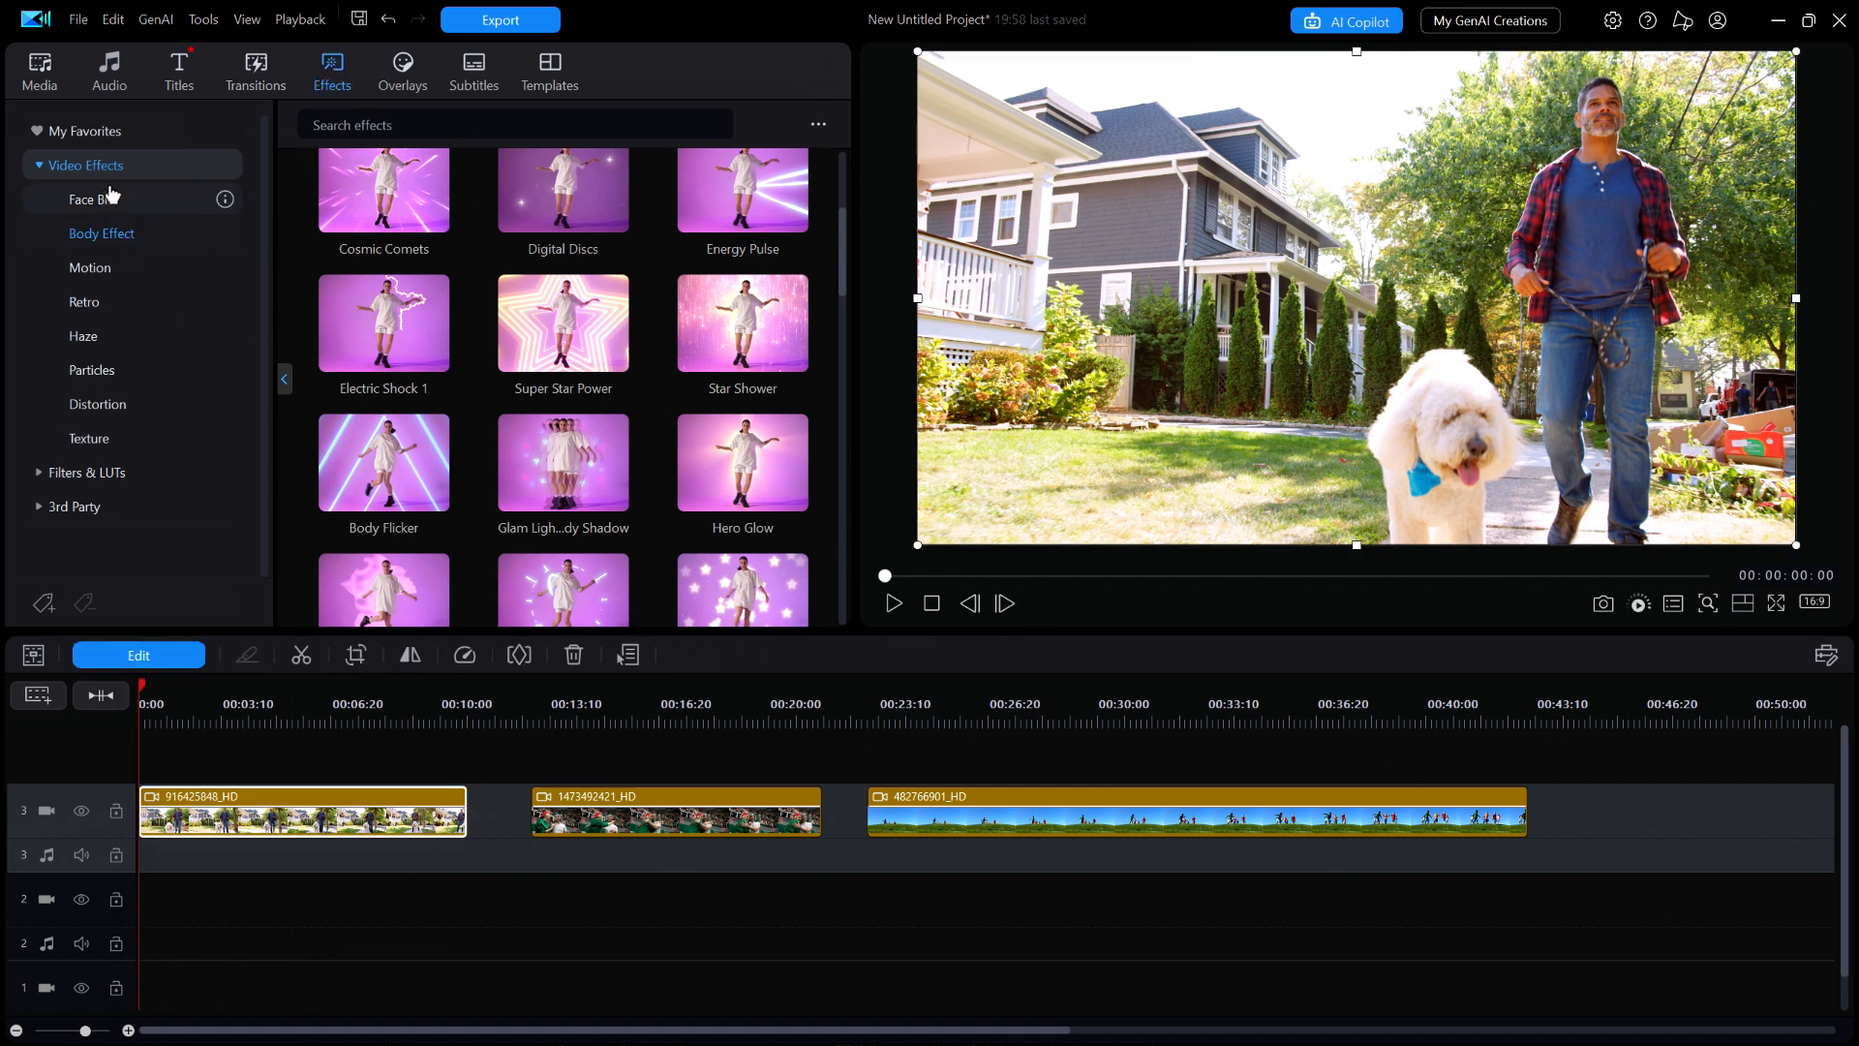
left_click(85, 339)
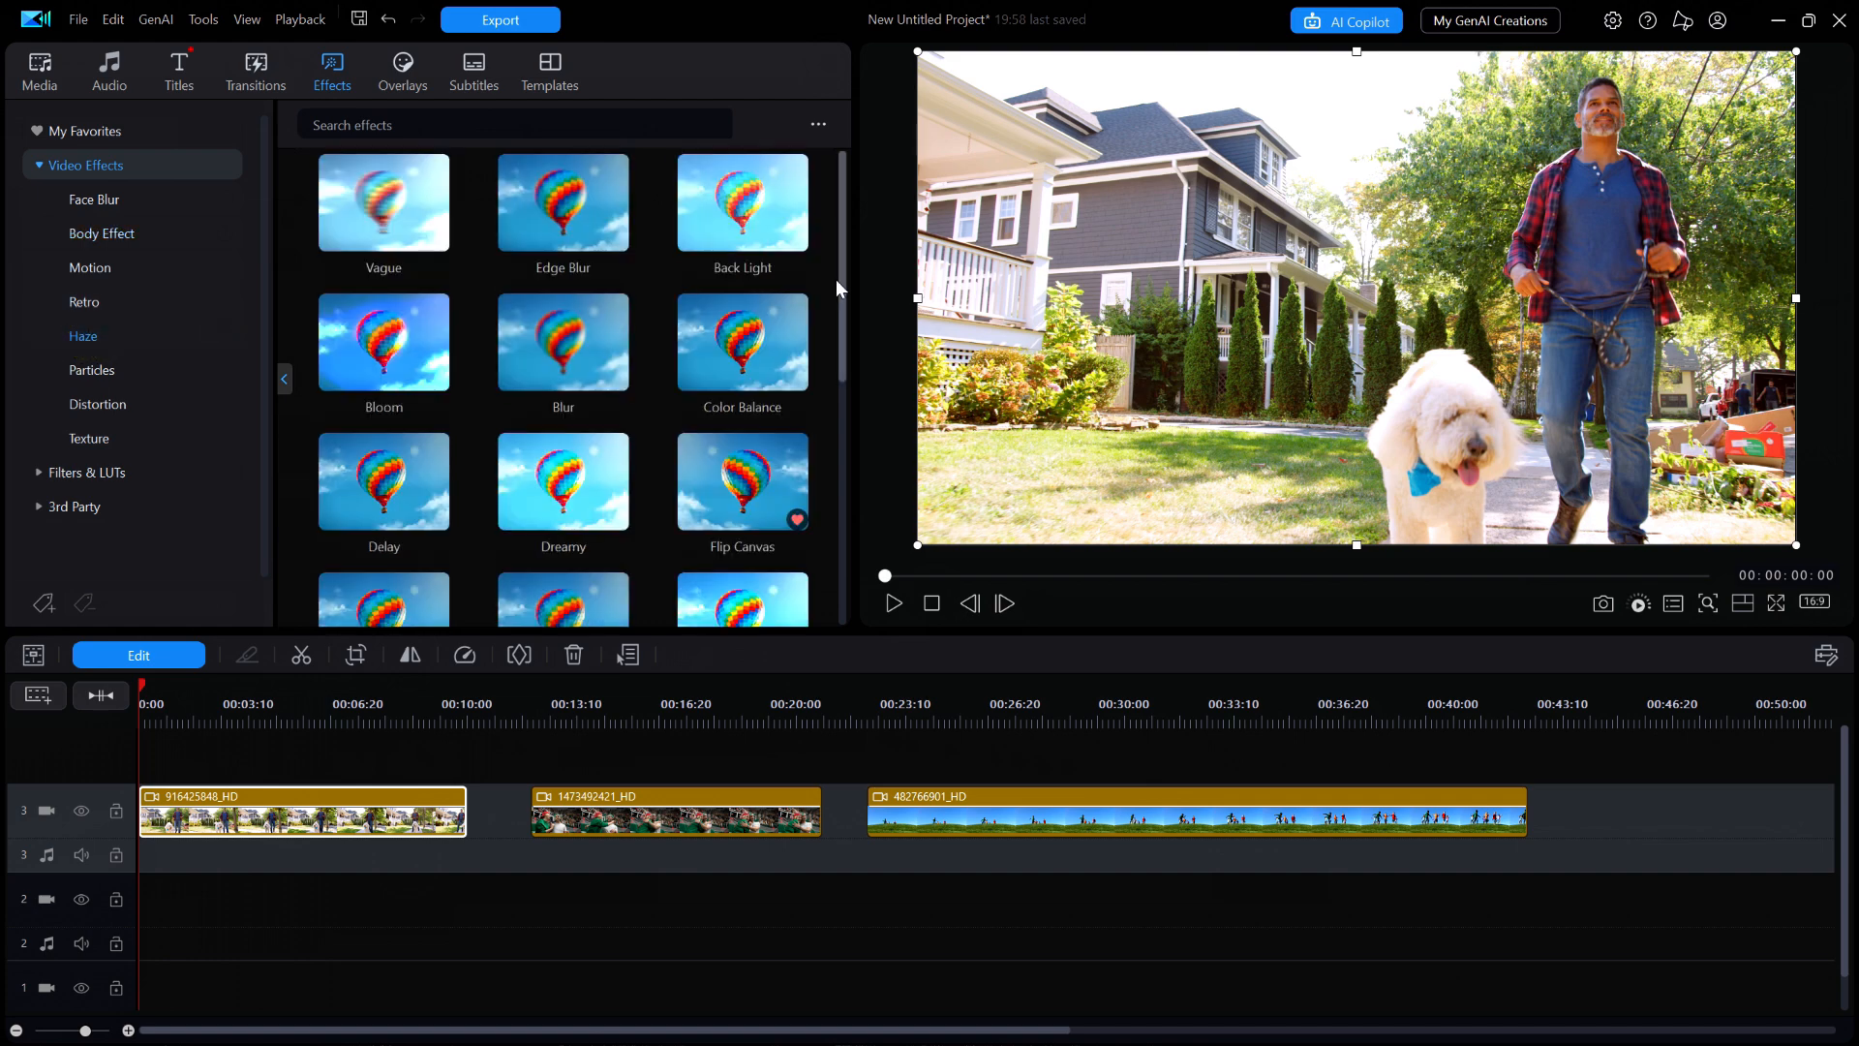
mouse_move(577, 344)
left_mouse_down()
mouse_move(281, 832)
mouse_move(194, 828)
left_mouse_up()
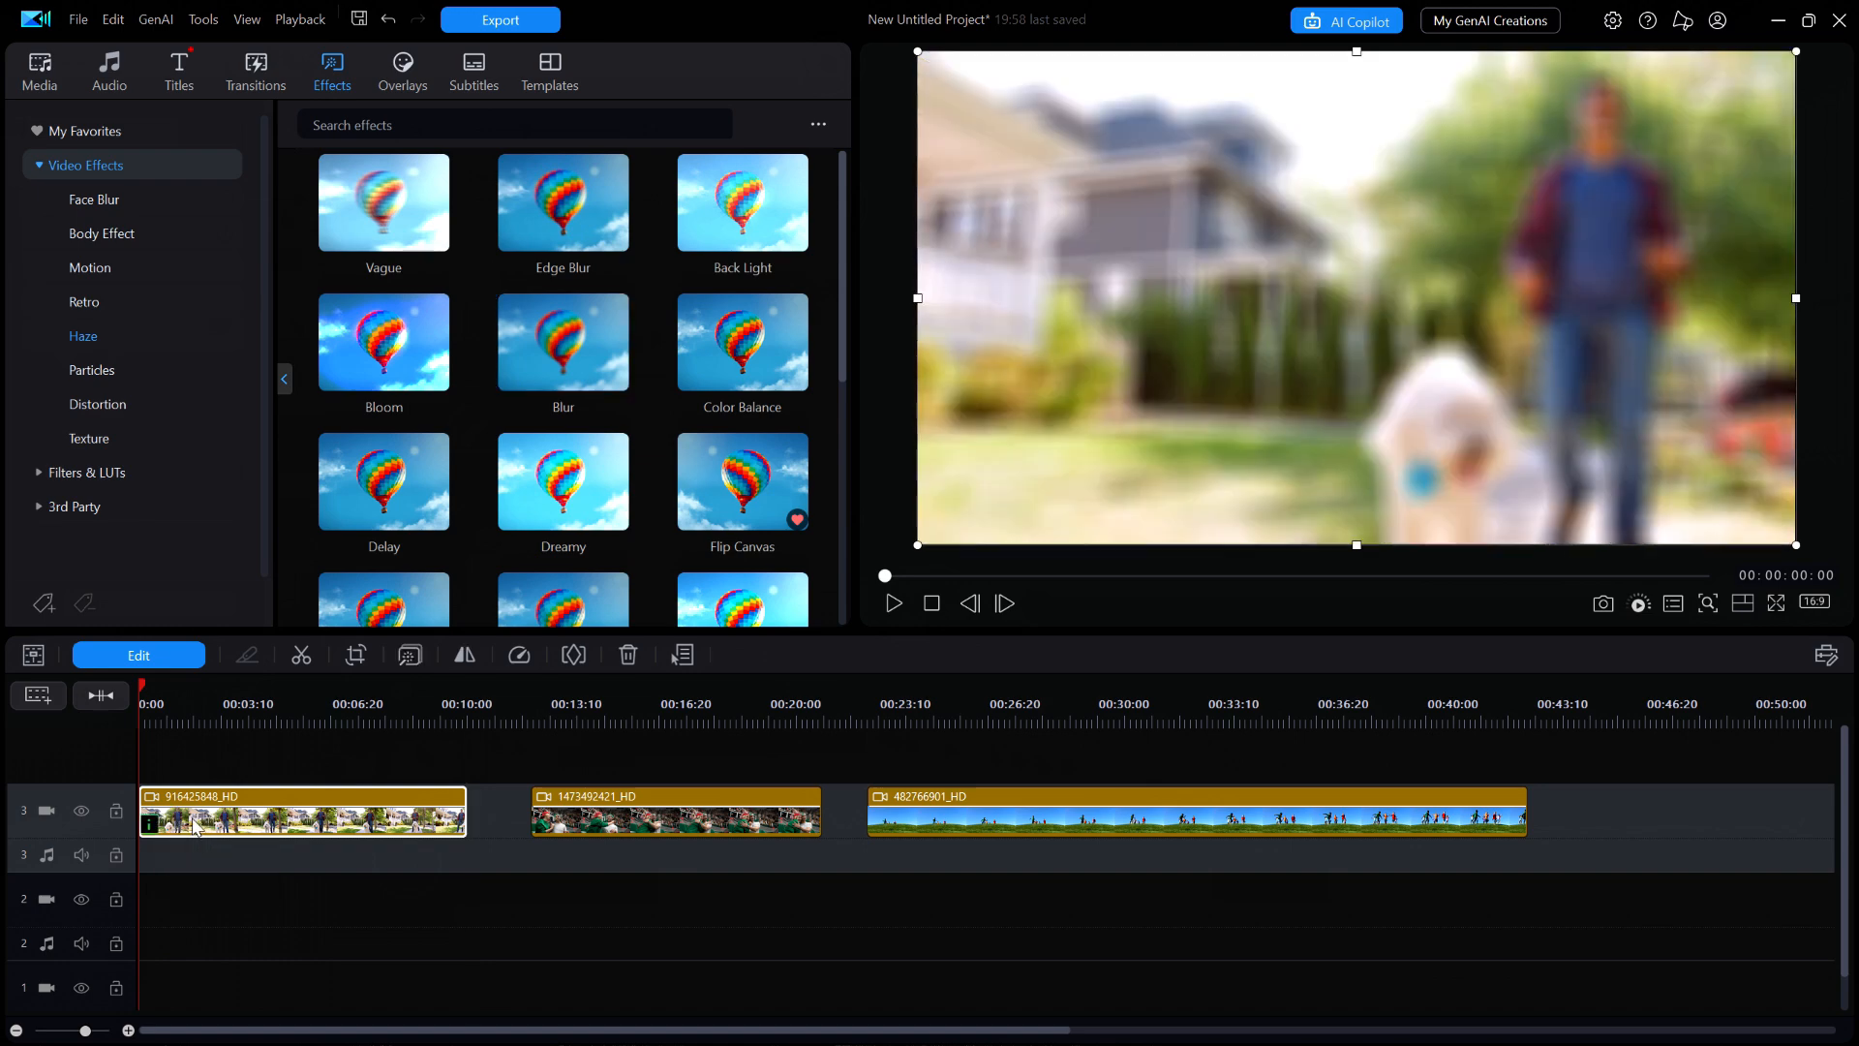
Open the settings of the clip's Blur effect and start an AI-based object mask using the current untrimmed video
left_click(408, 656)
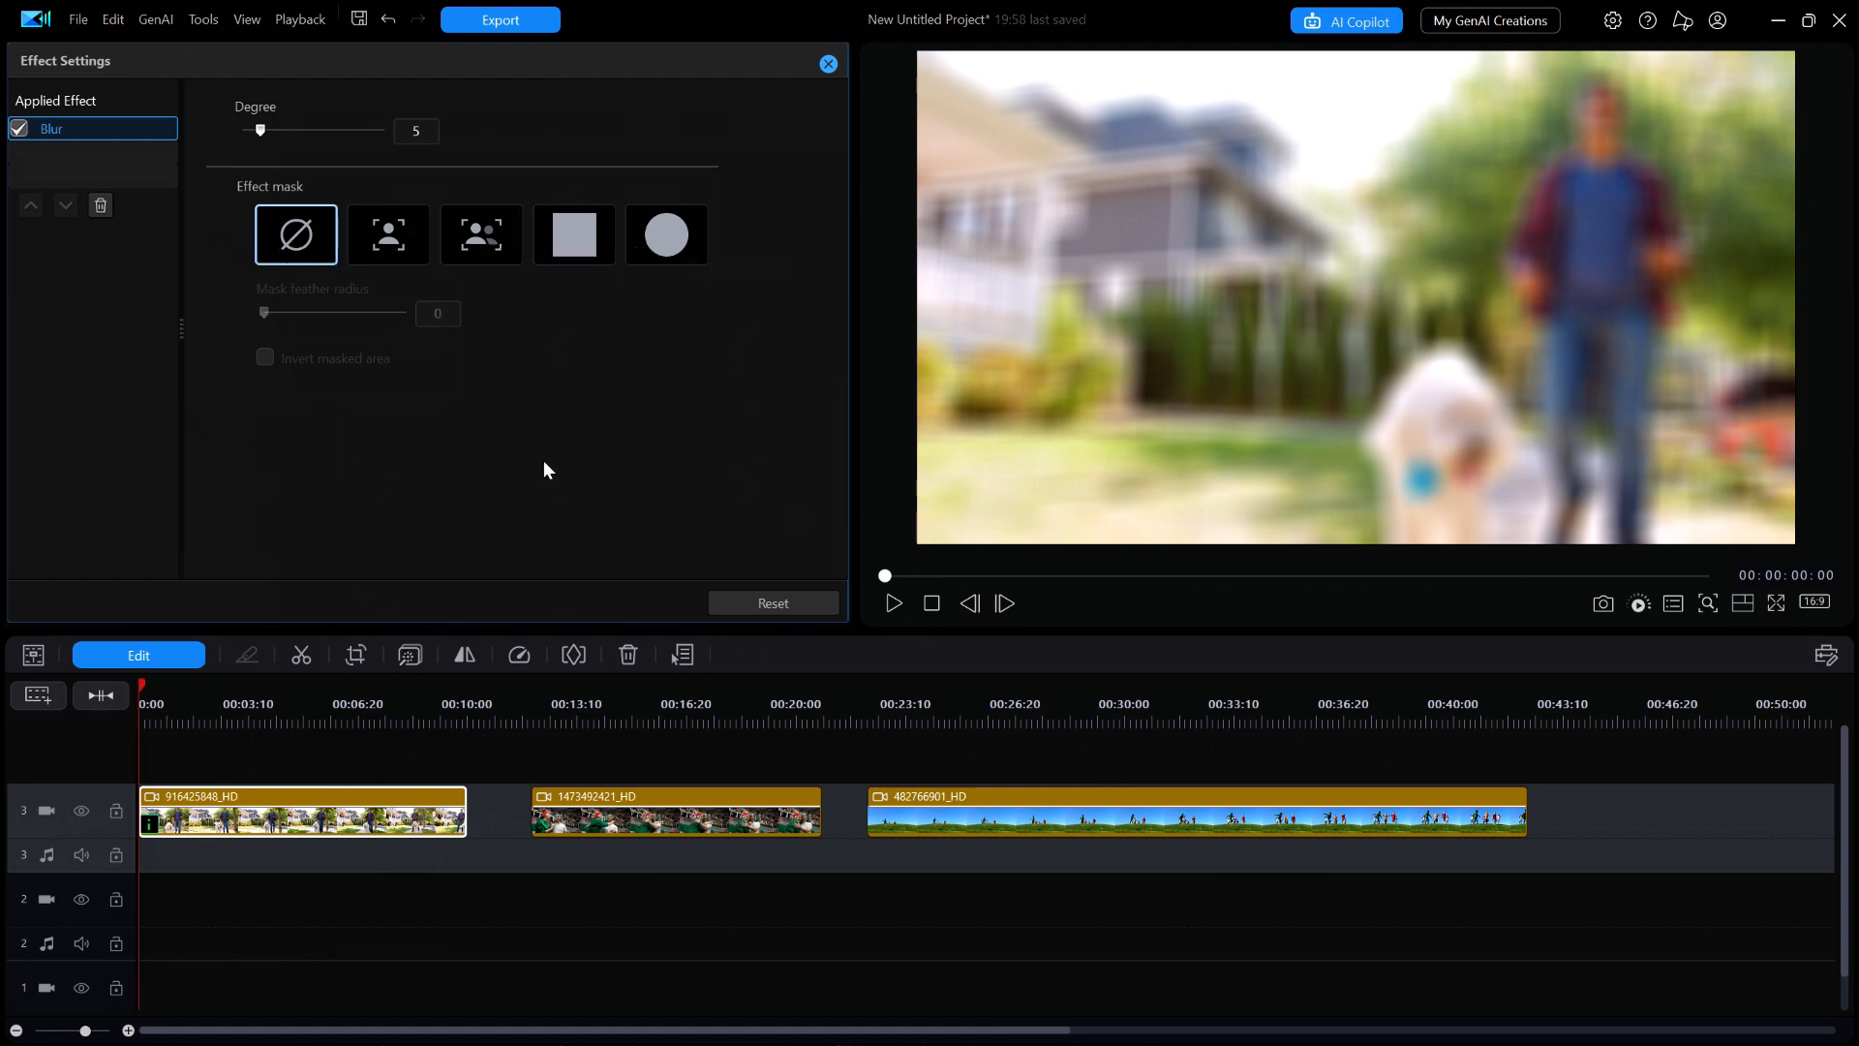
left_click(391, 238)
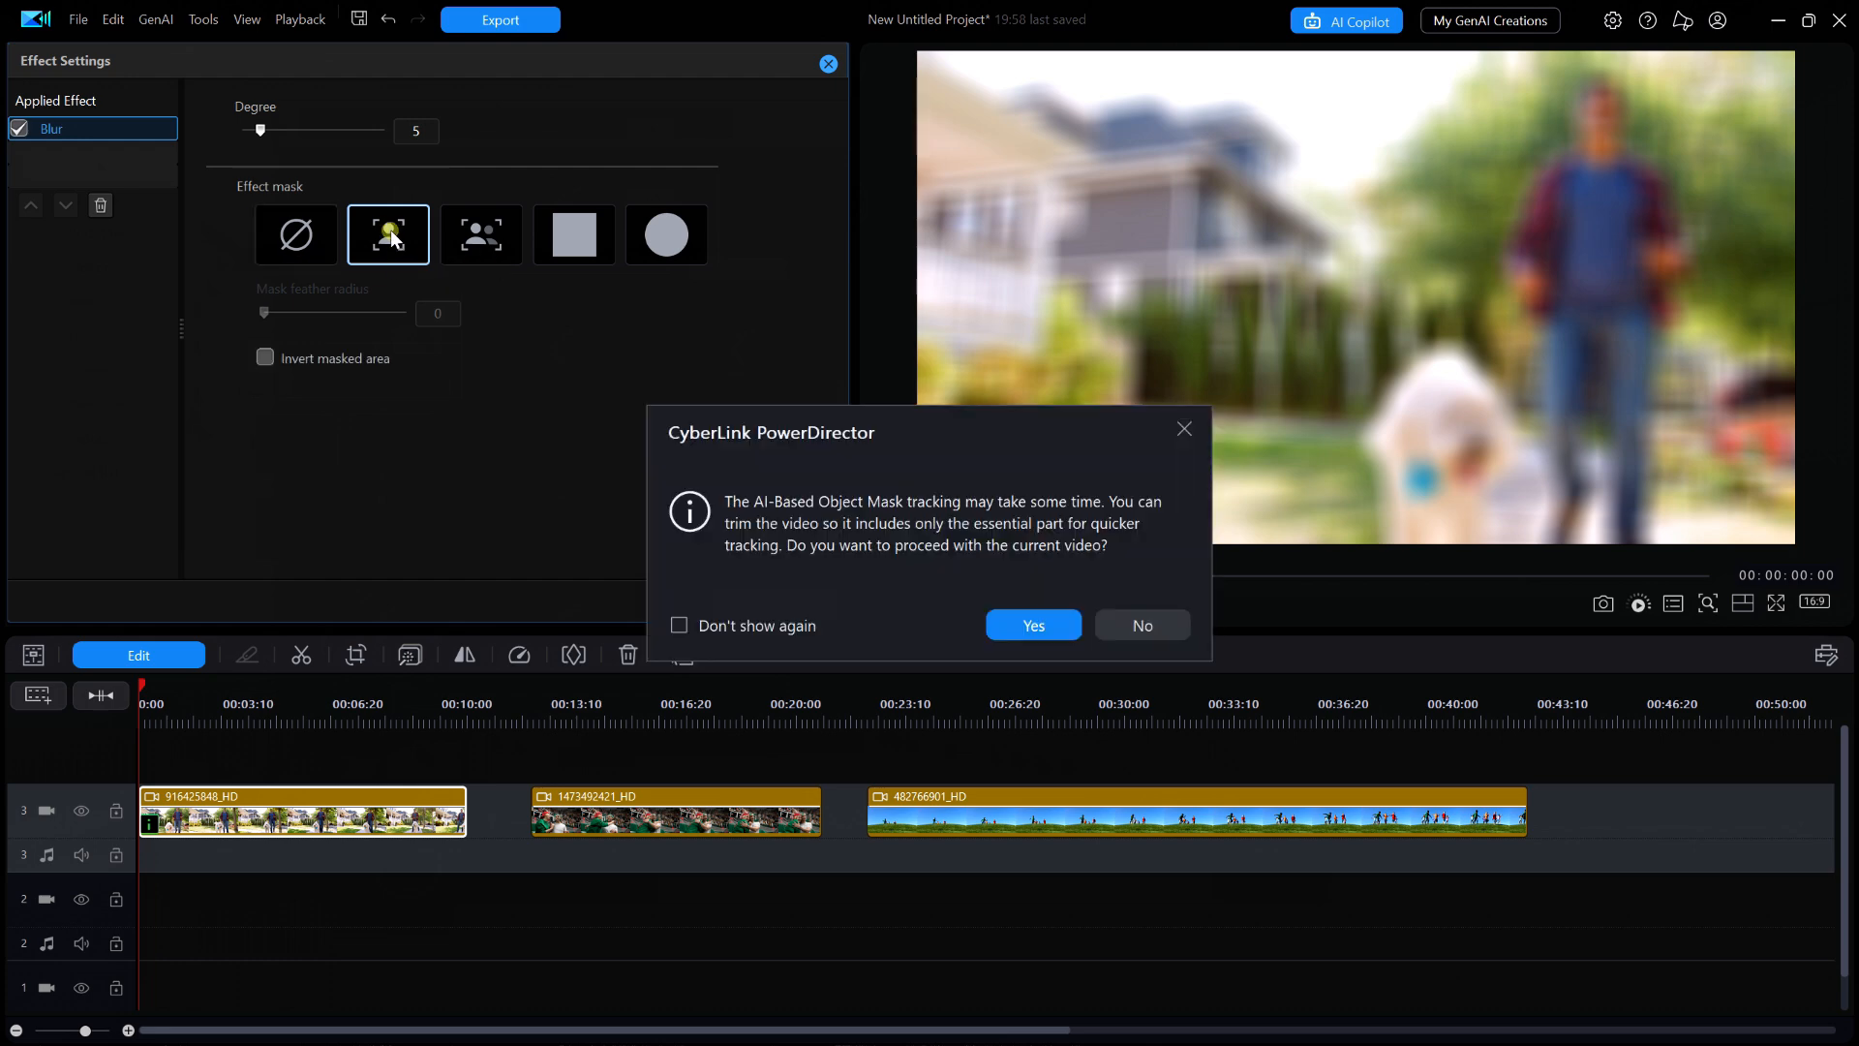
left_click(1032, 628)
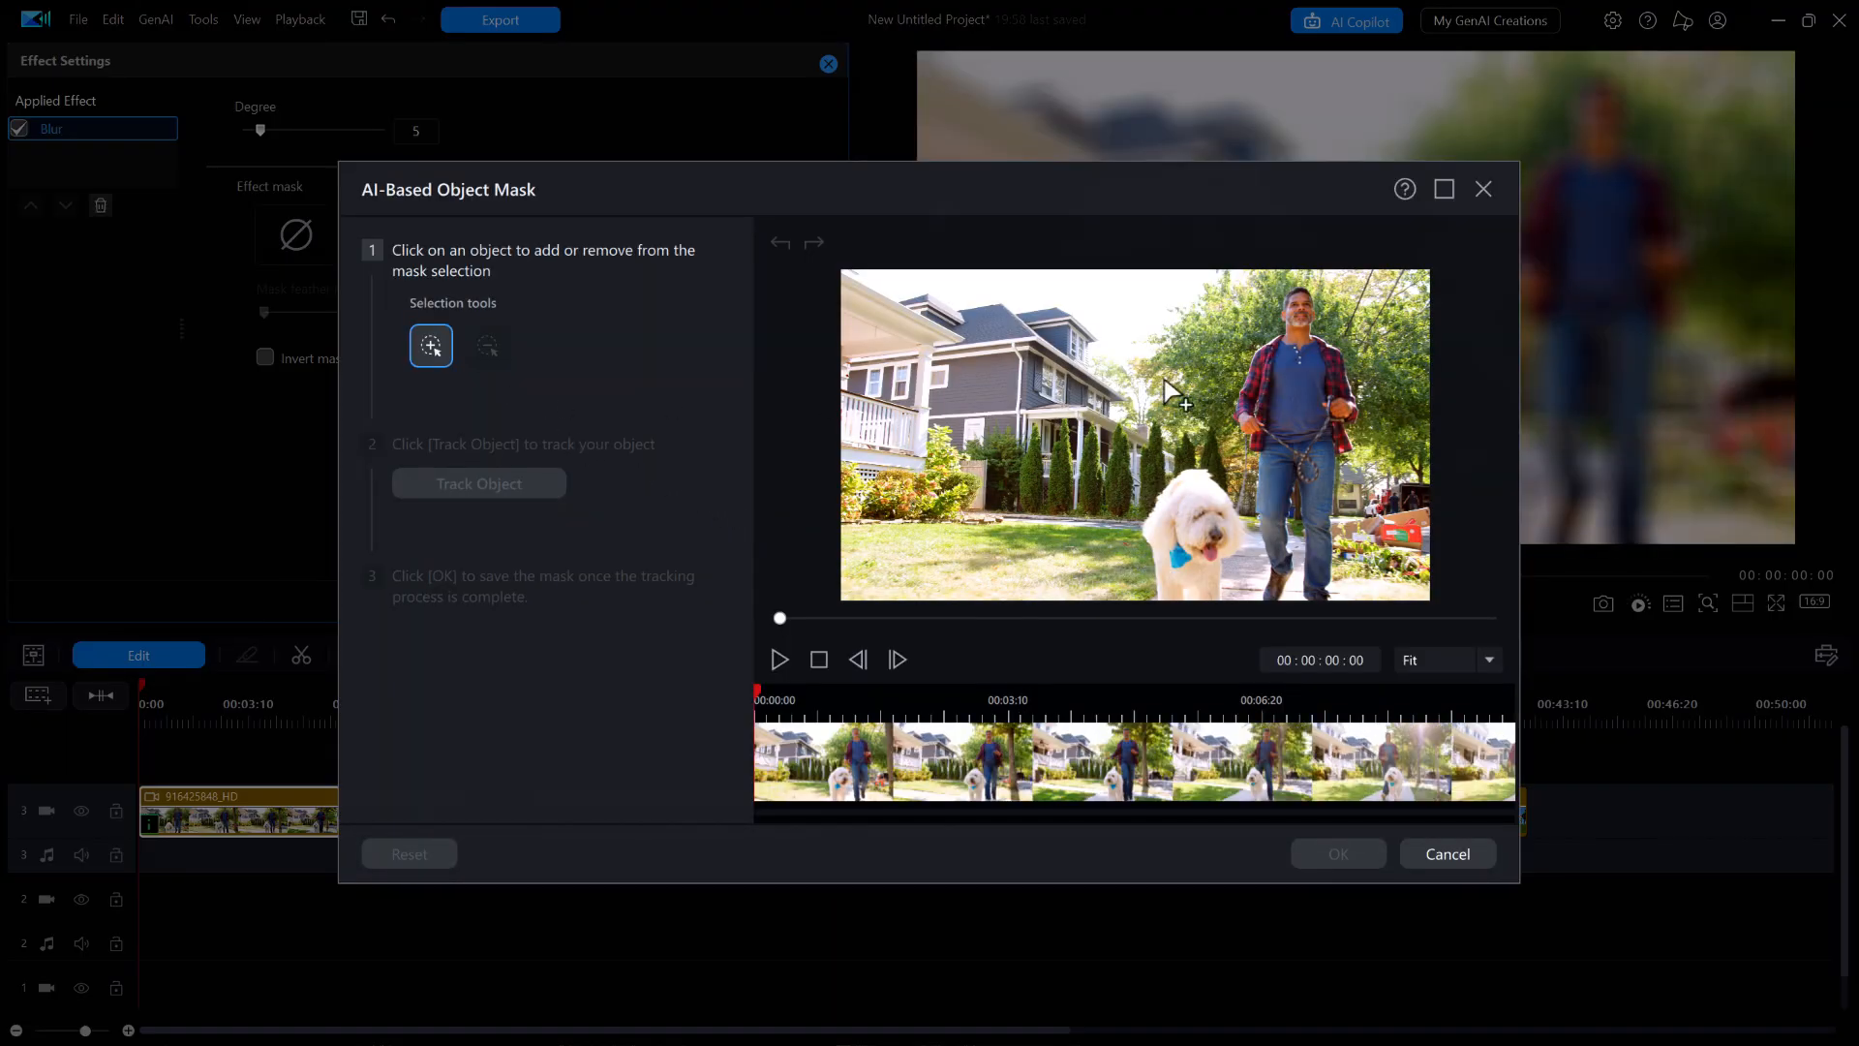
Add the walking man's whole head to the mask selection, including his face, hair, ears and neck, at 200% zoom
left_click(1302, 315)
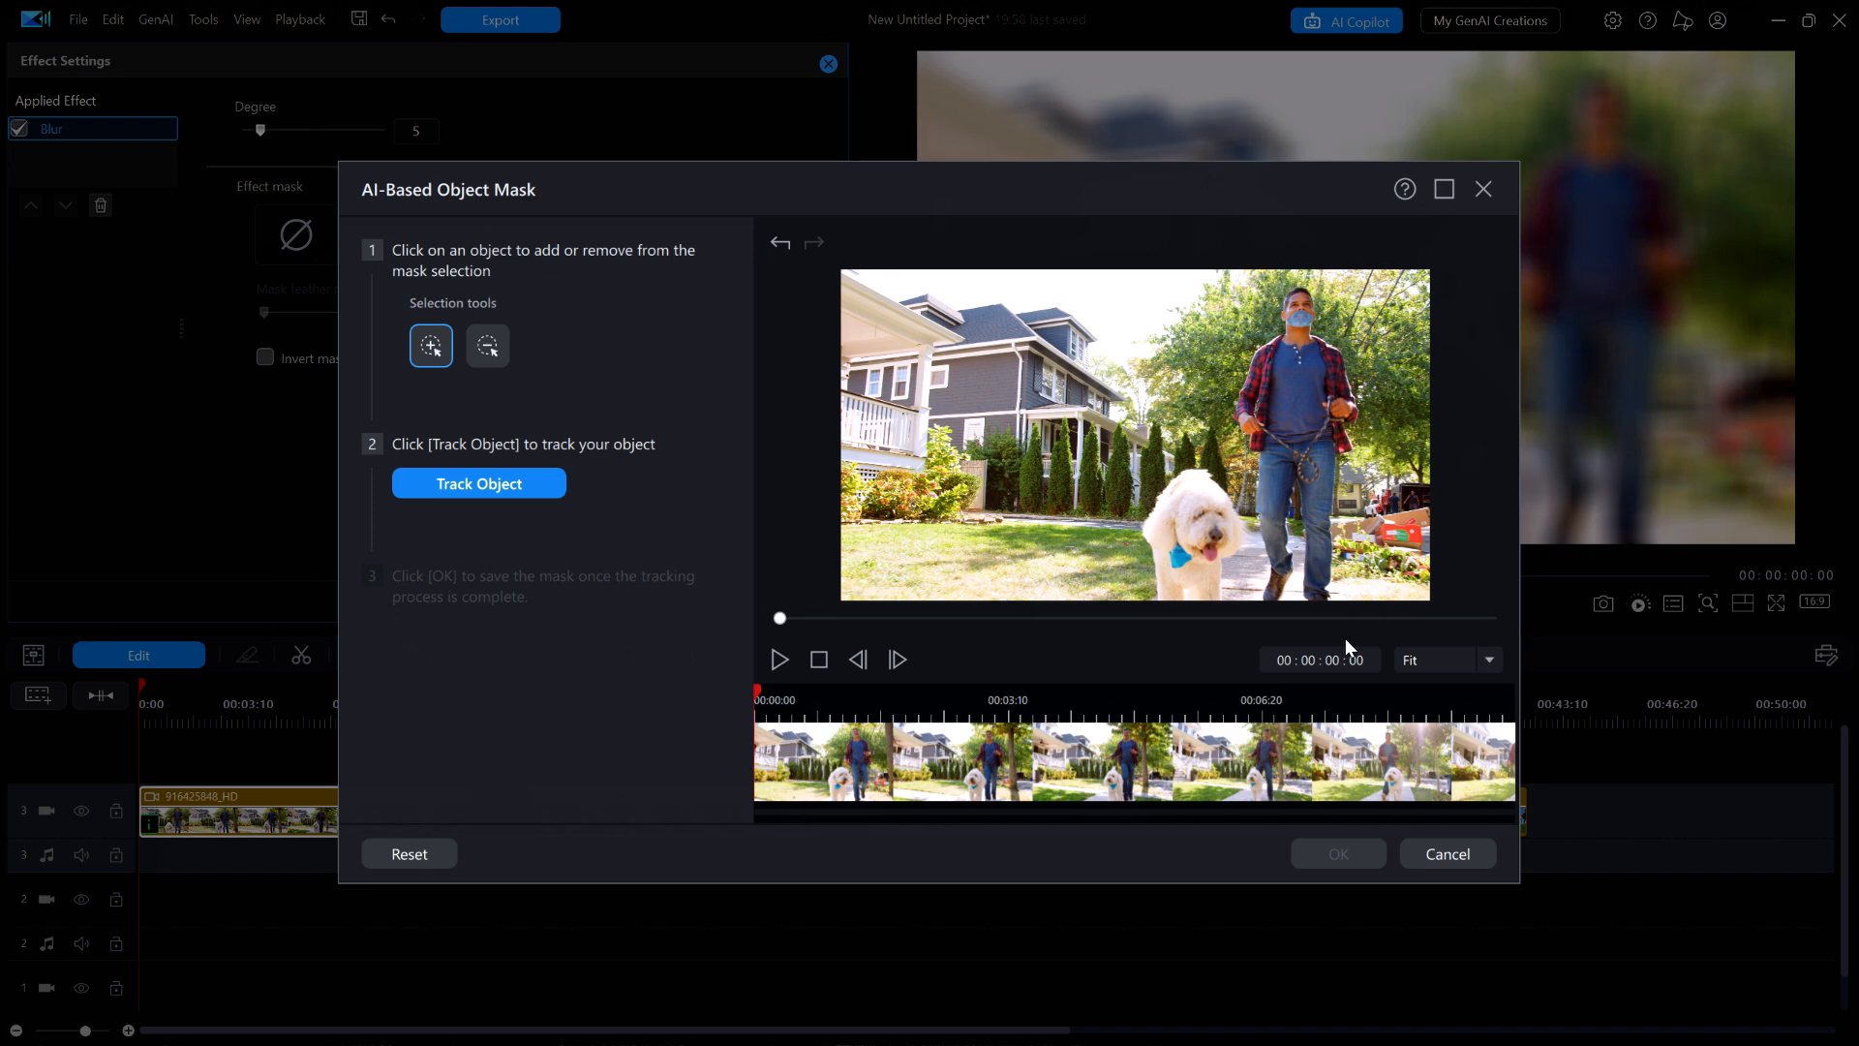
left_click(1488, 660)
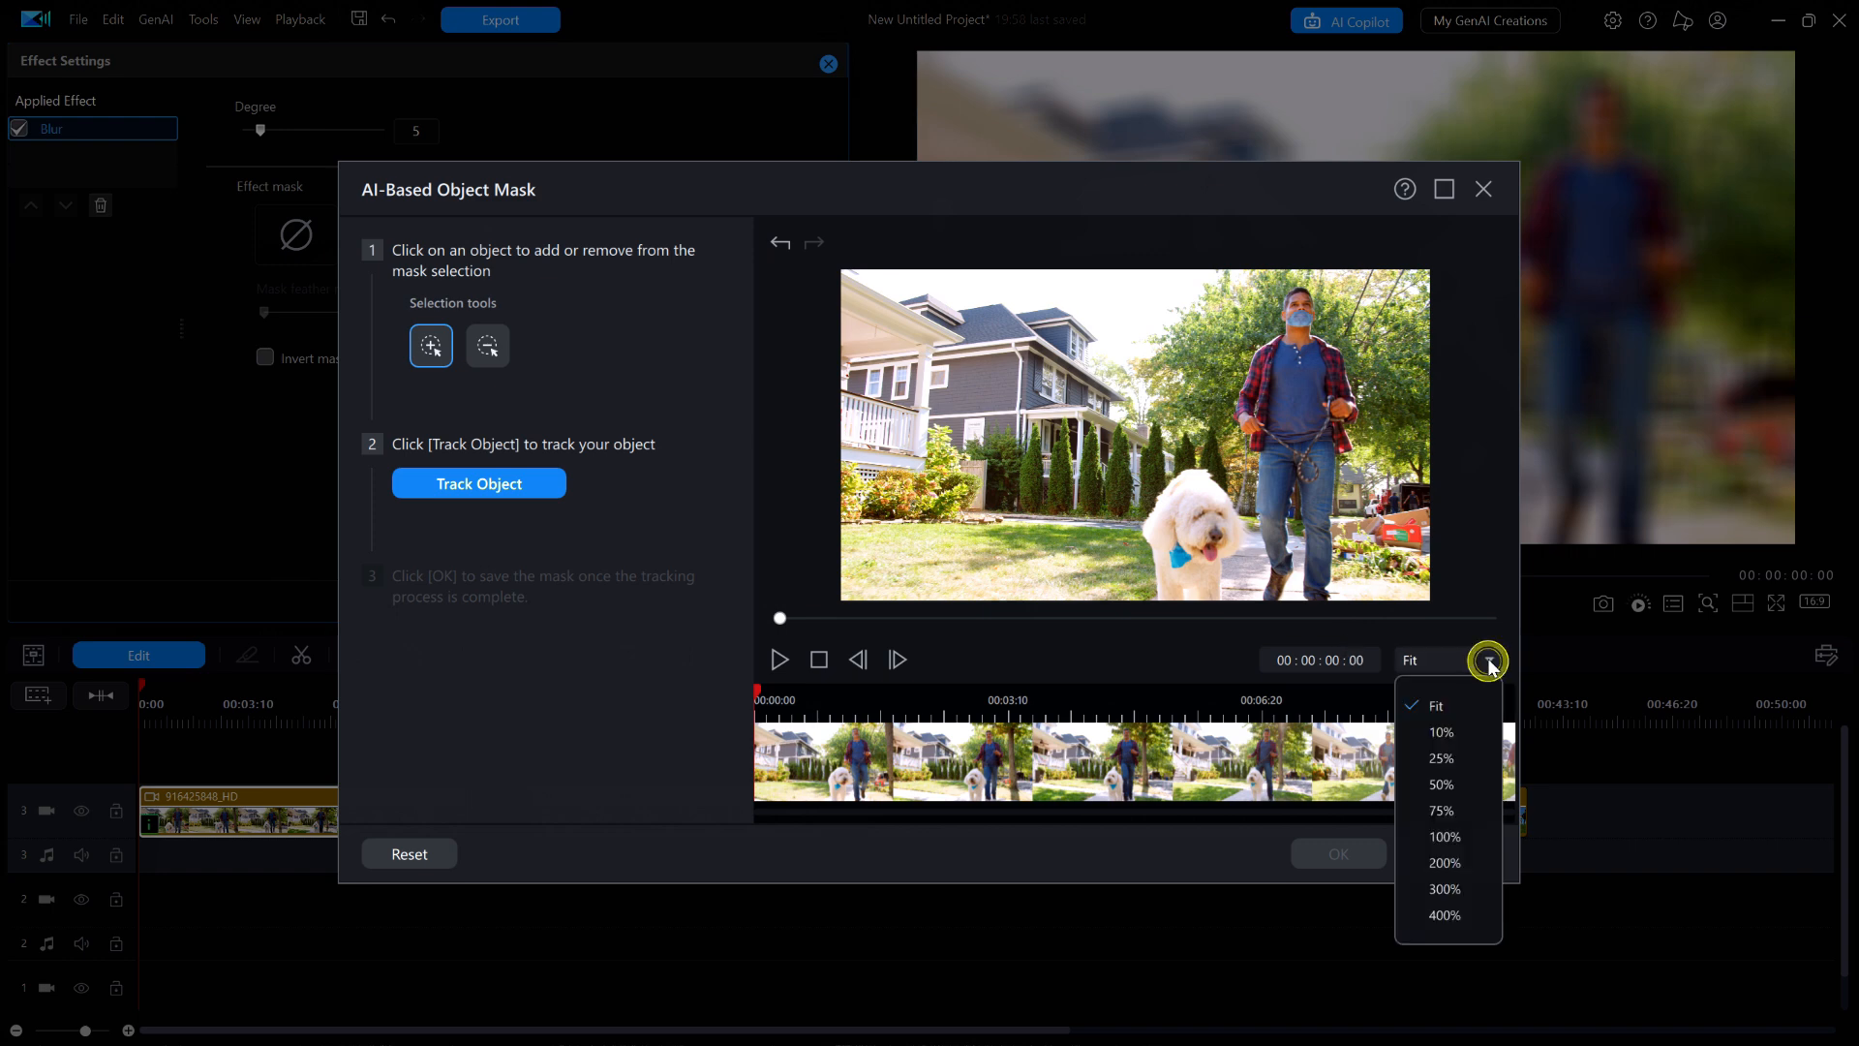
left_click(1444, 863)
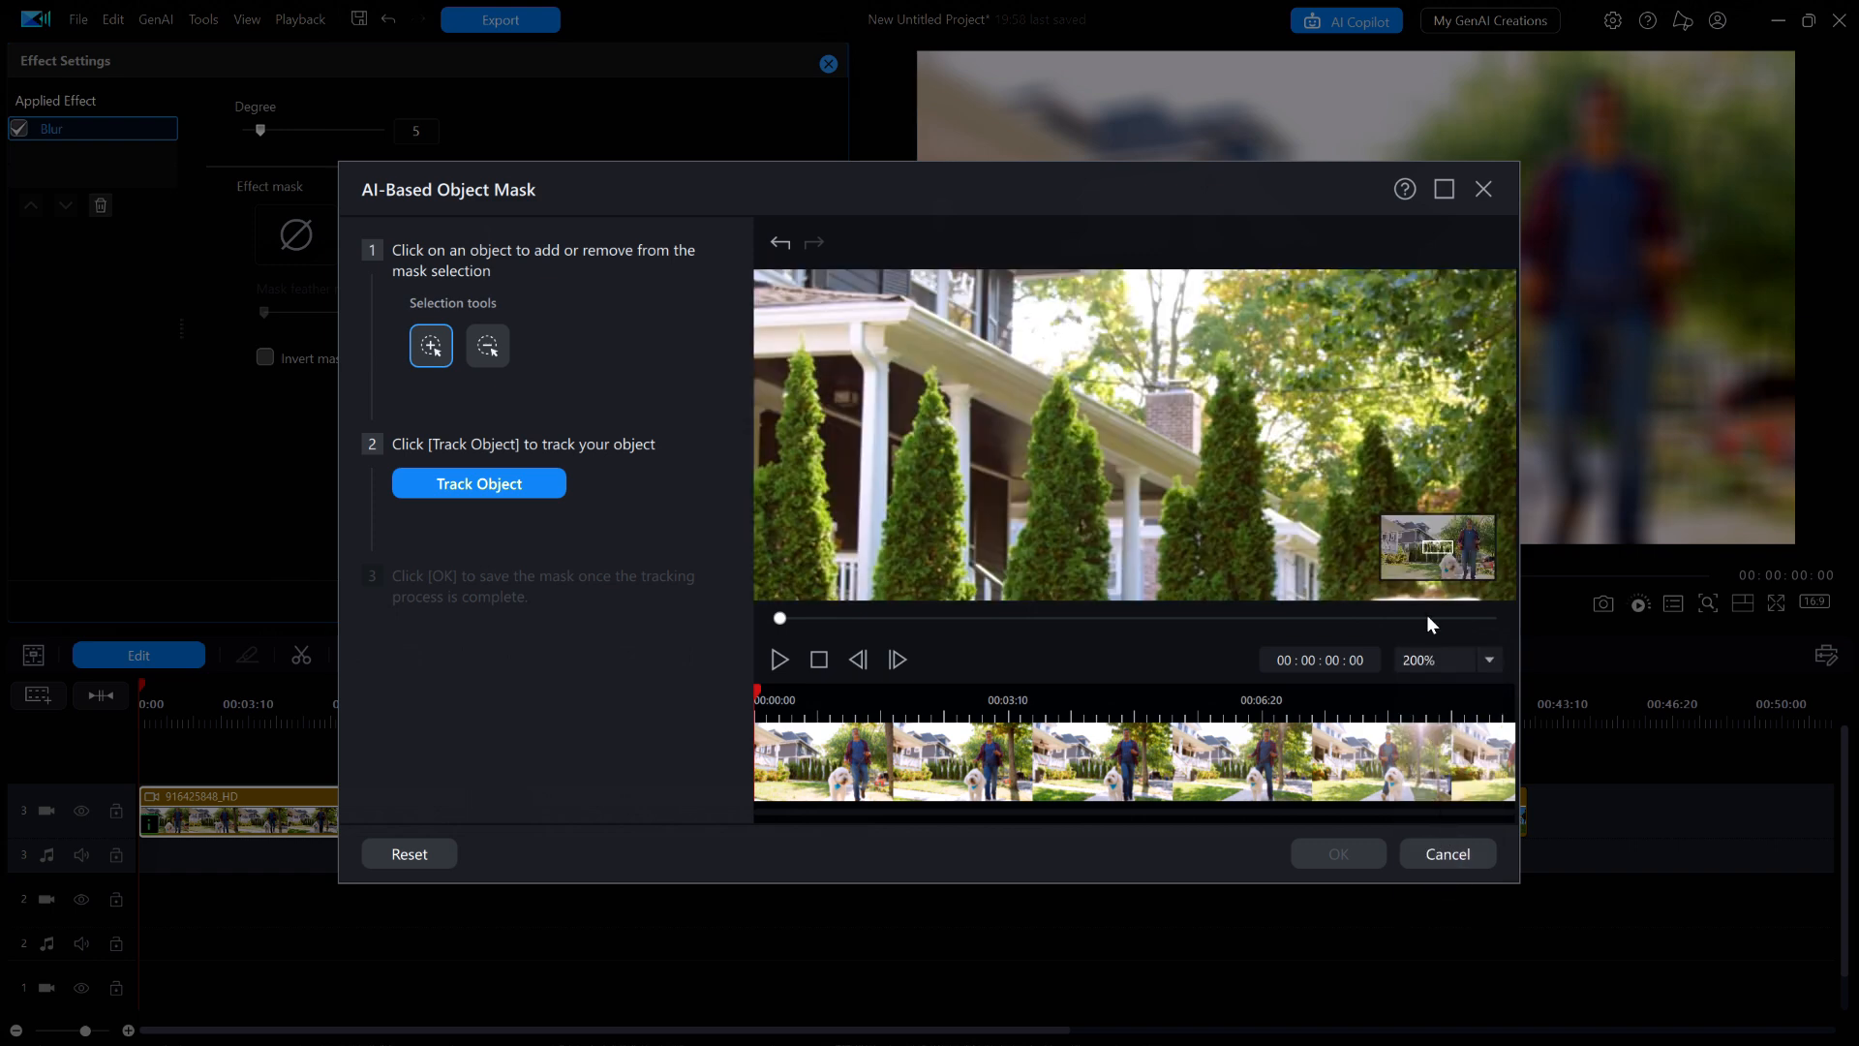
left_click_drag(1435, 545, 1468, 528)
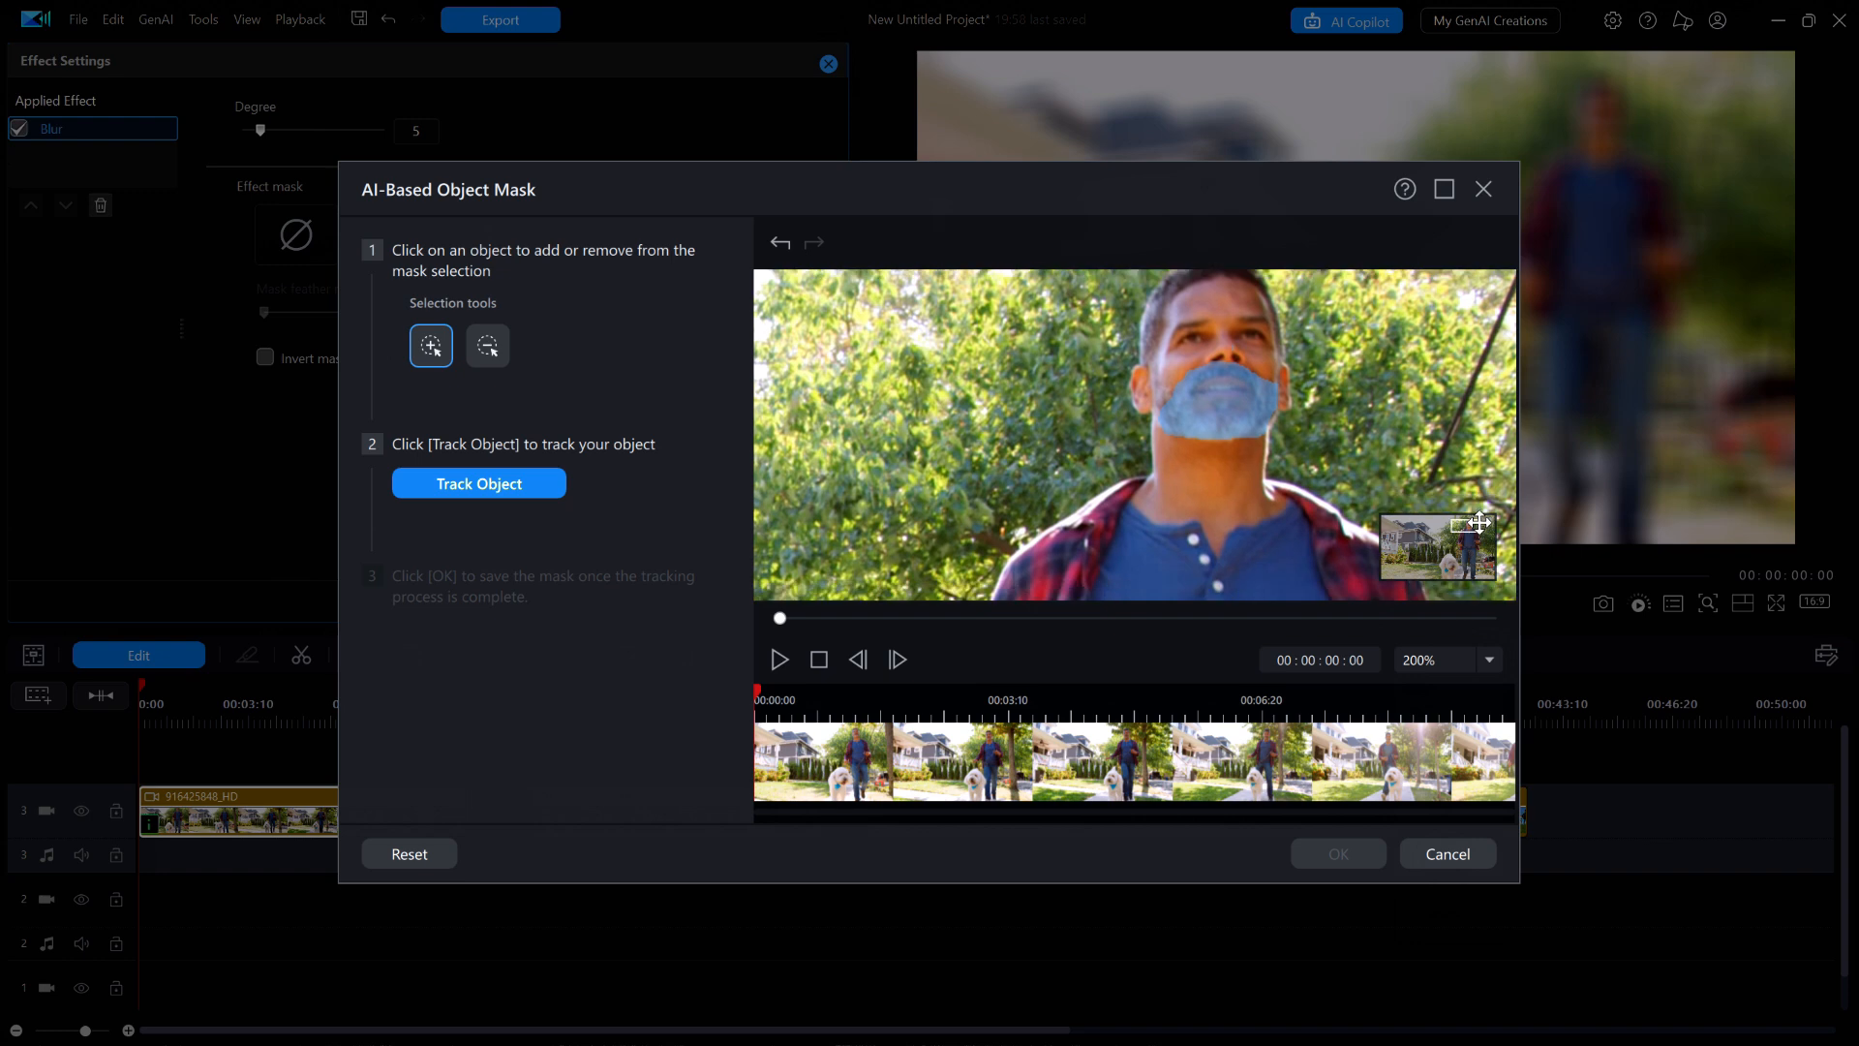
left_click(1197, 339)
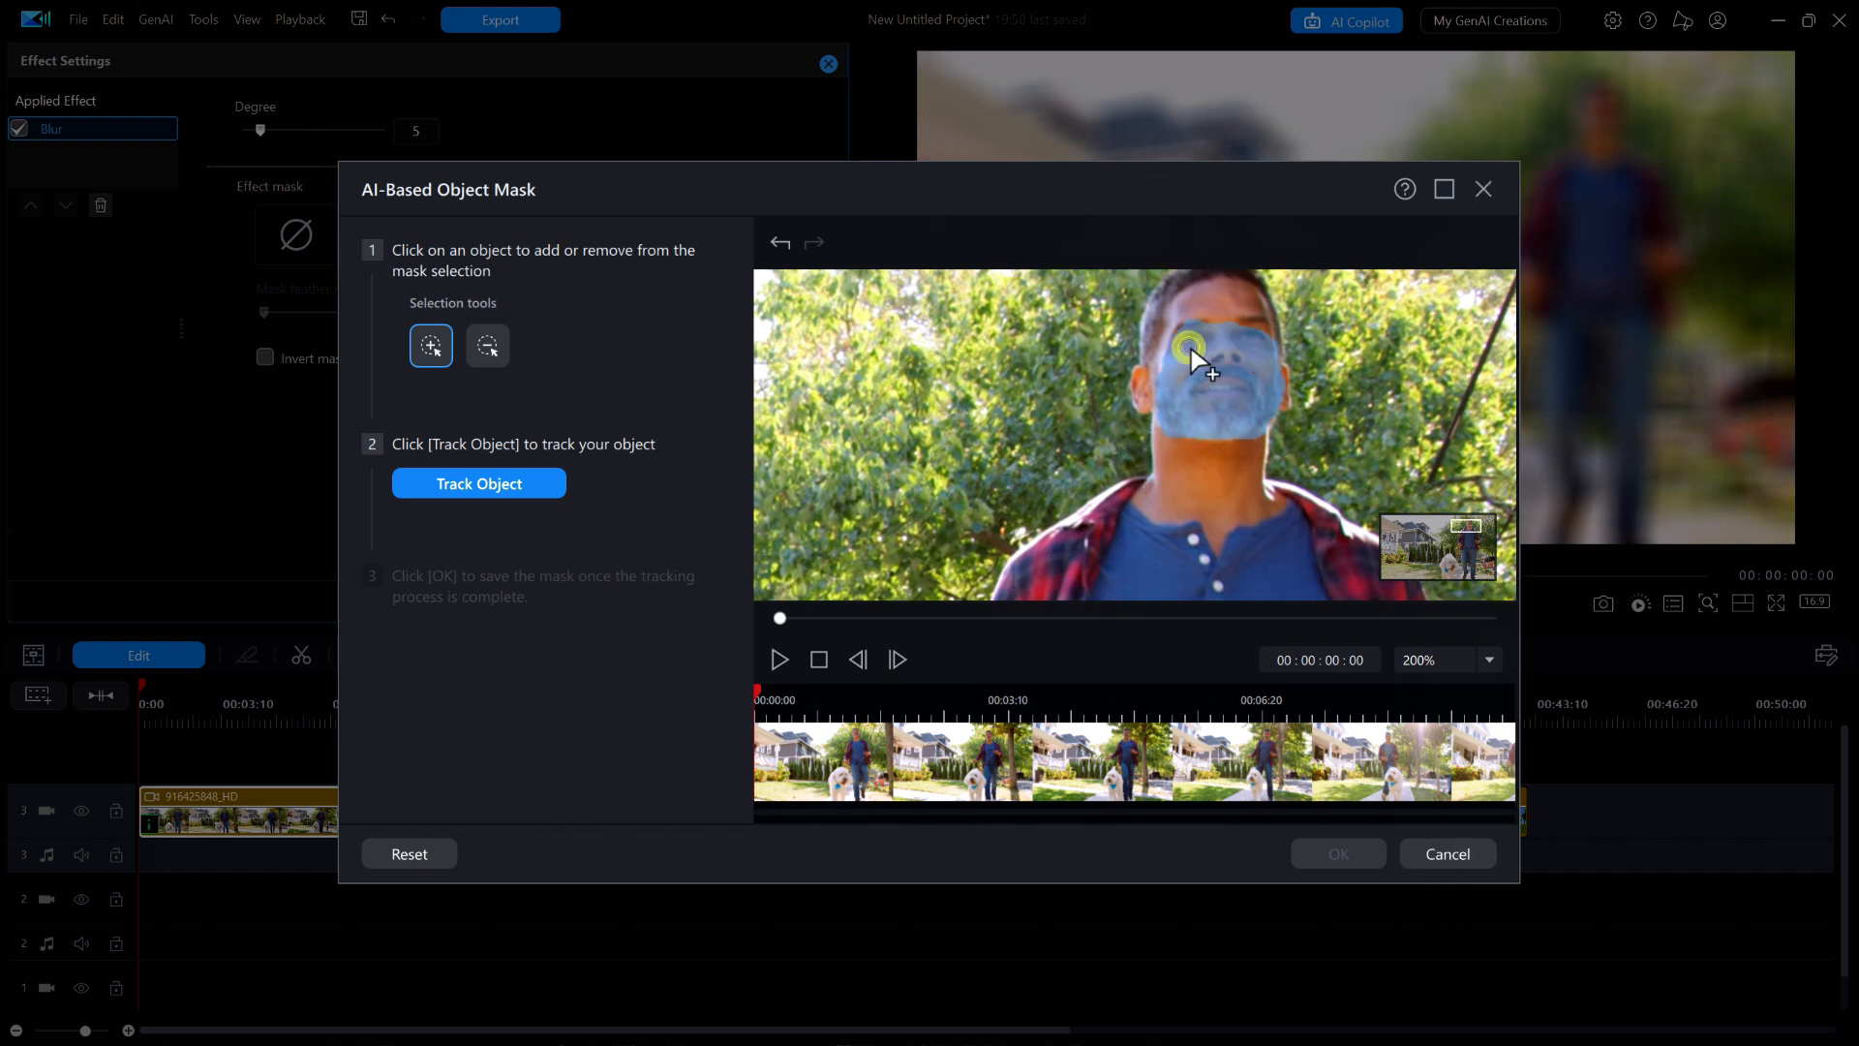
left_click(1169, 301)
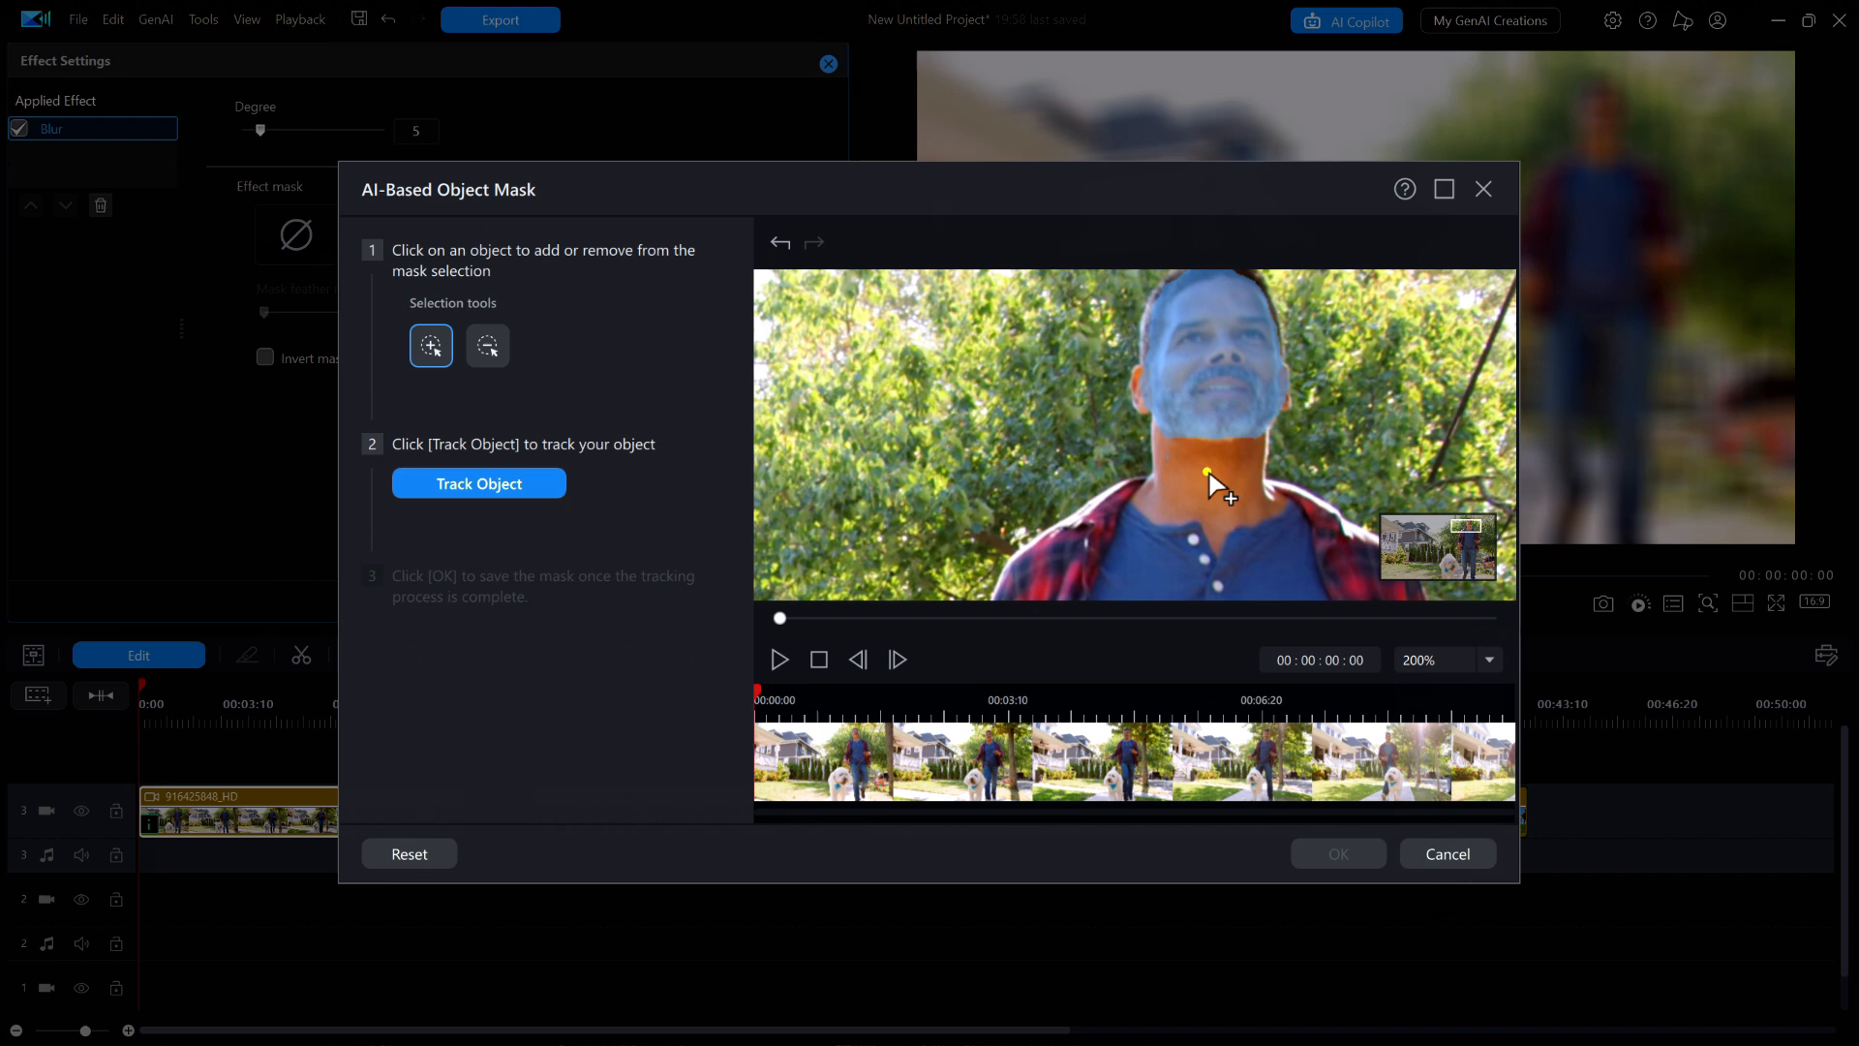
left_click(1137, 370)
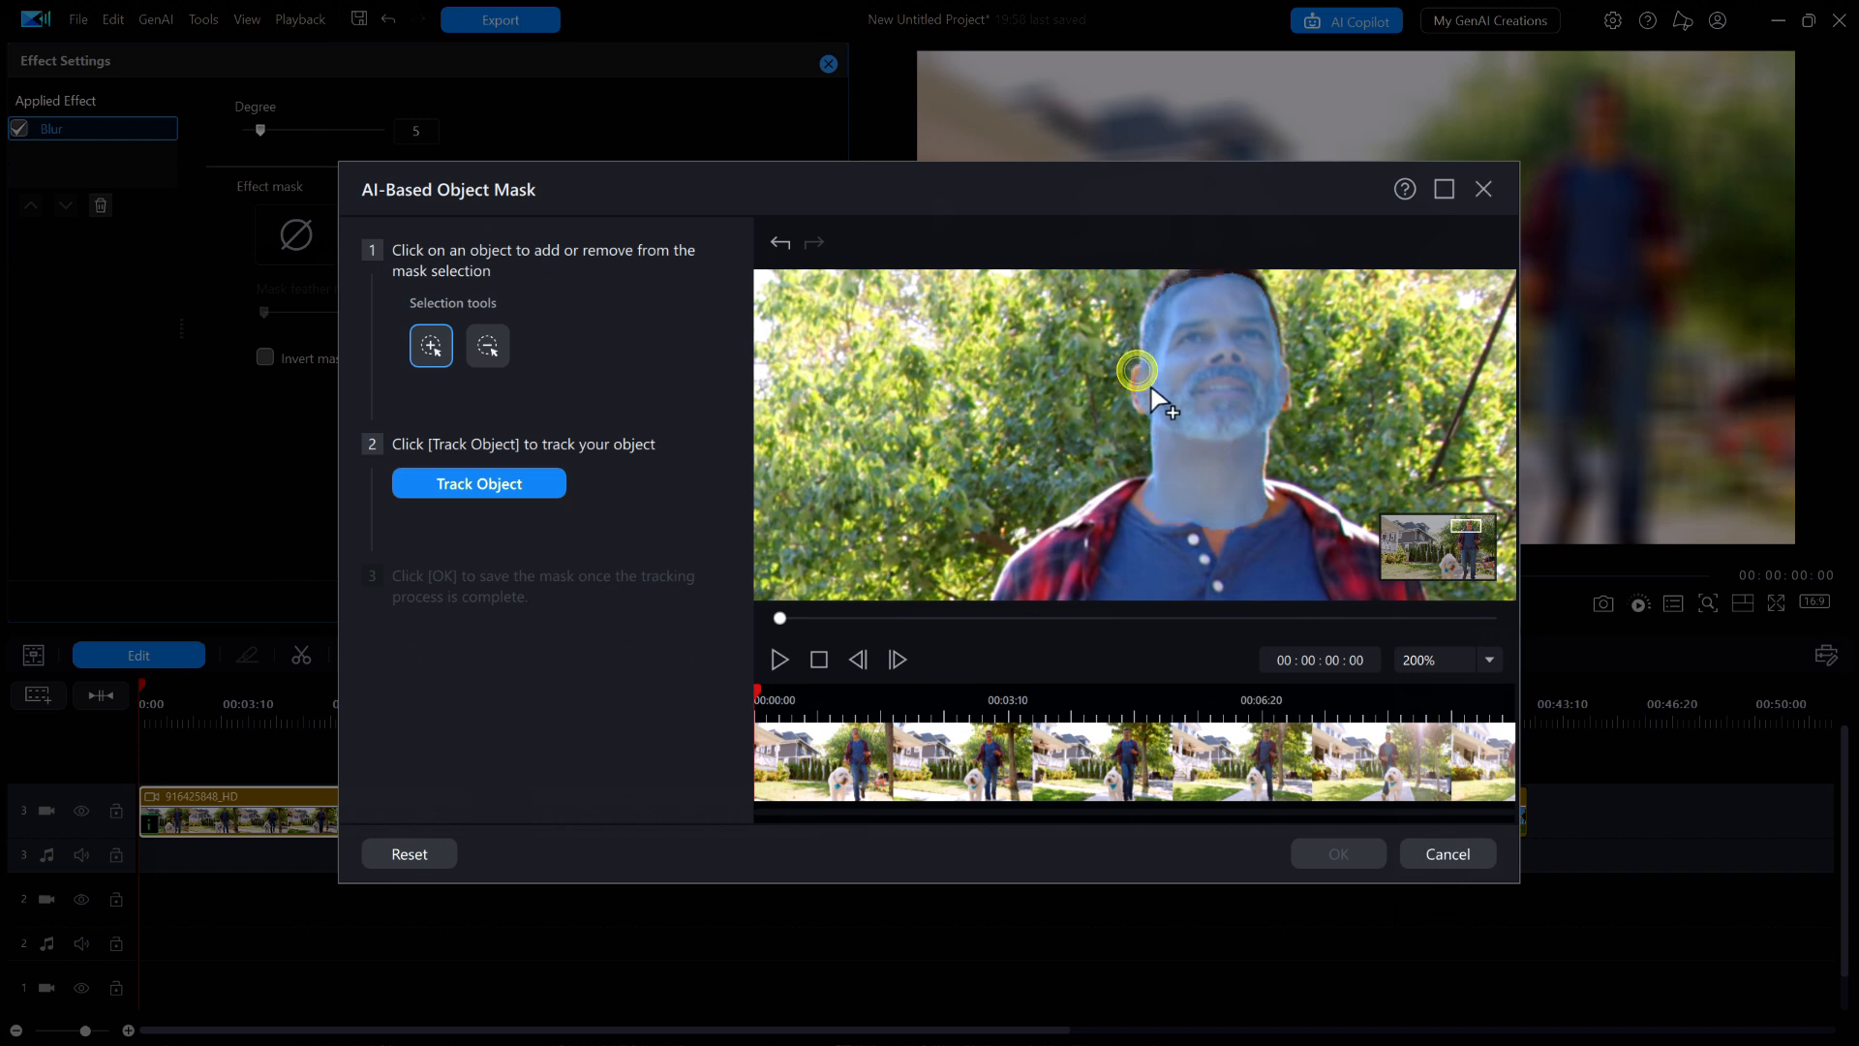
left_click(1284, 399)
left_click(1195, 269)
Track the selected head through the video, save the object mask for the Blur effect and play the clip to check it
left_click(1492, 658)
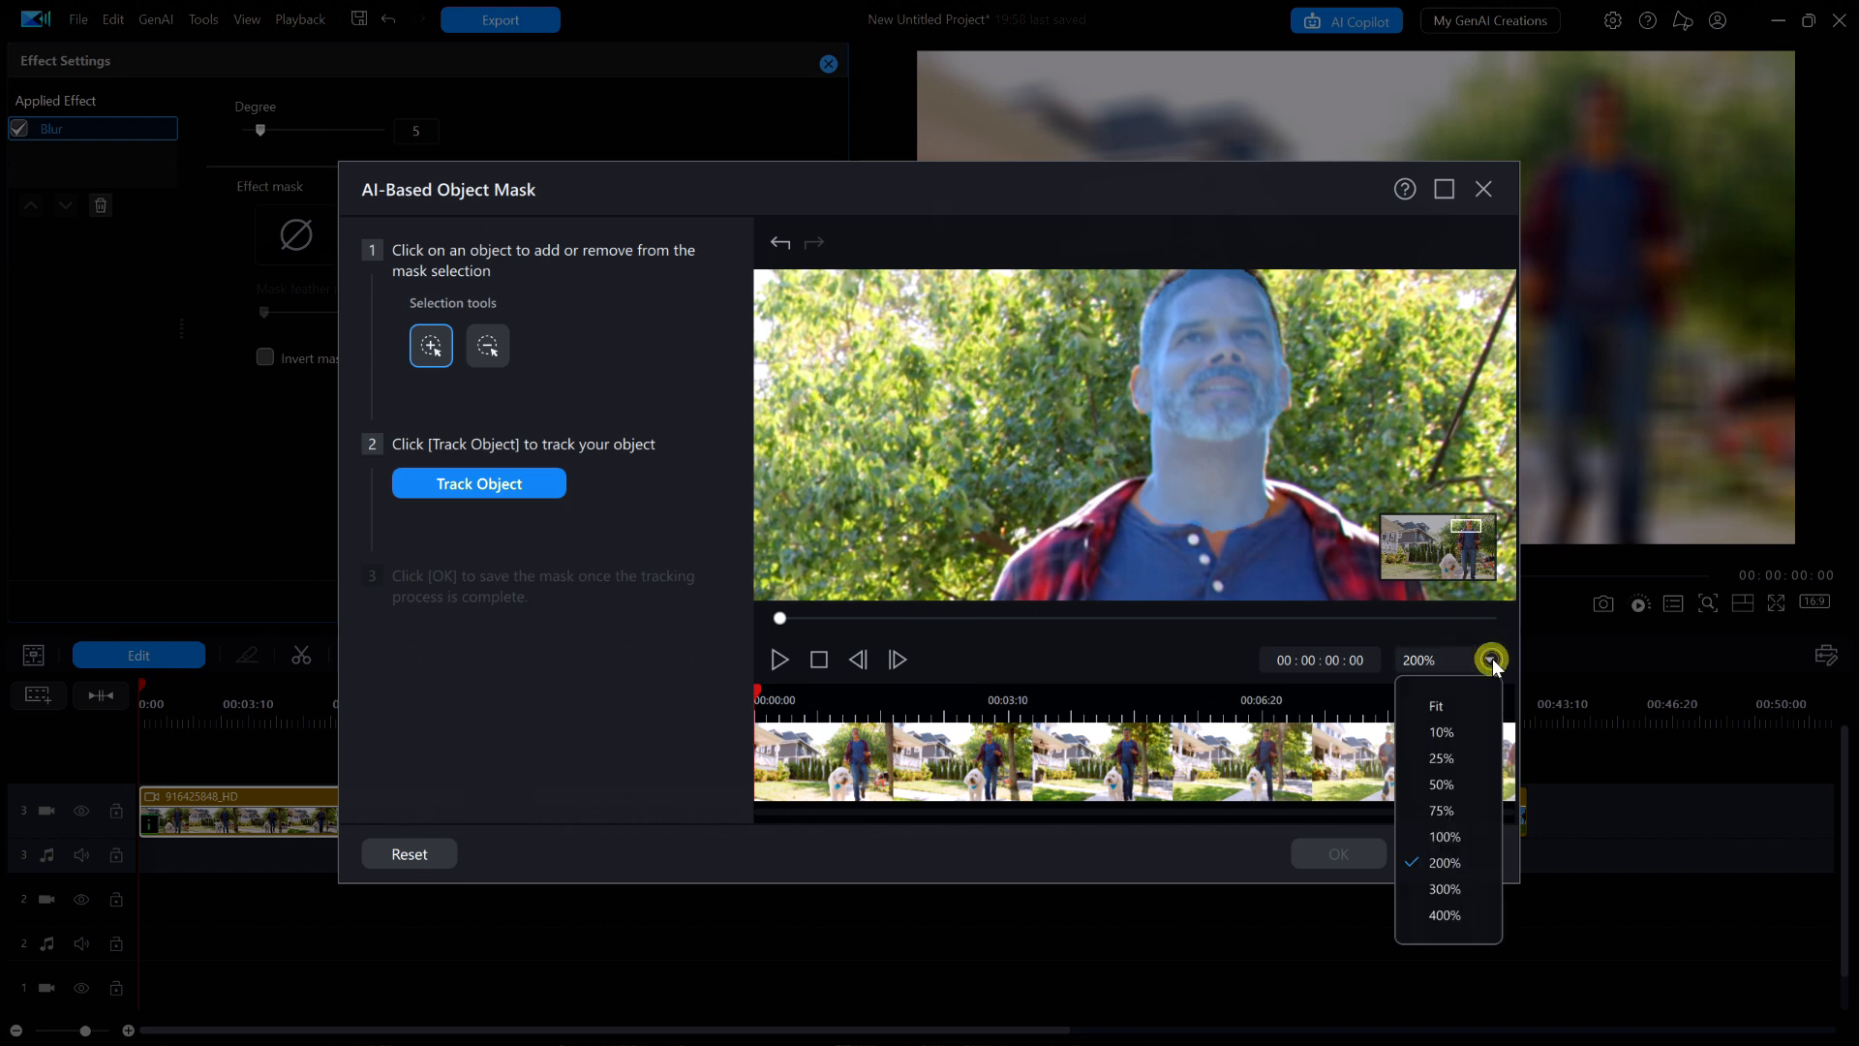
left_click(1443, 706)
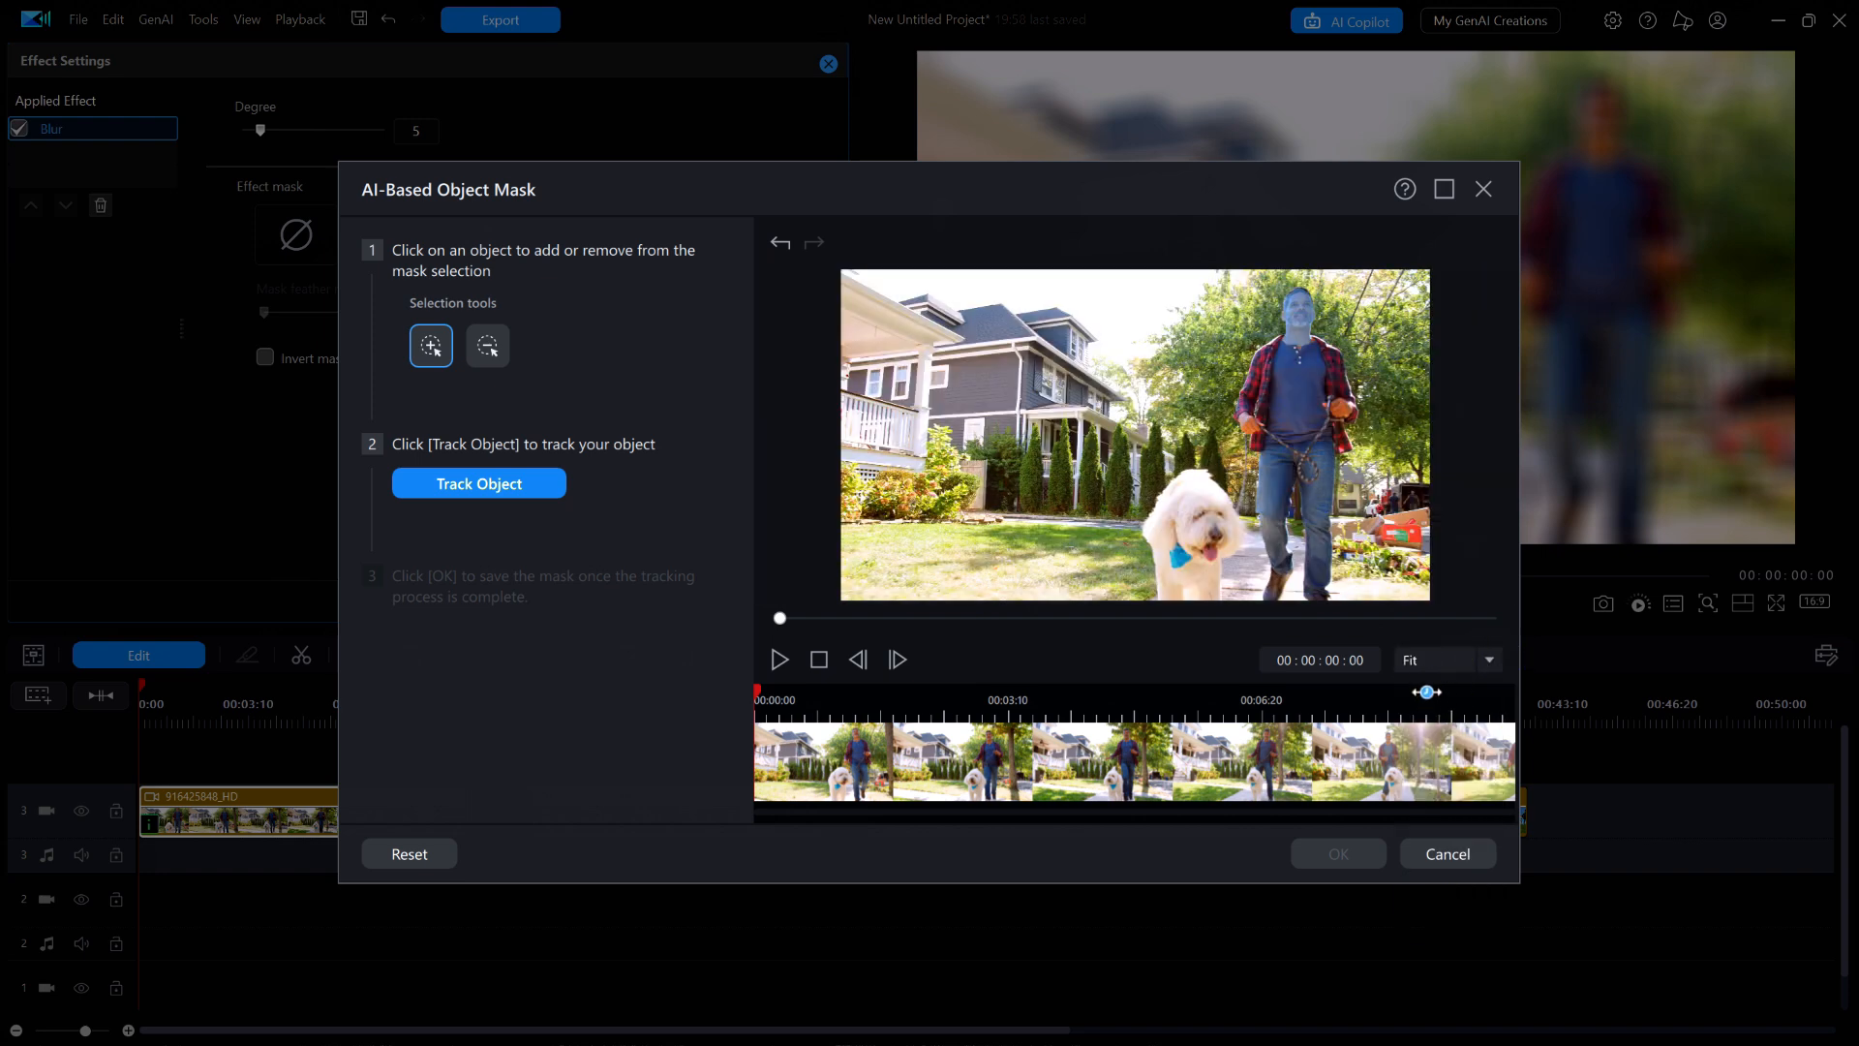
left_click(519, 484)
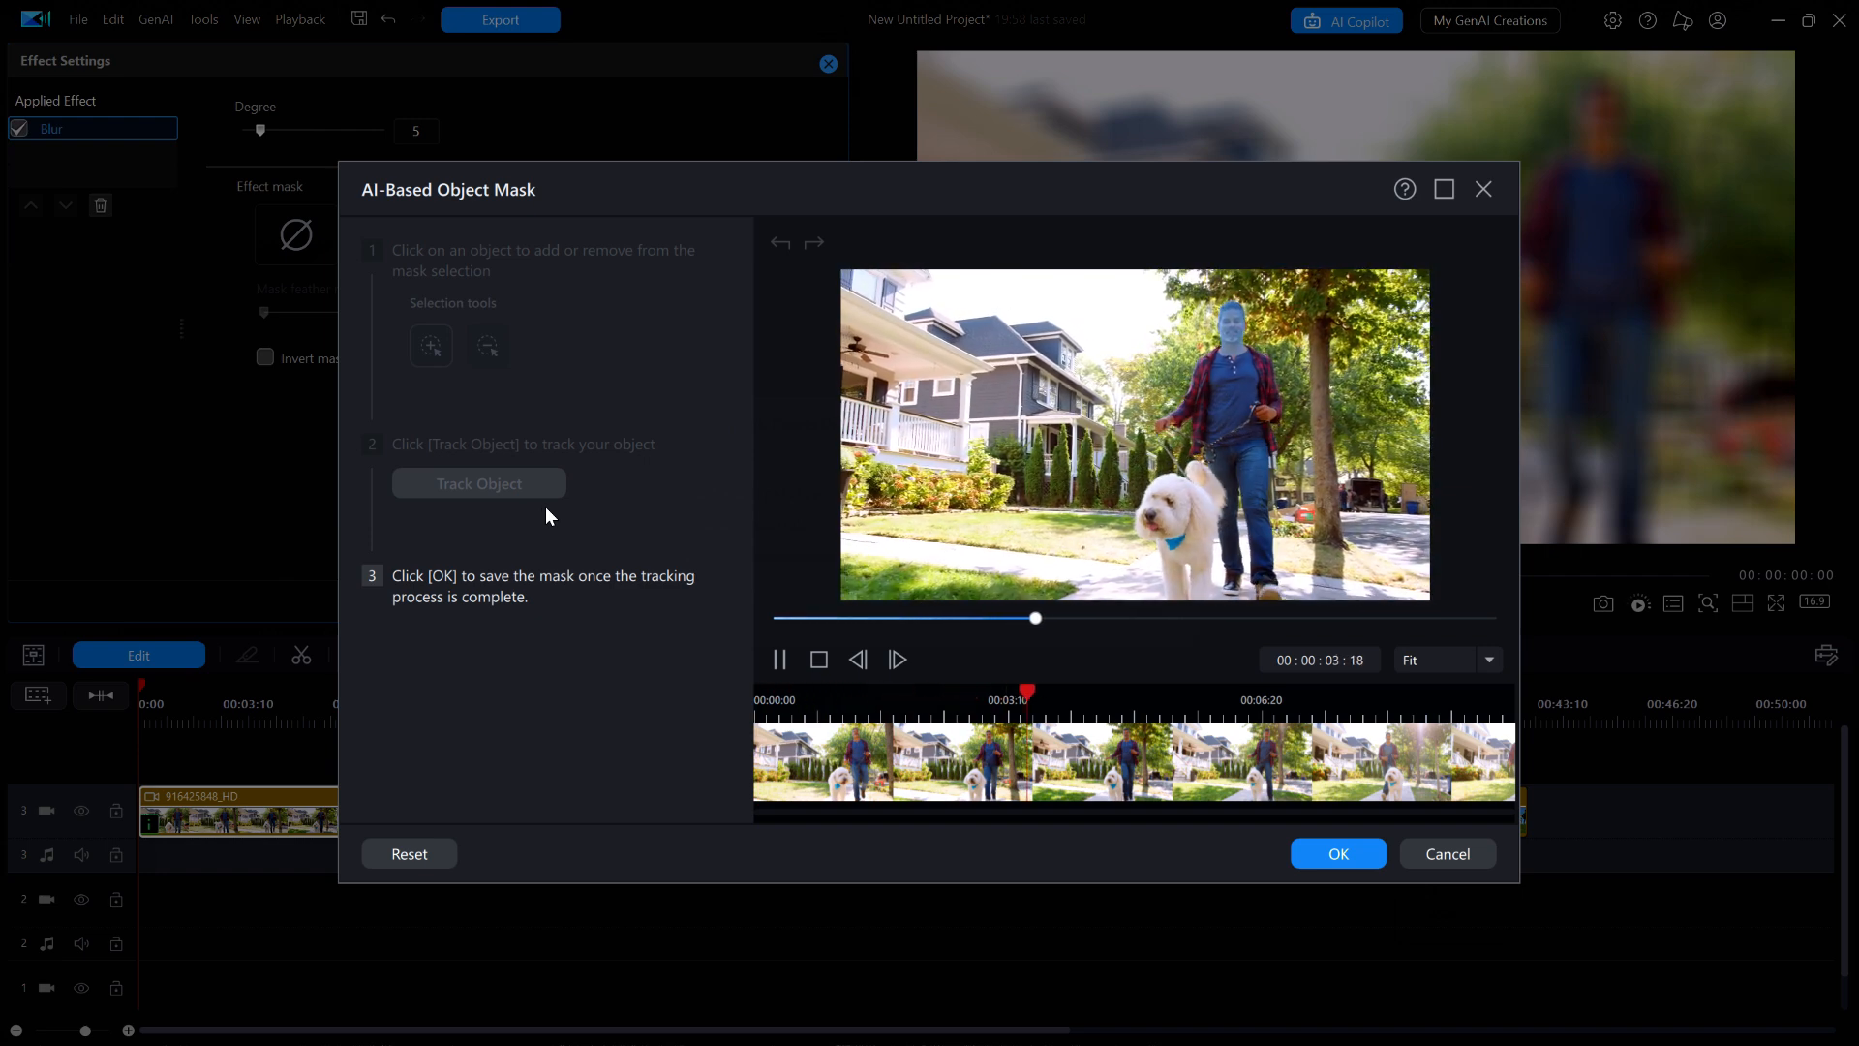
left_click(1350, 857)
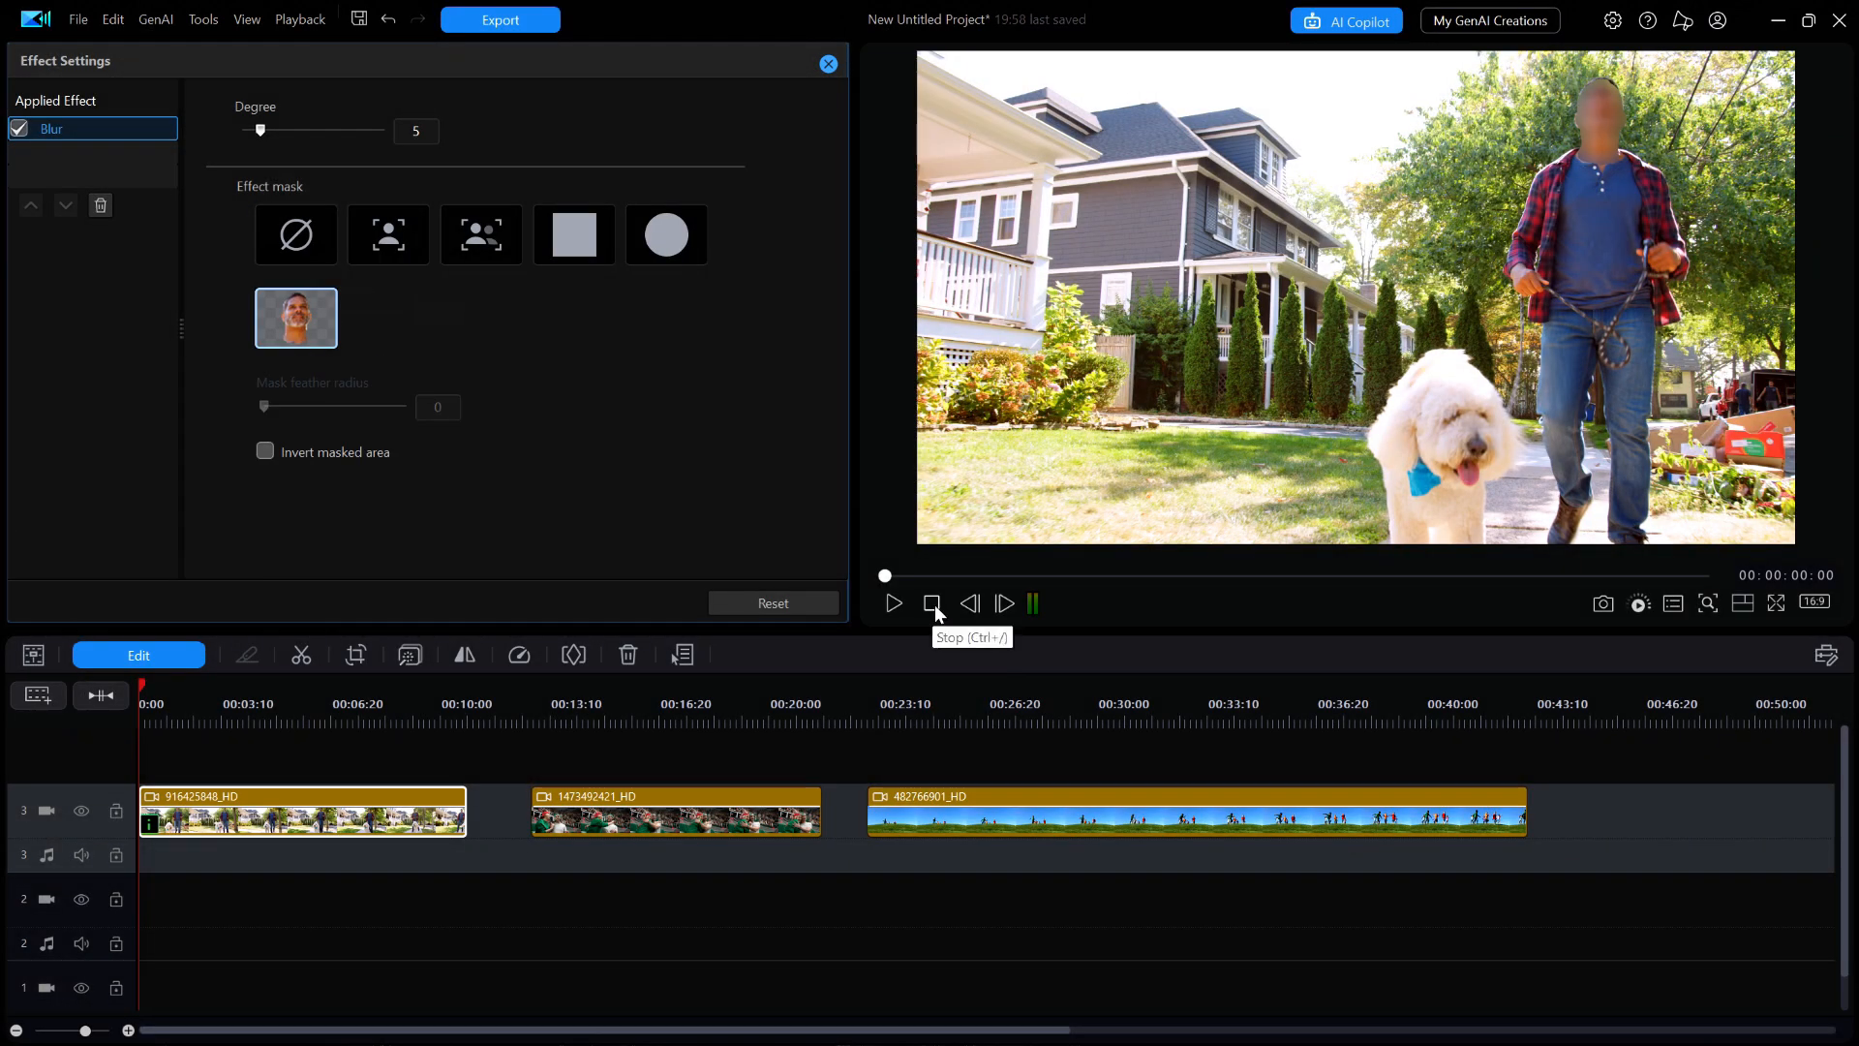
left_click(894, 604)
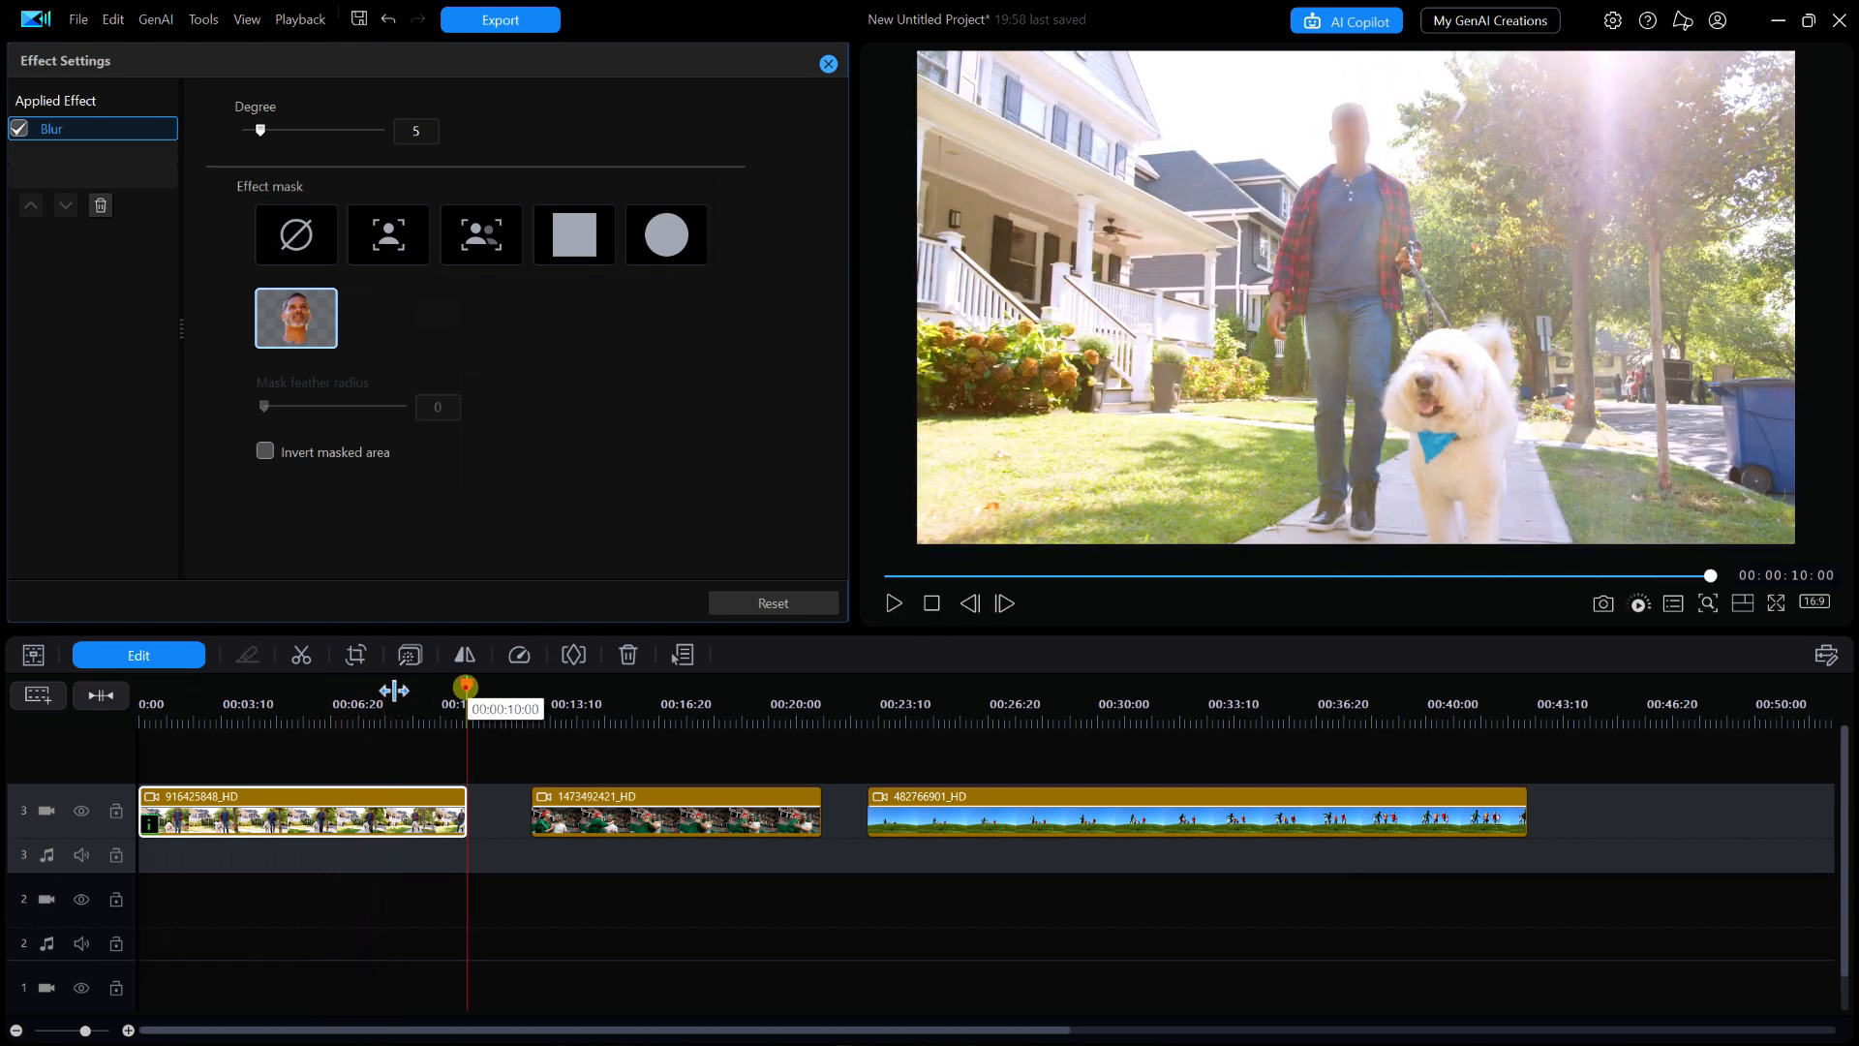
left_click(322, 697)
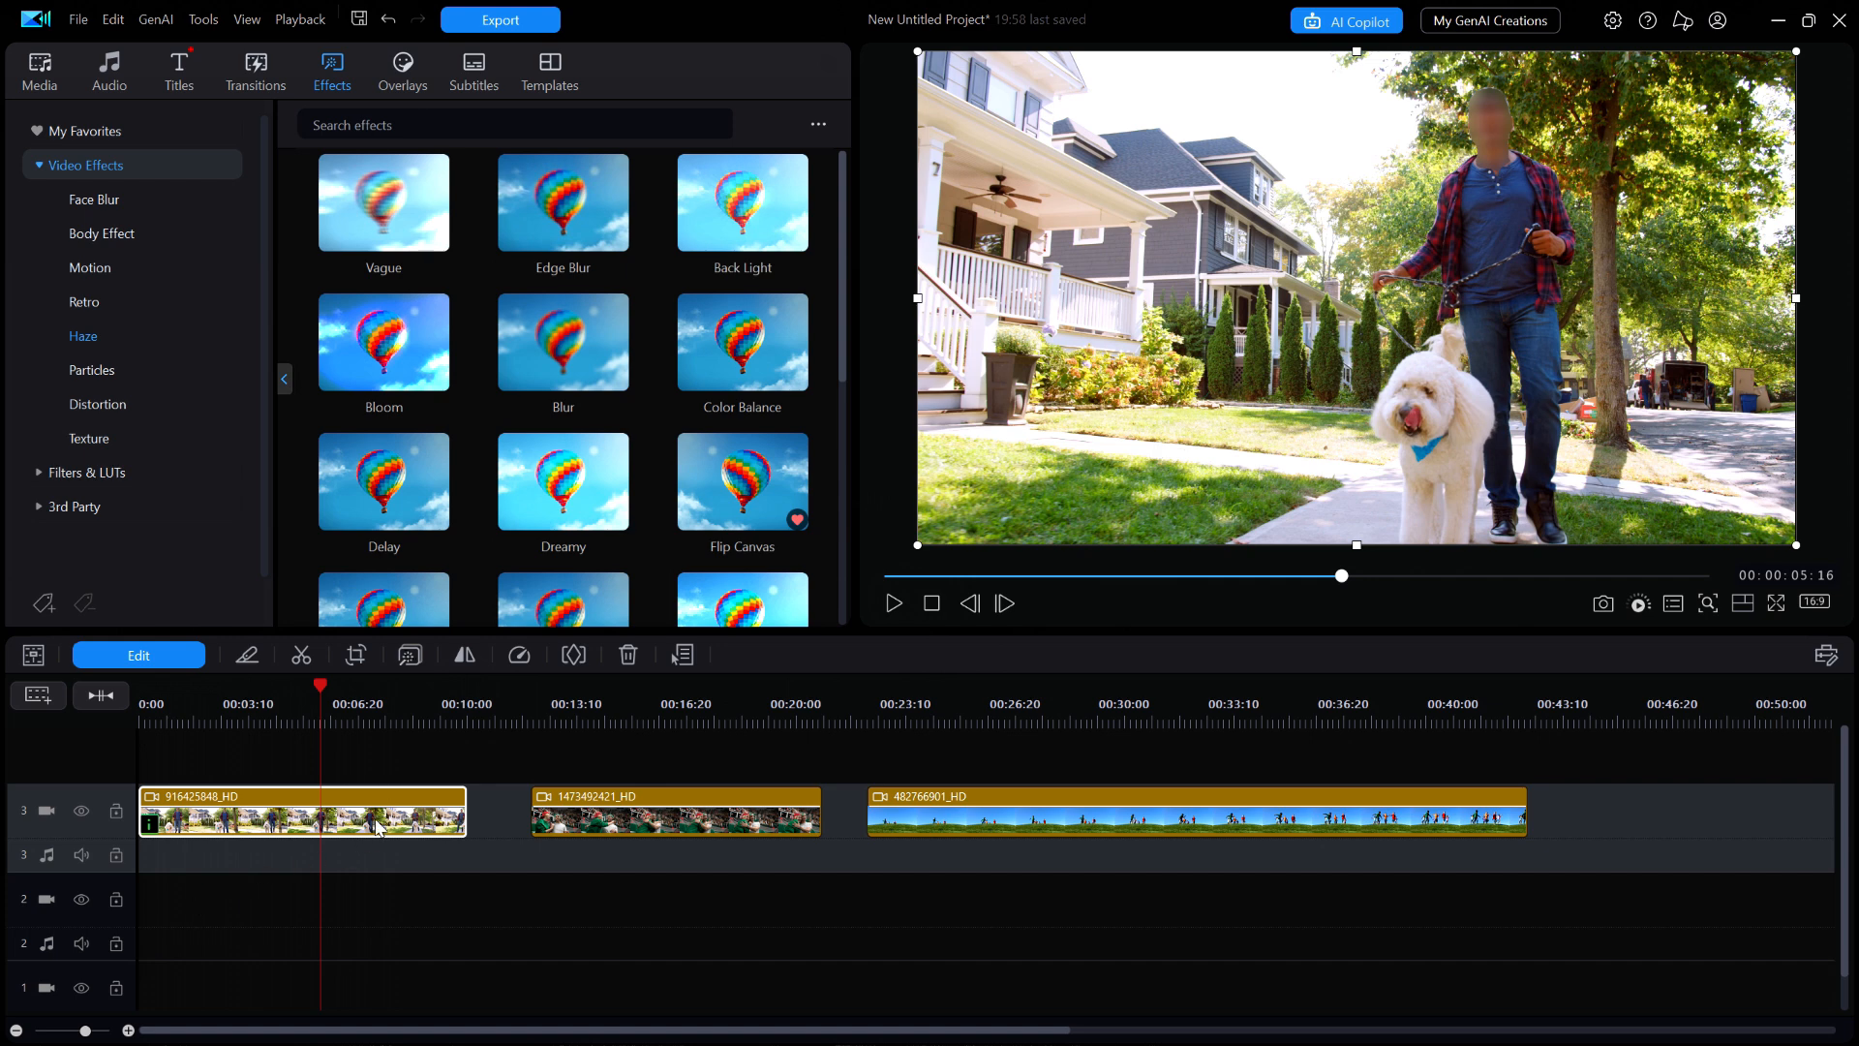
key("Delete")
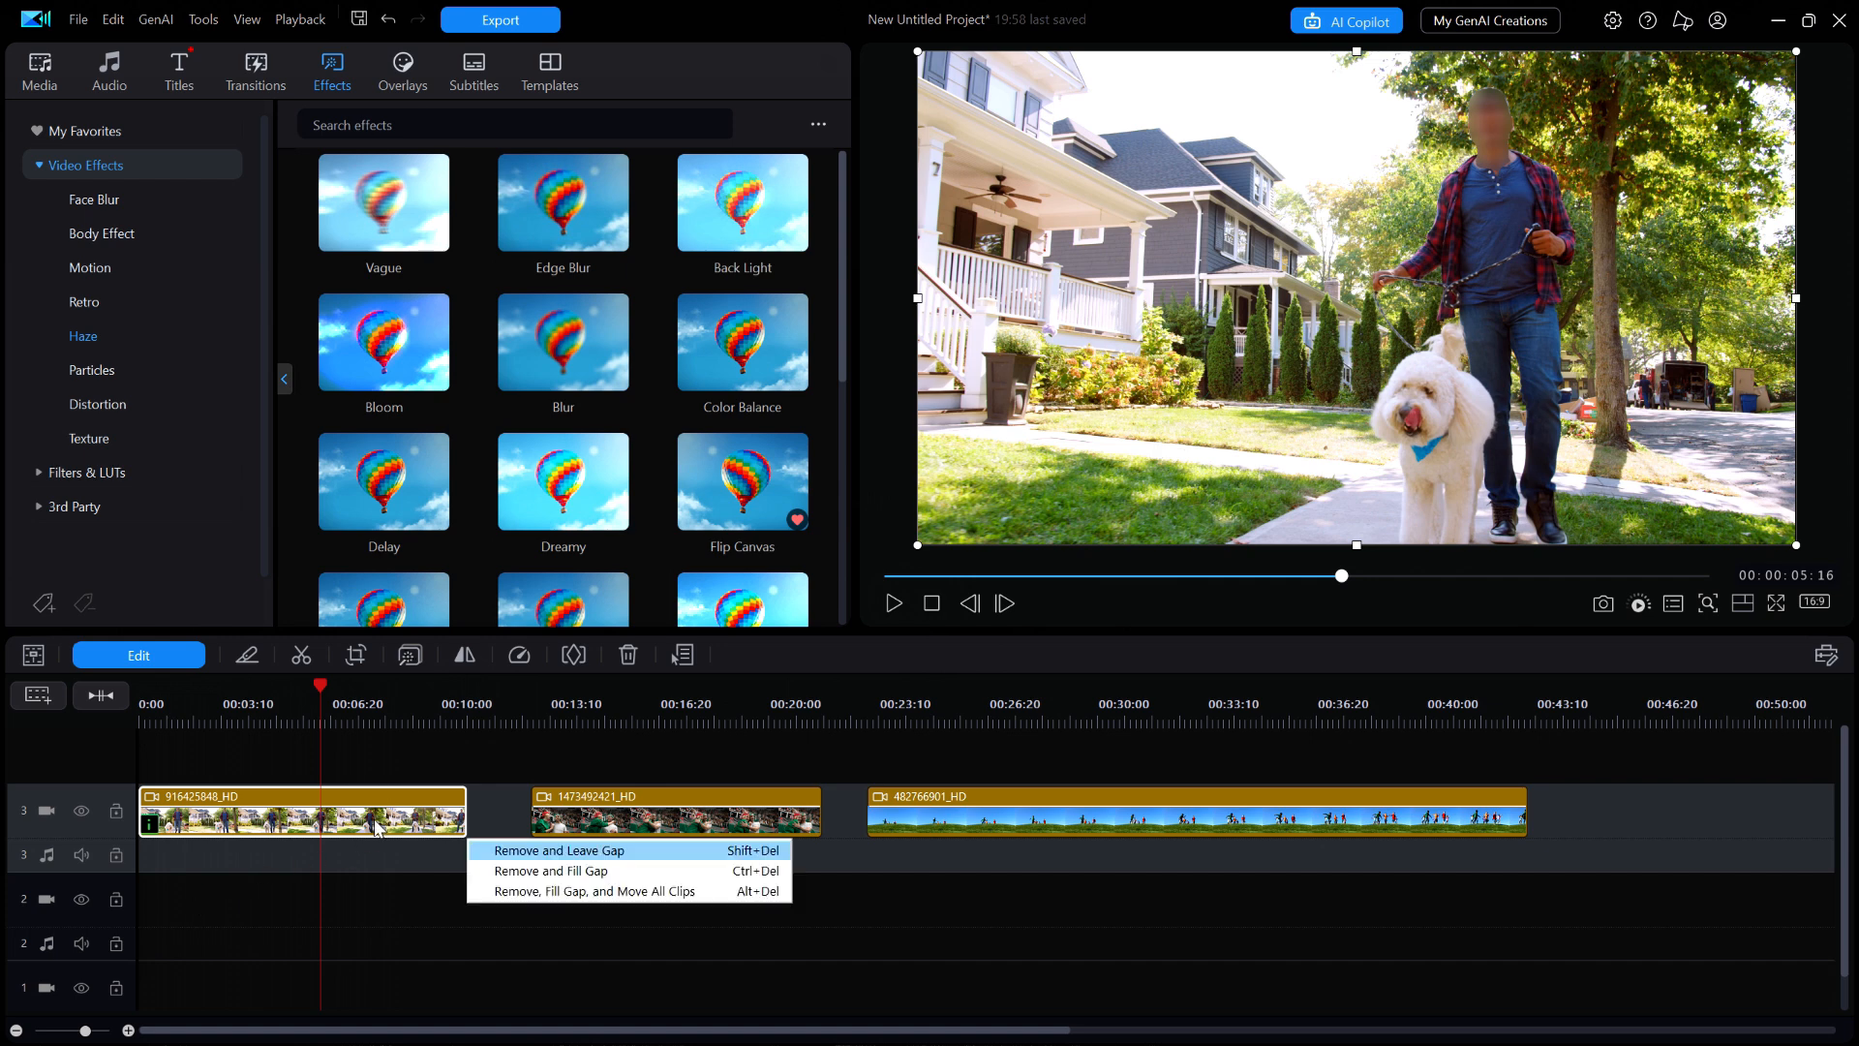
left_click(621, 873)
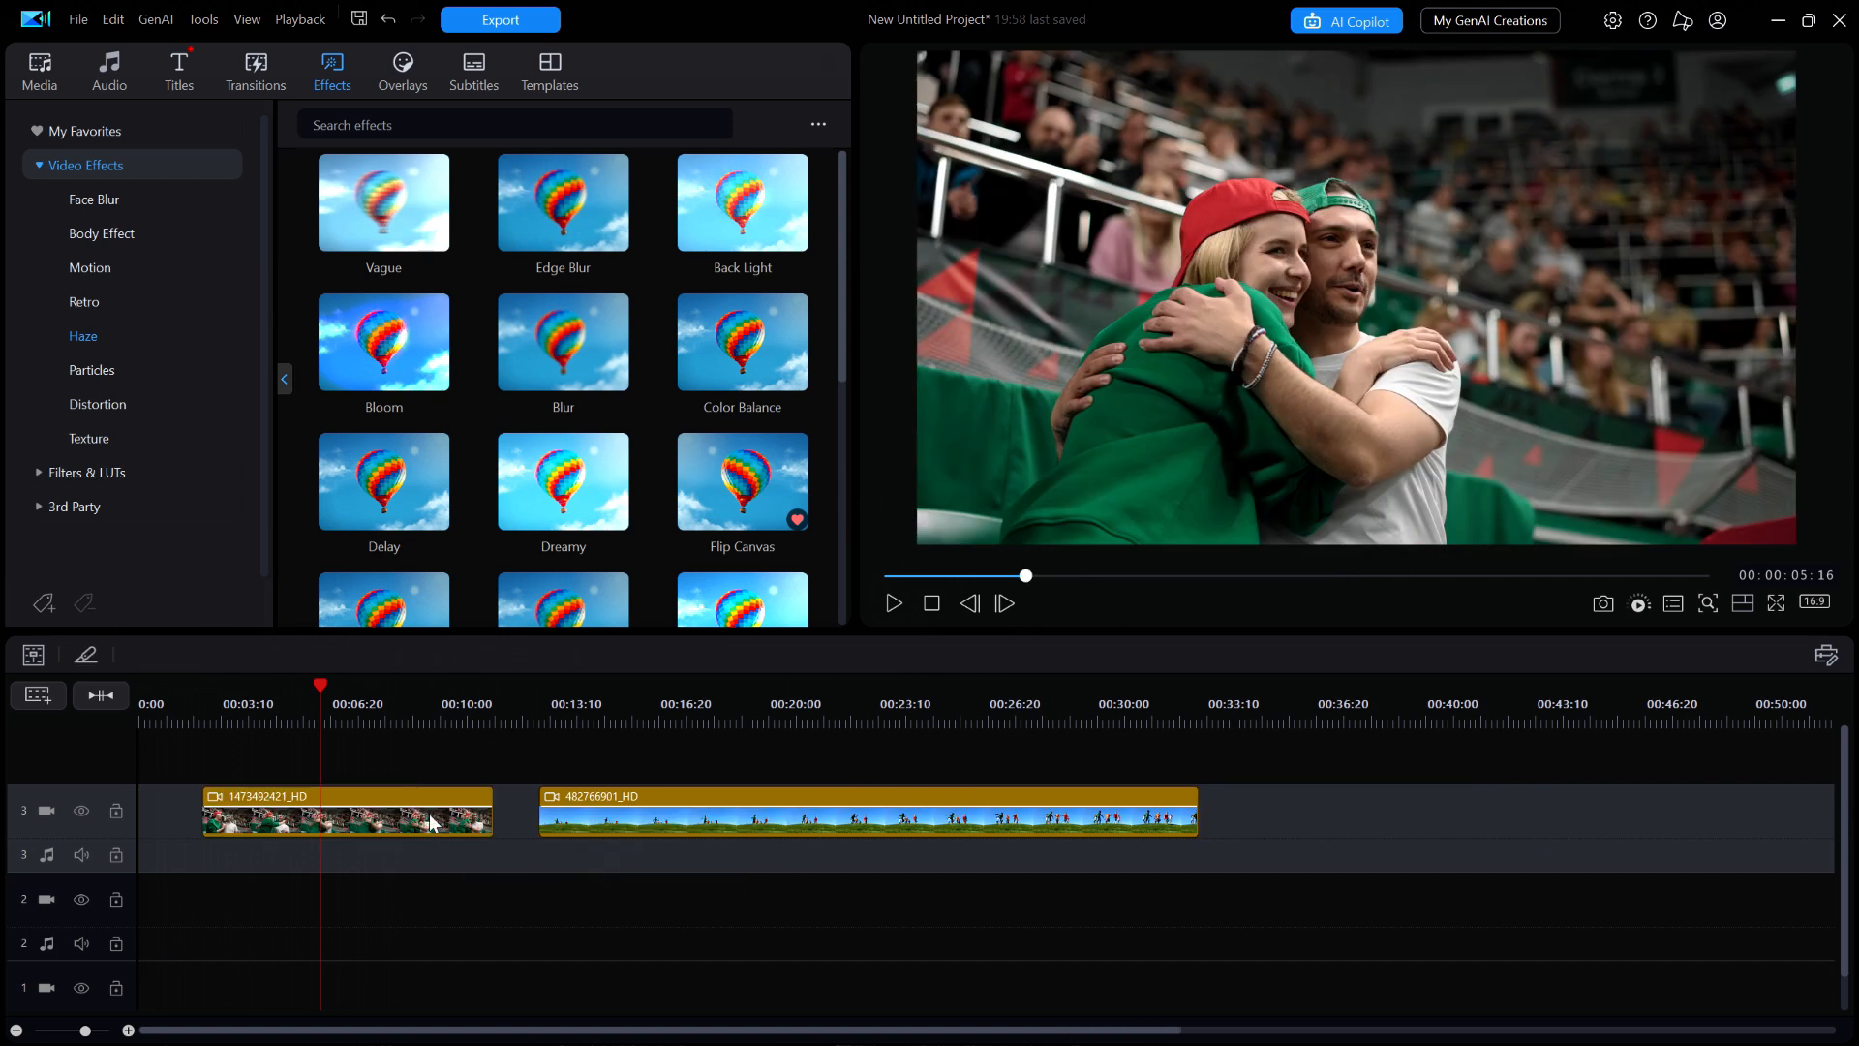
left_click_drag(424, 807, 360, 808)
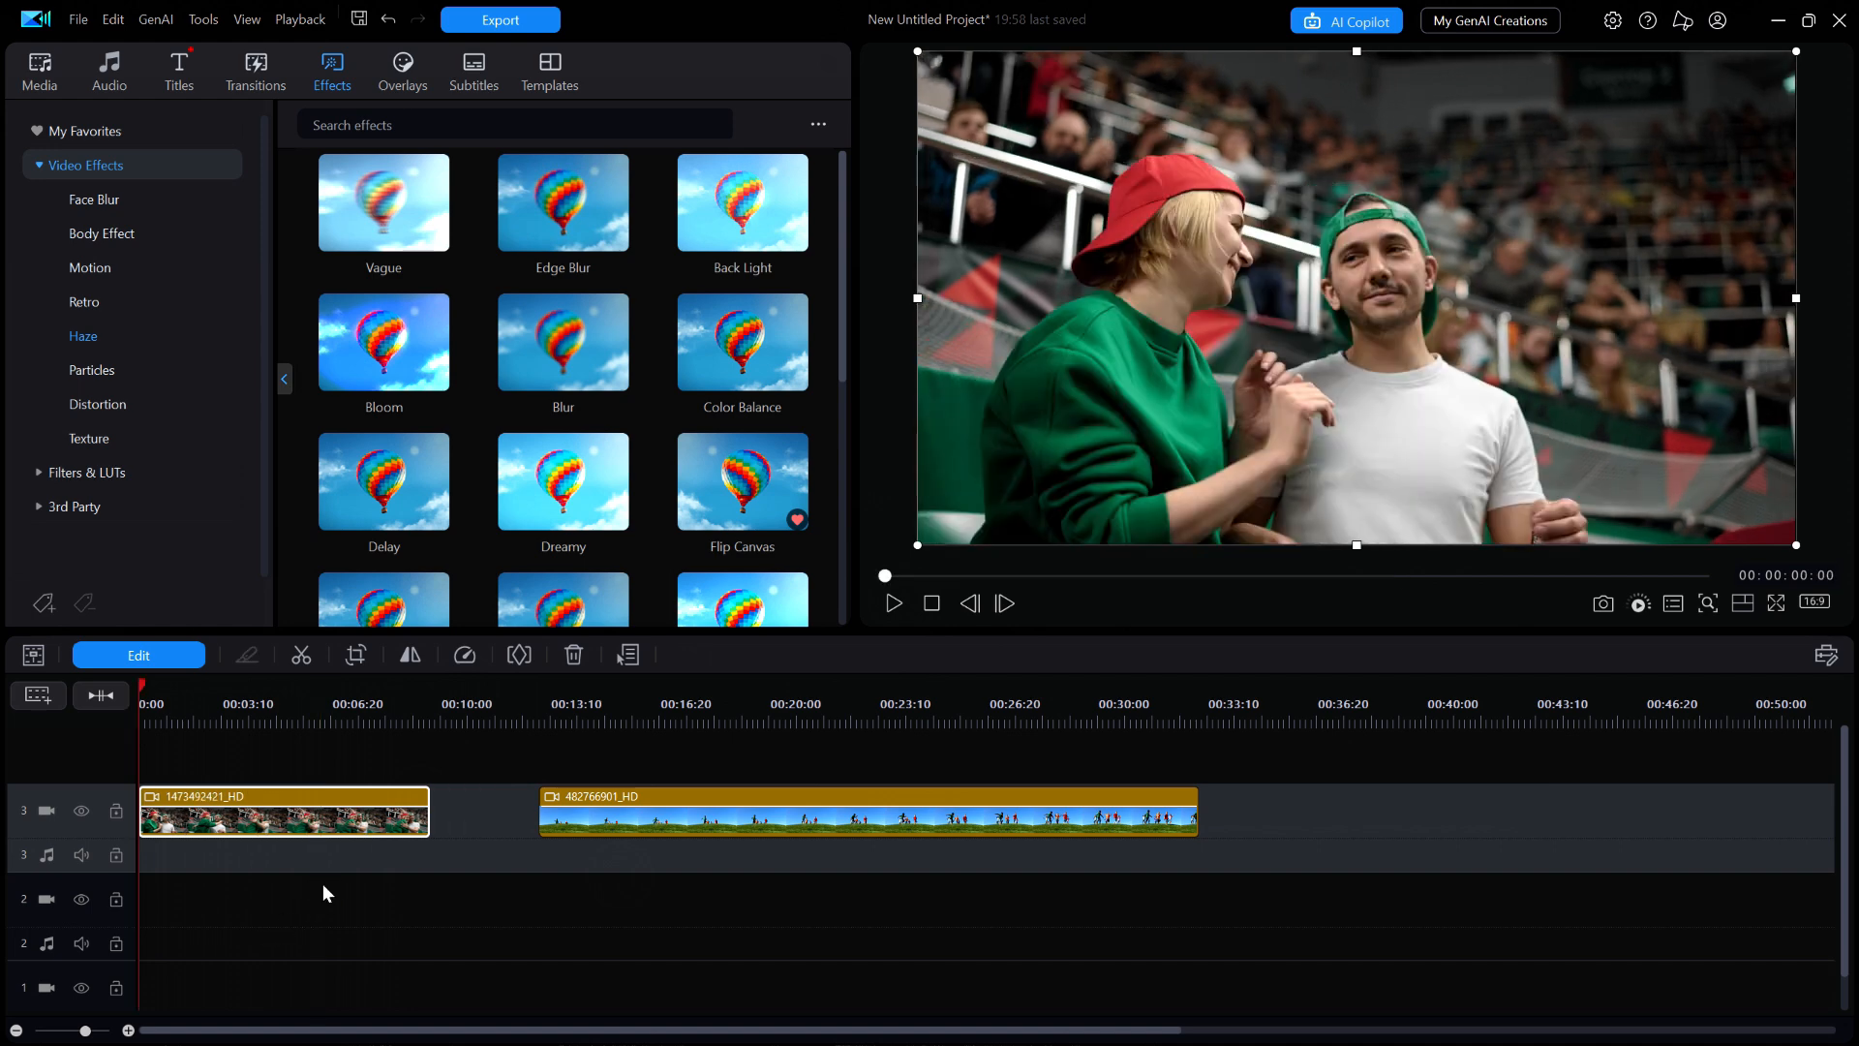
left_click(895, 606)
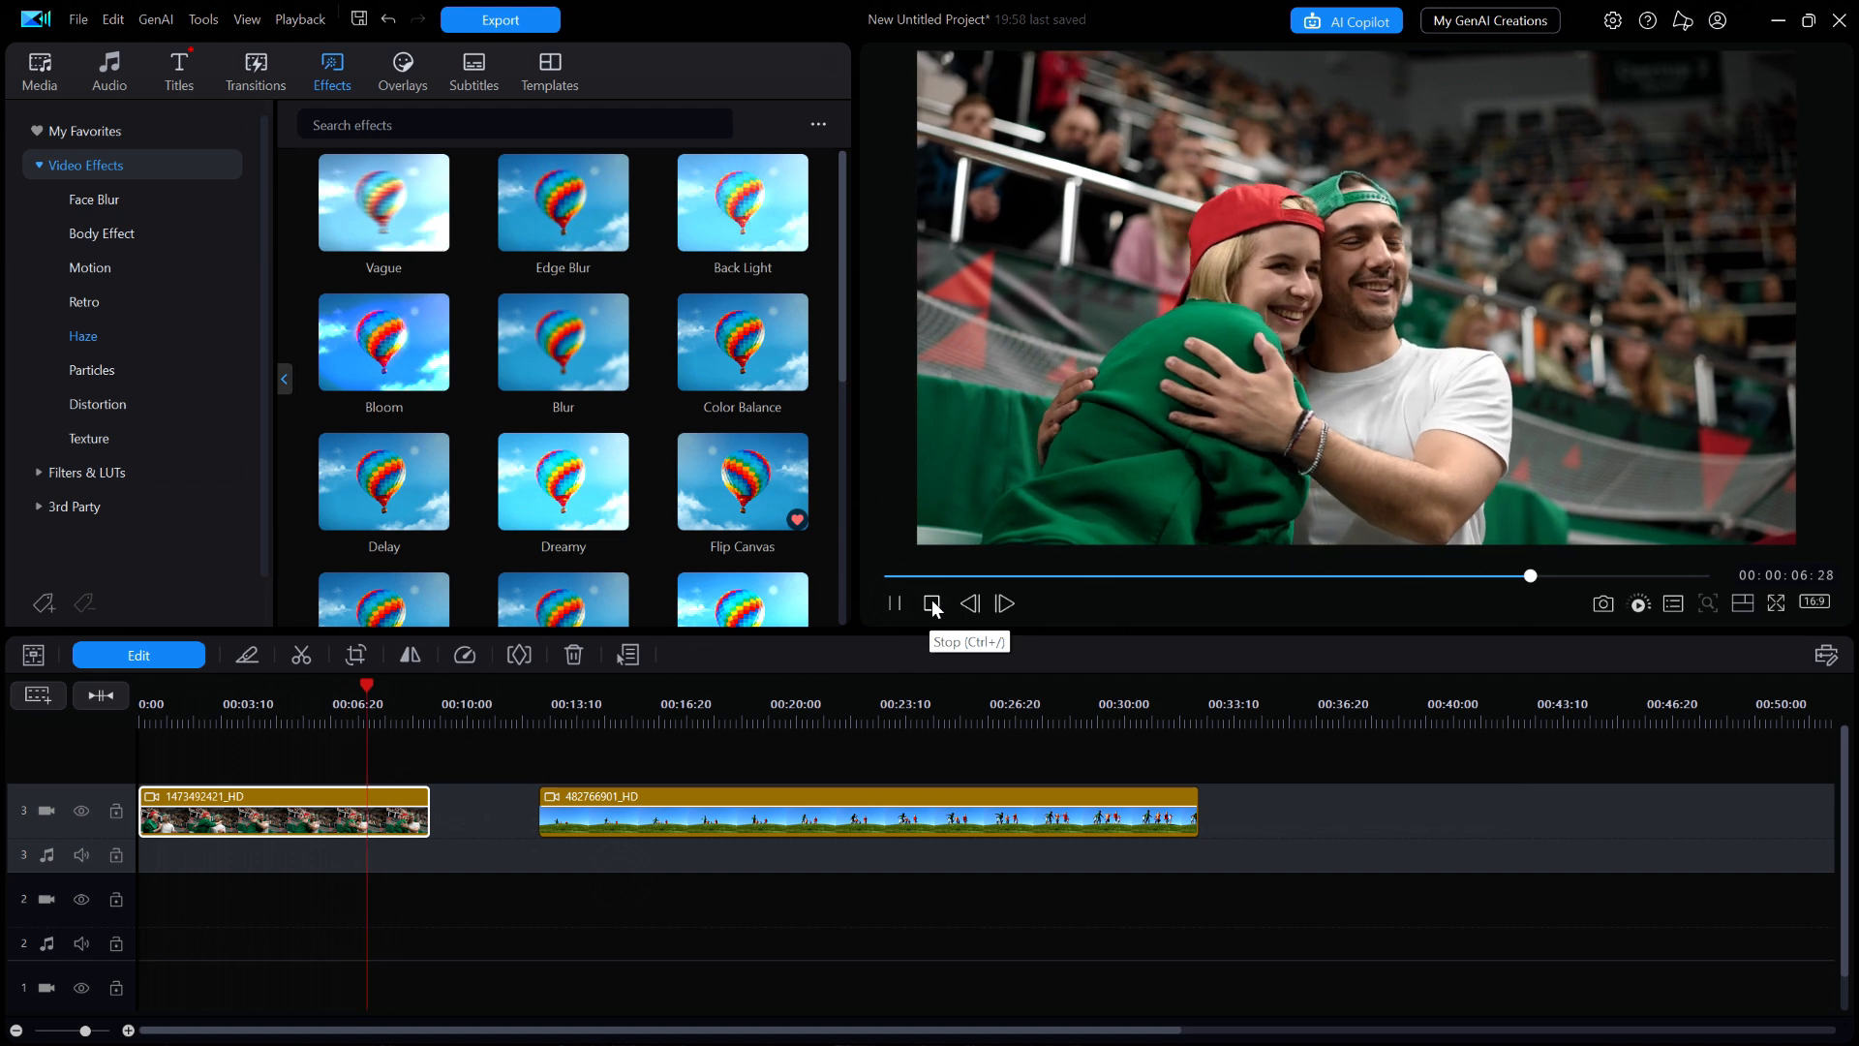
left_click(932, 604)
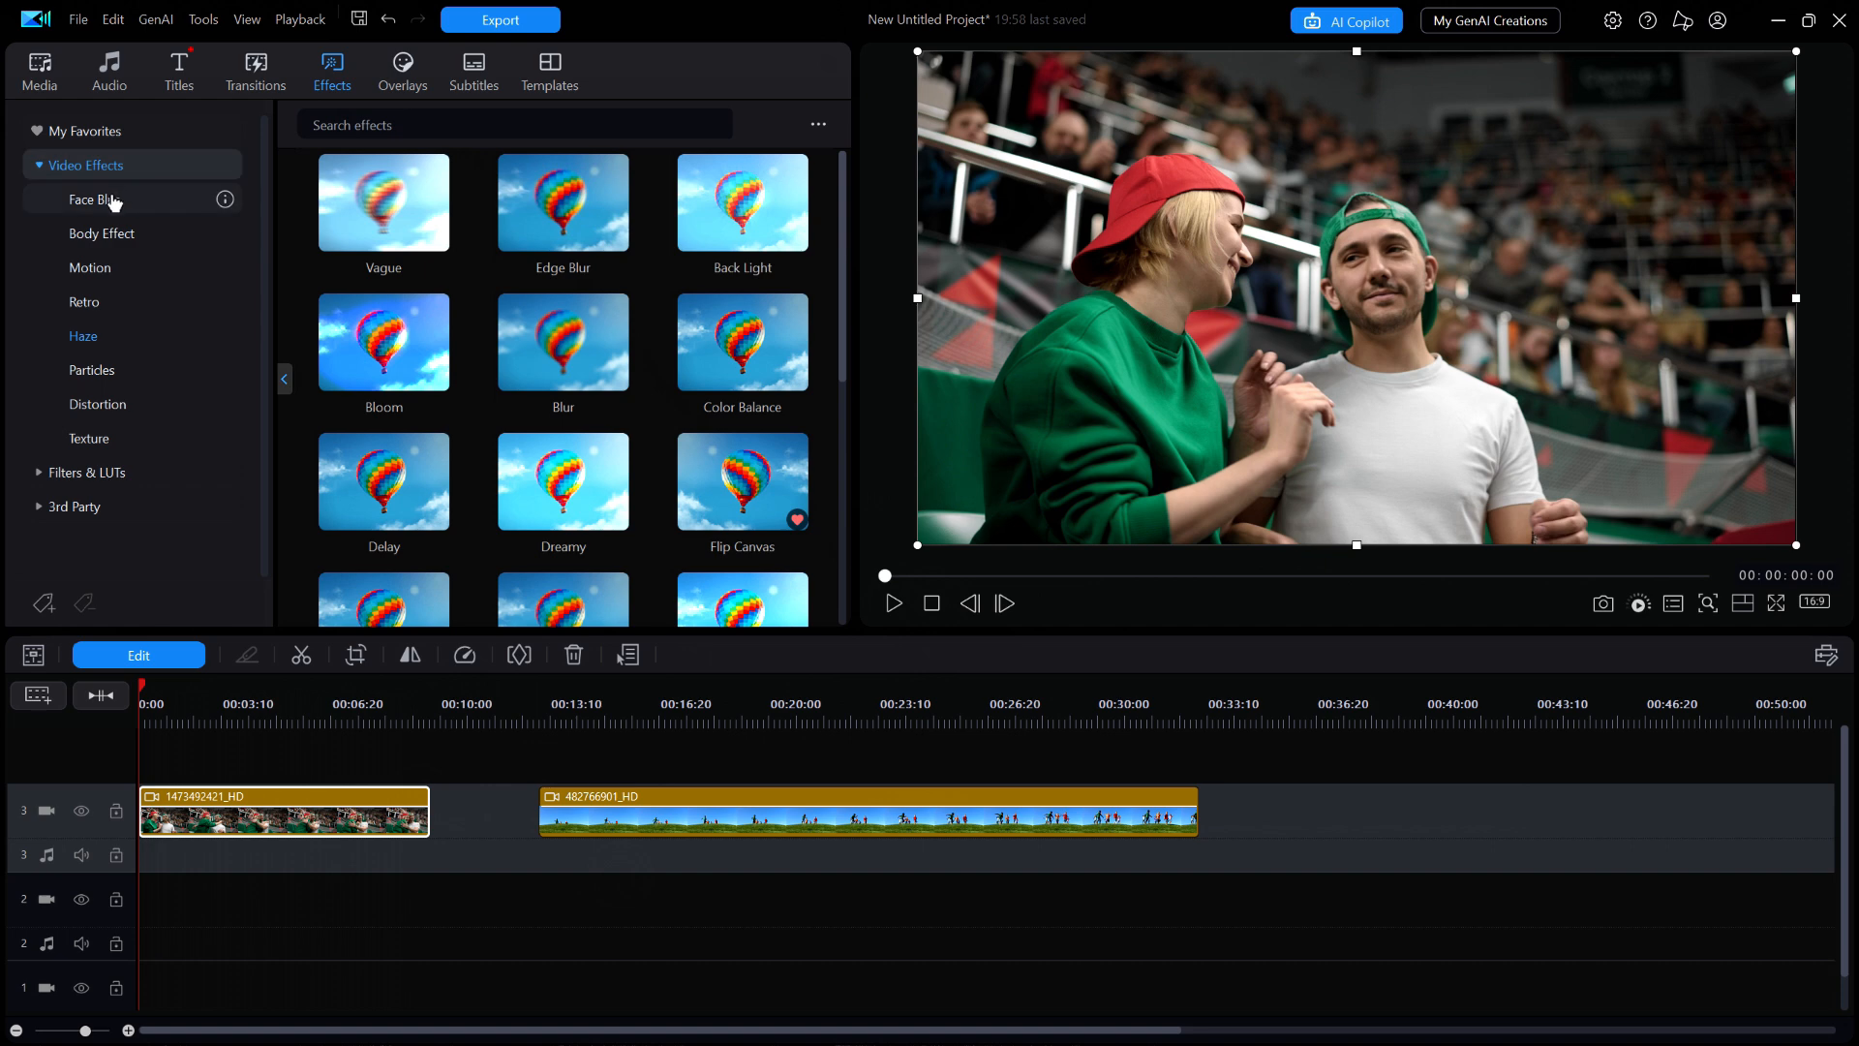
left_click(96, 307)
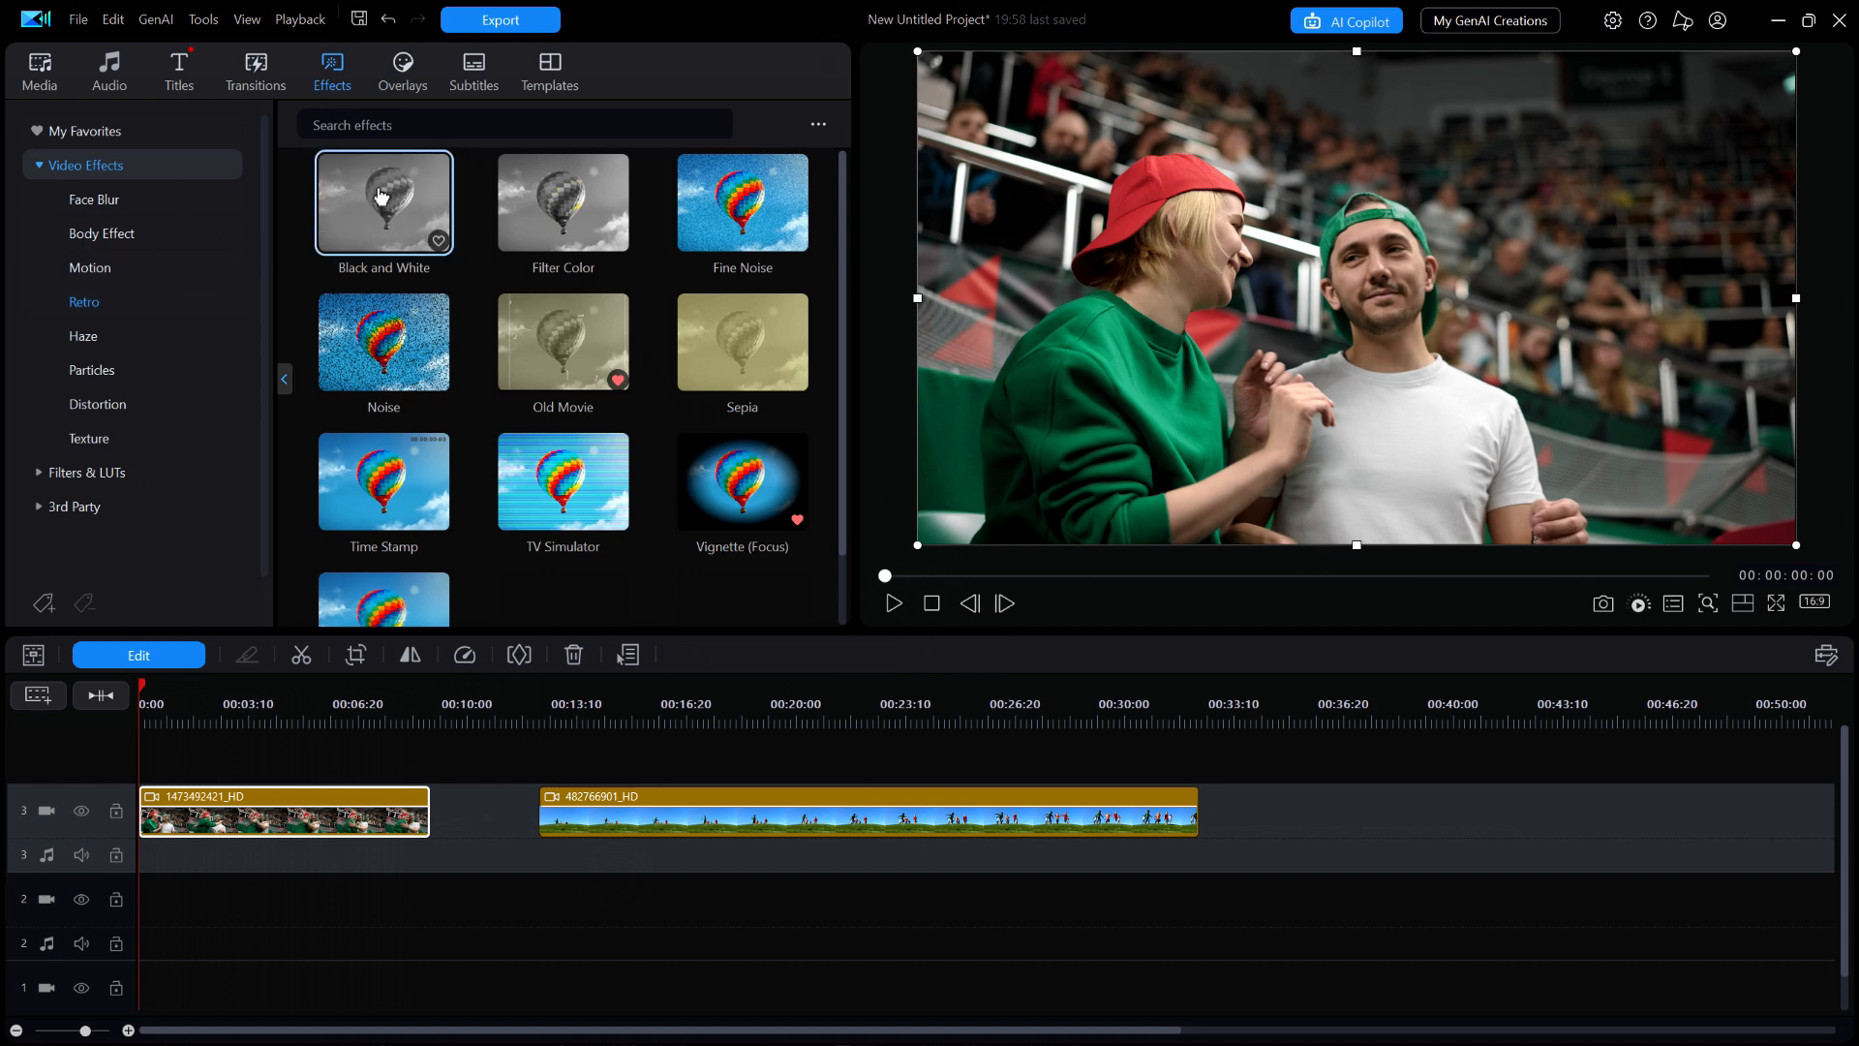
mouse_move(381, 197)
left_mouse_down()
mouse_move(374, 713)
mouse_move(310, 833)
mouse_move(216, 849)
mouse_move(165, 818)
left_mouse_up()
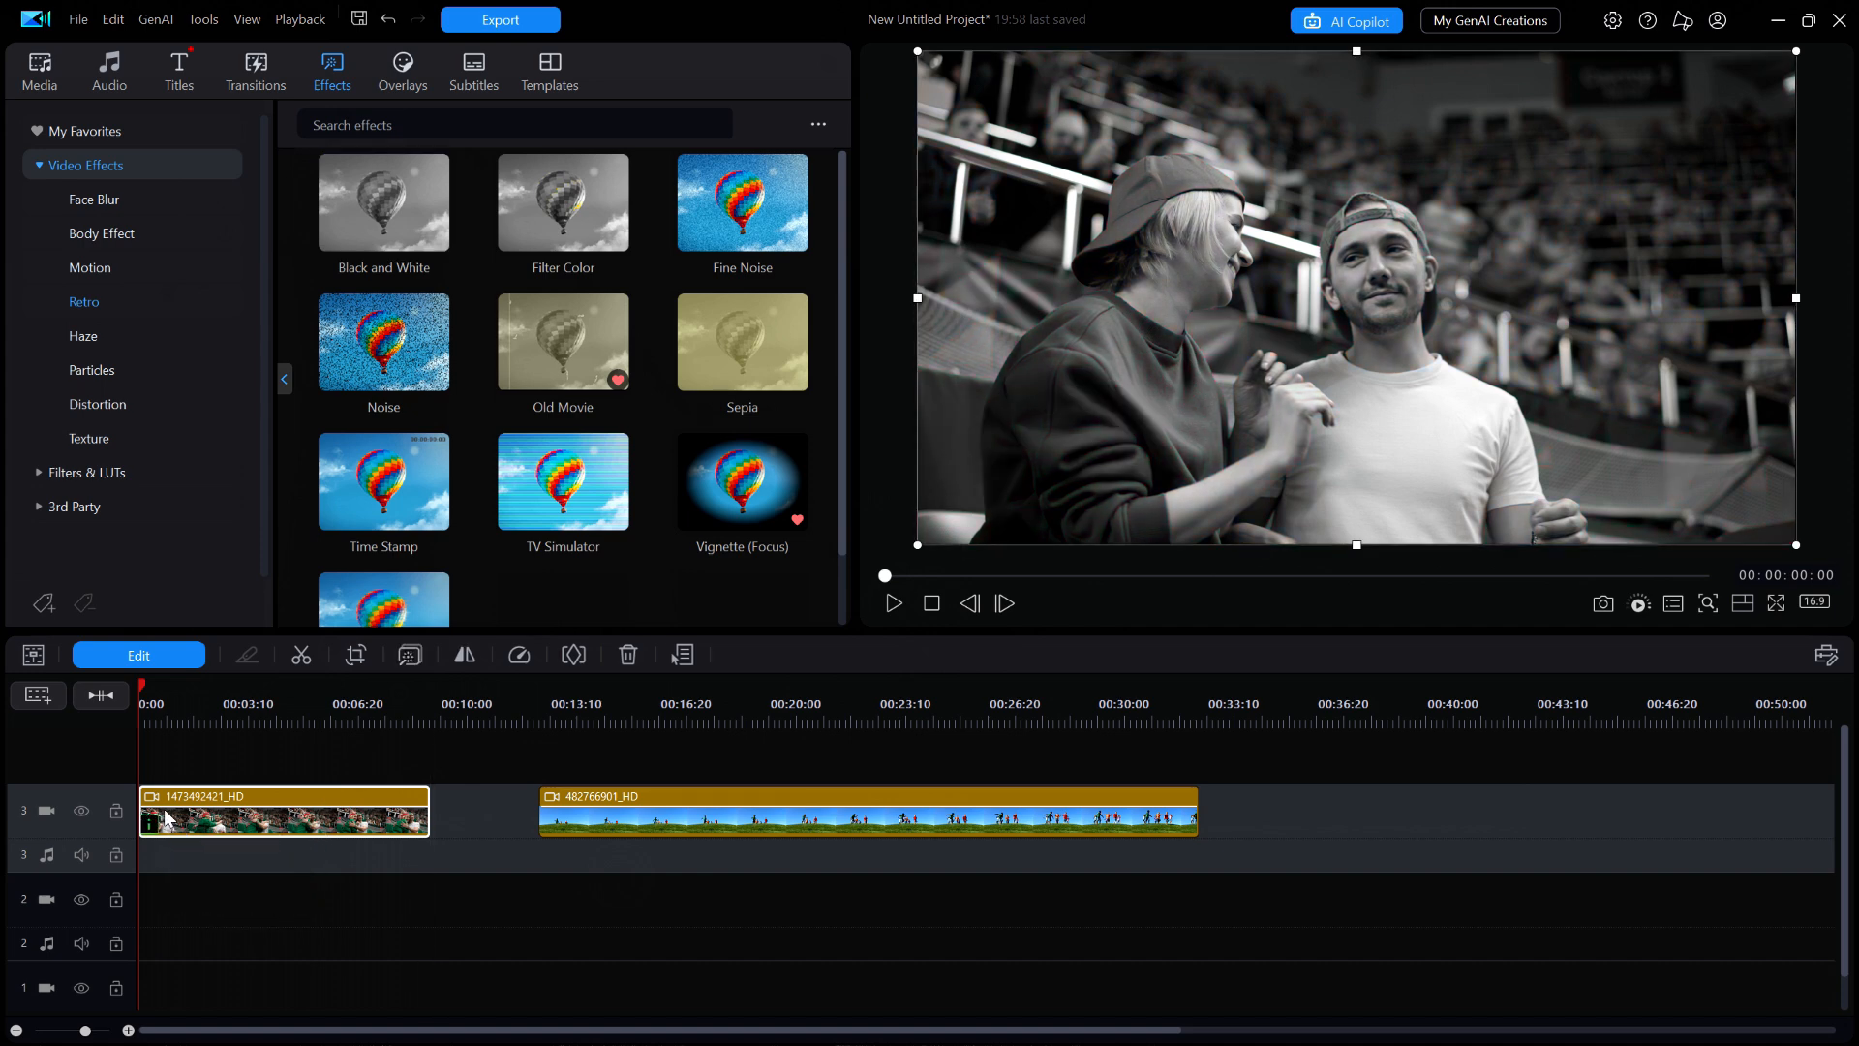
left_click(895, 605)
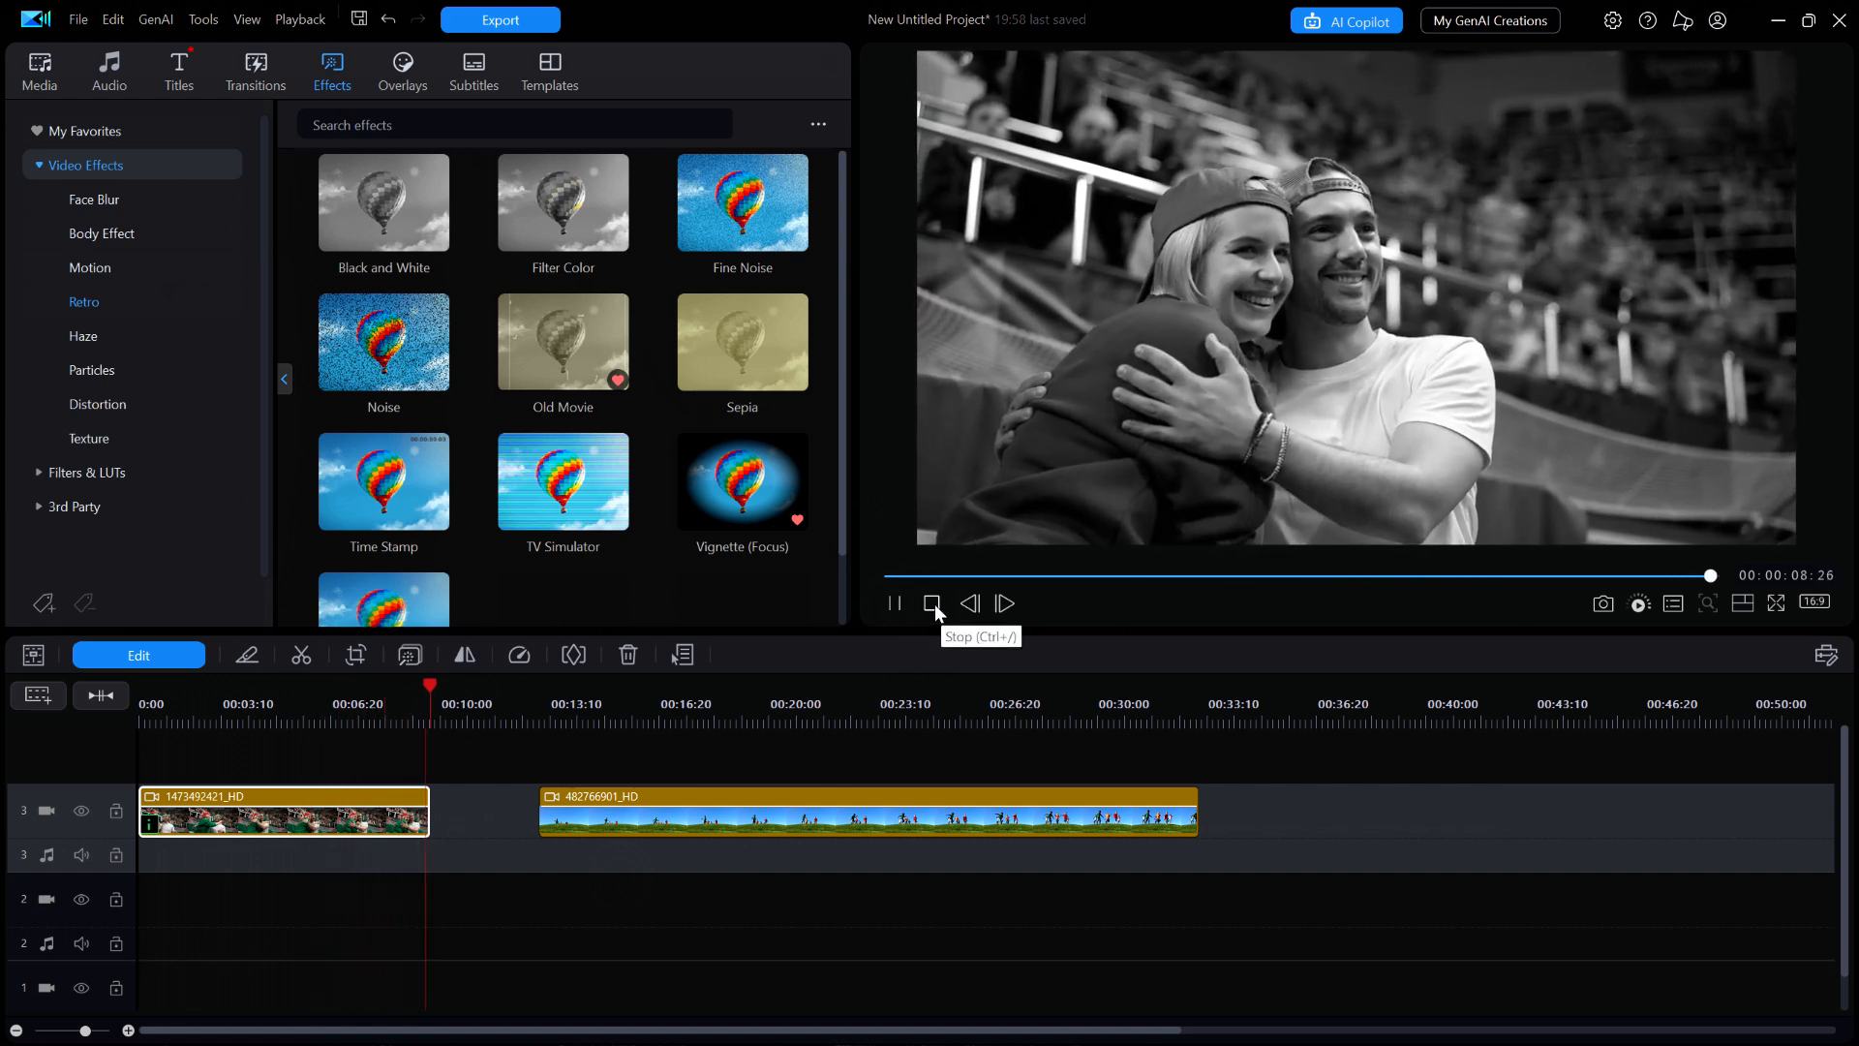
left_click(933, 604)
Limit the clip's Black and White effect to the couple with the multiple-people effect mask and play the clip to check it
left_click(411, 653)
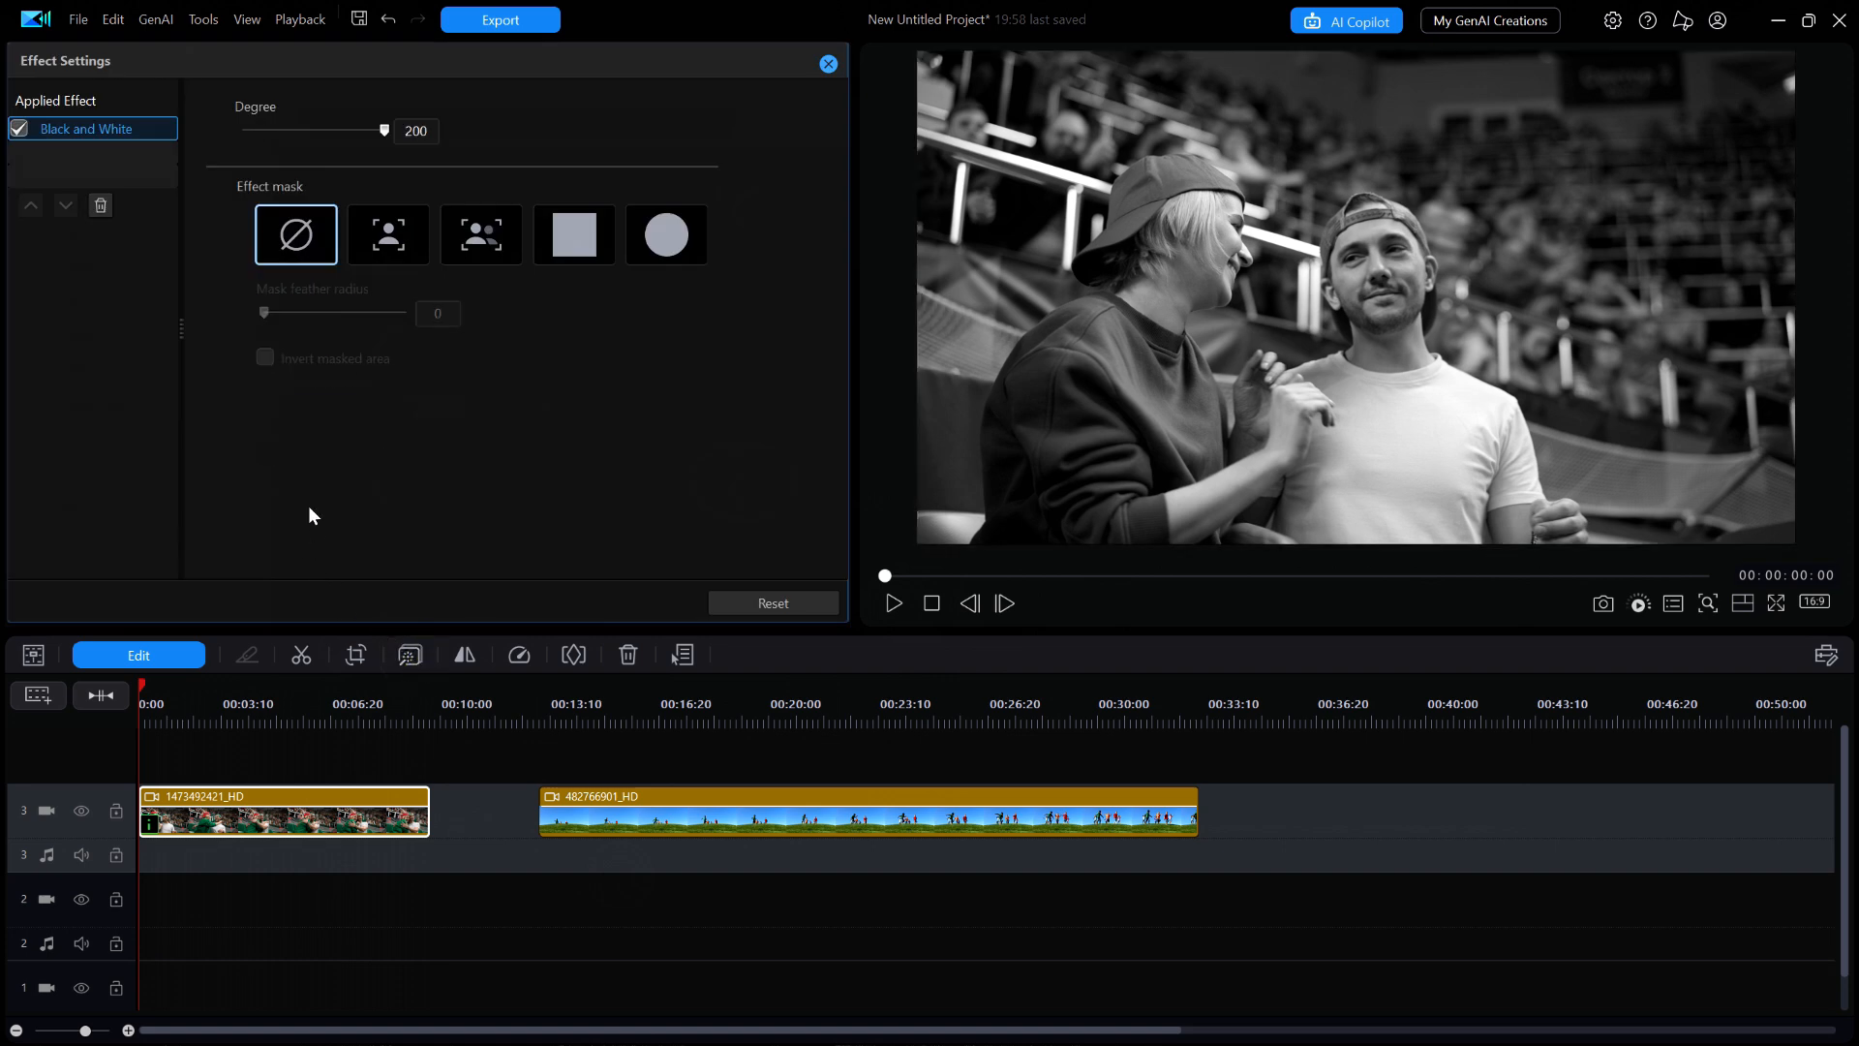
left_click(476, 235)
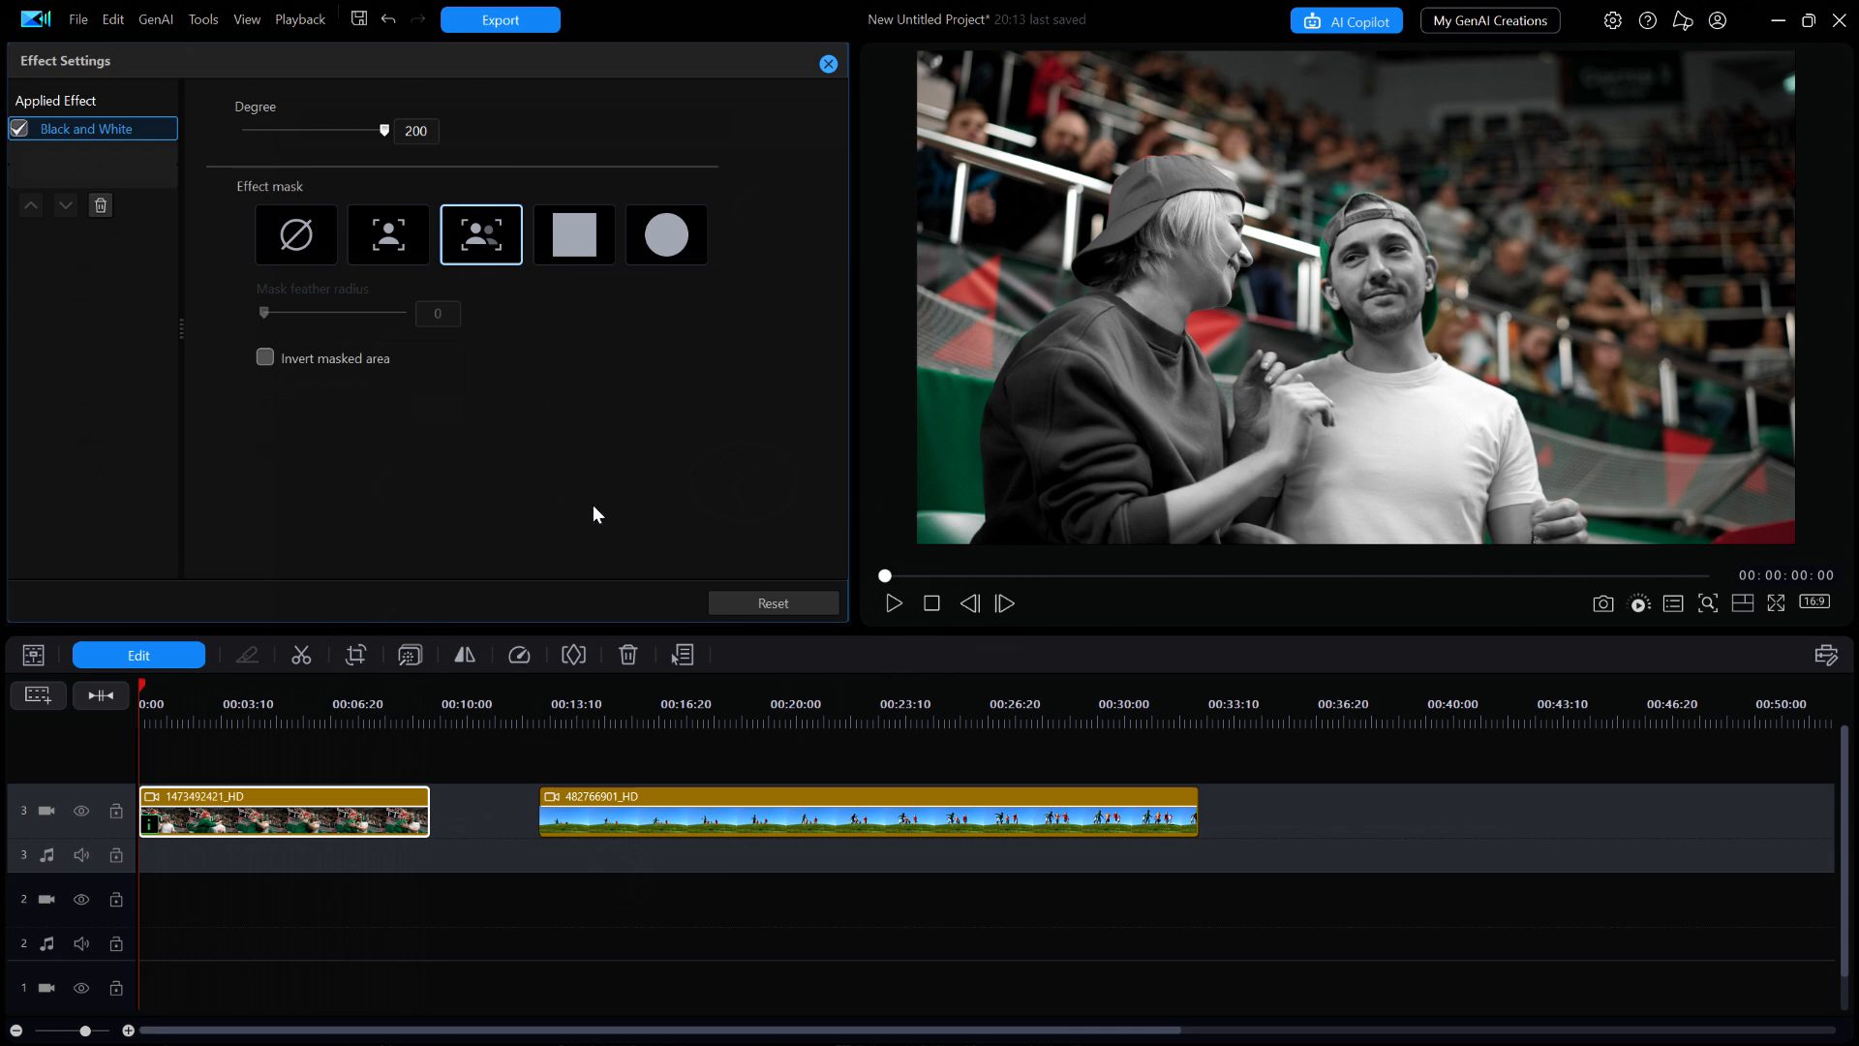
left_click(894, 603)
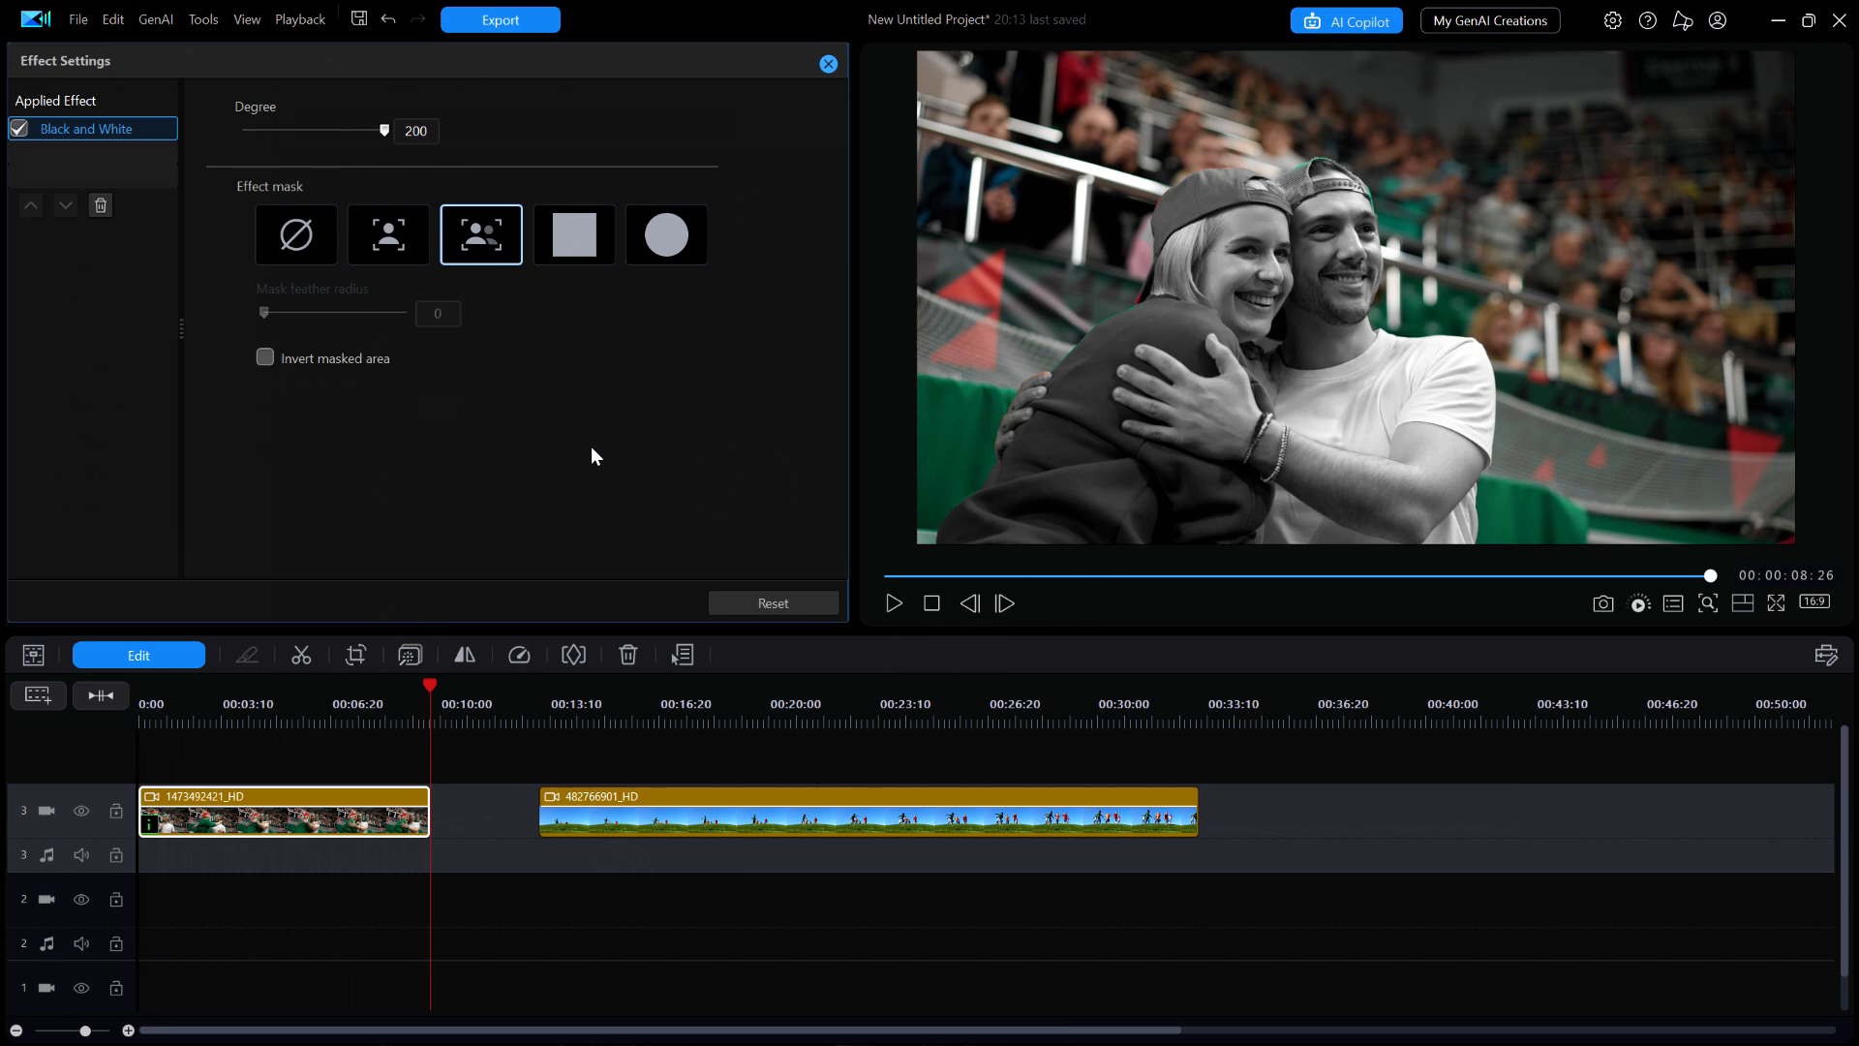
left_click(936, 606)
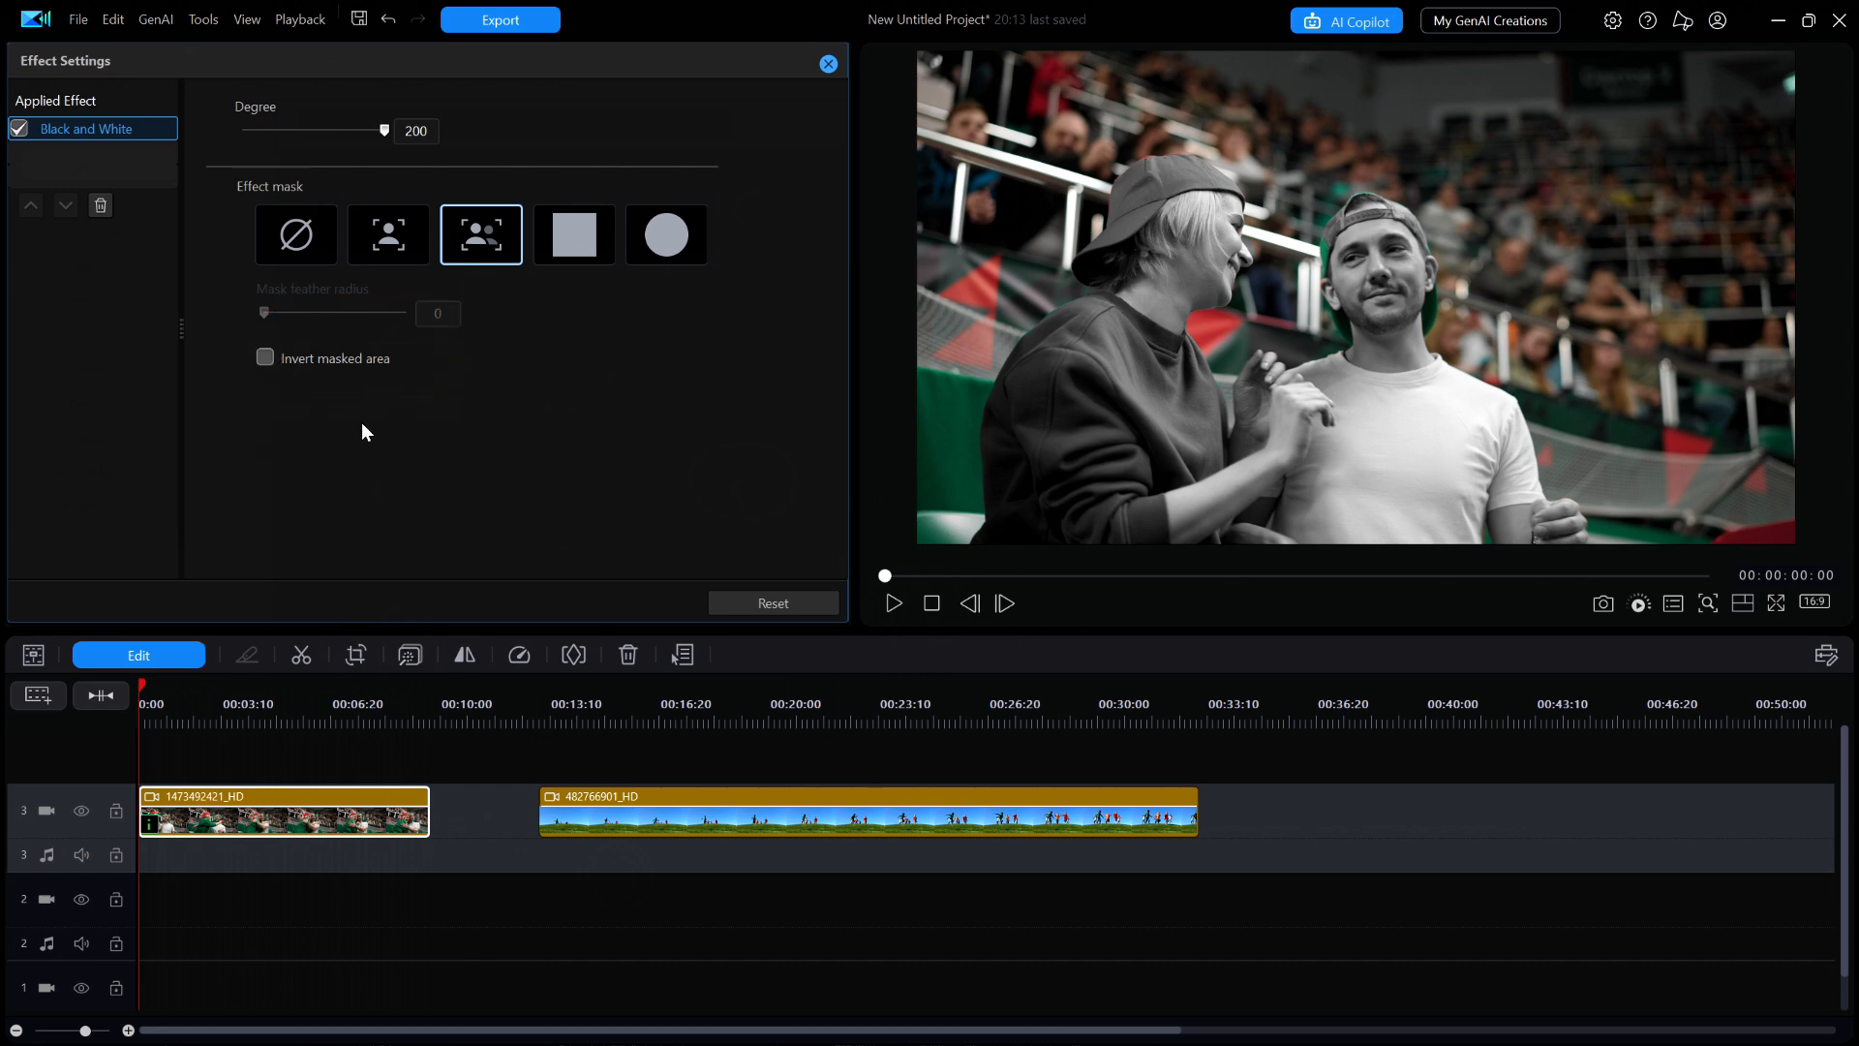
Invert the masked area of the Black and White effect and play the clip to check the background
left_click(267, 356)
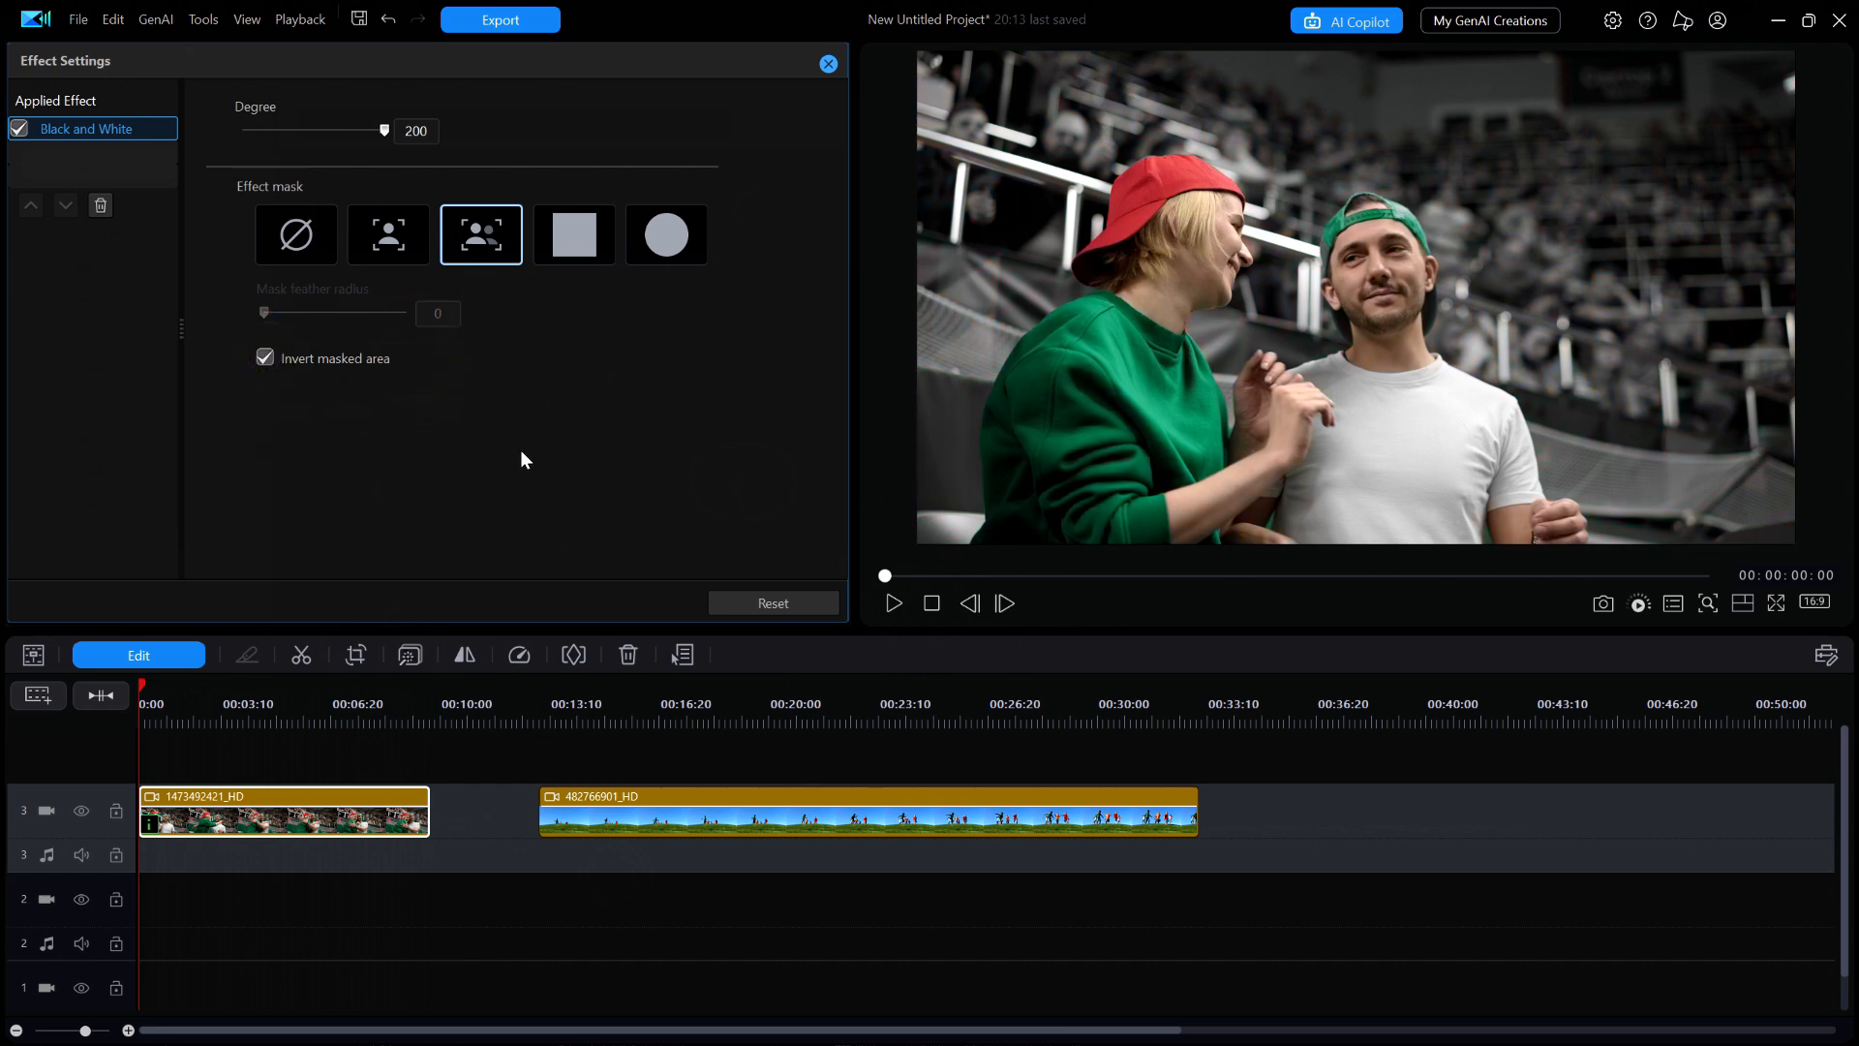
left_click(893, 604)
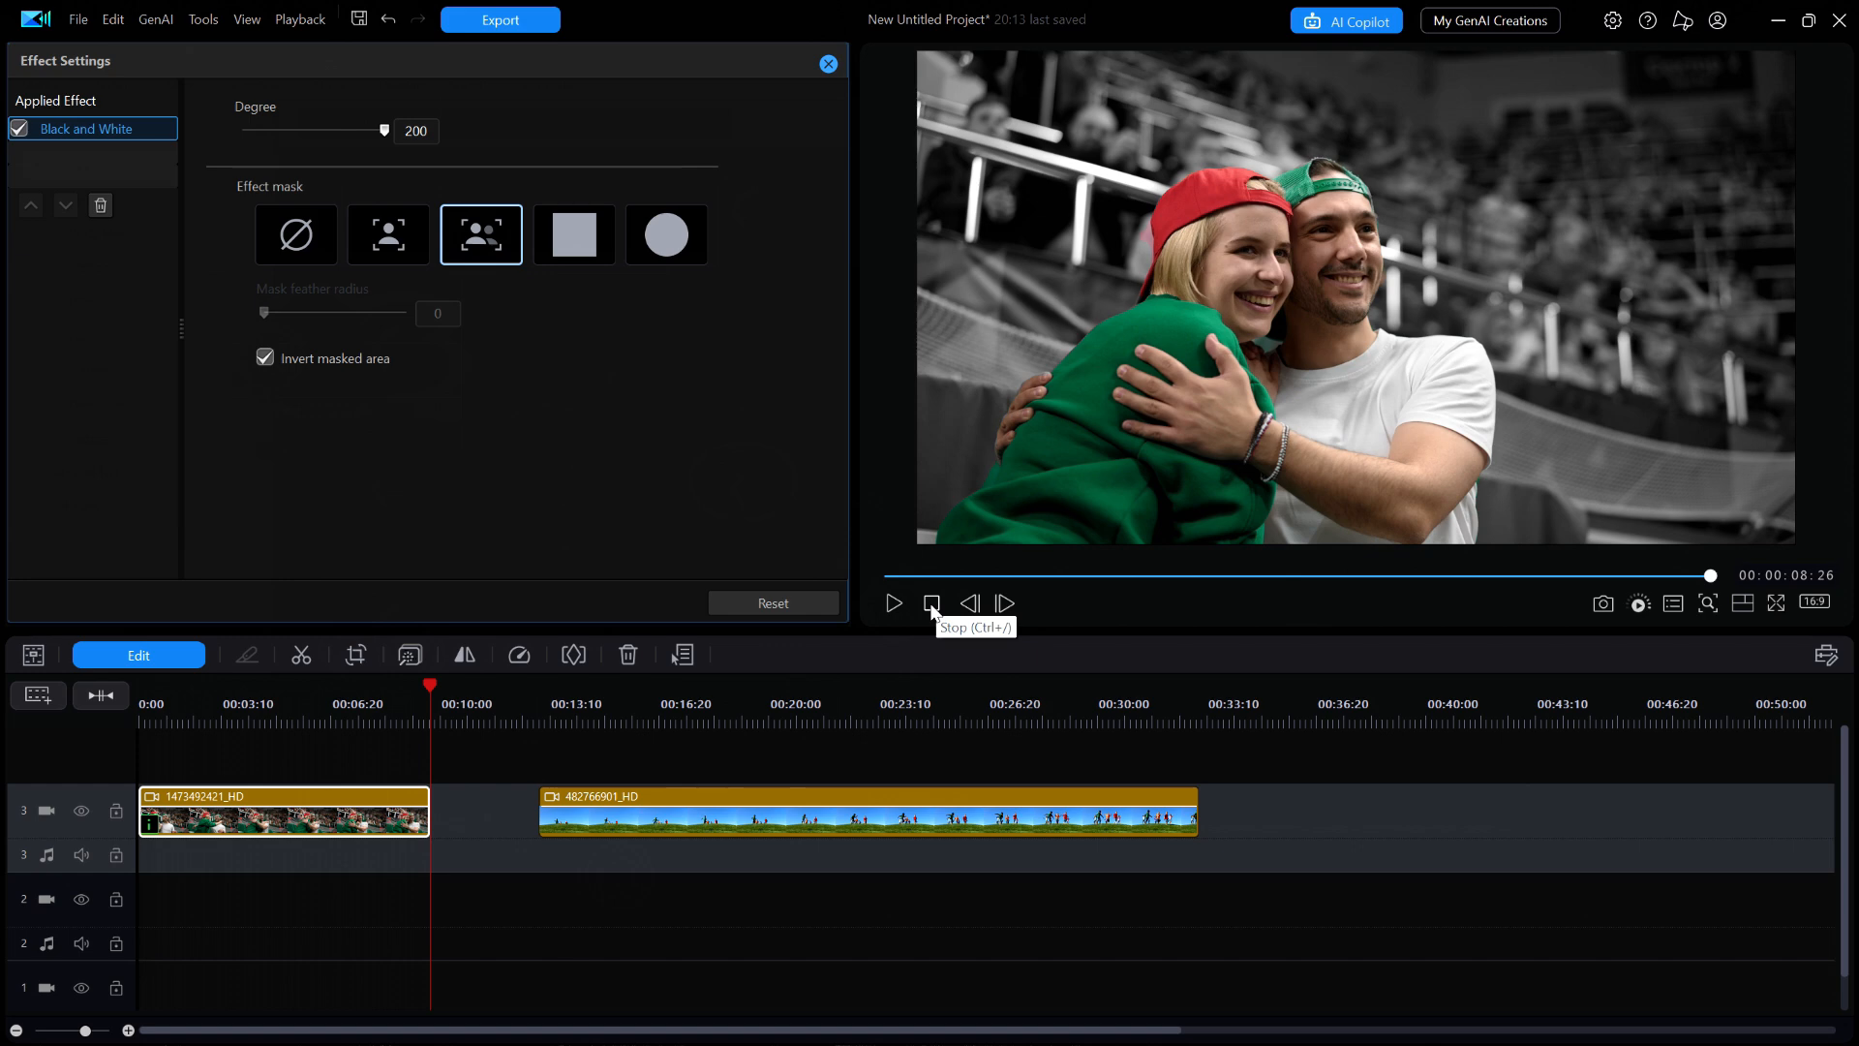
left_click(931, 607)
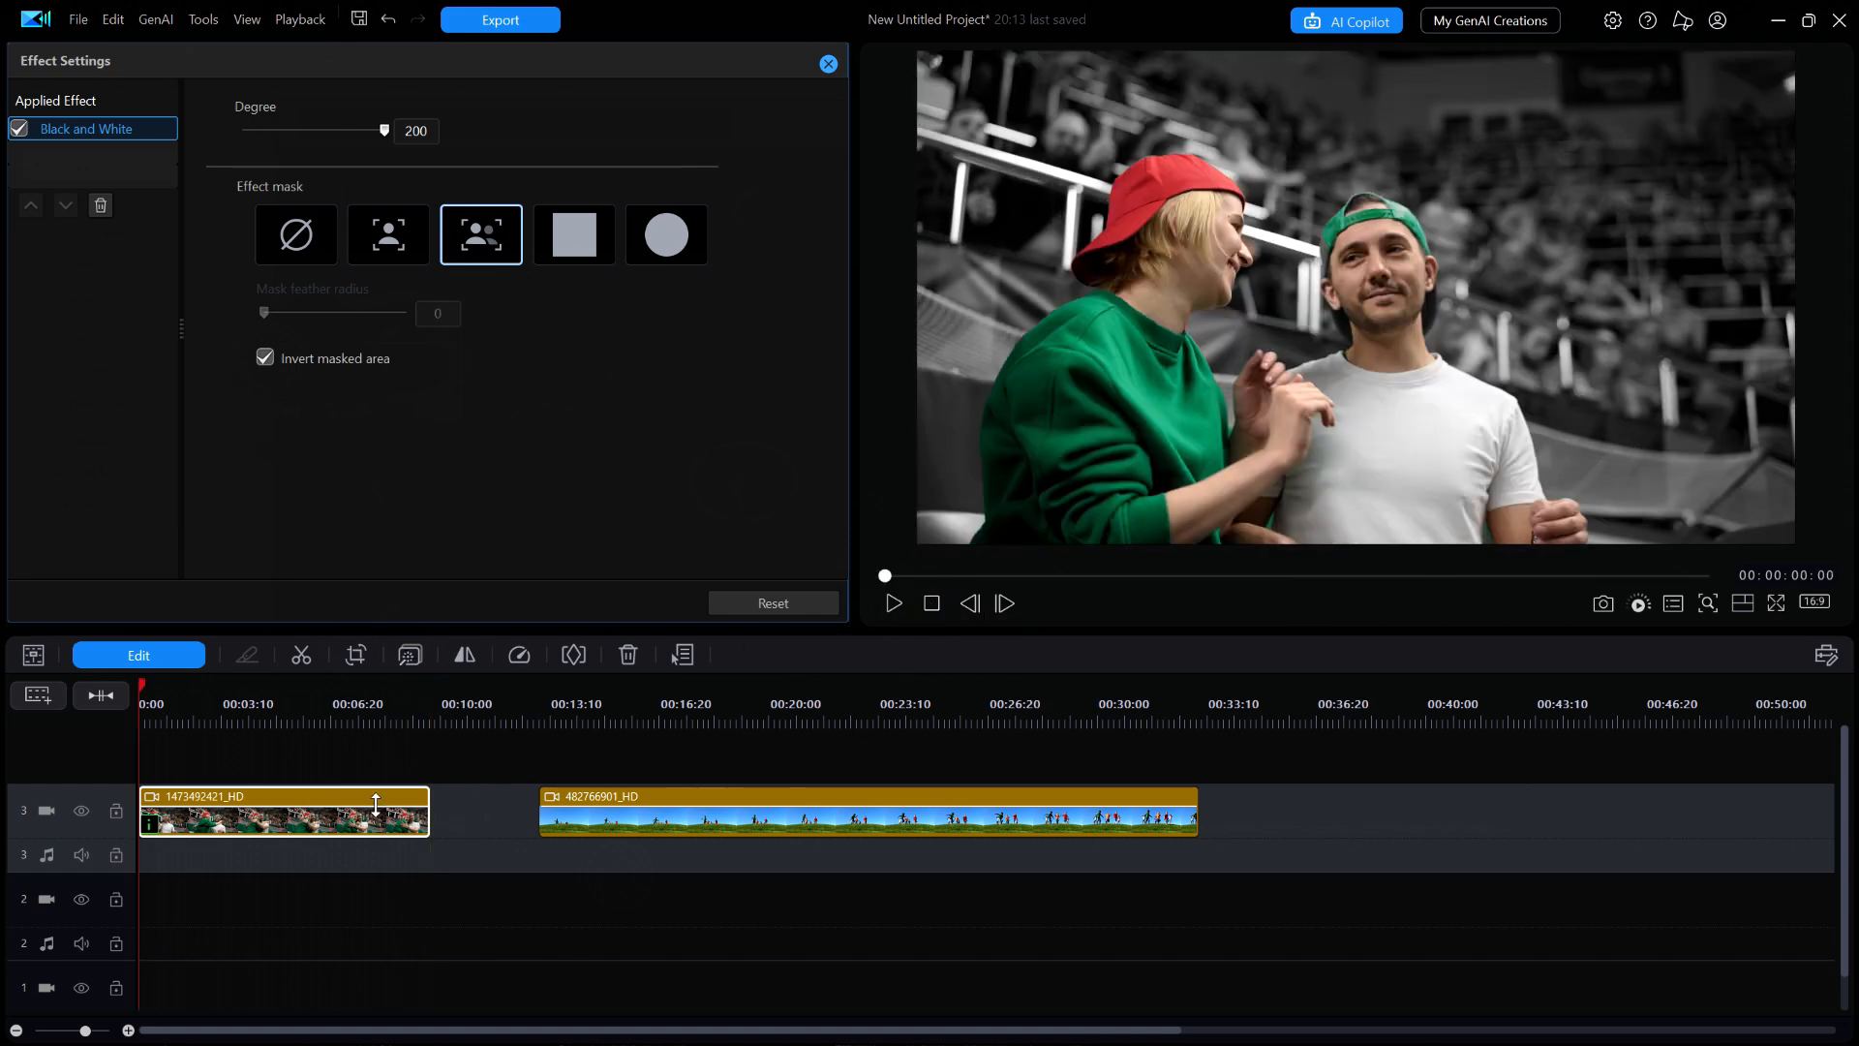
key("Delete")
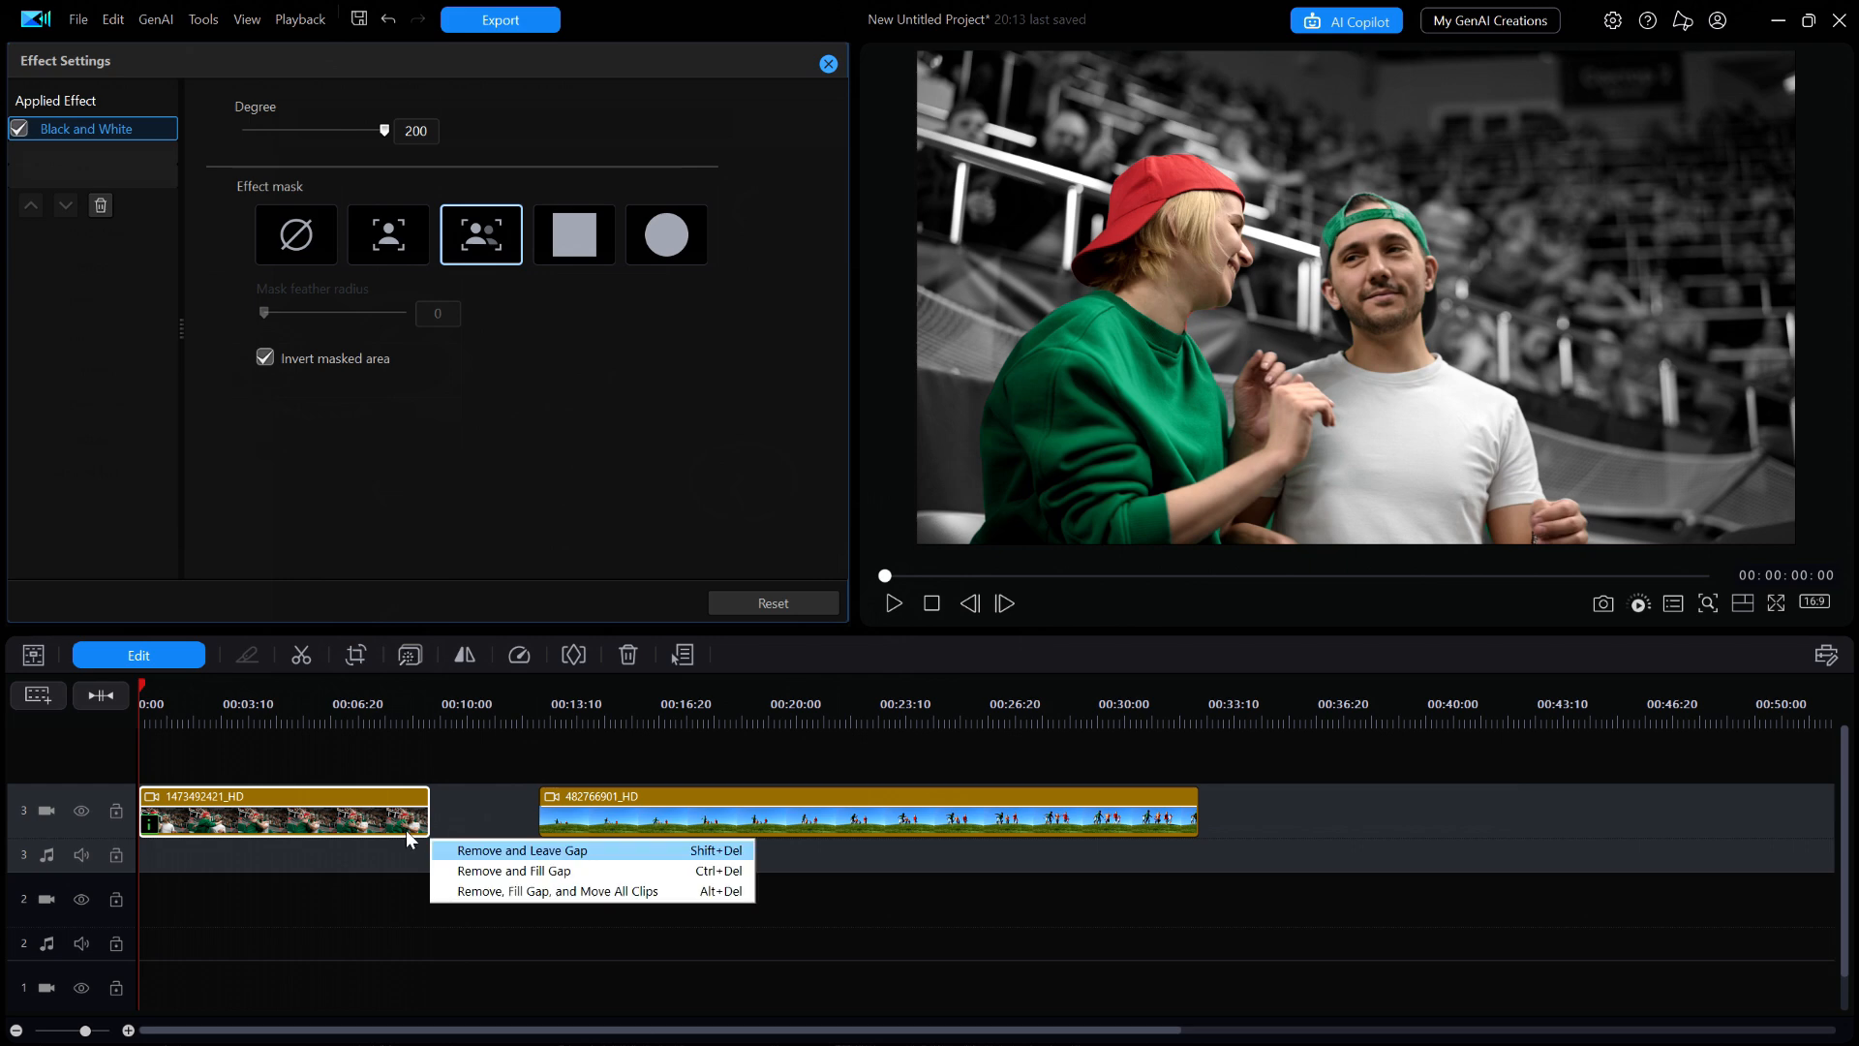
left_click(521, 868)
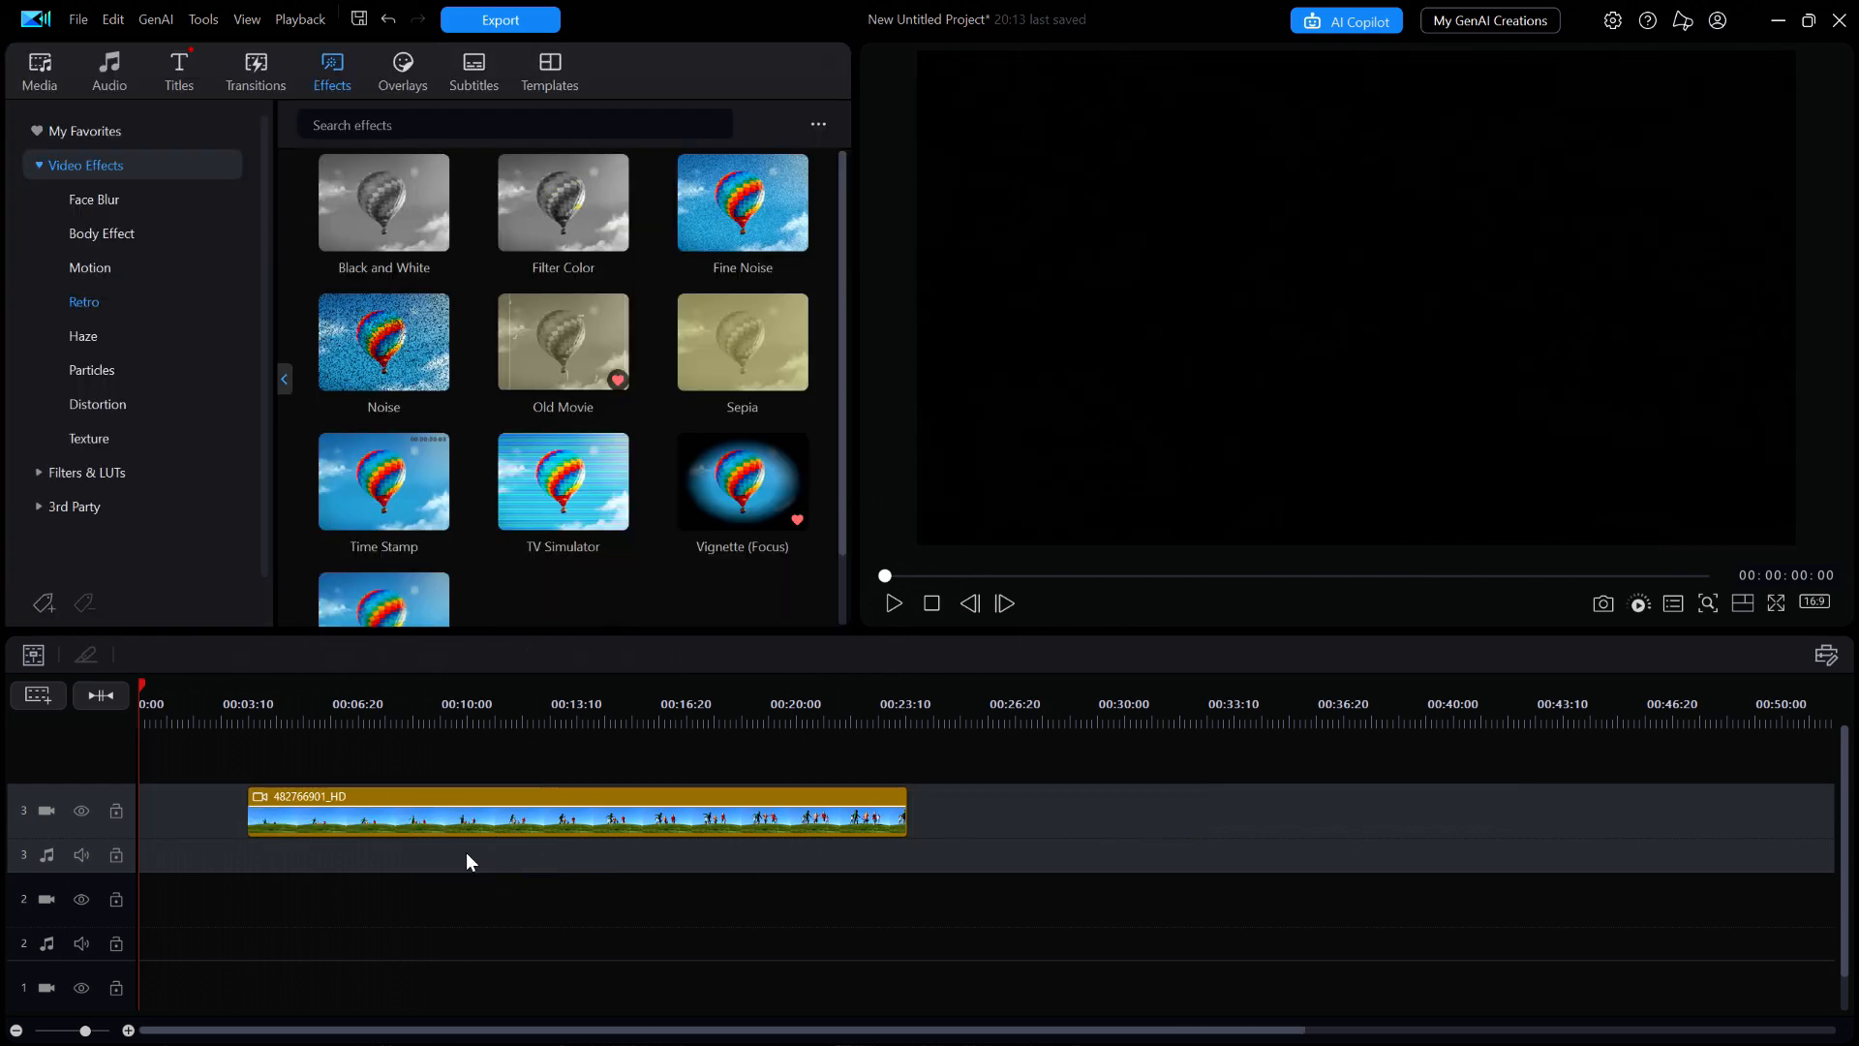
left_click_drag(462, 794, 339, 805)
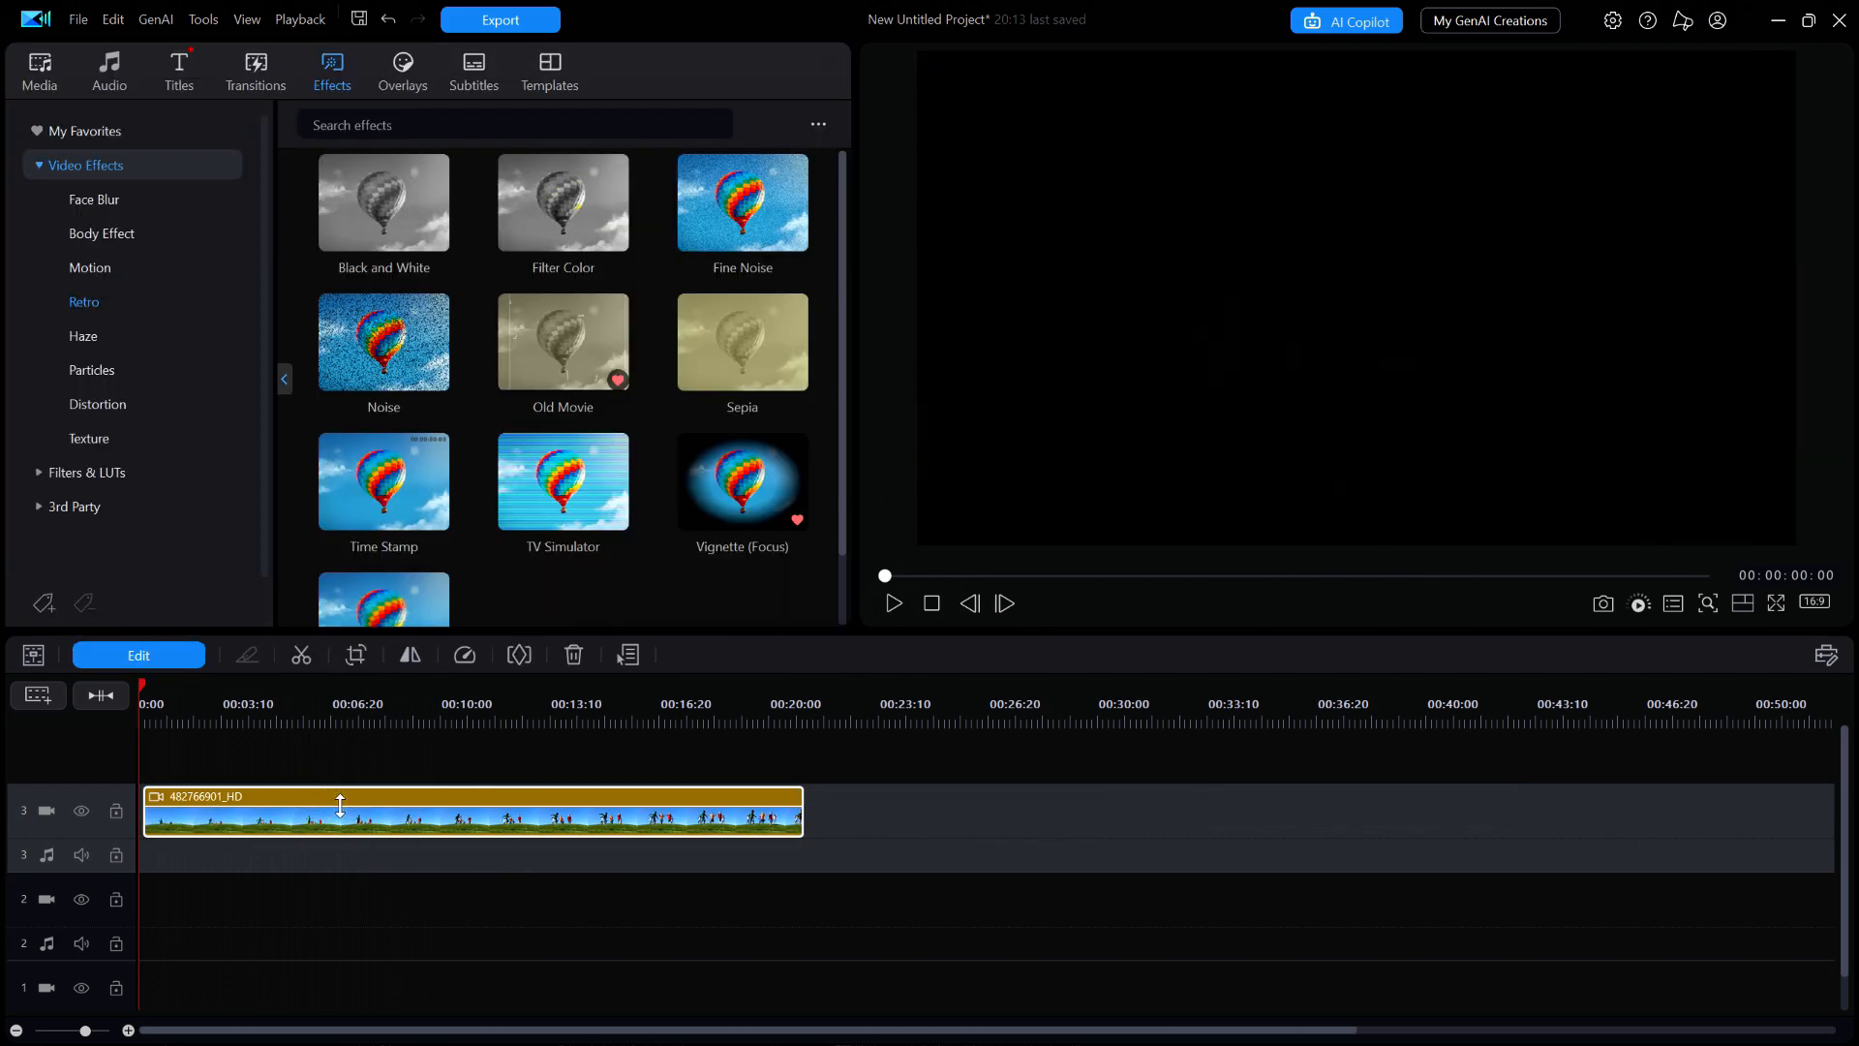
left_click(196, 695)
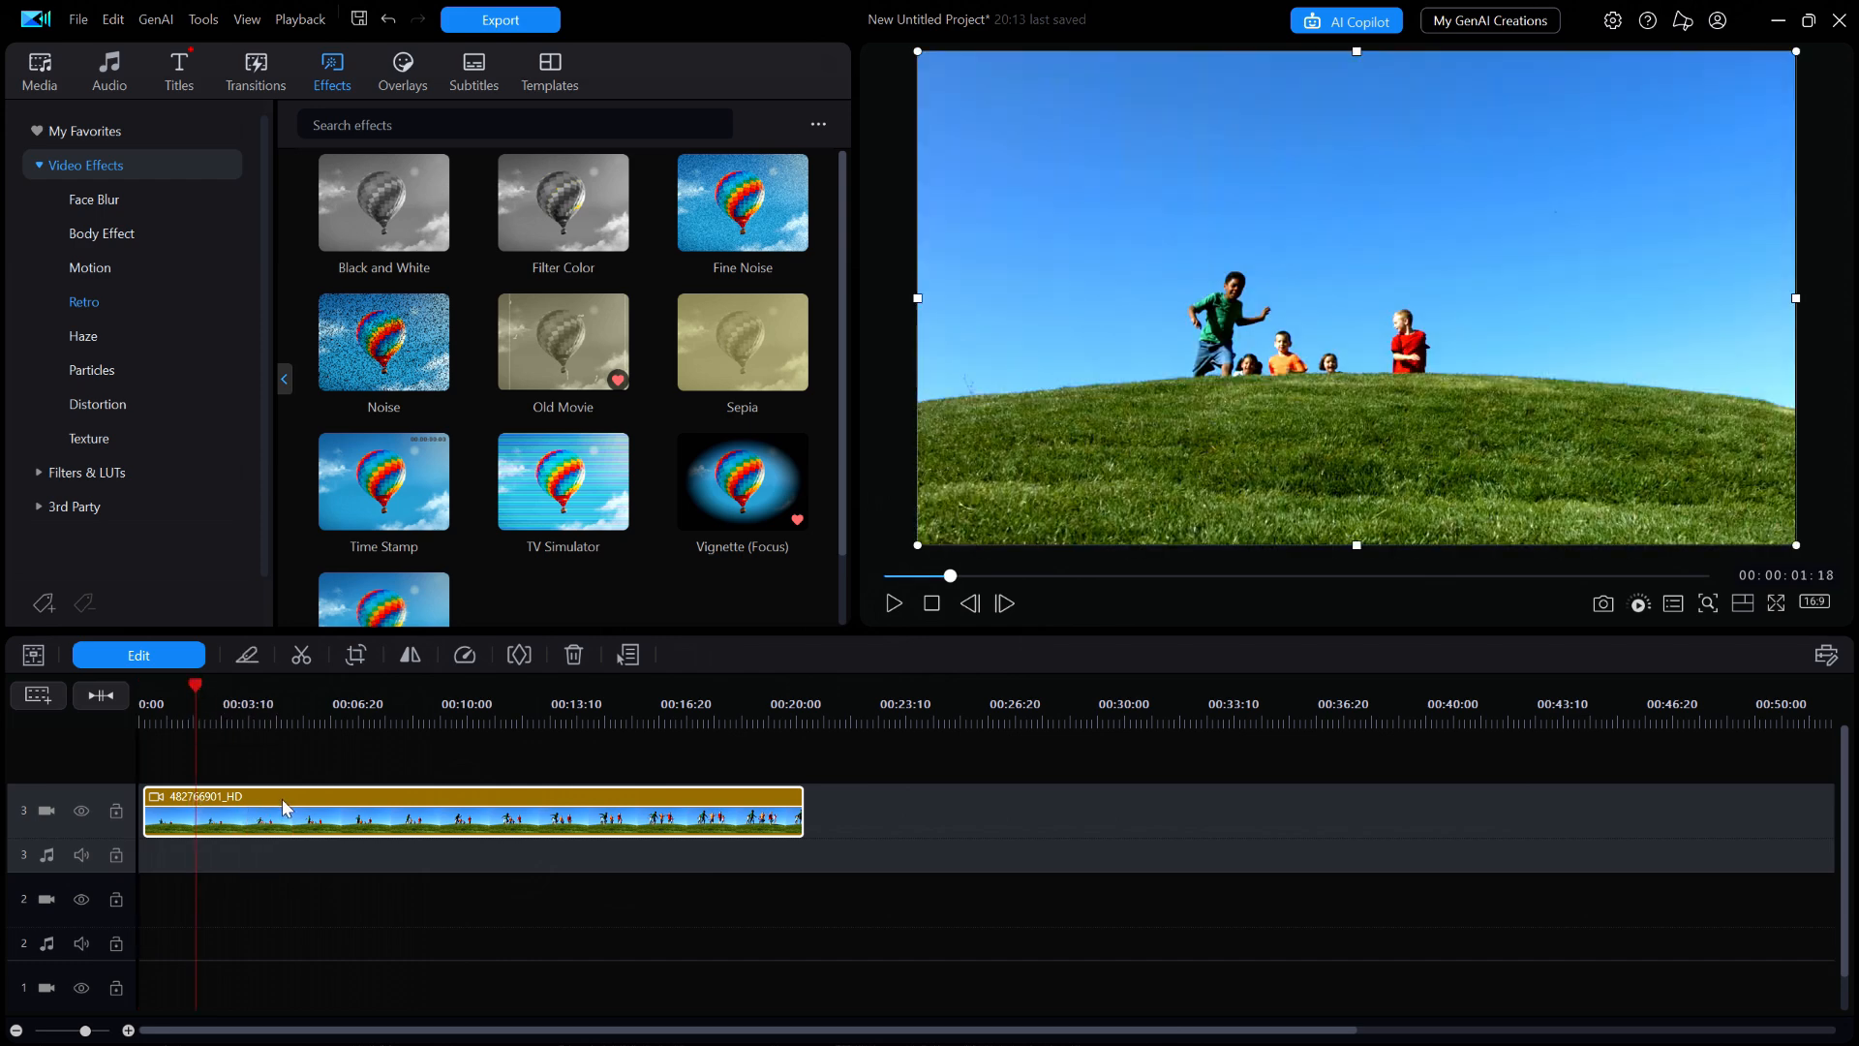
left_click_drag(289, 792, 284, 792)
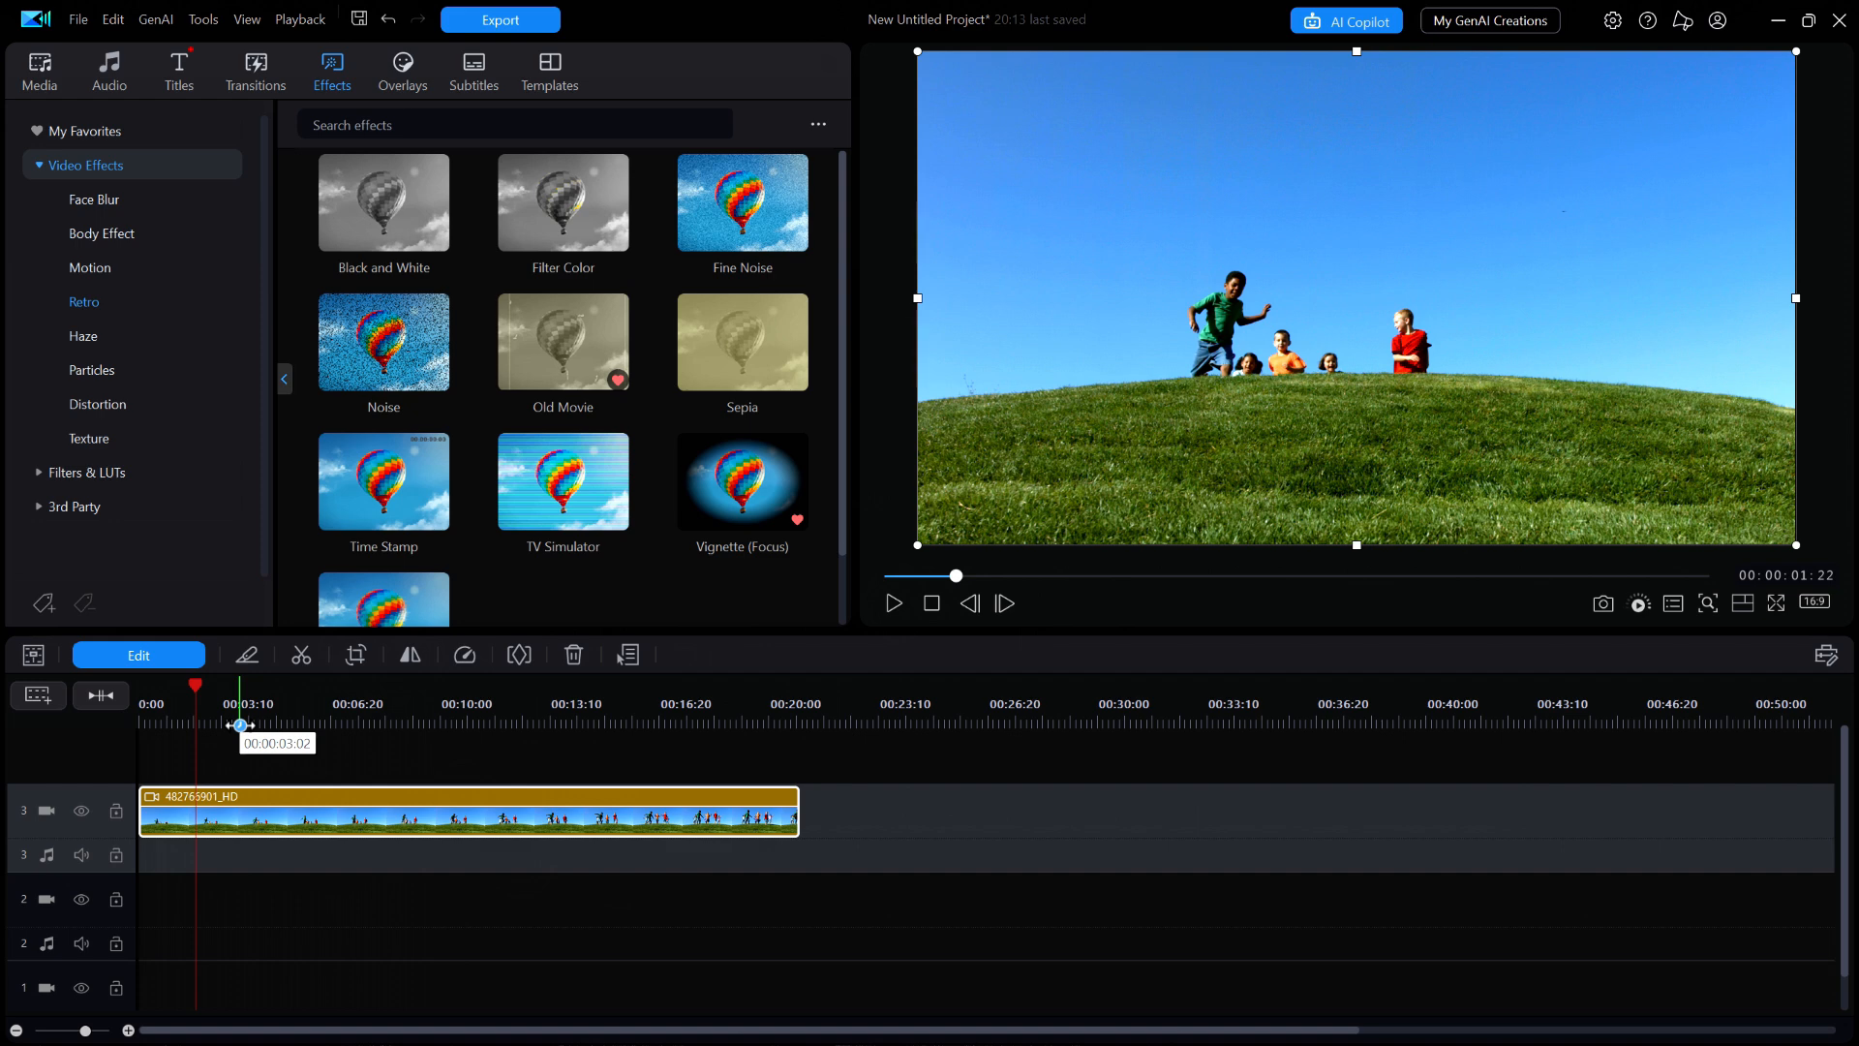
Play the 482766901_HD clip from its start to preview the footage without effects, and stop playback
key("Home")
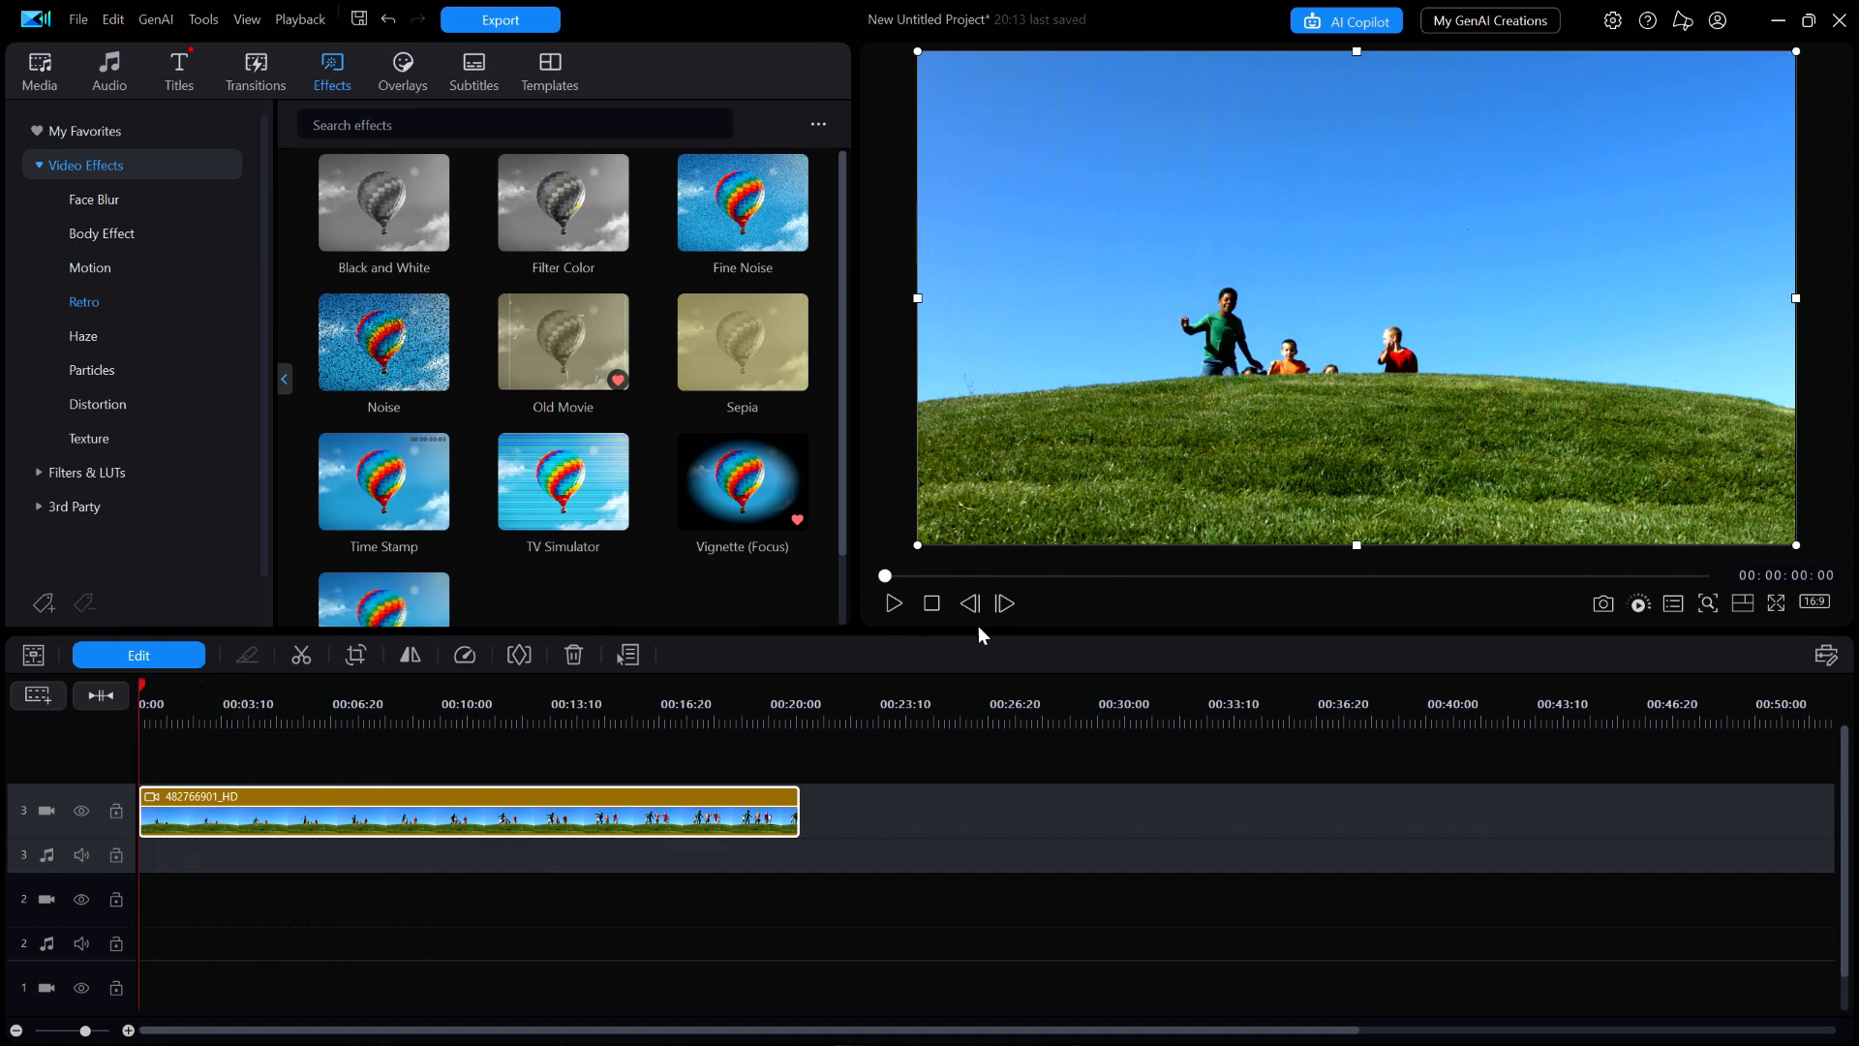
left_click(896, 602)
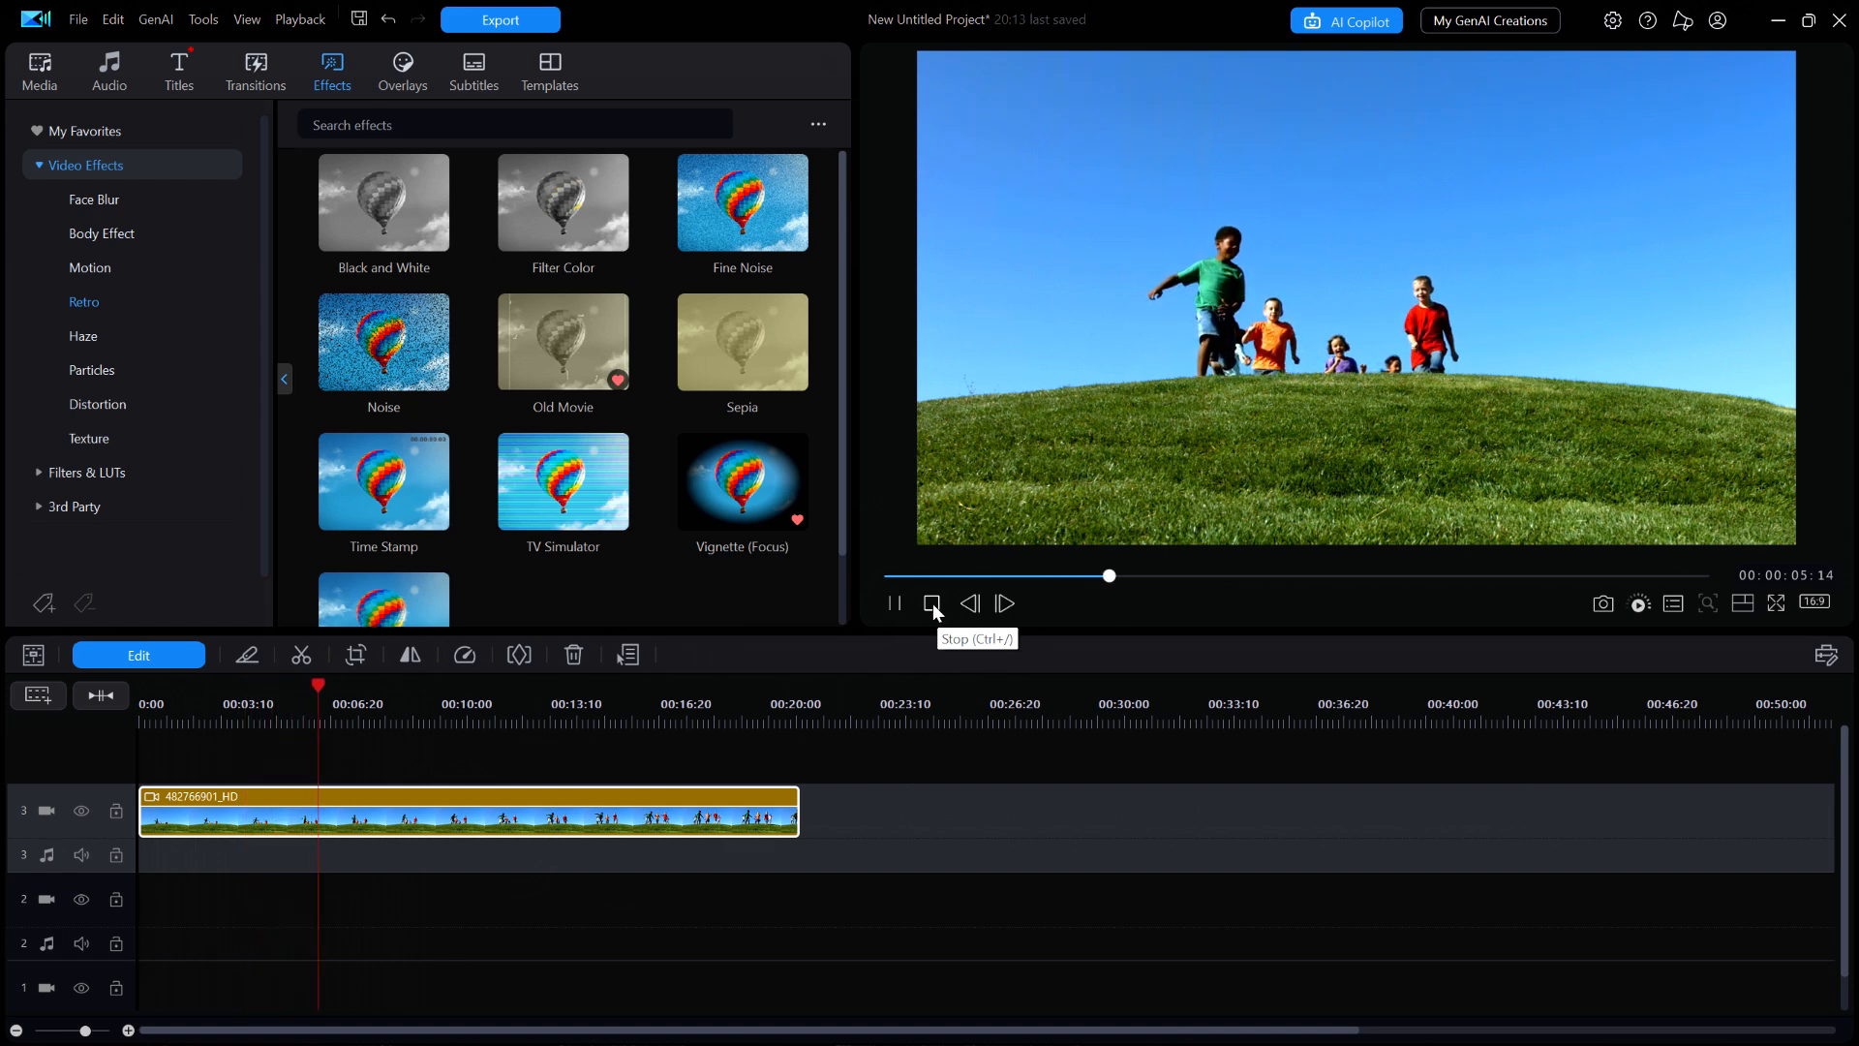
left_click(931, 604)
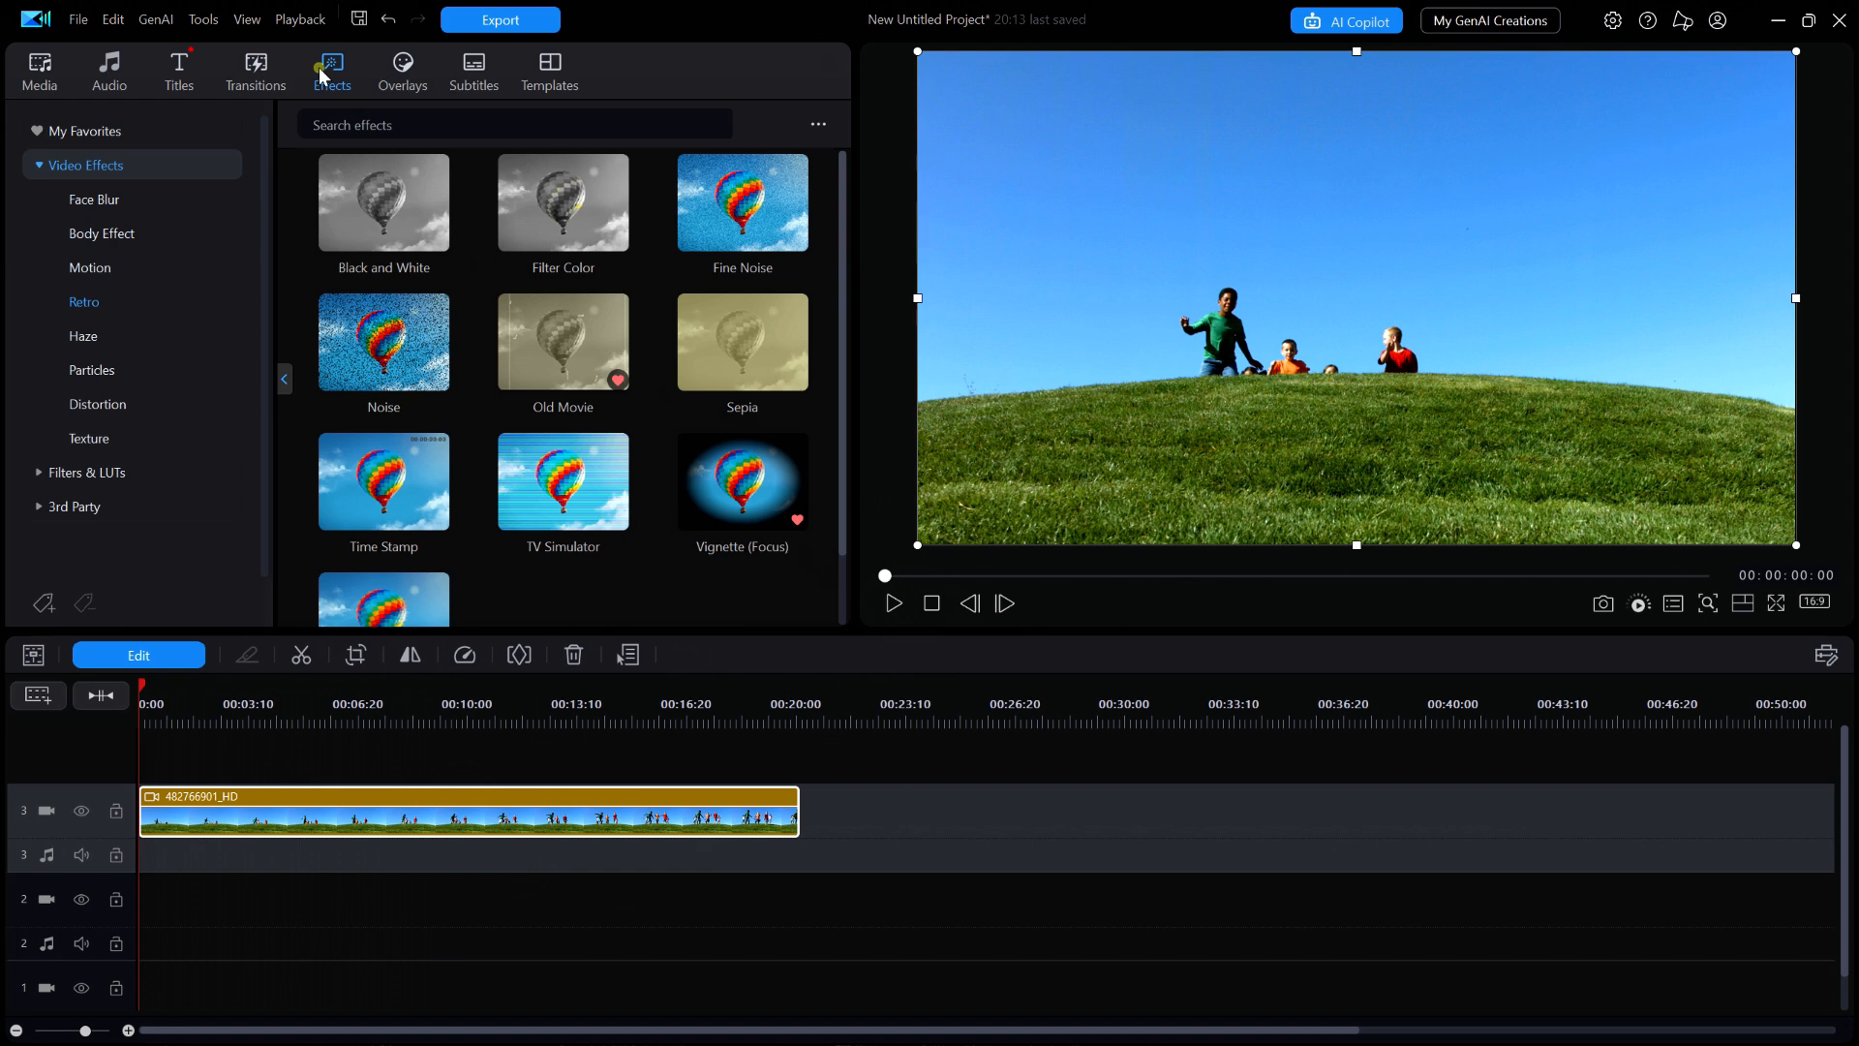
Apply the Face Mosaic effect from the Face Blur category of the video effects to the 482766901_HD clip
left_click(55, 165)
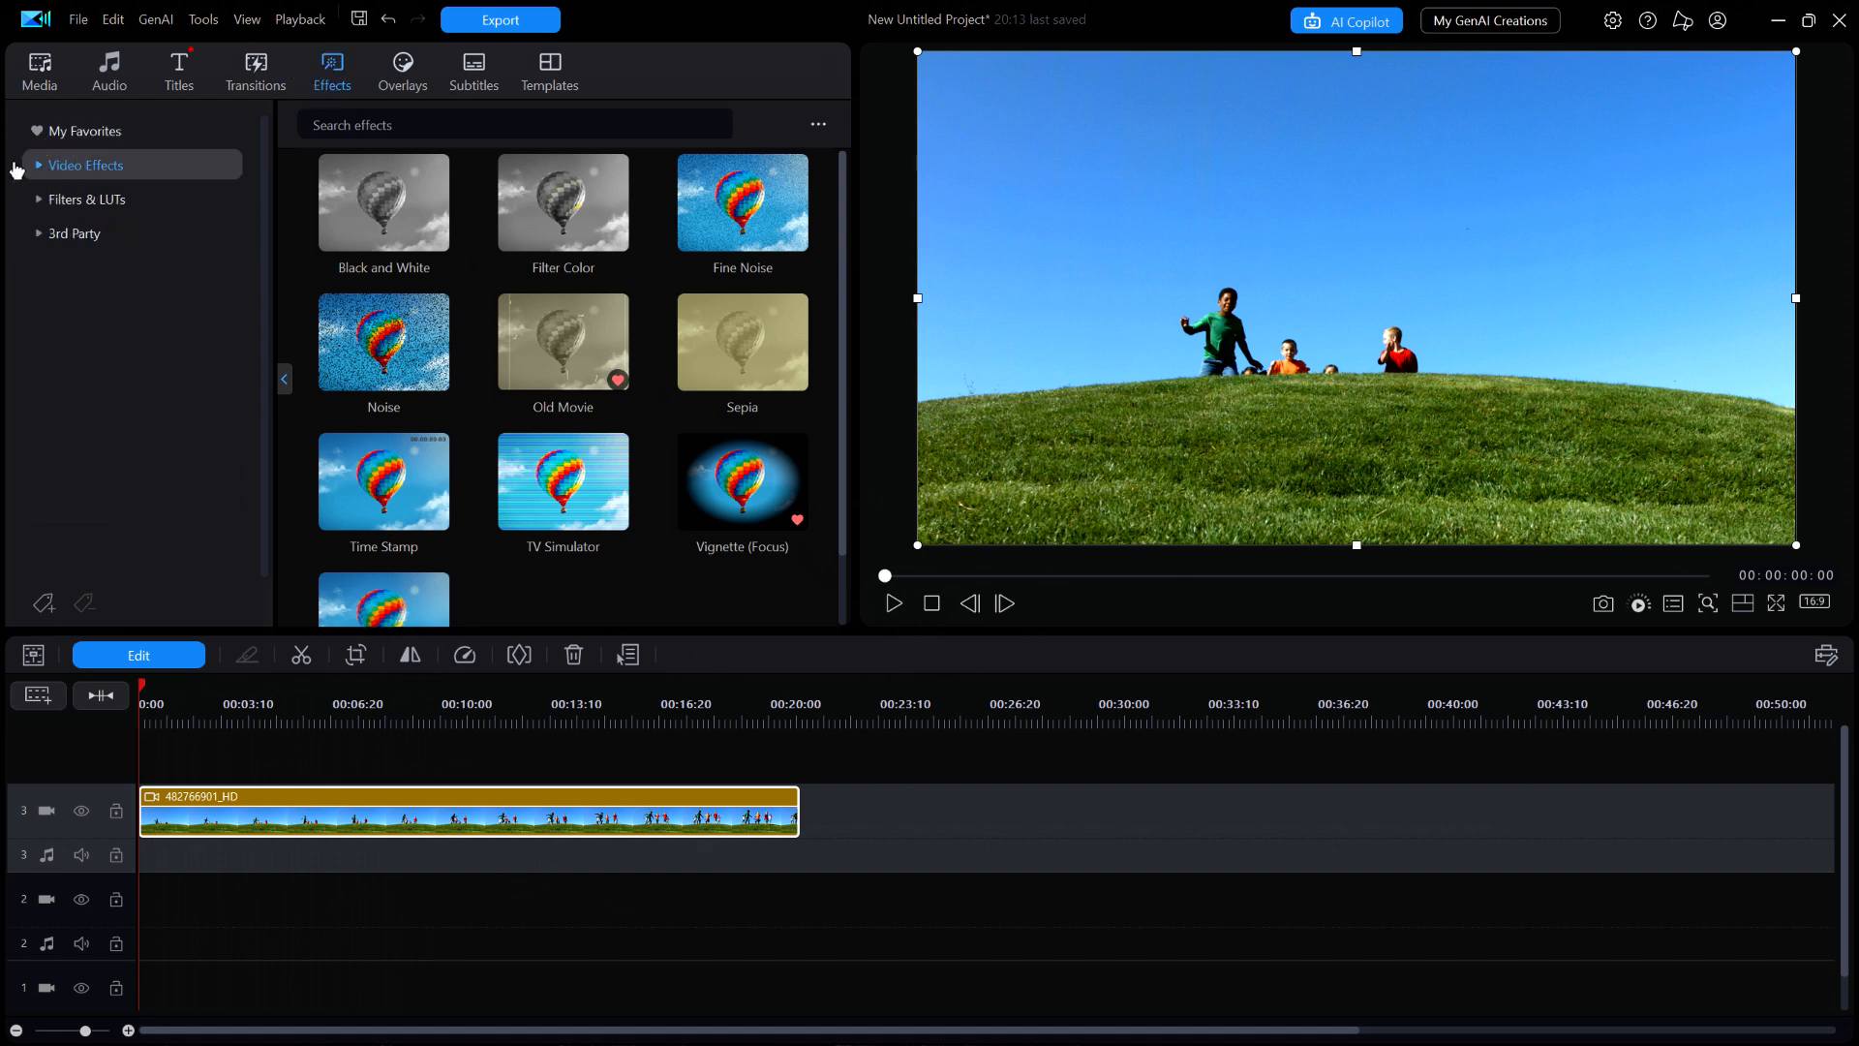
left_click(39, 166)
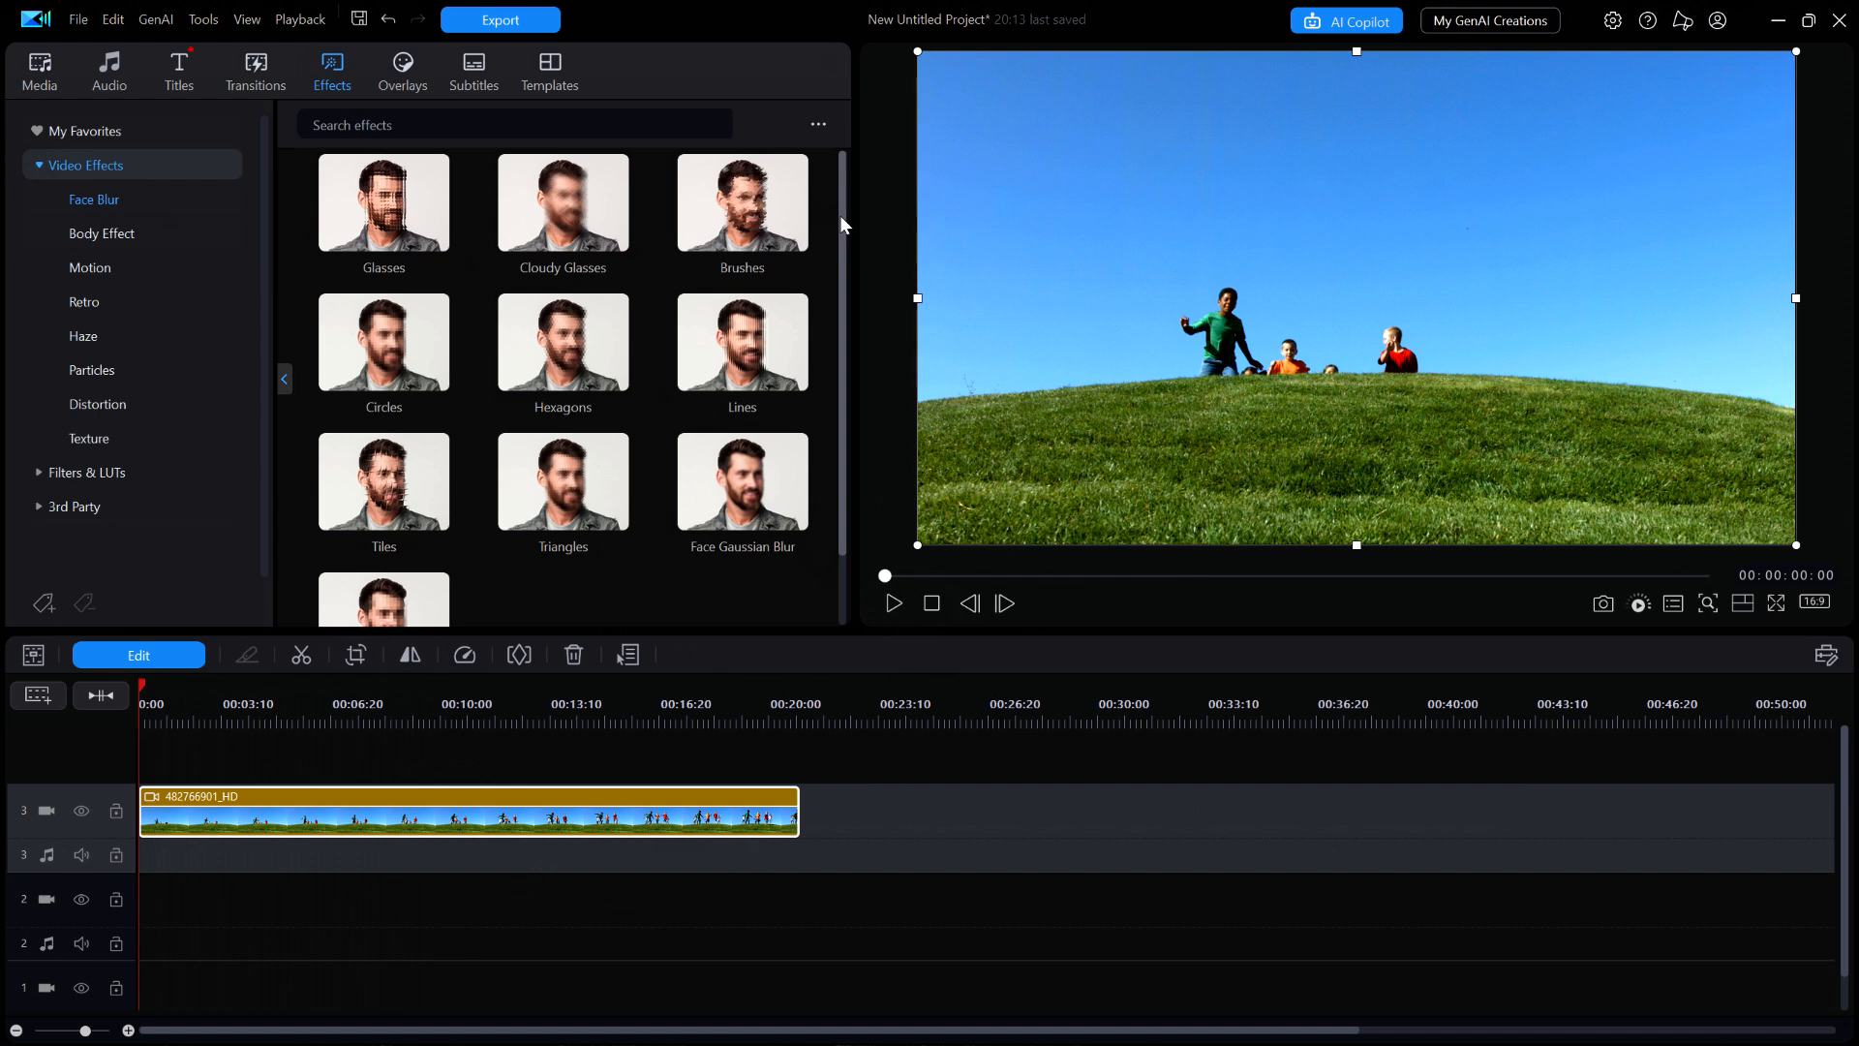
left_click_drag(839, 215, 845, 299)
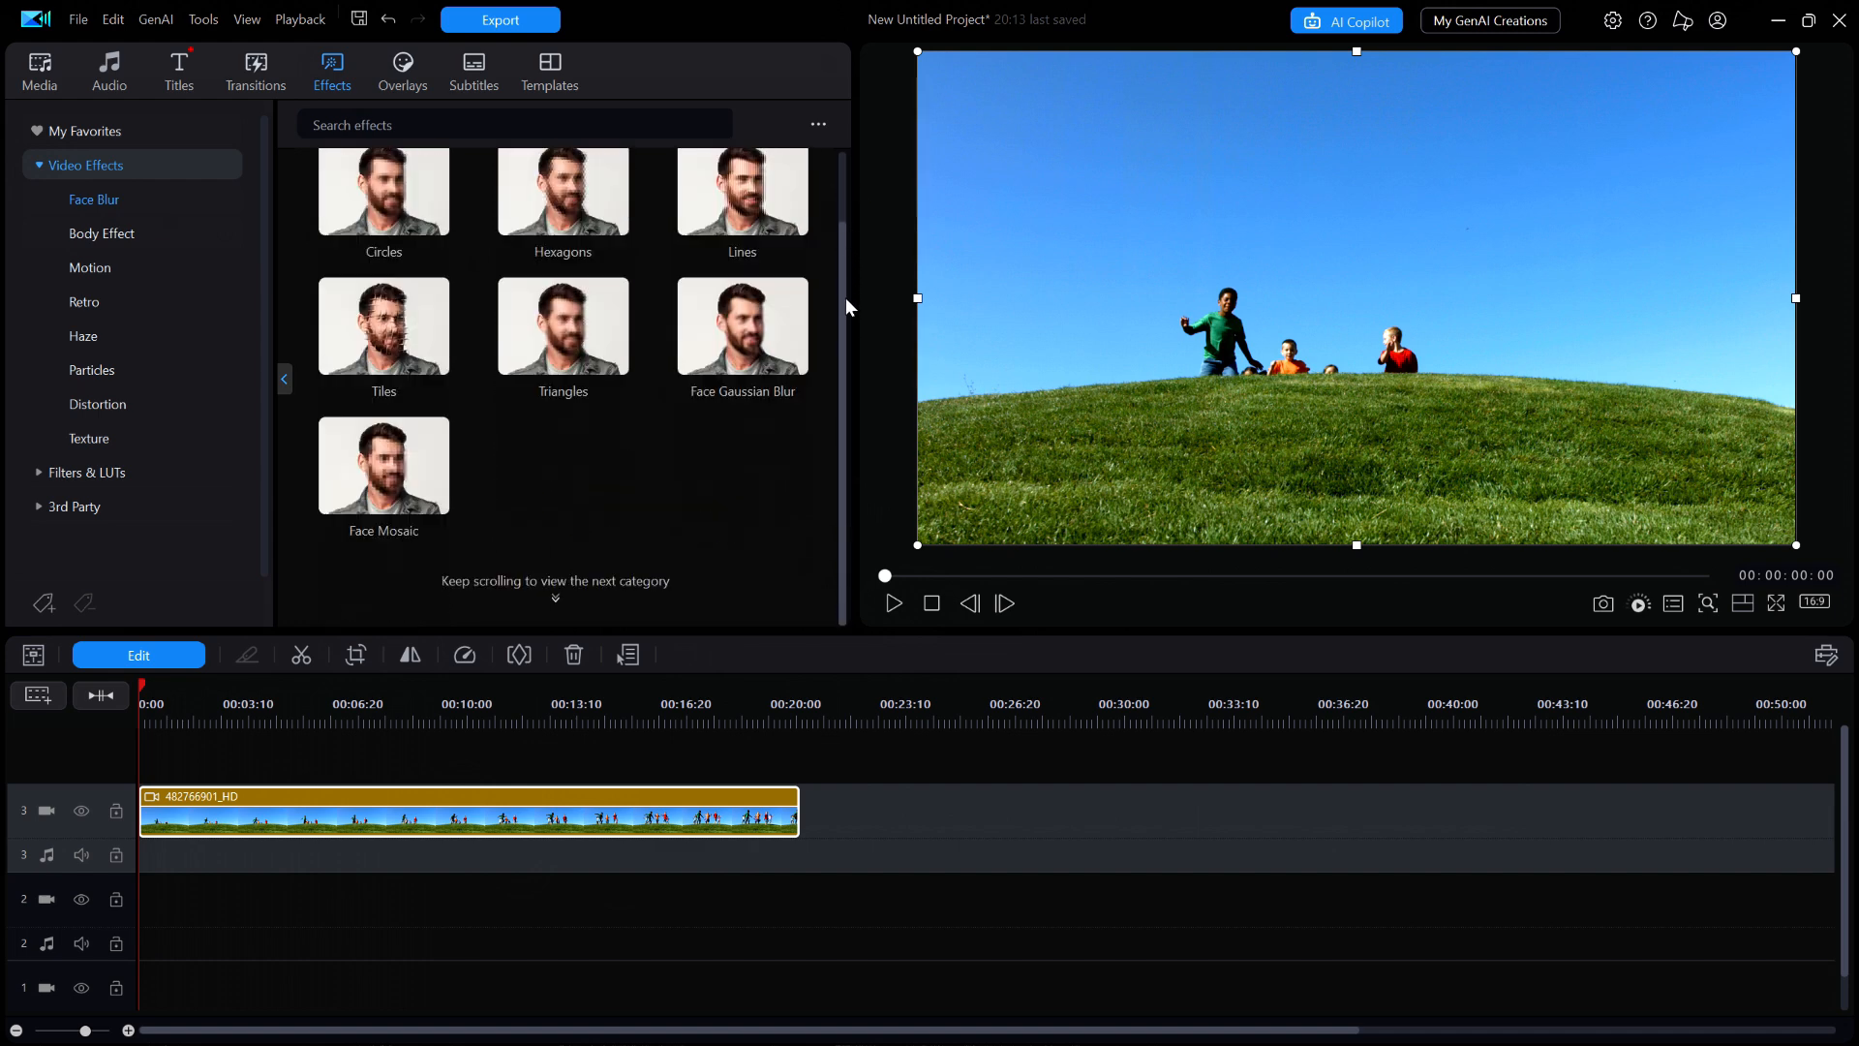
left_click(375, 463)
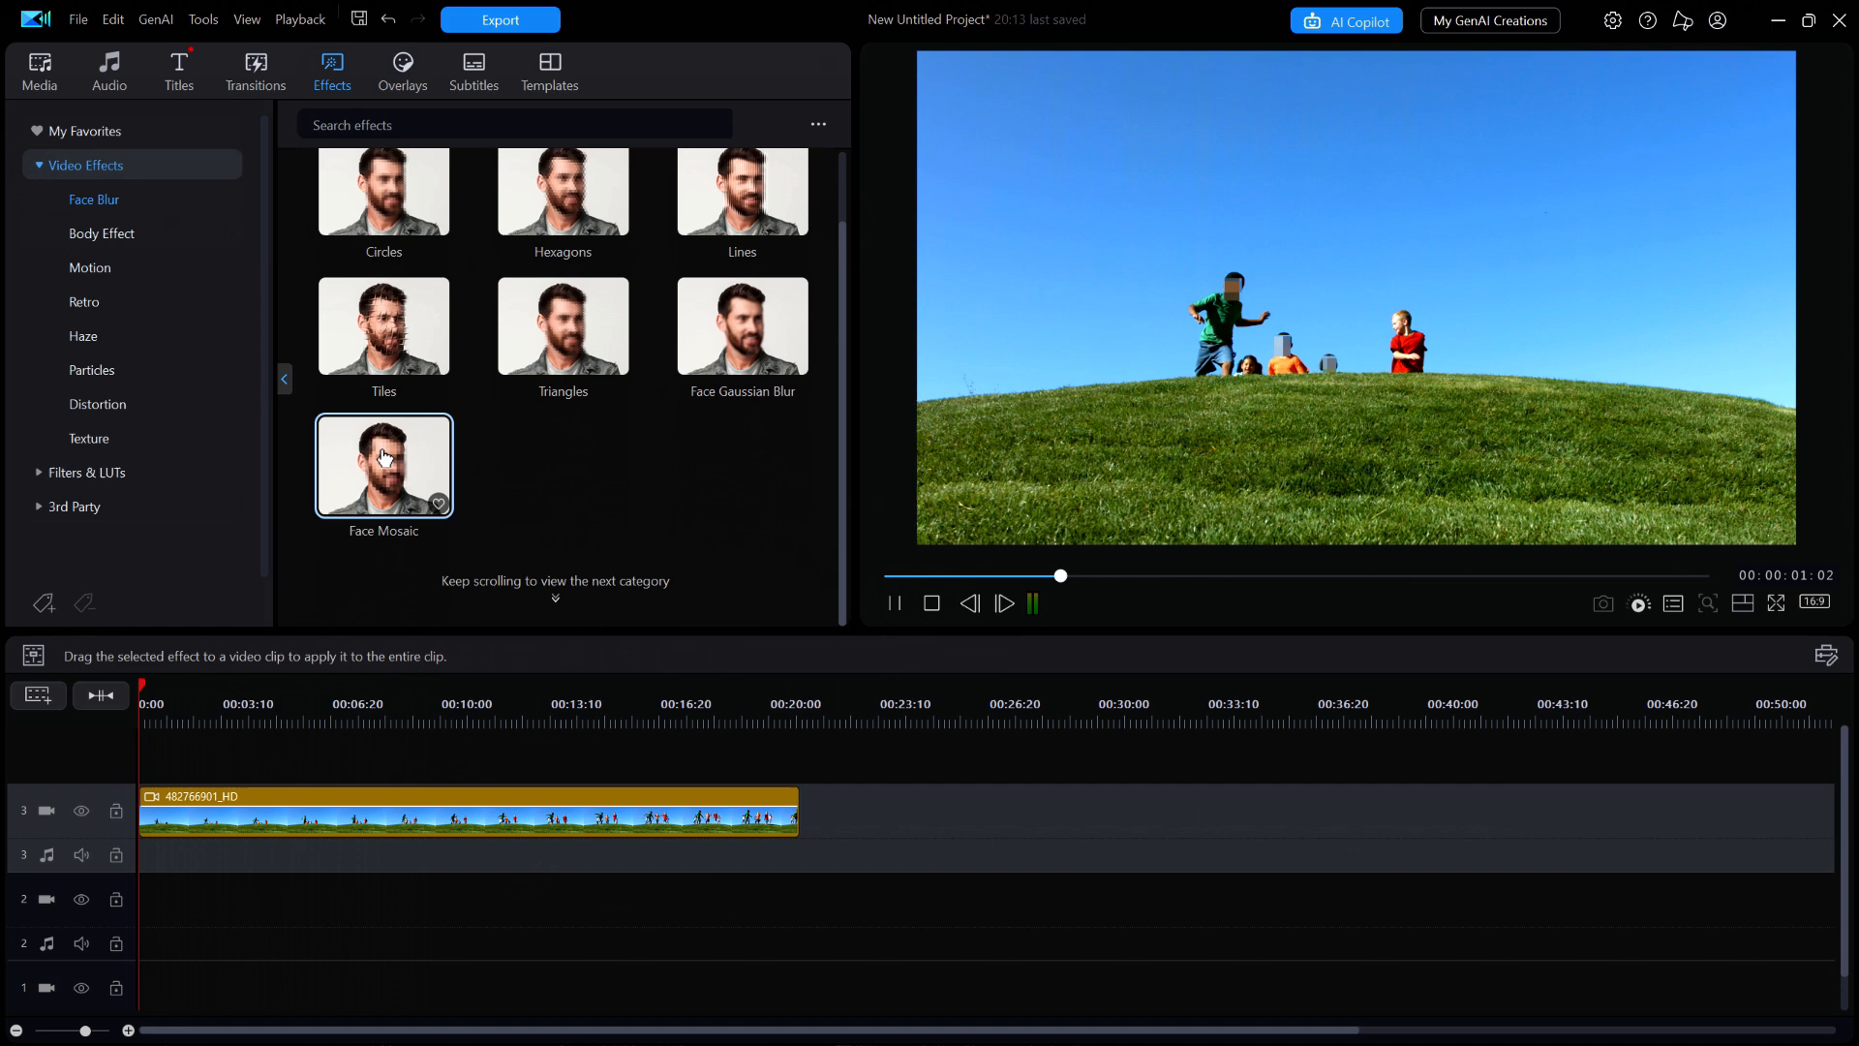
left_click_drag(385, 459, 166, 821)
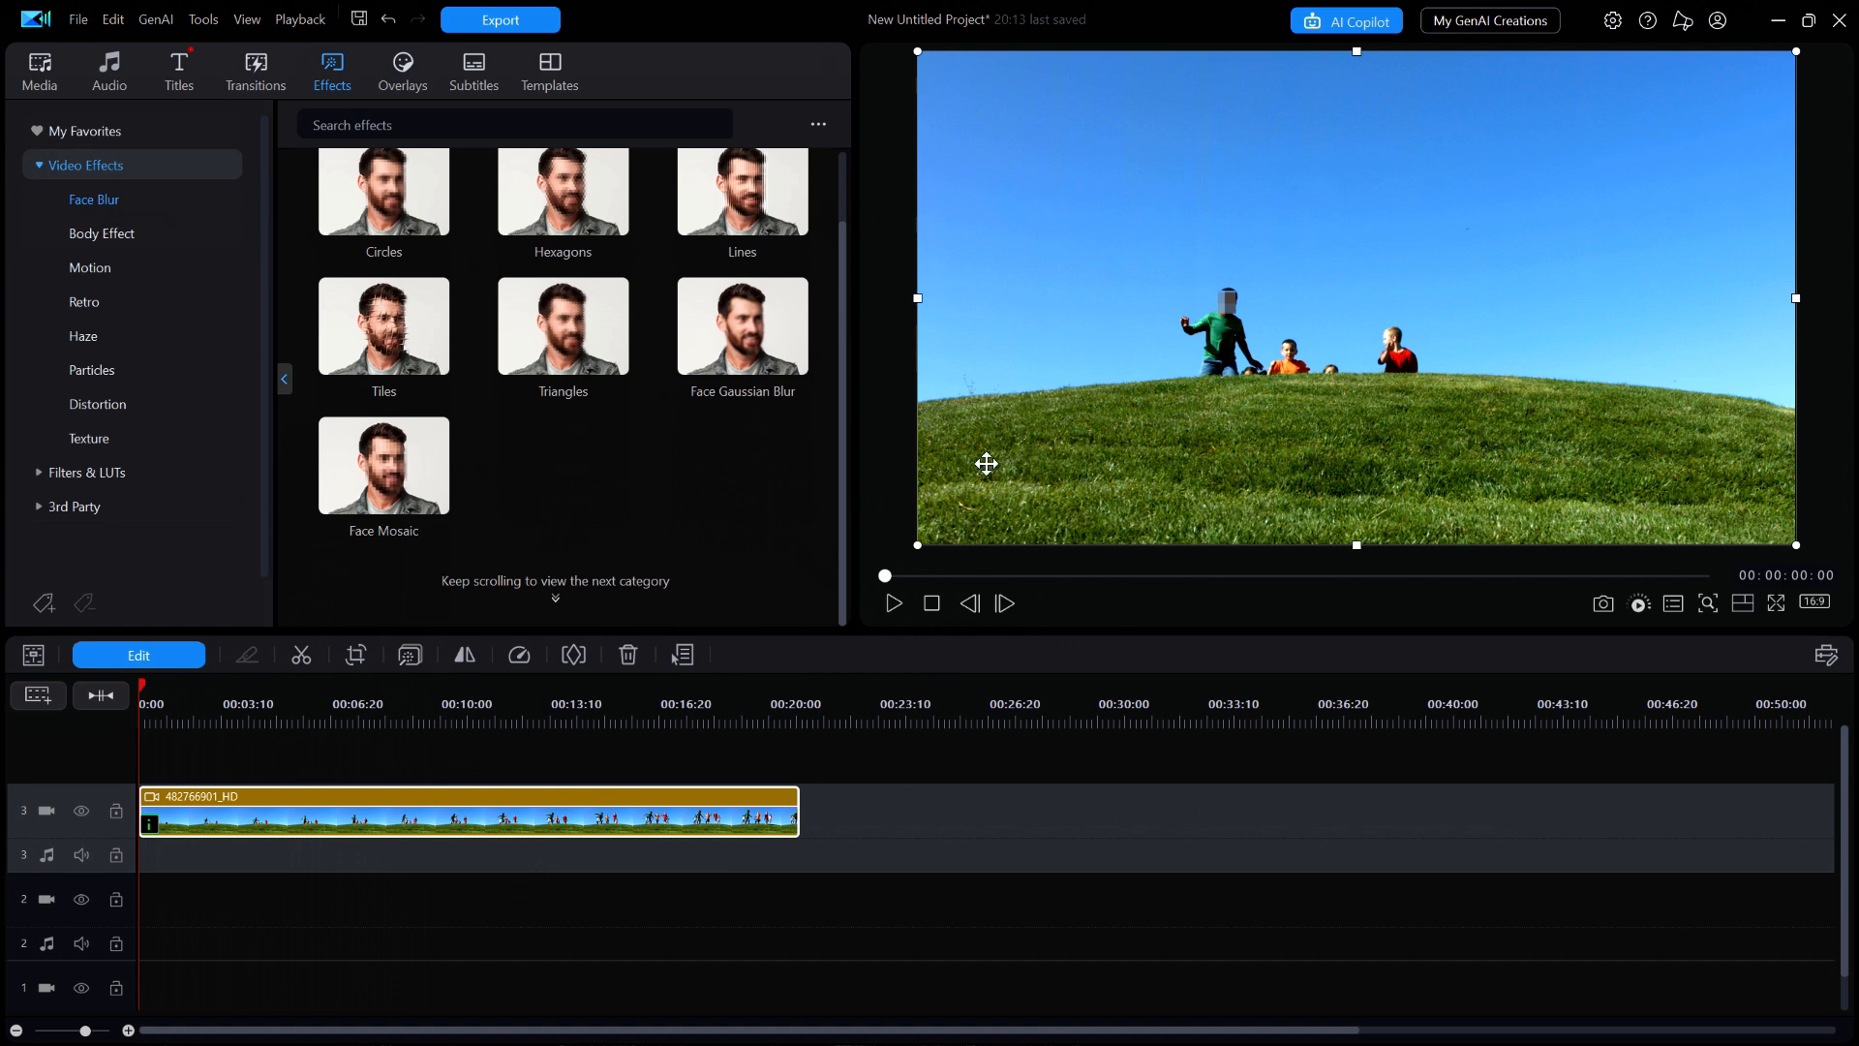
Play the clip to check the face mosaics, and move the playhead close to the clip's end, at 00:00:19:23
left_click(893, 604)
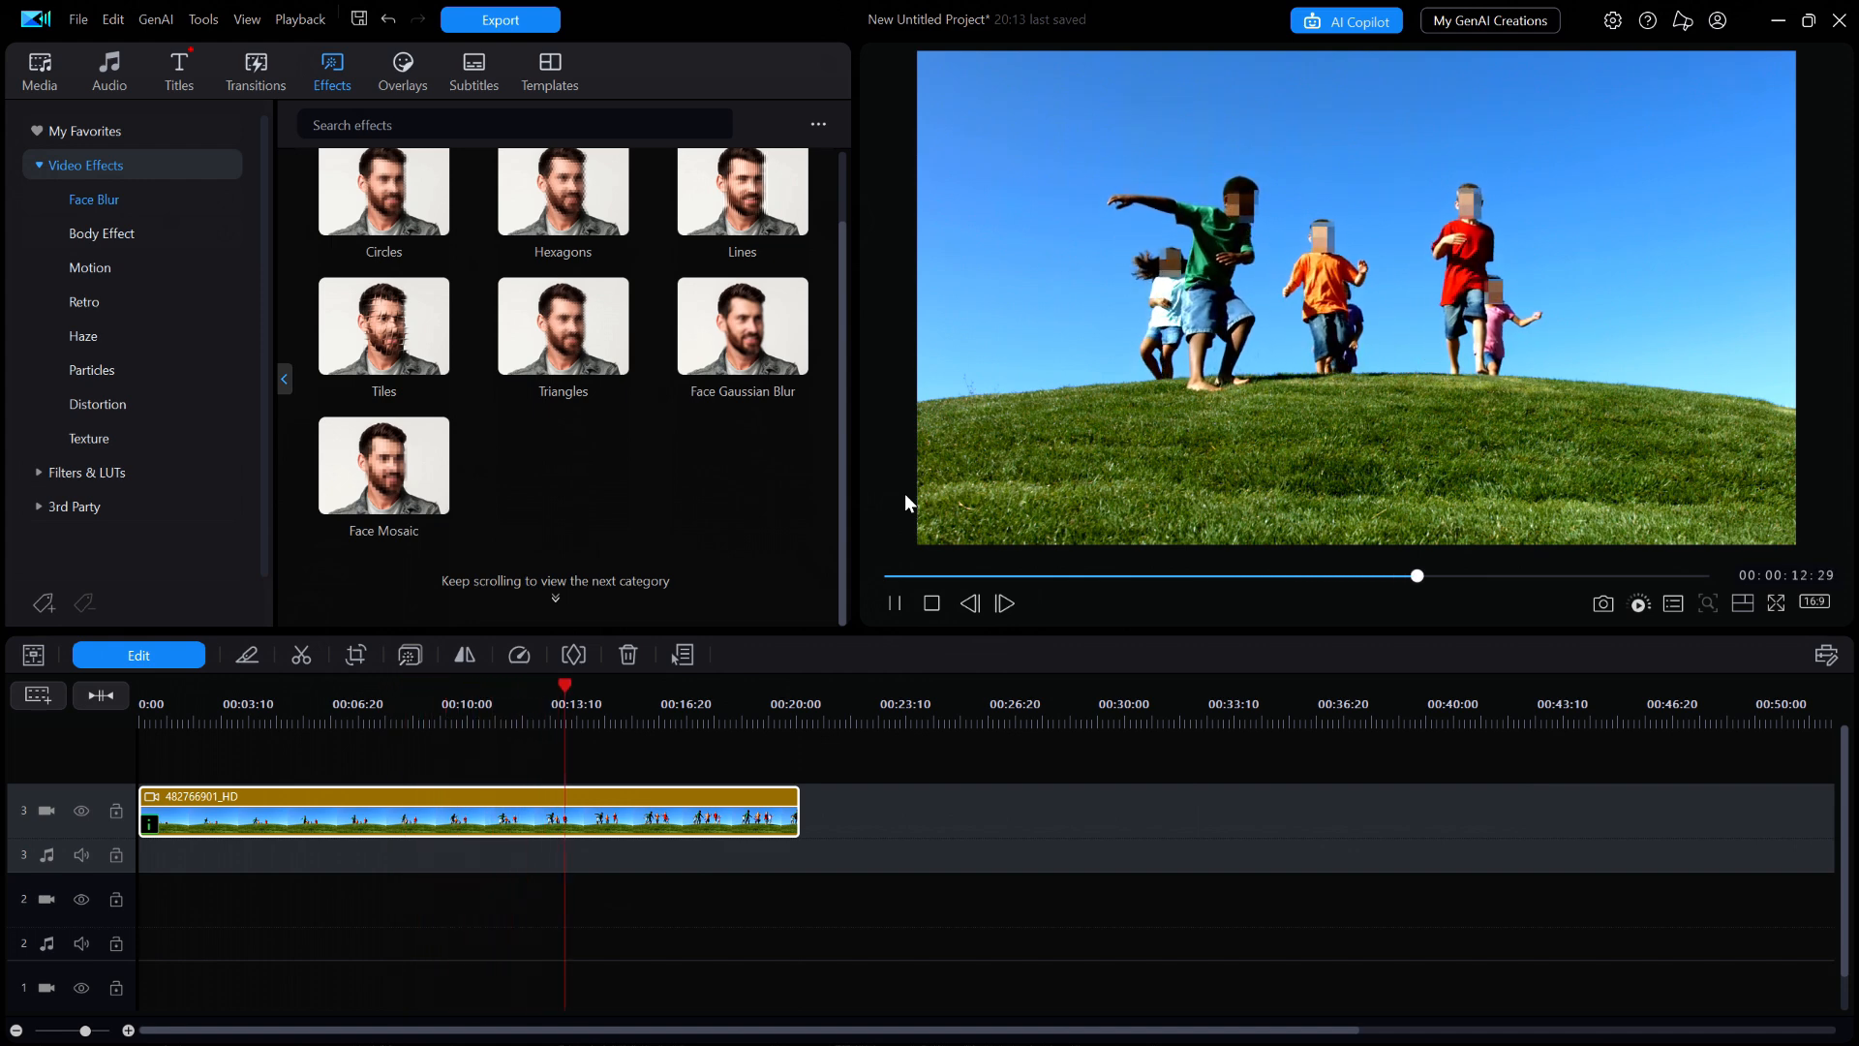
left_click(932, 605)
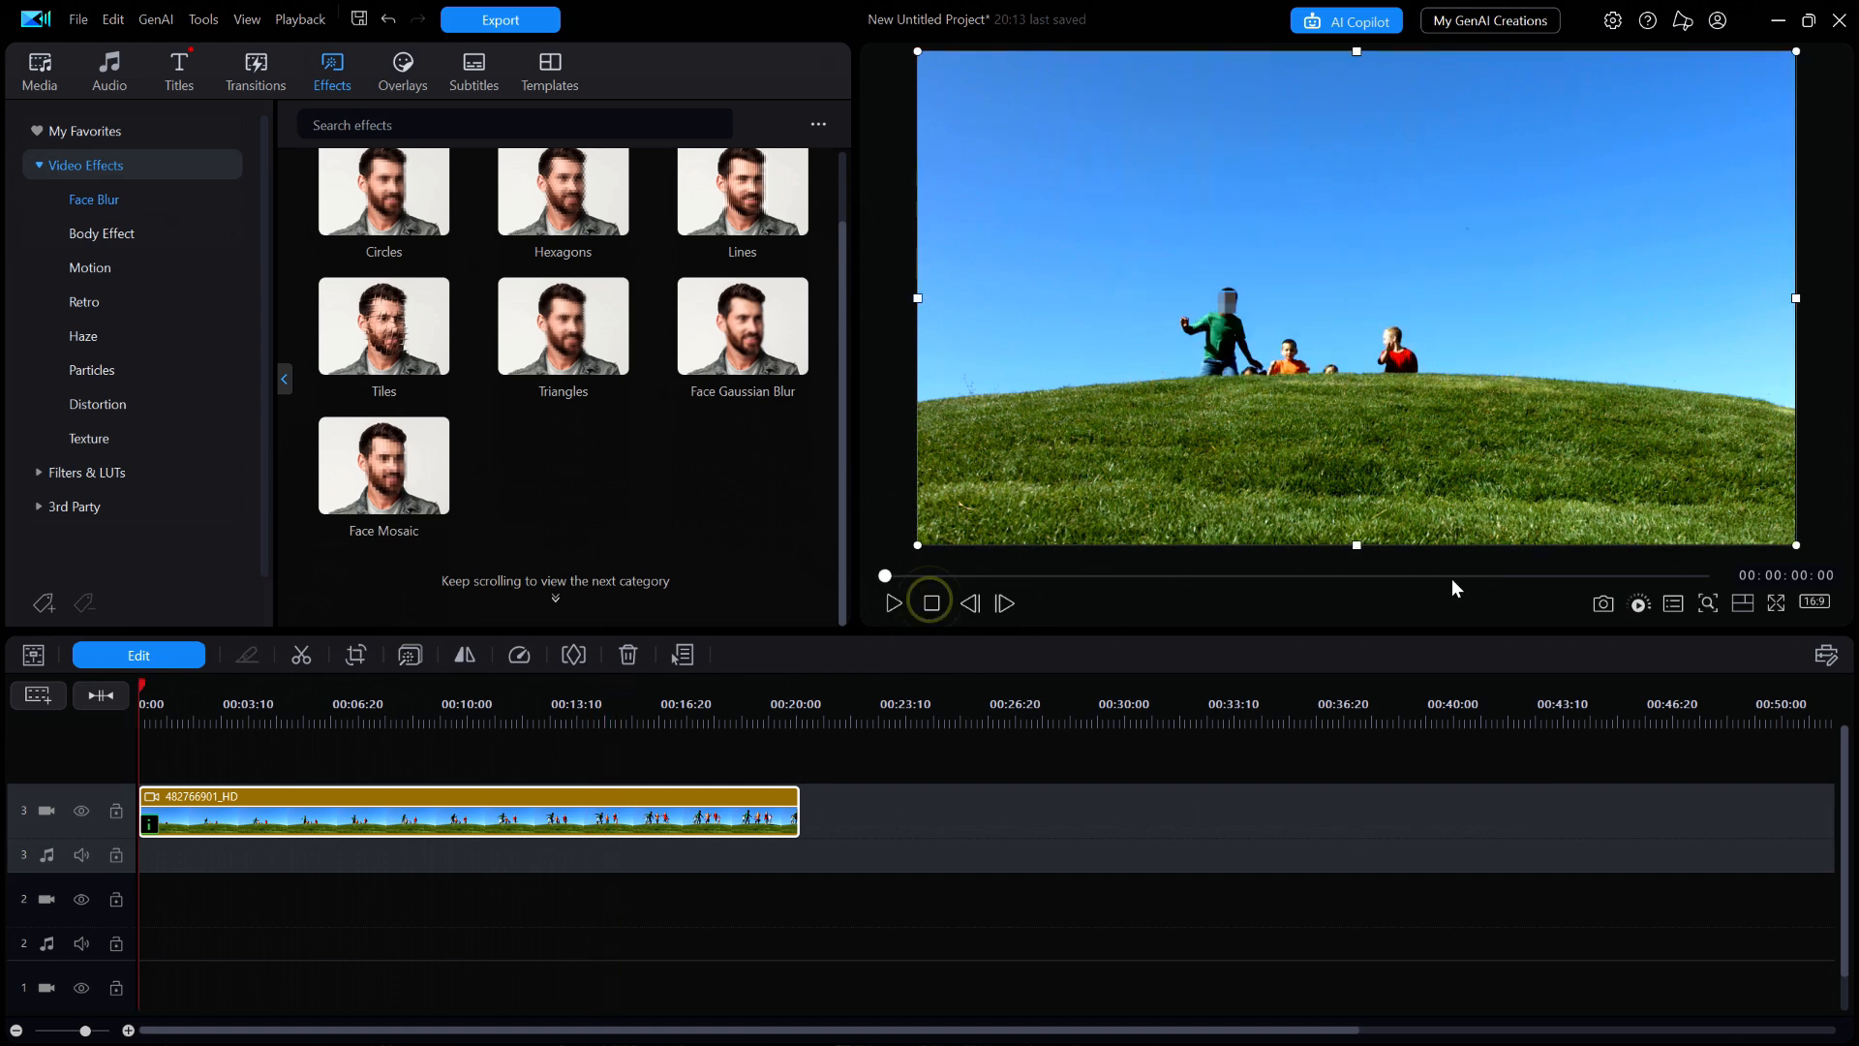
left_click(1344, 577)
left_click_drag(1349, 581, 1709, 595)
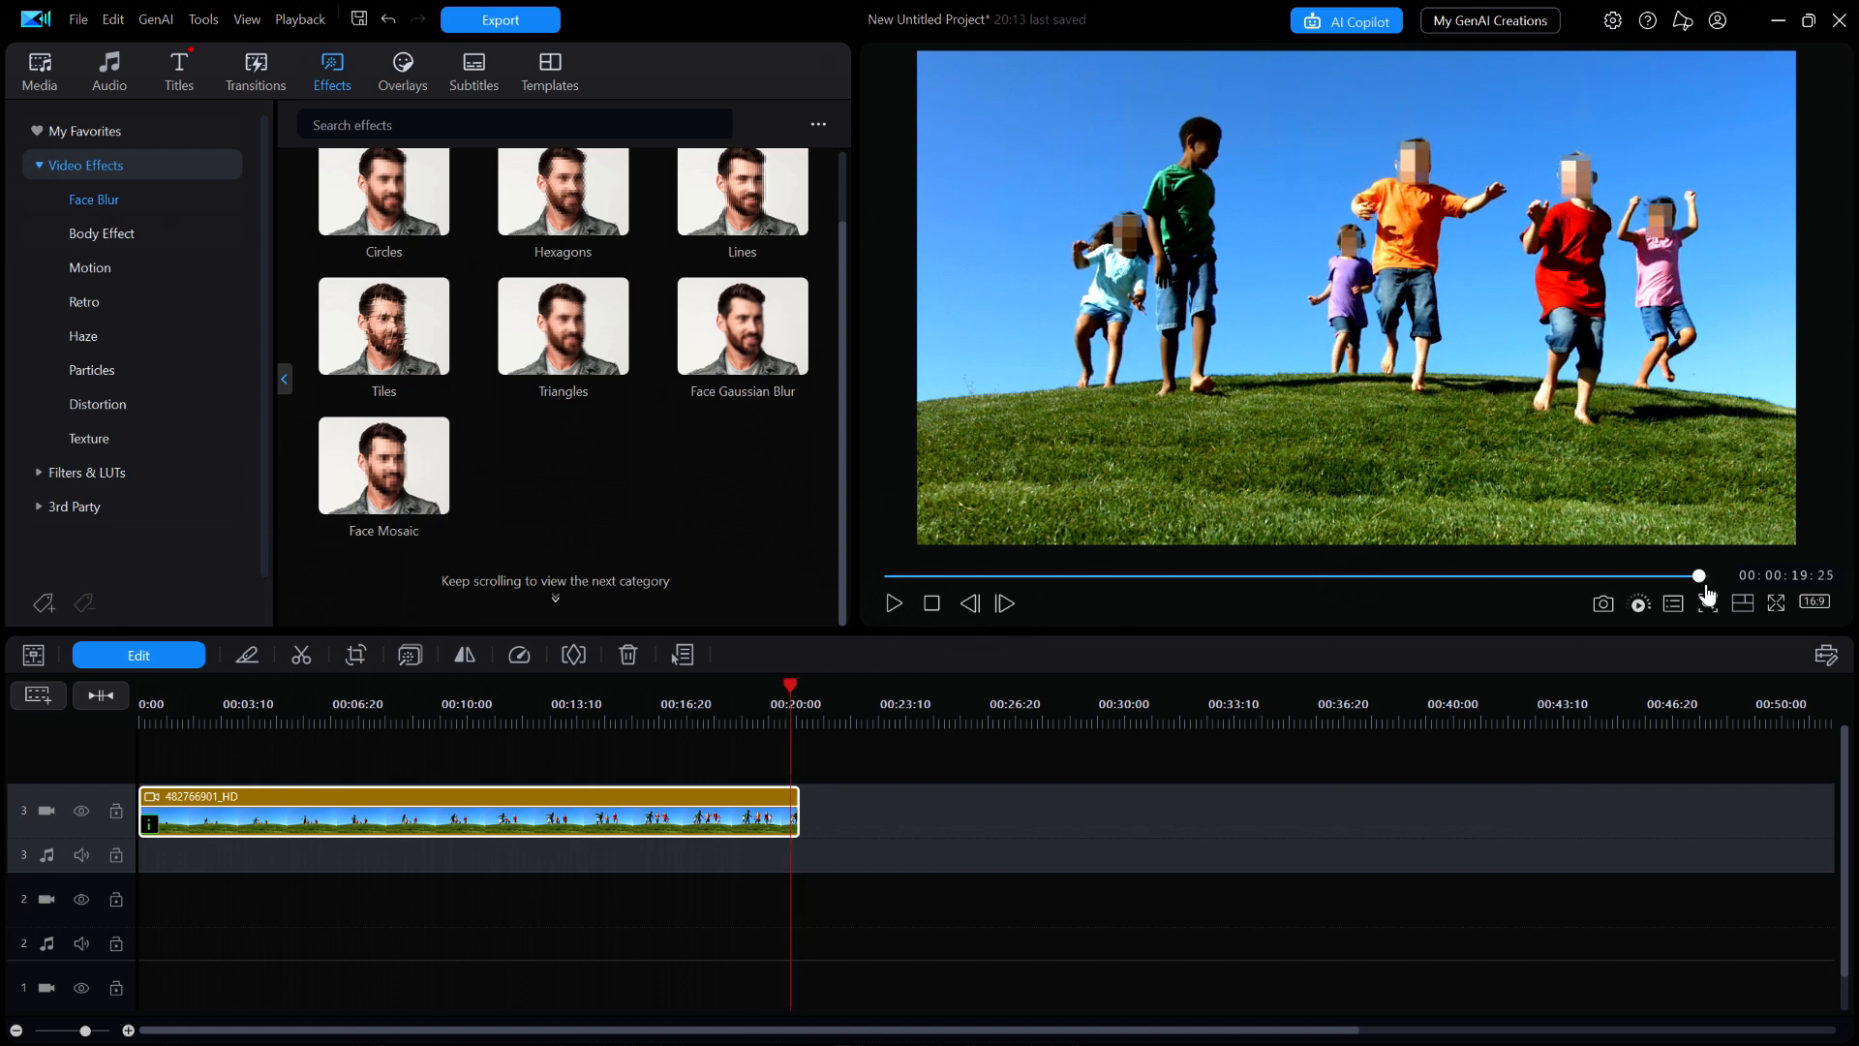
left_click_drag(1709, 595, 1708, 596)
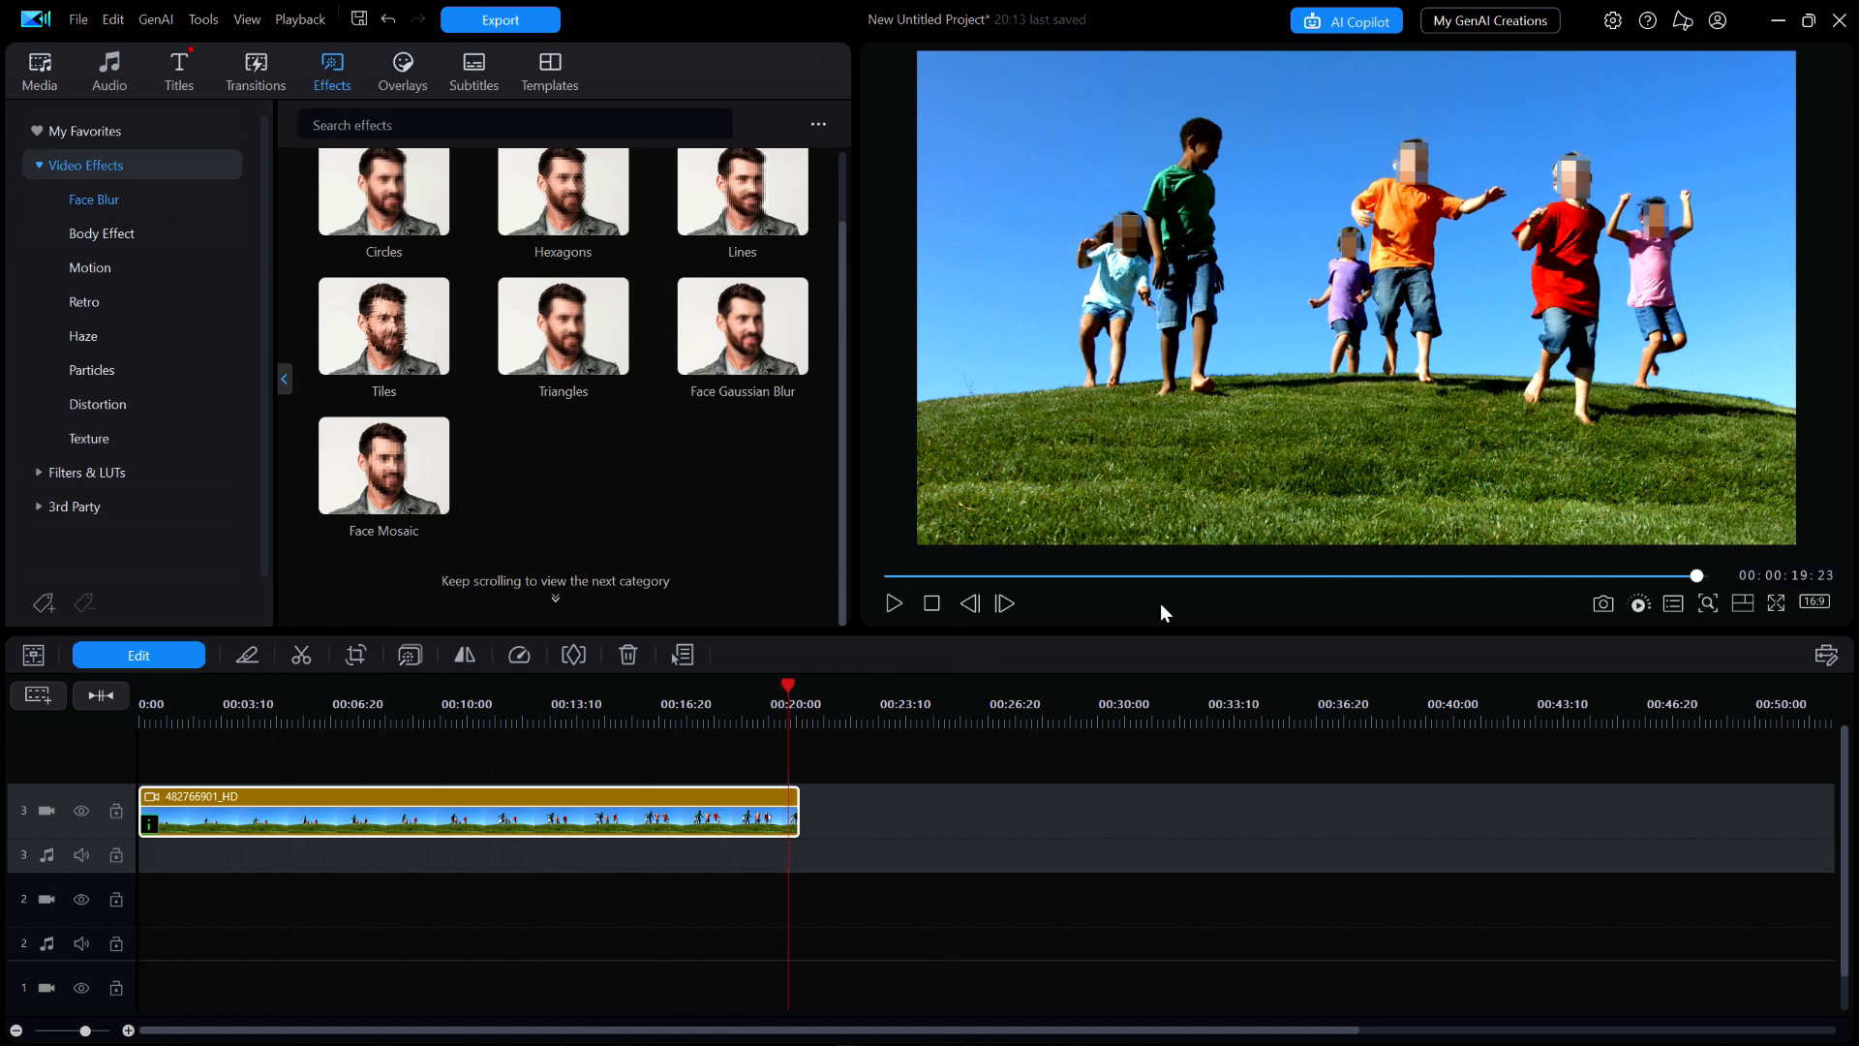
Open the Face Mosaic effect settings and switch individual detected faces off and back on to locate each one in the clip
left_click(409, 655)
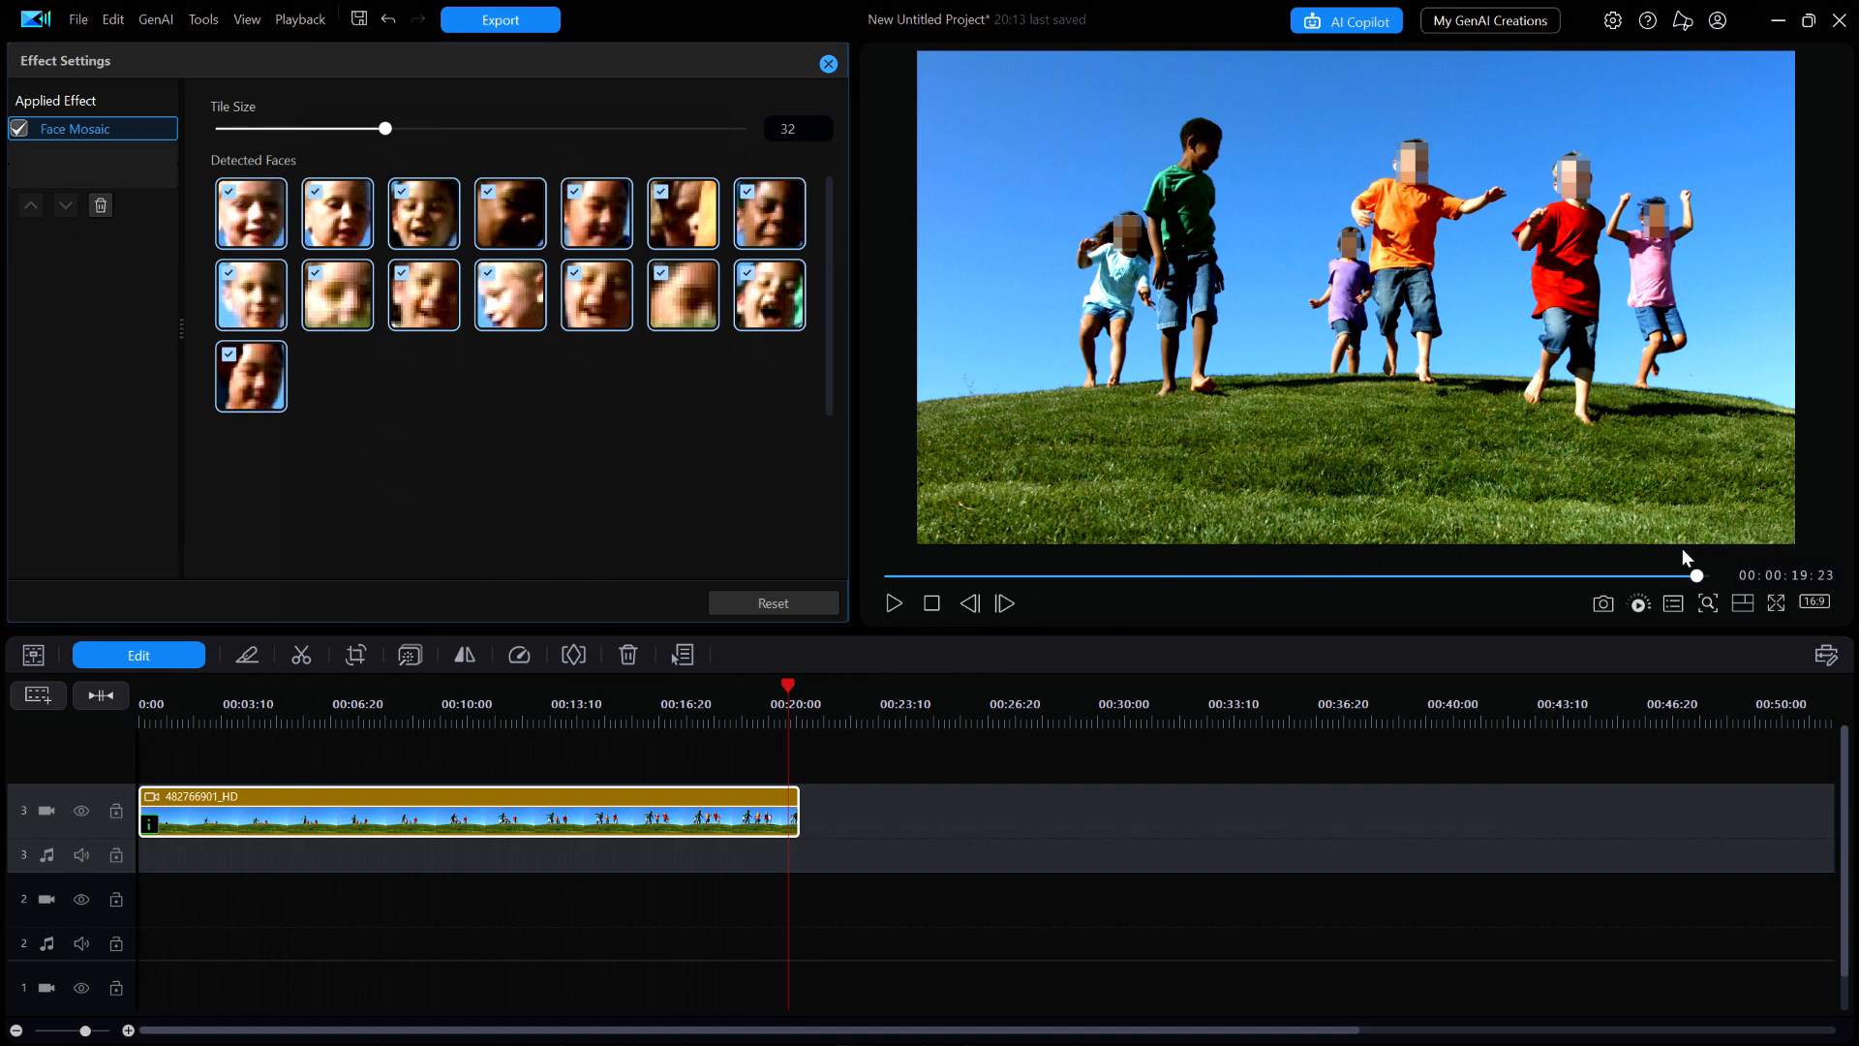
left_click_drag(1696, 578, 1659, 594)
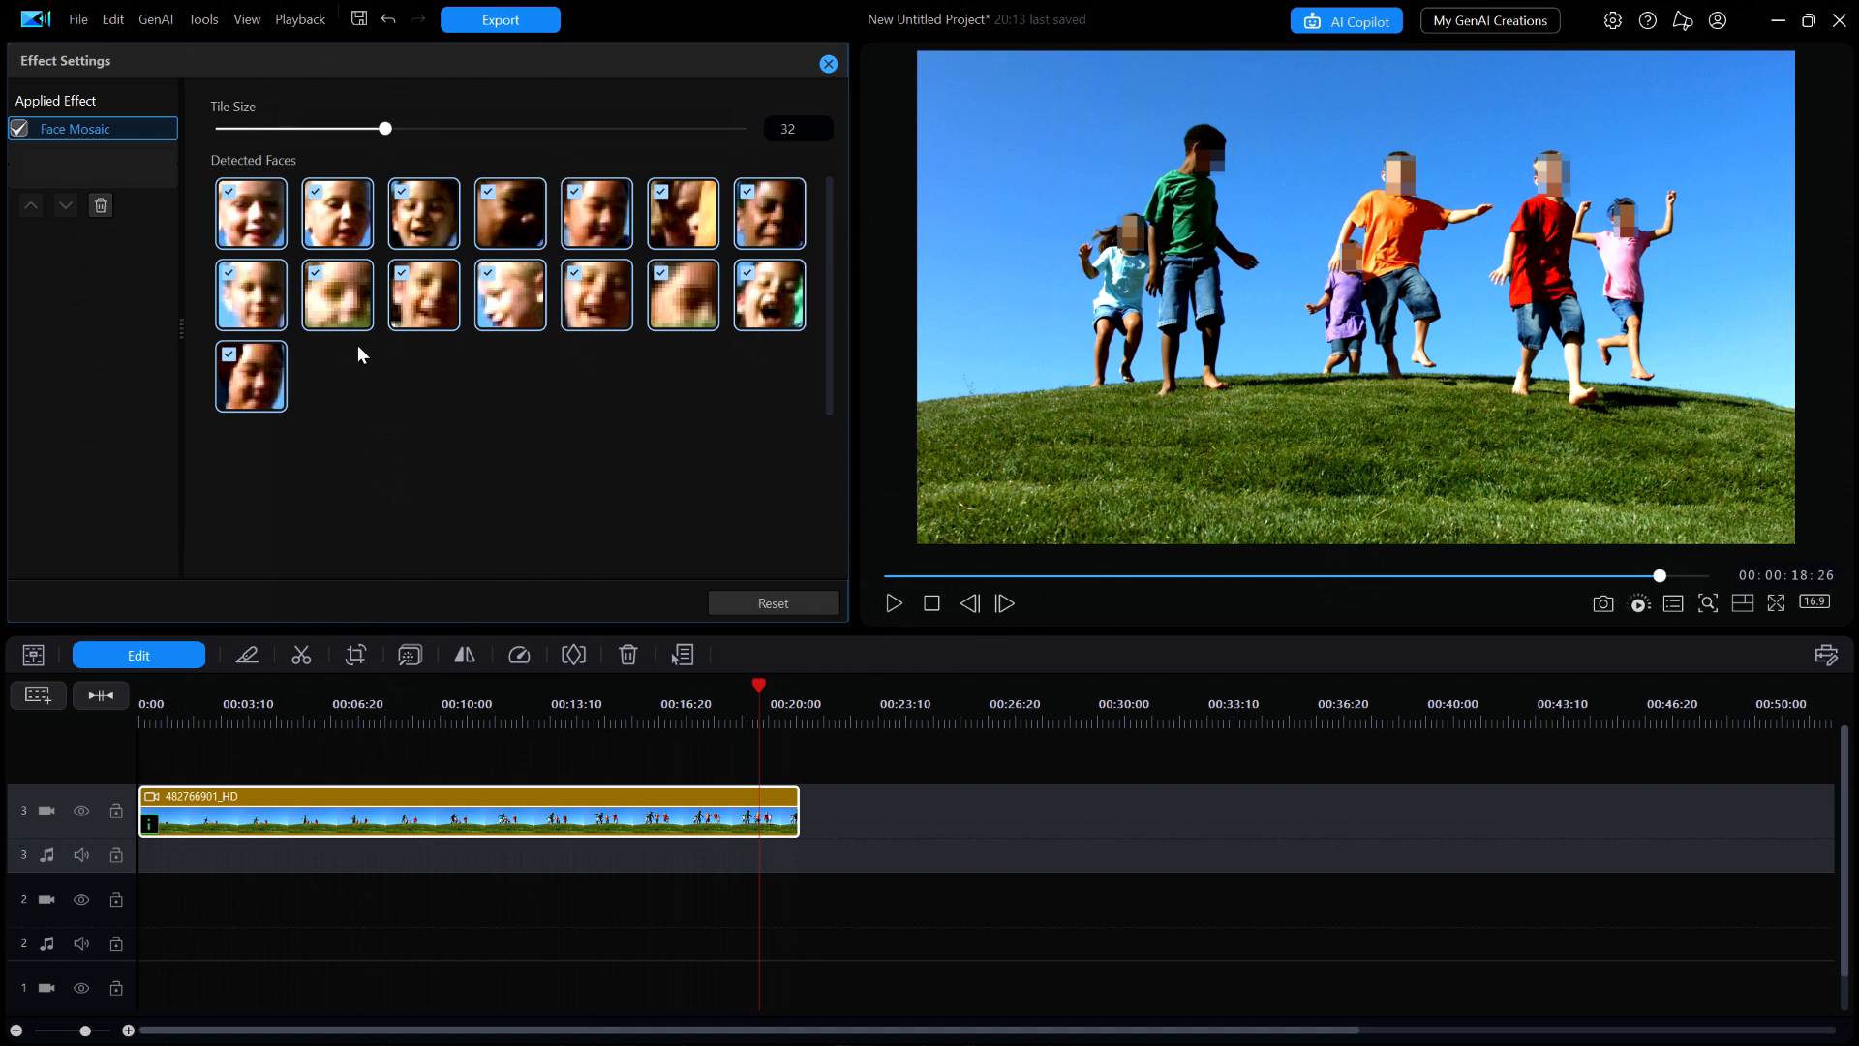
left_click(230, 198)
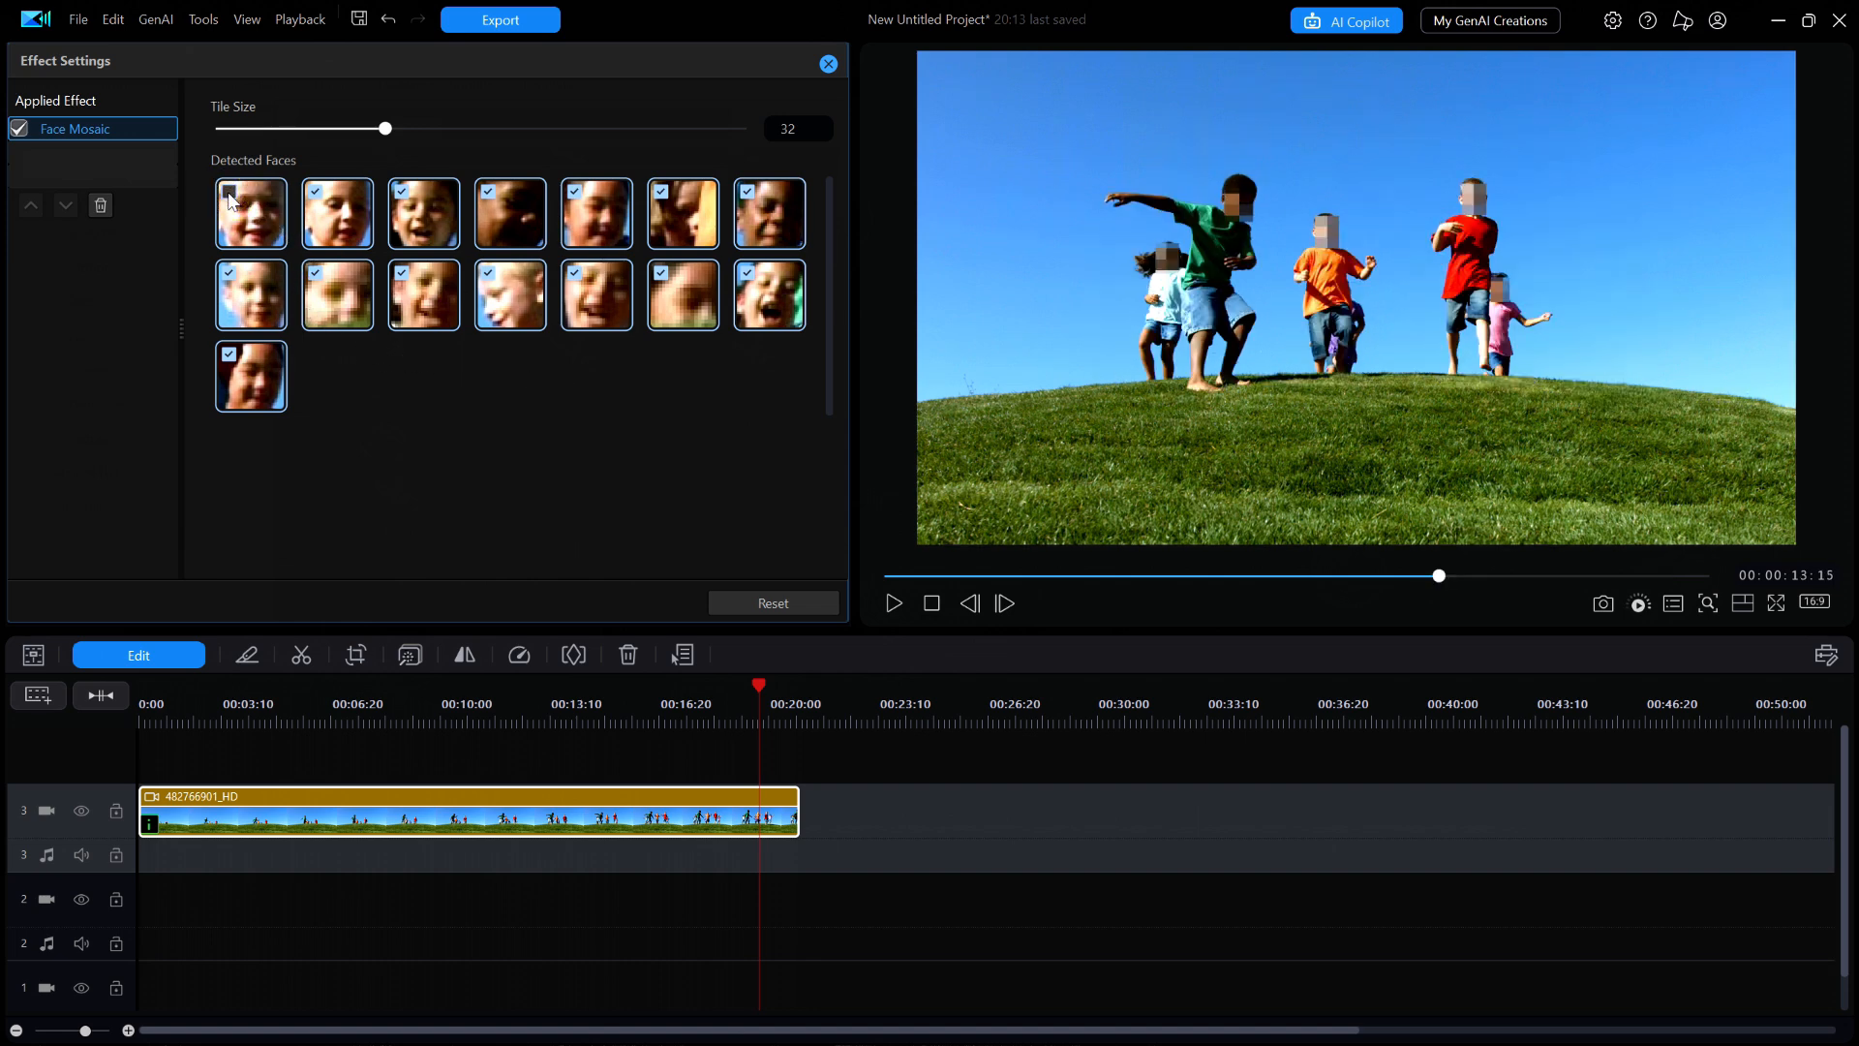
left_click(229, 197)
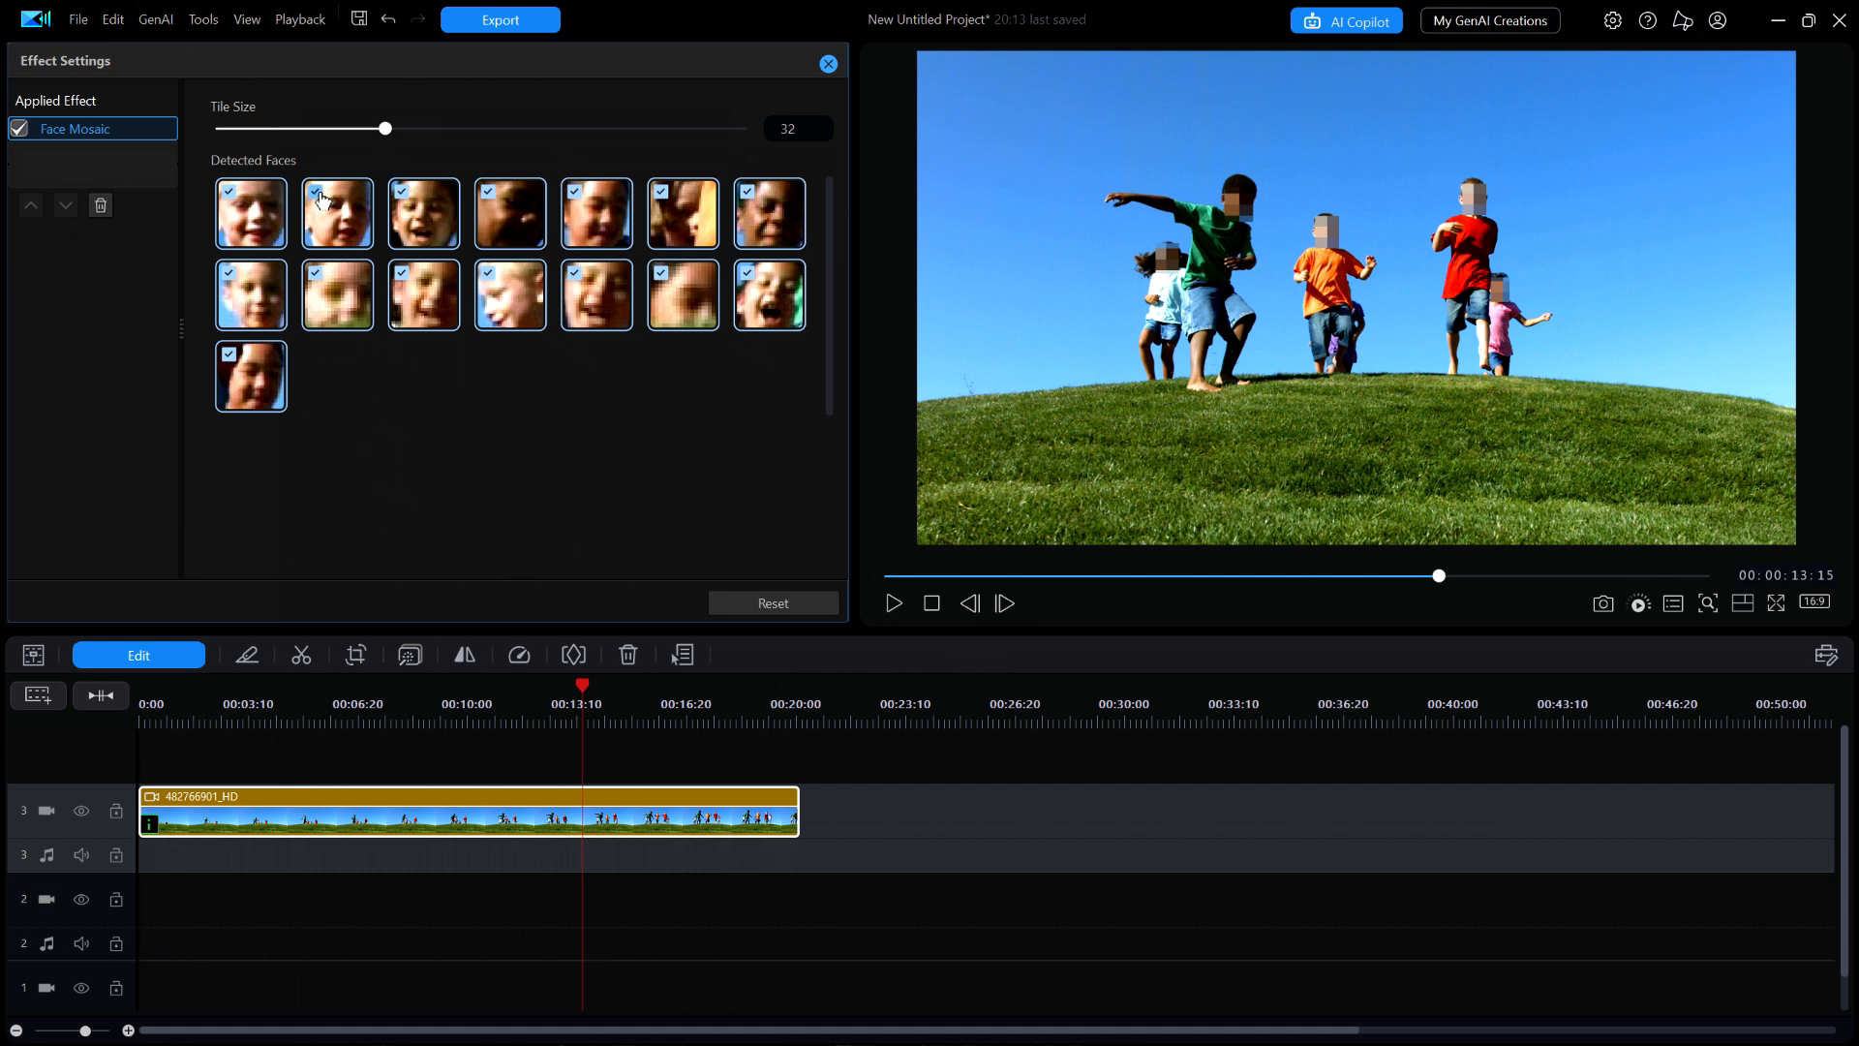
left_click(321, 198)
left_click(320, 198)
left_click(230, 274)
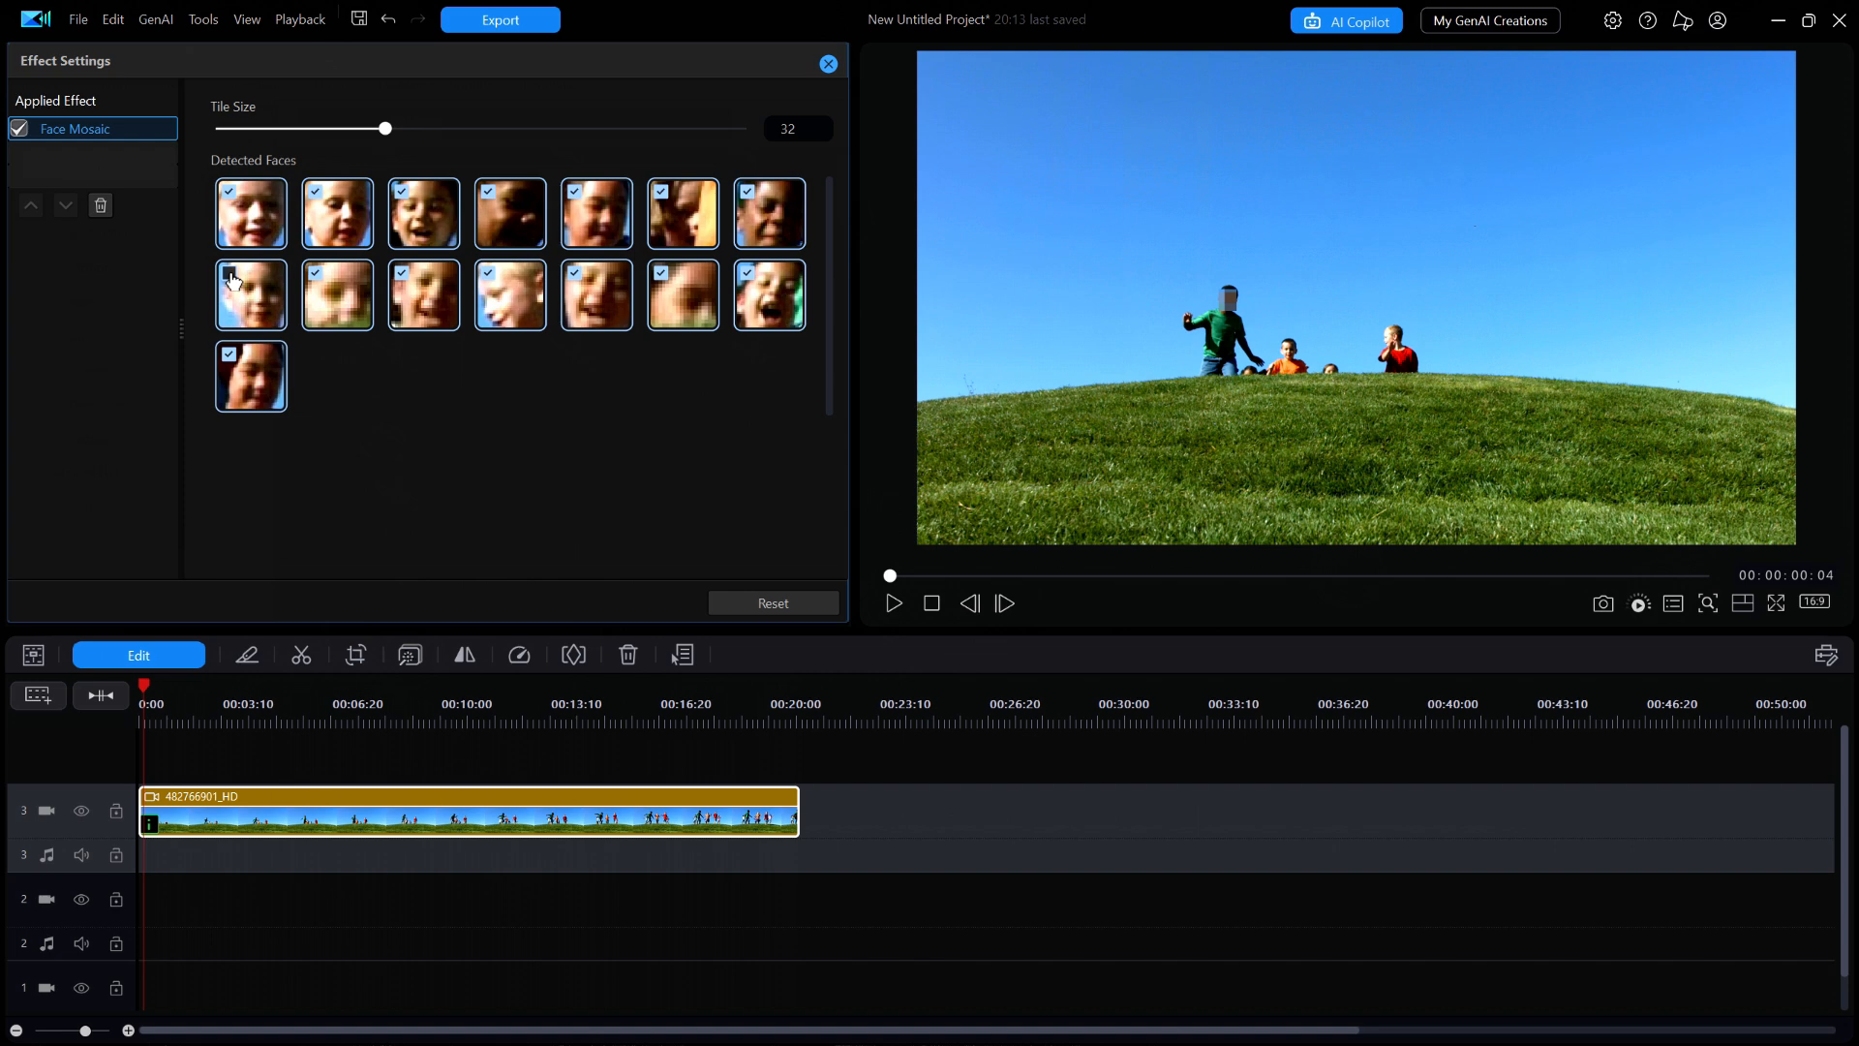
left_click(230, 275)
left_click(426, 283)
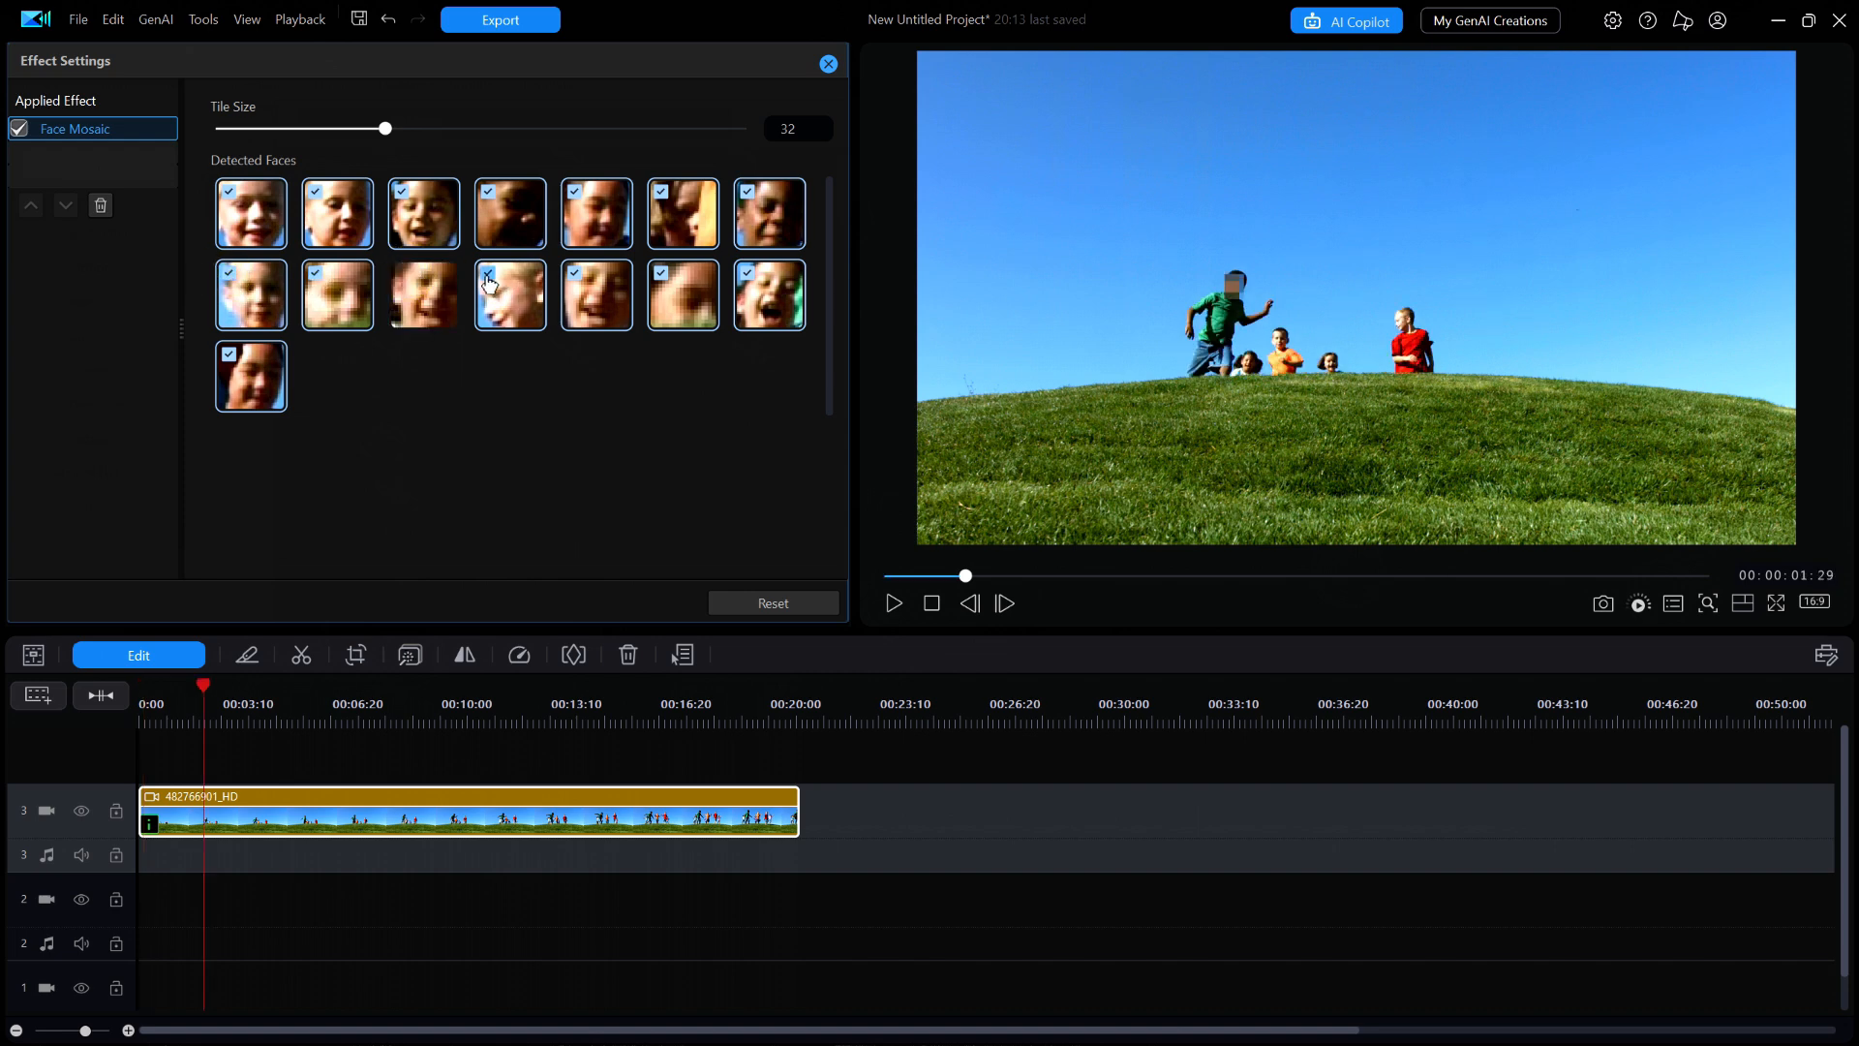
left_click(400, 274)
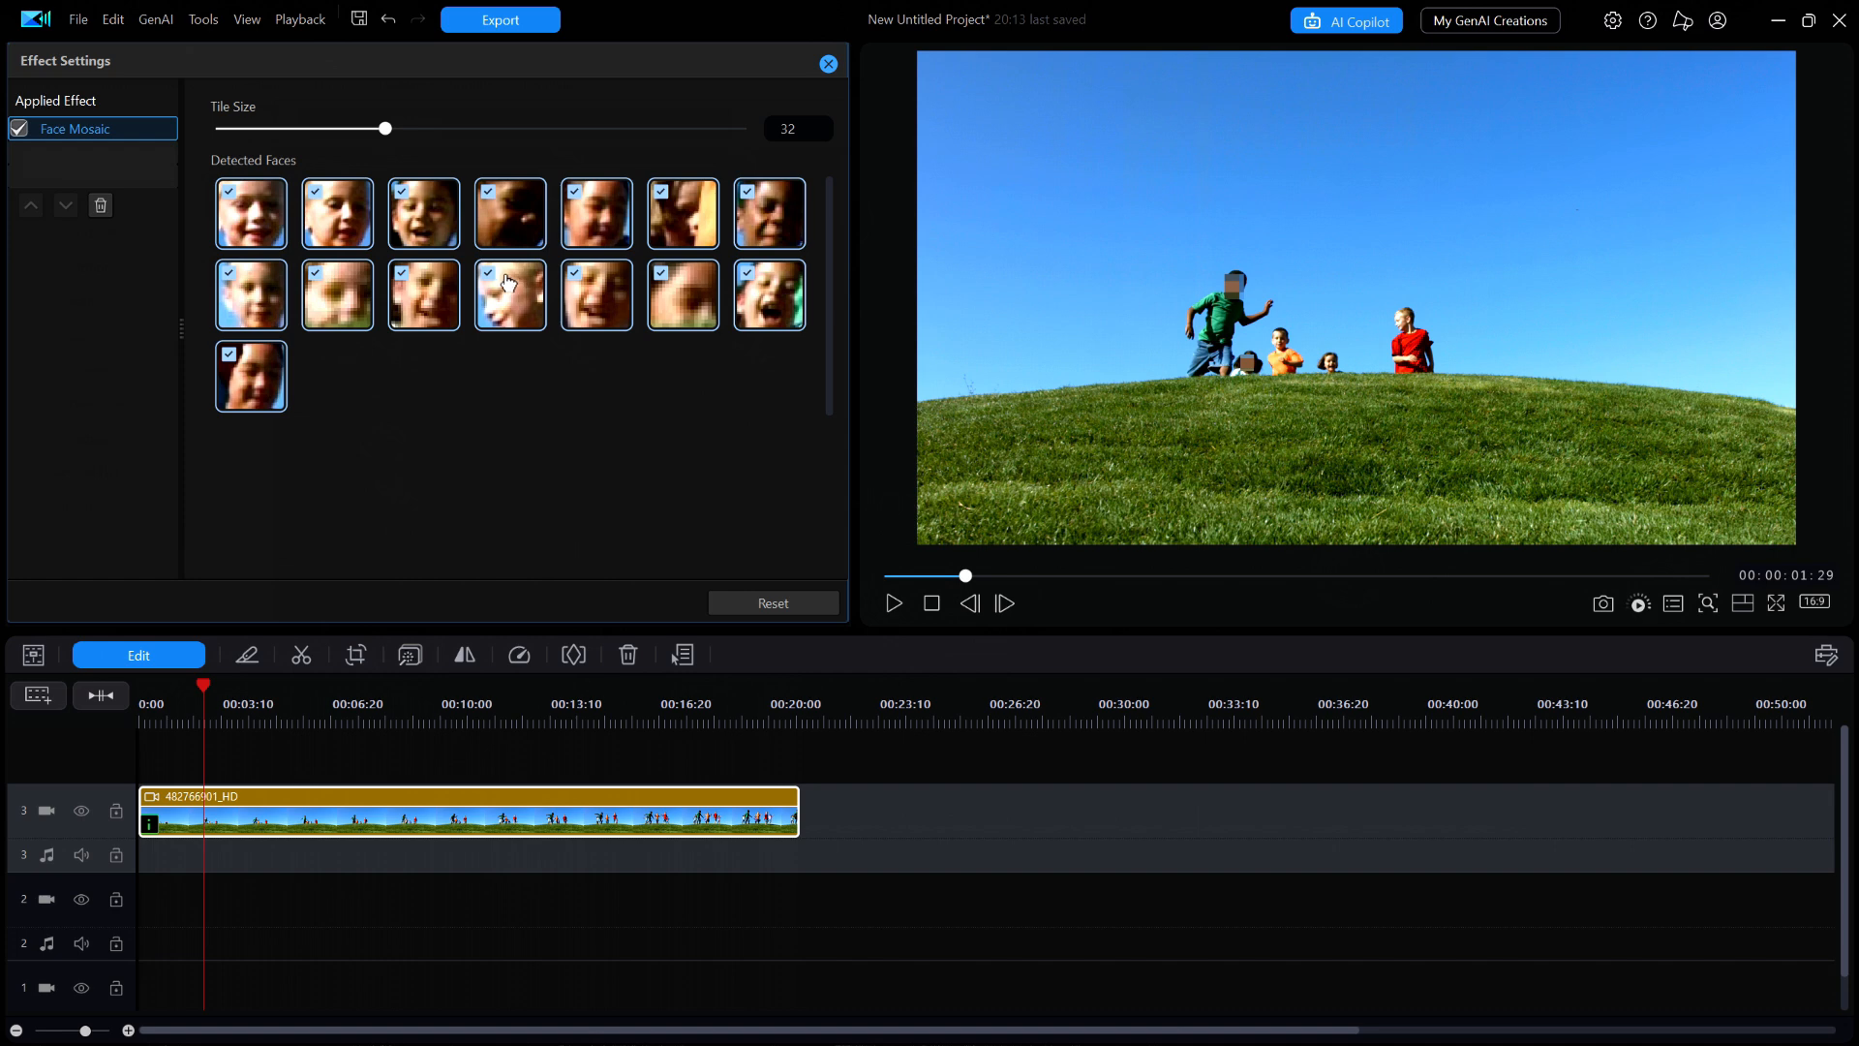
Exclude the red-shirted boy's face, fourth in the second row of detected faces, from the Face Mosaic and play the clip to check it
left_click(490, 275)
left_click(490, 275)
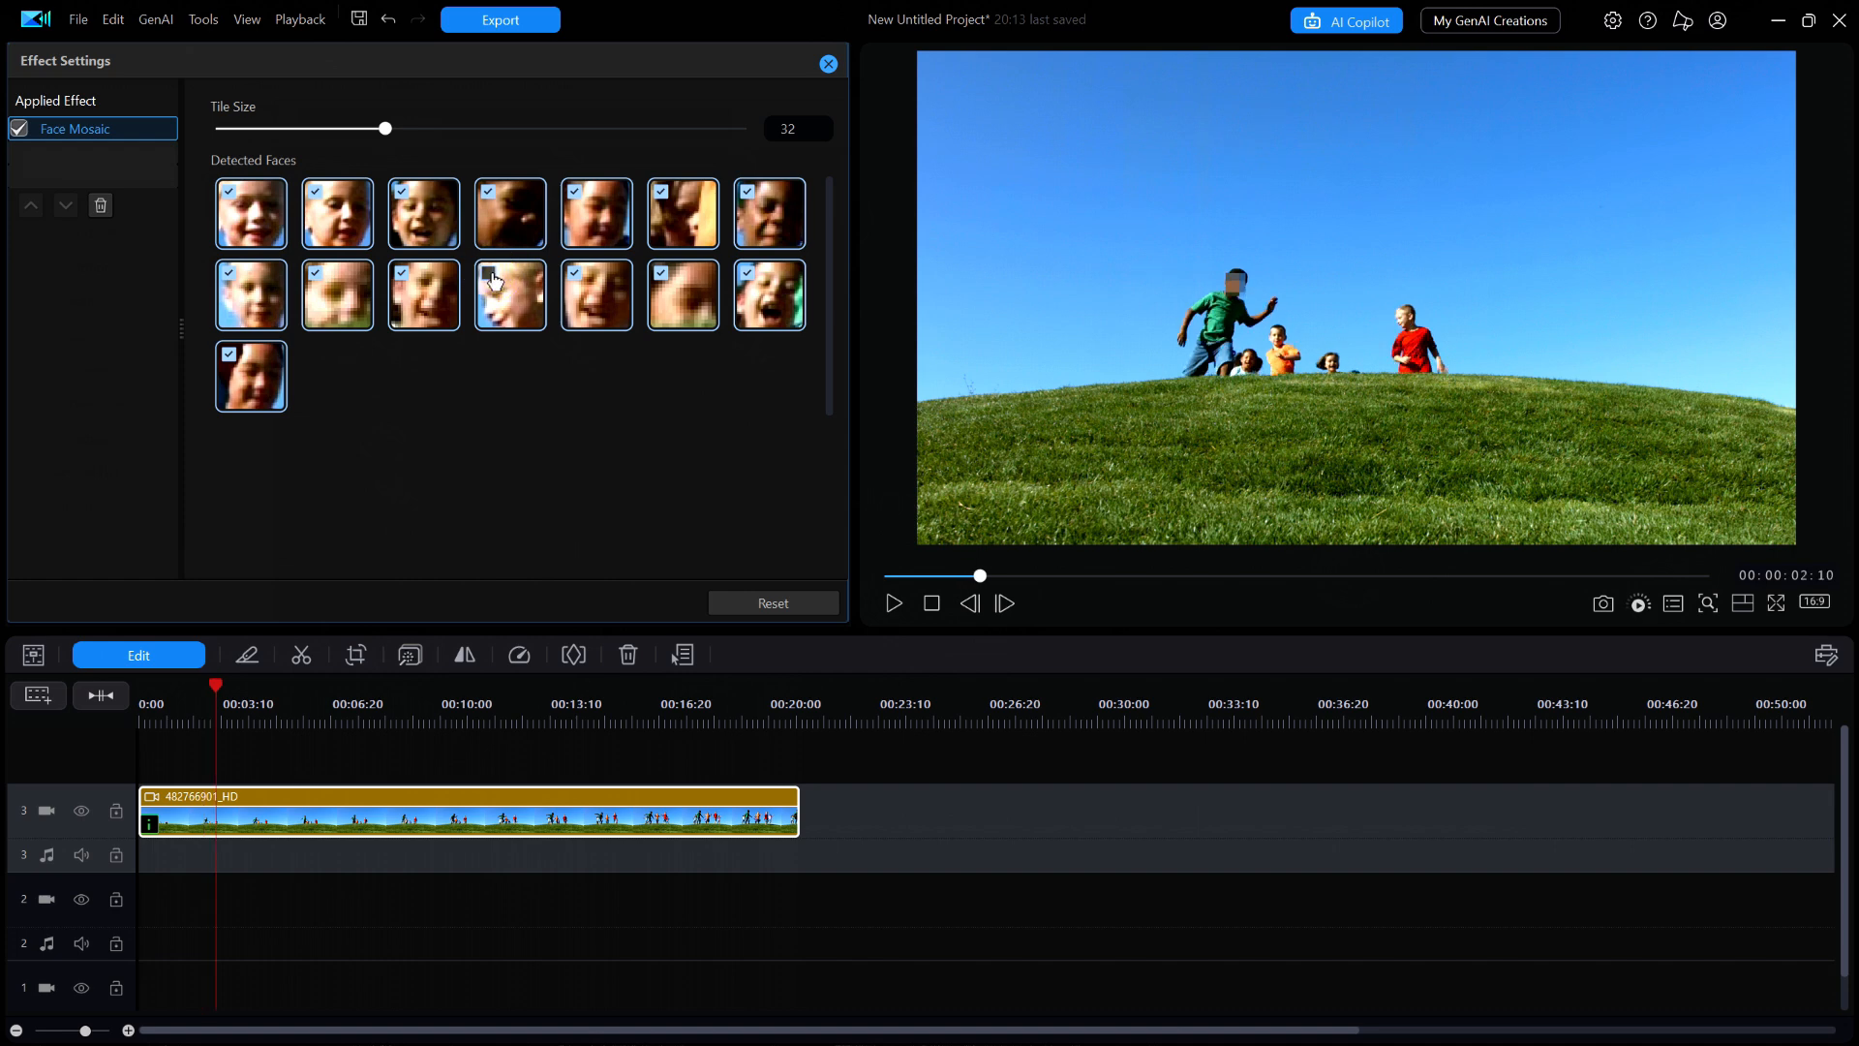
left_click(491, 274)
left_click(491, 275)
left_click(491, 276)
left_click(491, 276)
left_click(491, 276)
left_click(491, 277)
left_click(895, 603)
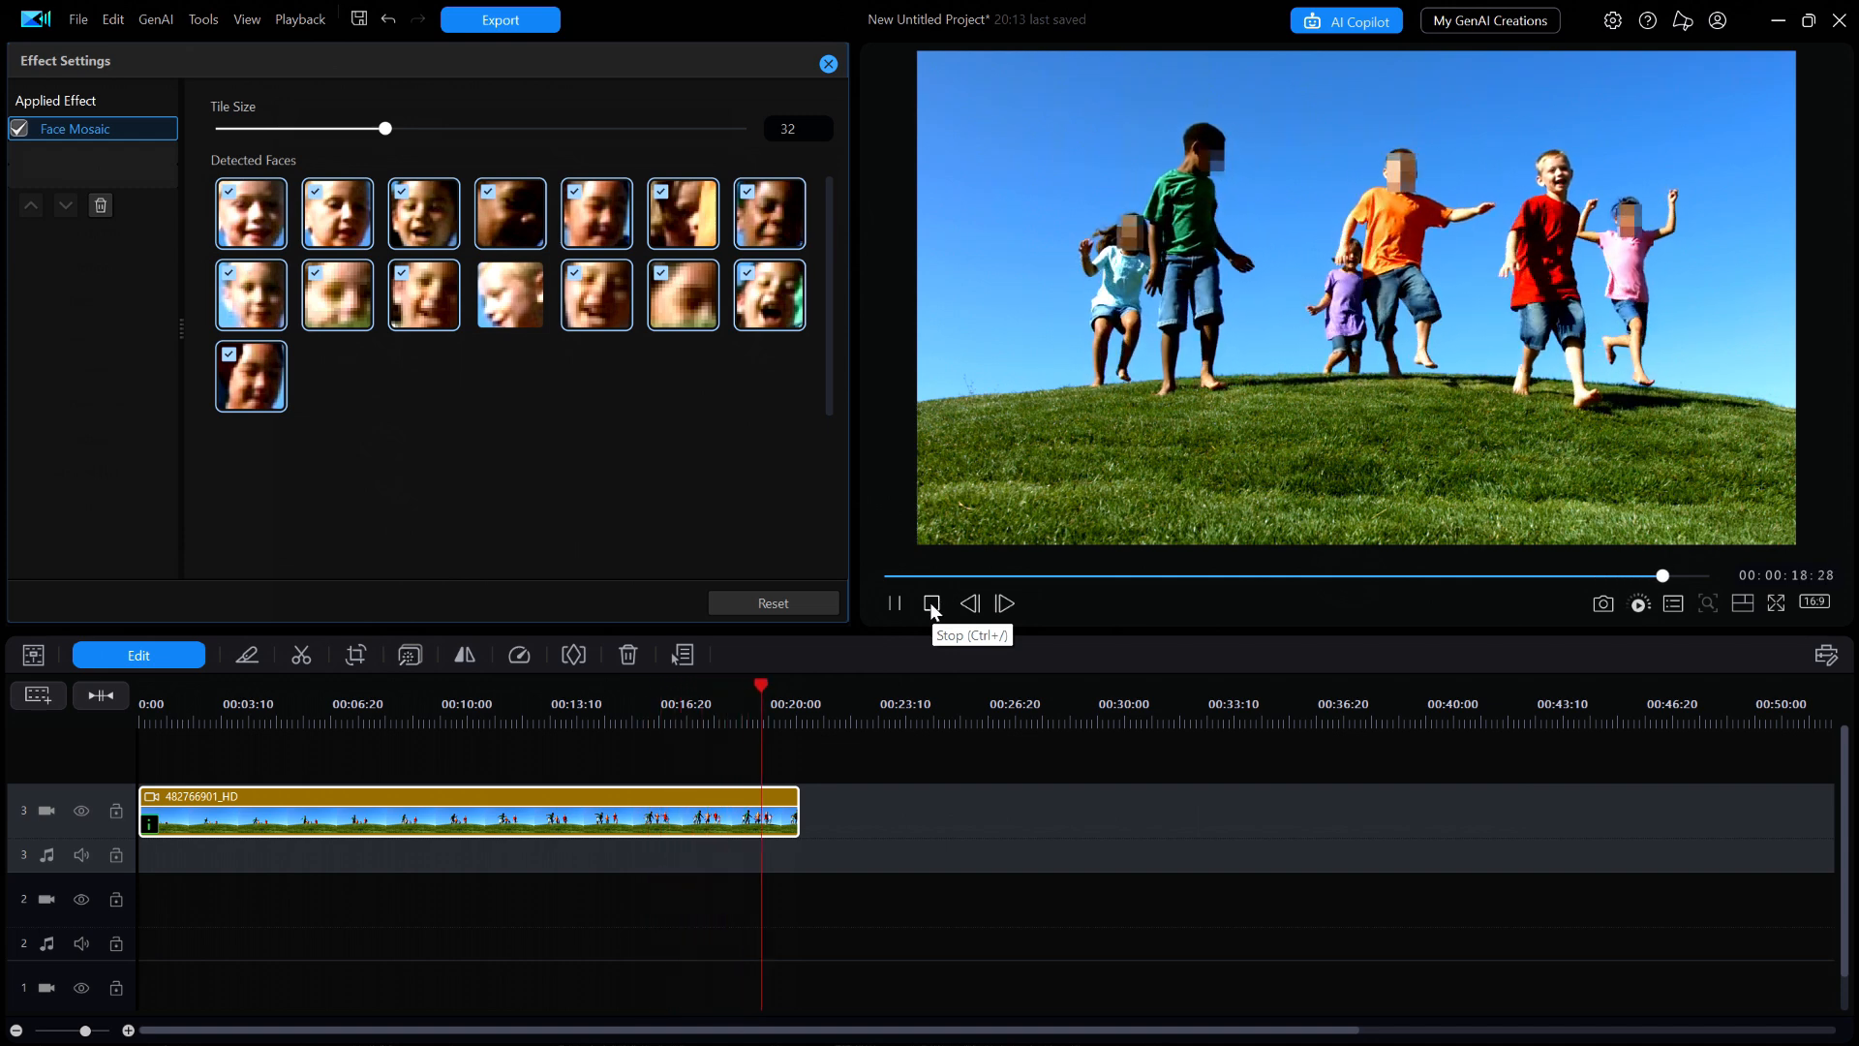
left_click(932, 606)
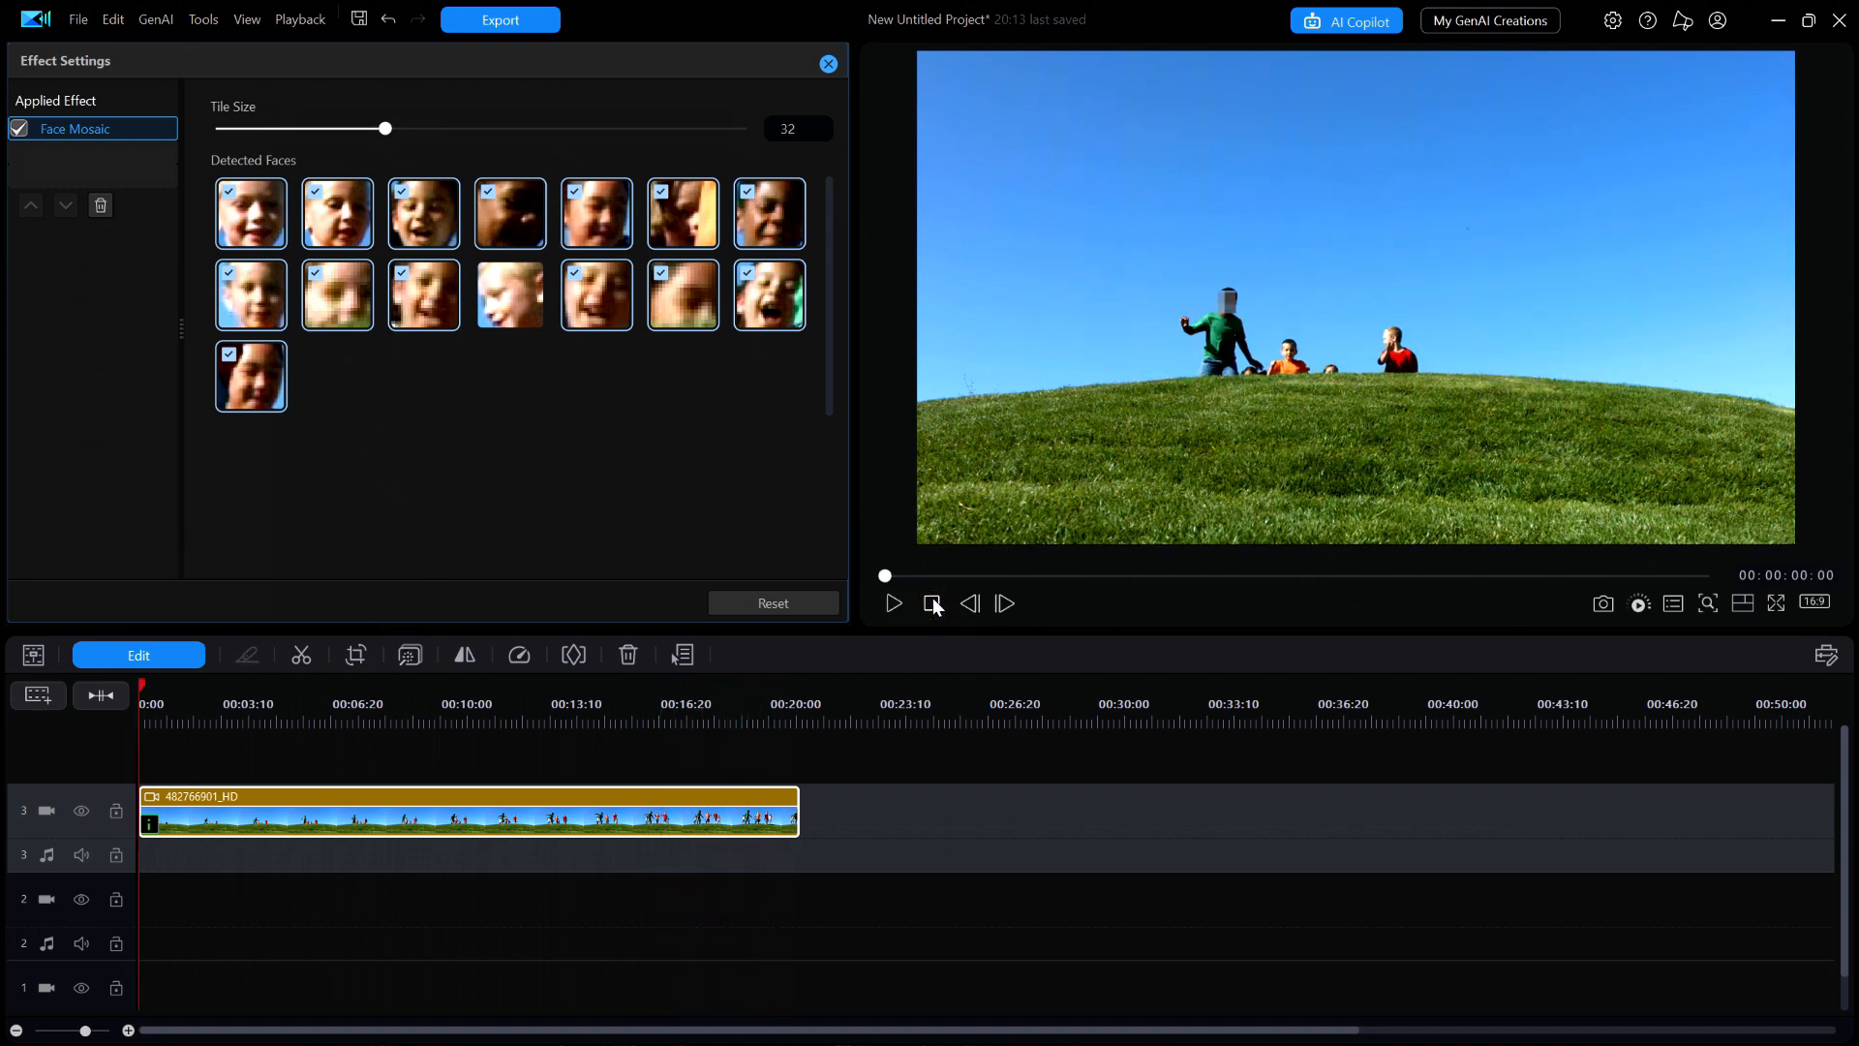